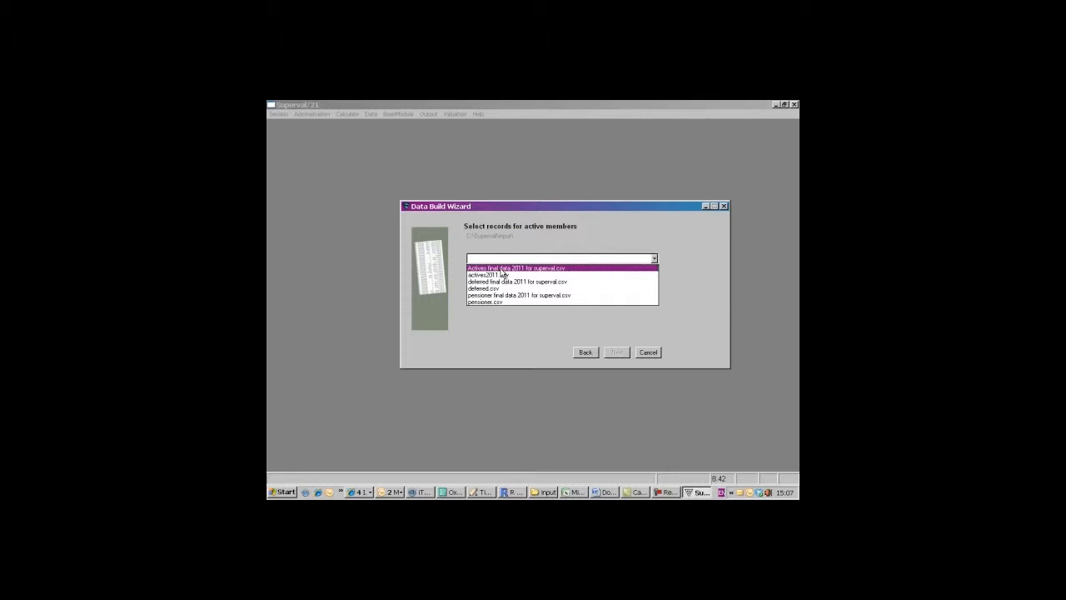
- Build and save the active members' data file from "Actives final data 2011 for superval.csv"
{"action": "left_click", "coordinate": [500, 268]}
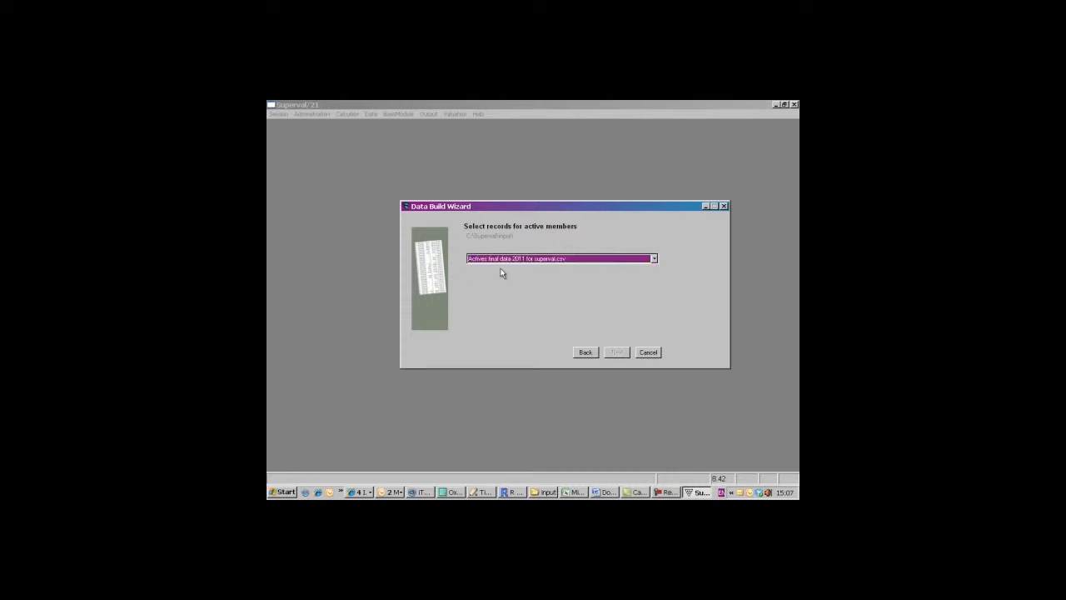
{"action": "left_click", "coordinate": [618, 352]}
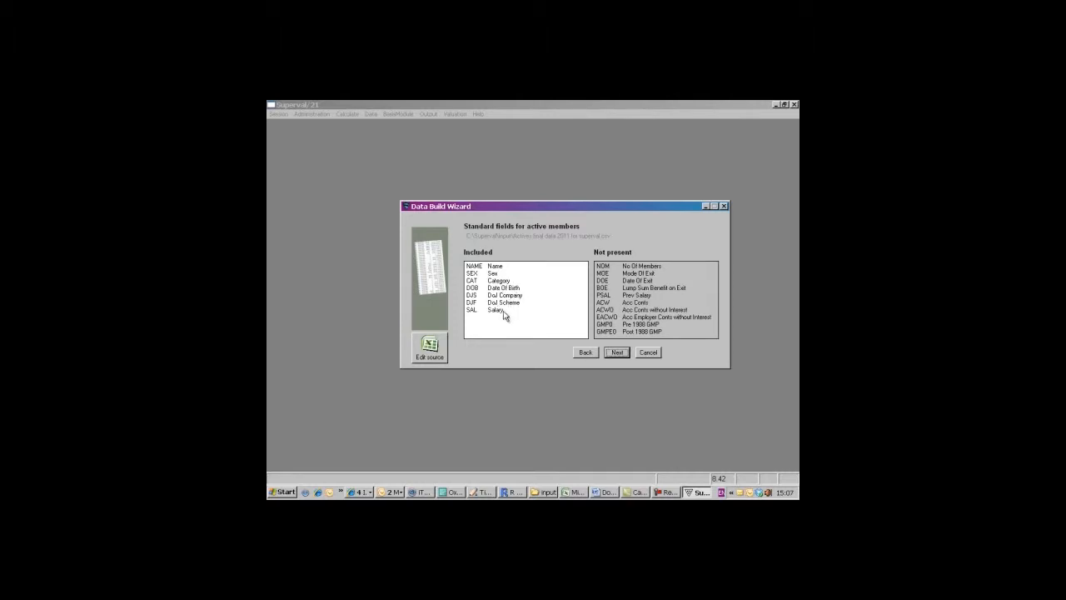
{"action": "left_click", "coordinate": [617, 354]}
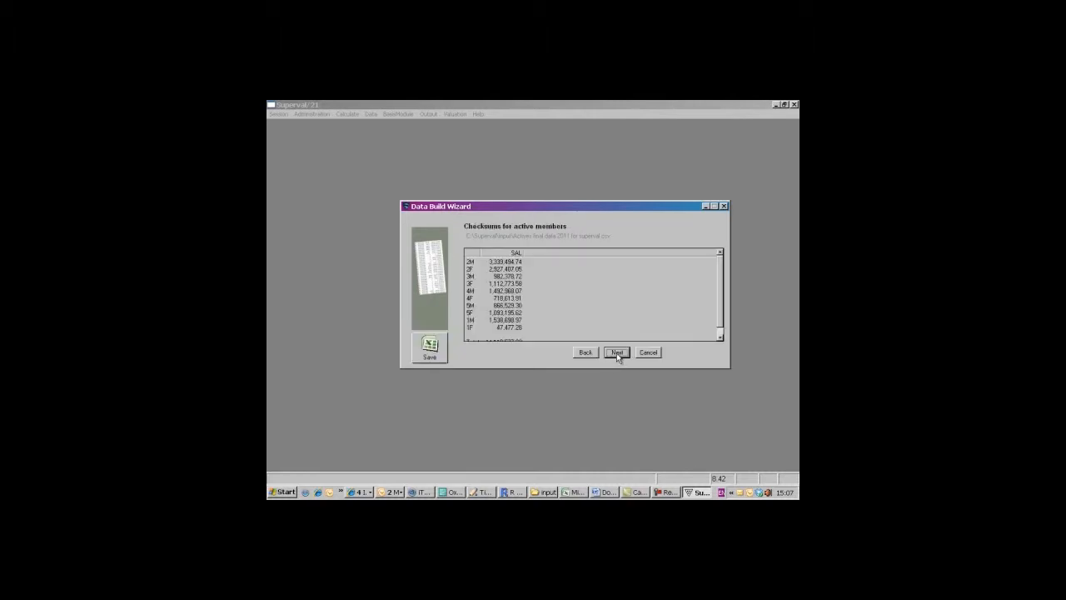
{"action": "left_click", "coordinate": [617, 354]}
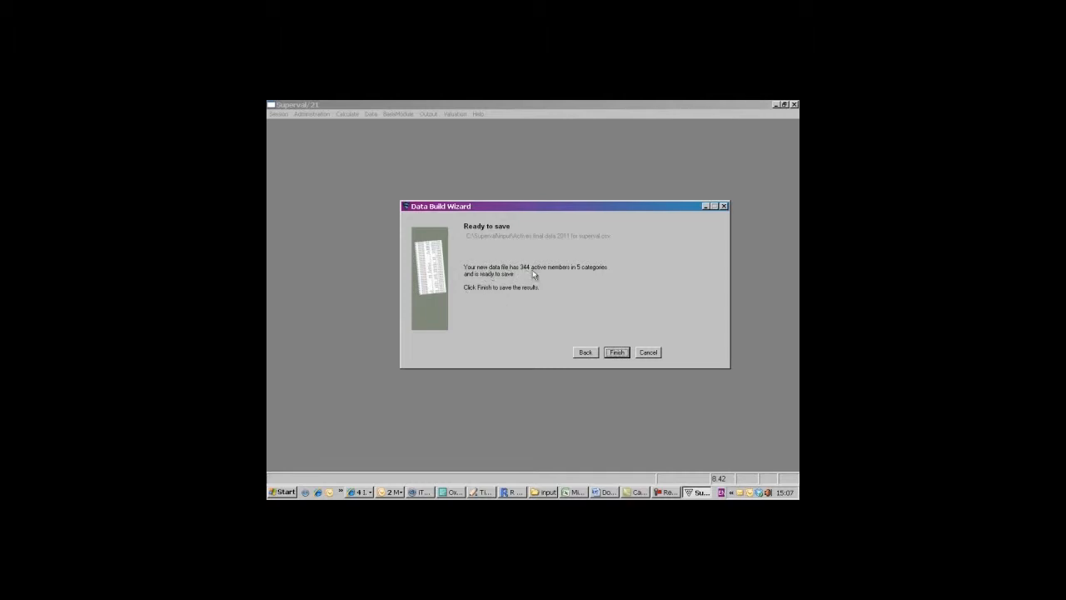
{"action": "left_click", "coordinate": [615, 354]}
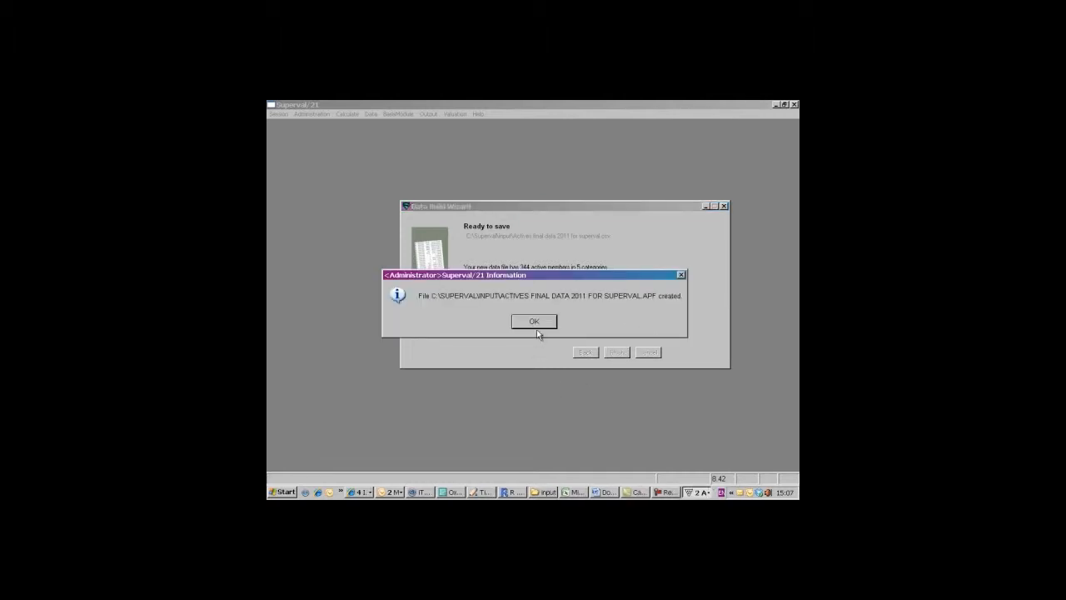
{"action": "left_click", "coordinate": [546, 328]}
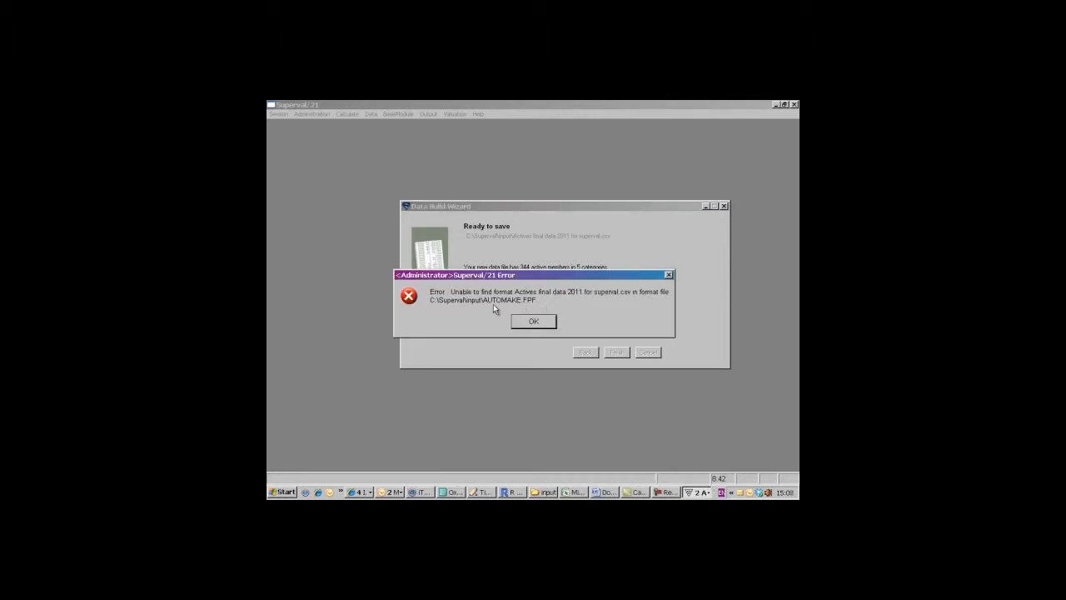
{"action": "left_click", "coordinate": [534, 322]}
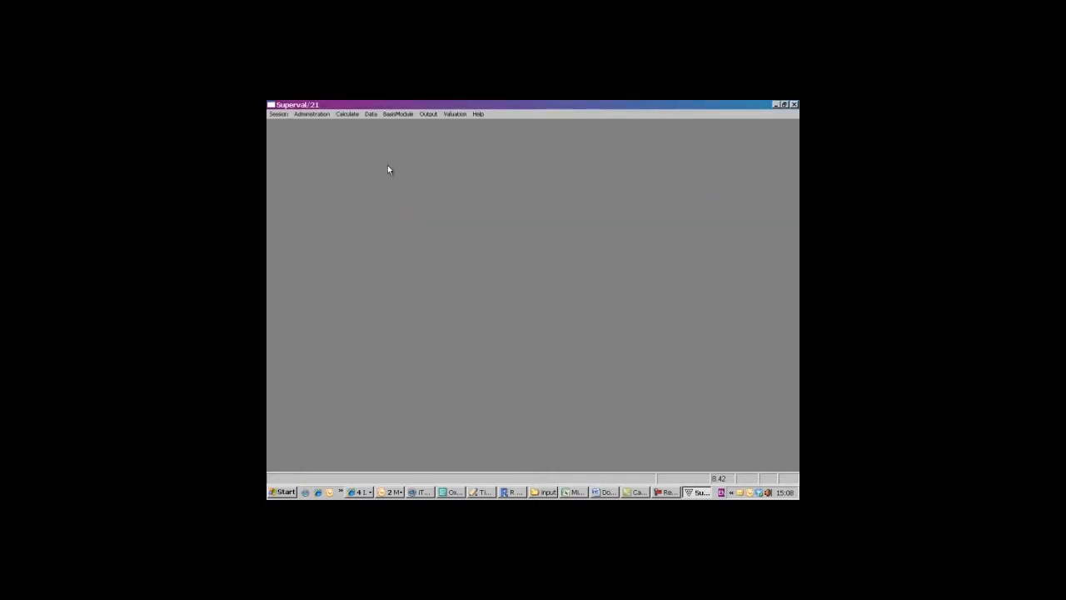
- Start a data build for Enhanced Deferreds using "deferred final data 2011 for superval.csv" as the source
{"action": "left_click", "coordinate": [370, 115]}
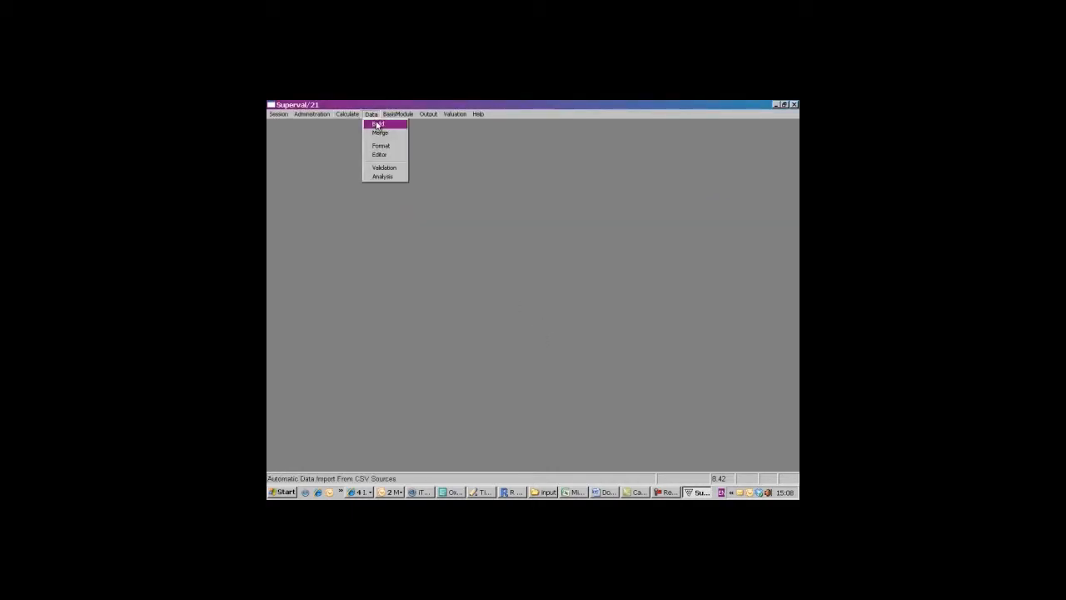
{"action": "left_click", "coordinate": [377, 124]}
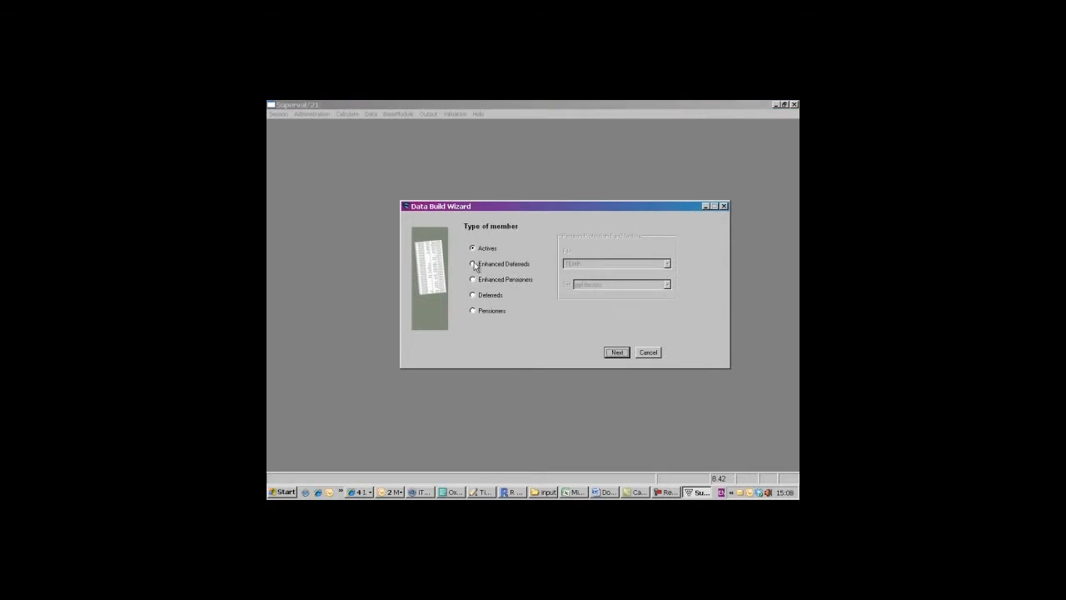
{"action": "left_click", "coordinate": [474, 265]}
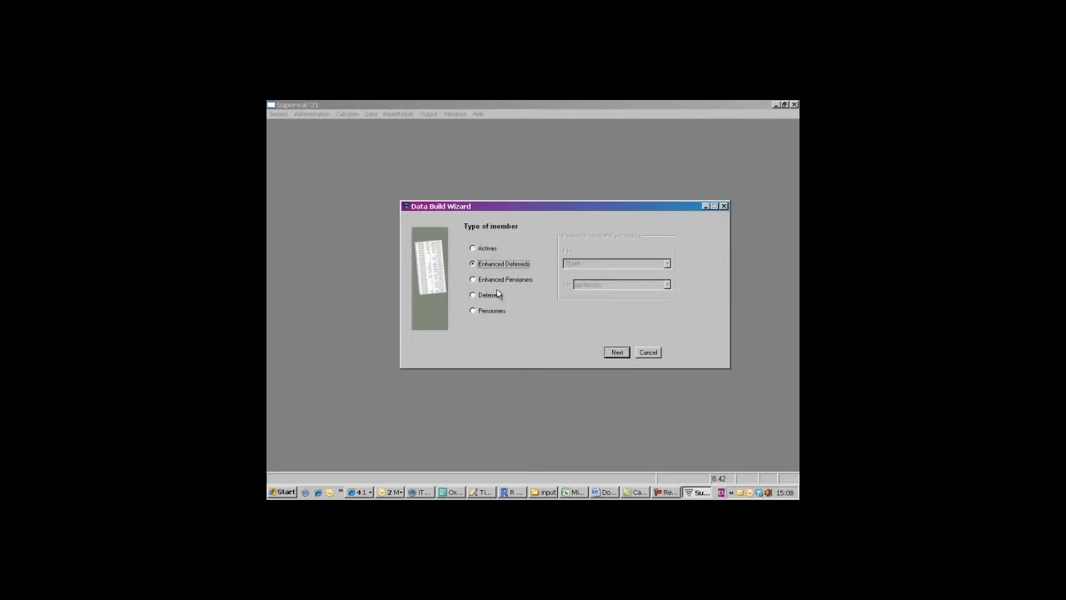
{"action": "left_click", "coordinate": [616, 353]}
{"action": "left_click", "coordinate": [654, 258]}
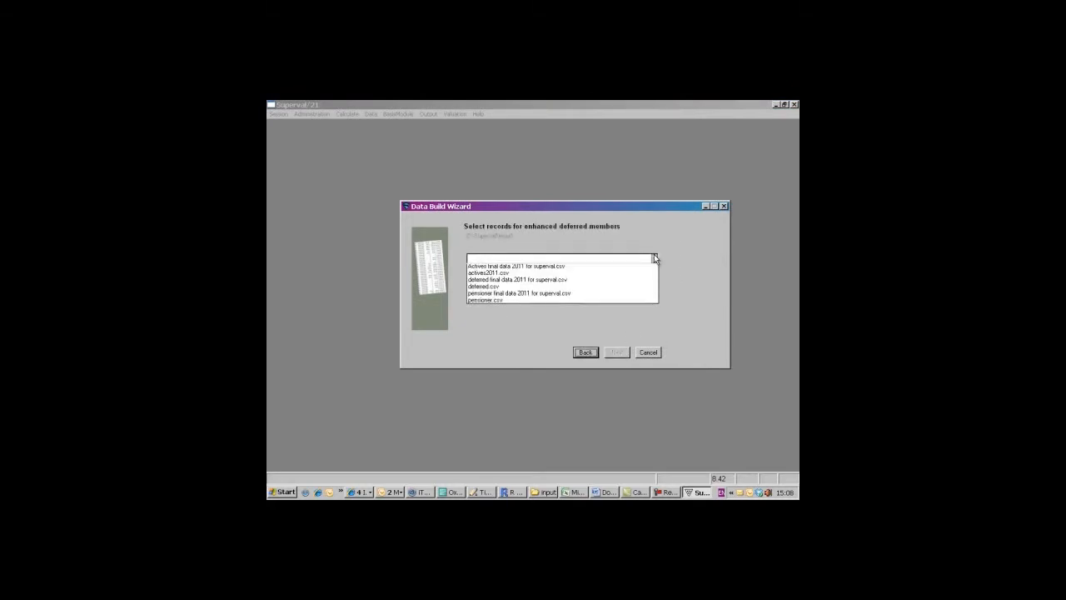
{"action": "left_click", "coordinate": [582, 287]}
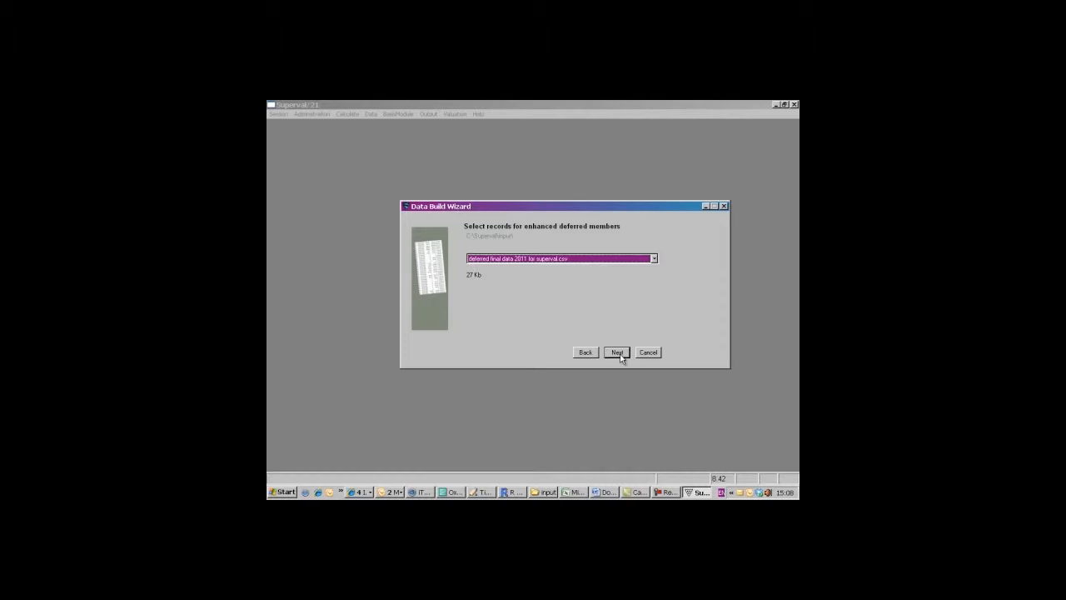
- Accept the included fields, scan the enhanced deferred member records and save the resulting data file
{"action": "left_click", "coordinate": [618, 354]}
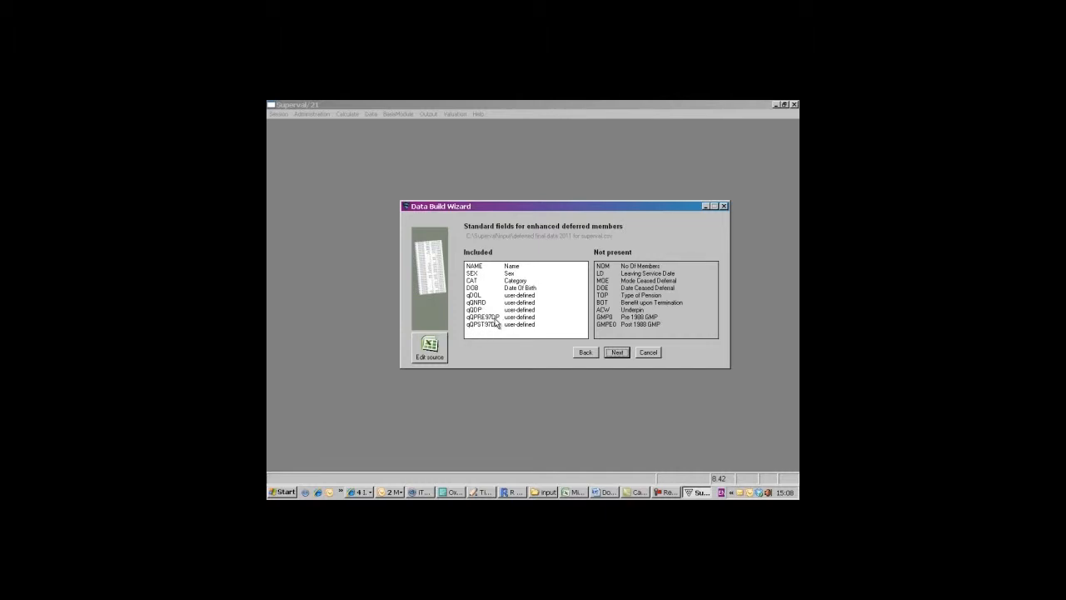
{"action": "left_click", "coordinate": [617, 352]}
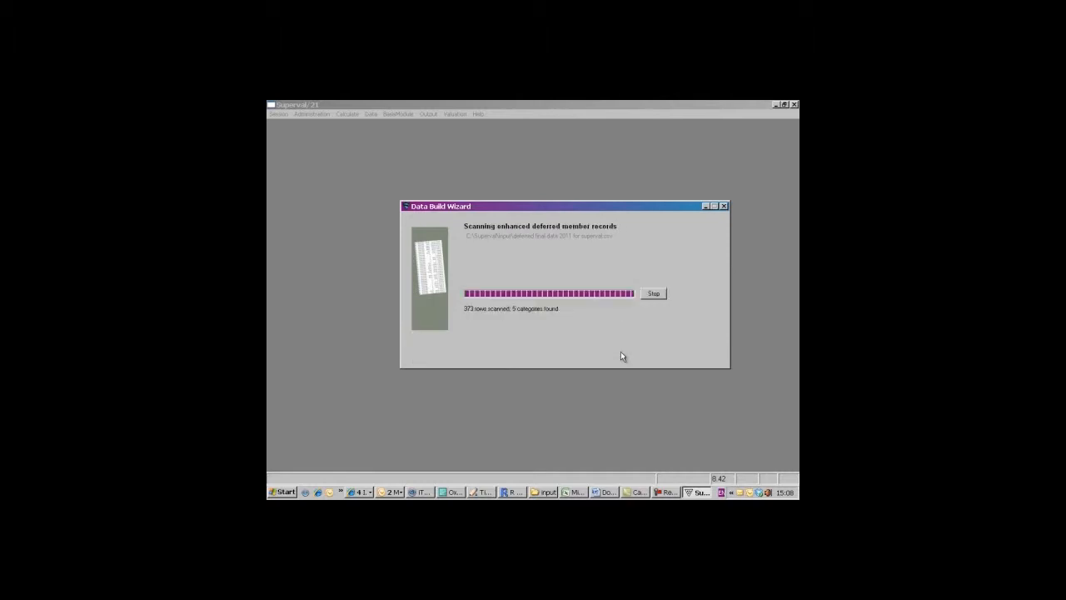
{"action": "left_click", "coordinate": [617, 352]}
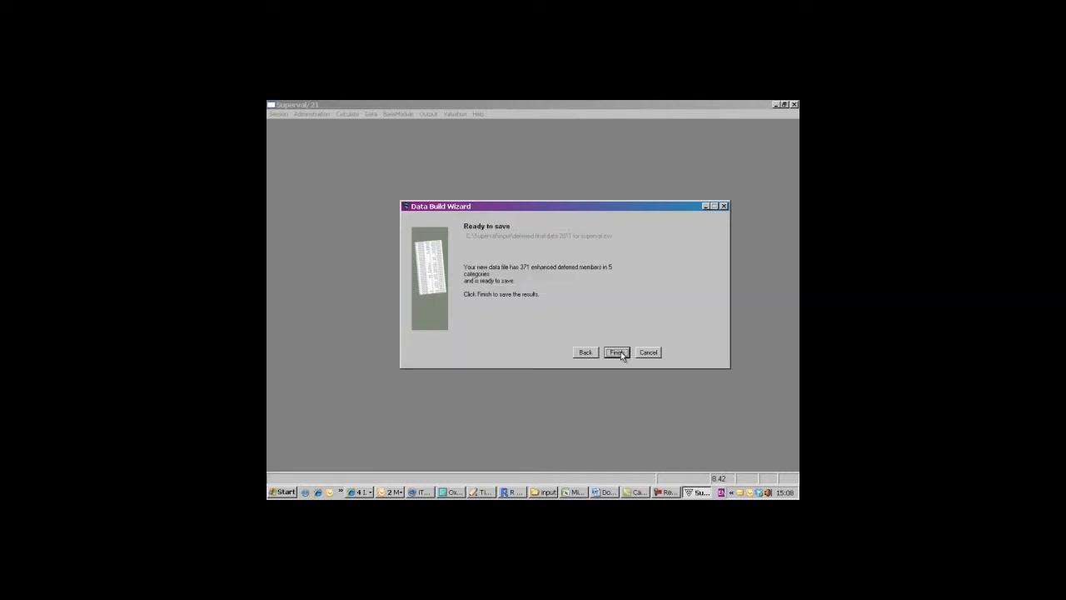
{"action": "left_click", "coordinate": [617, 352]}
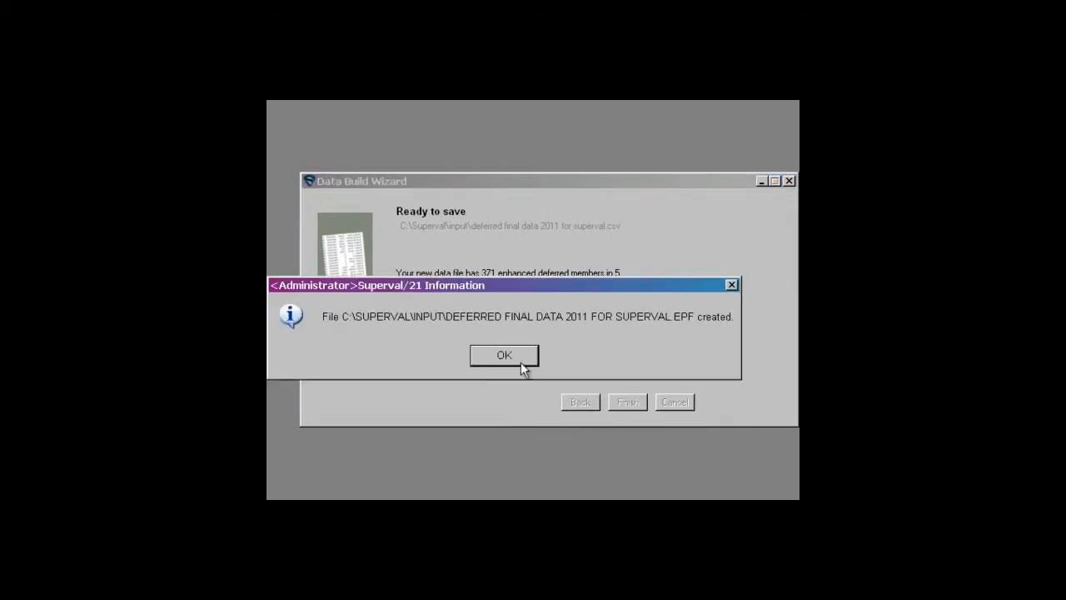
{"action": "left_click", "coordinate": [503, 356]}
{"action": "left_click", "coordinate": [502, 357]}
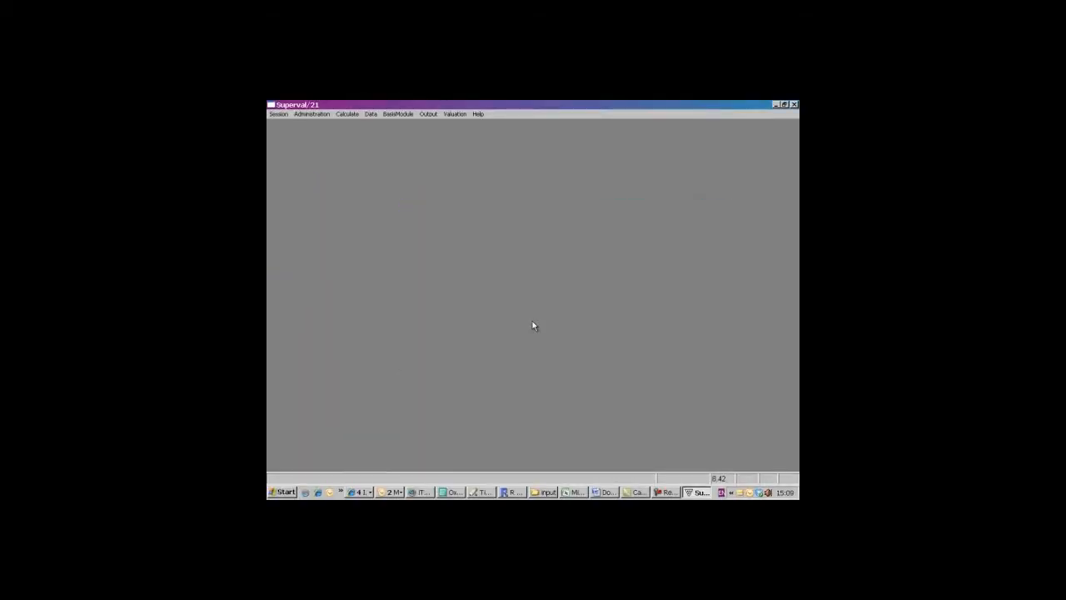
- Start a data build for Enhanced Pensioners from "pensioner final data 2011 for superval.csv" and scan its records
{"action": "left_click", "coordinate": [370, 114]}
{"action": "left_click", "coordinate": [376, 125]}
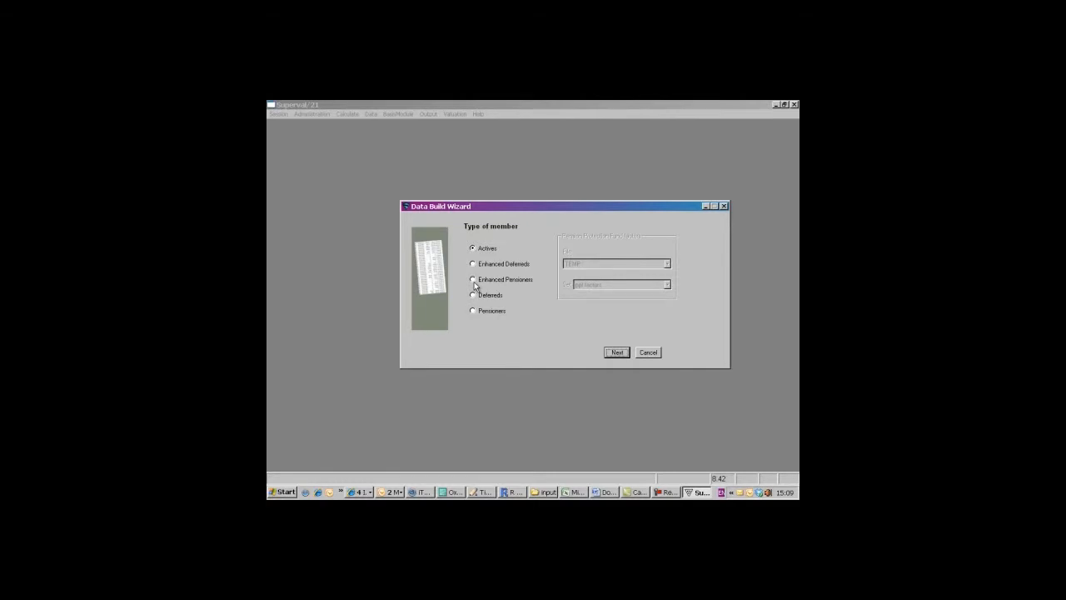
{"action": "left_click", "coordinate": [473, 280]}
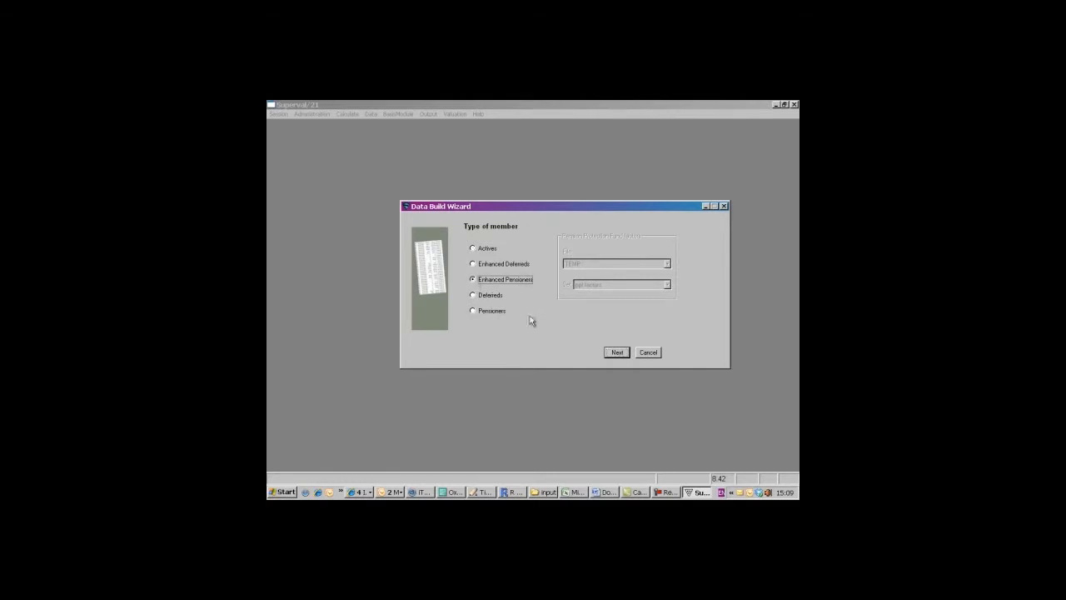
{"action": "left_click", "coordinate": [617, 352]}
{"action": "left_click", "coordinate": [654, 259]}
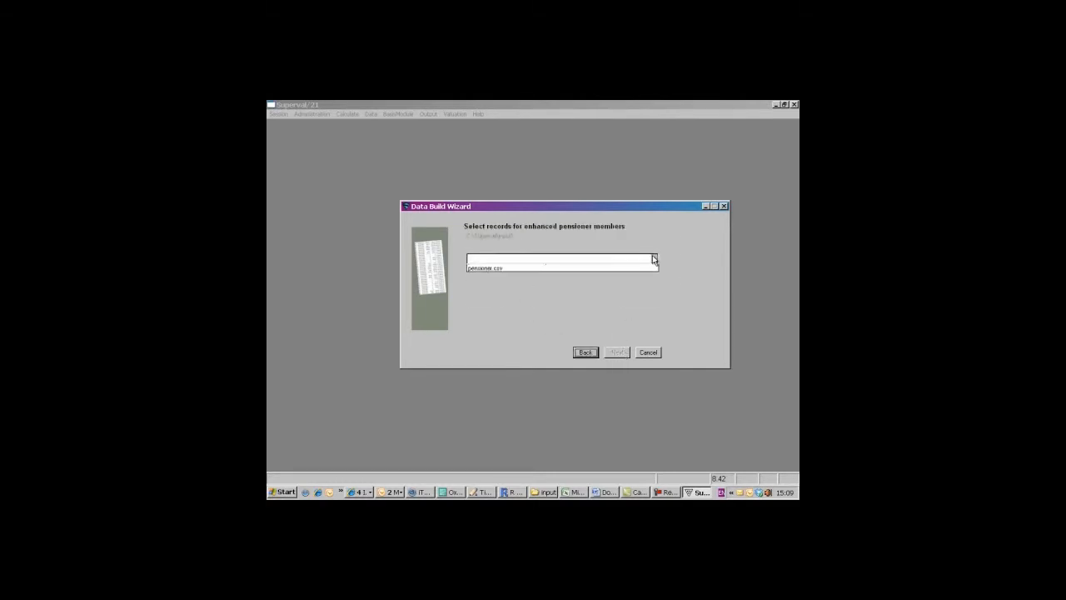
{"action": "left_click", "coordinate": [630, 295]}
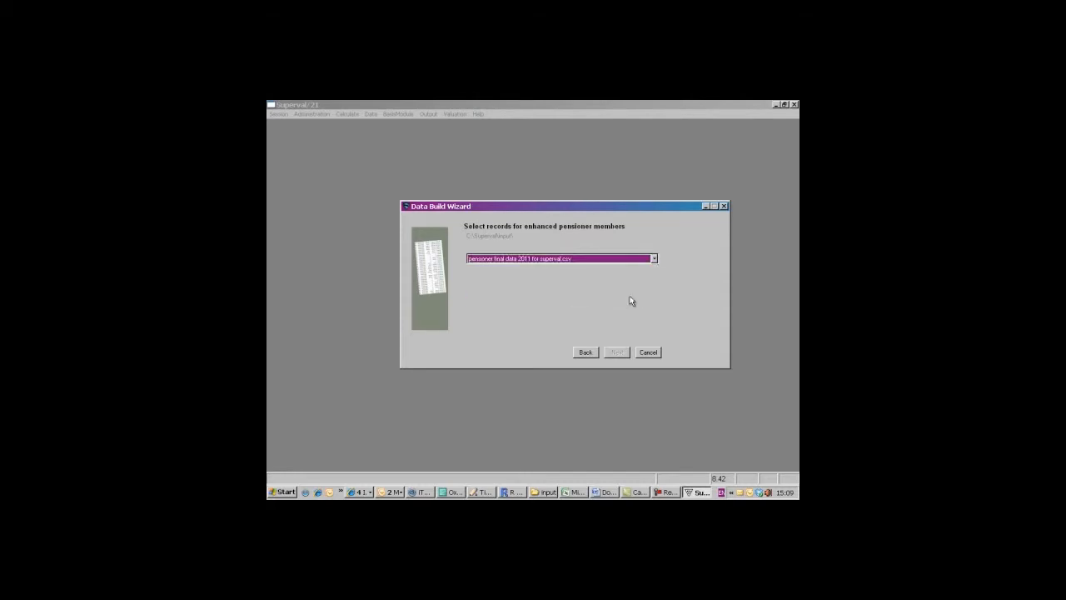
{"action": "left_click", "coordinate": [616, 353]}
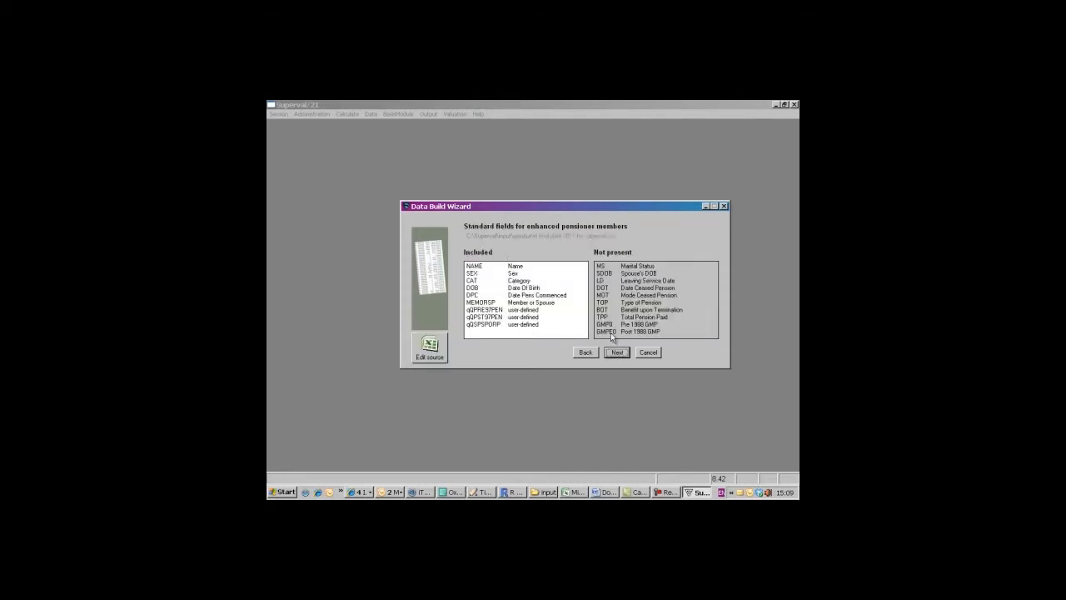
{"action": "left_click", "coordinate": [617, 352]}
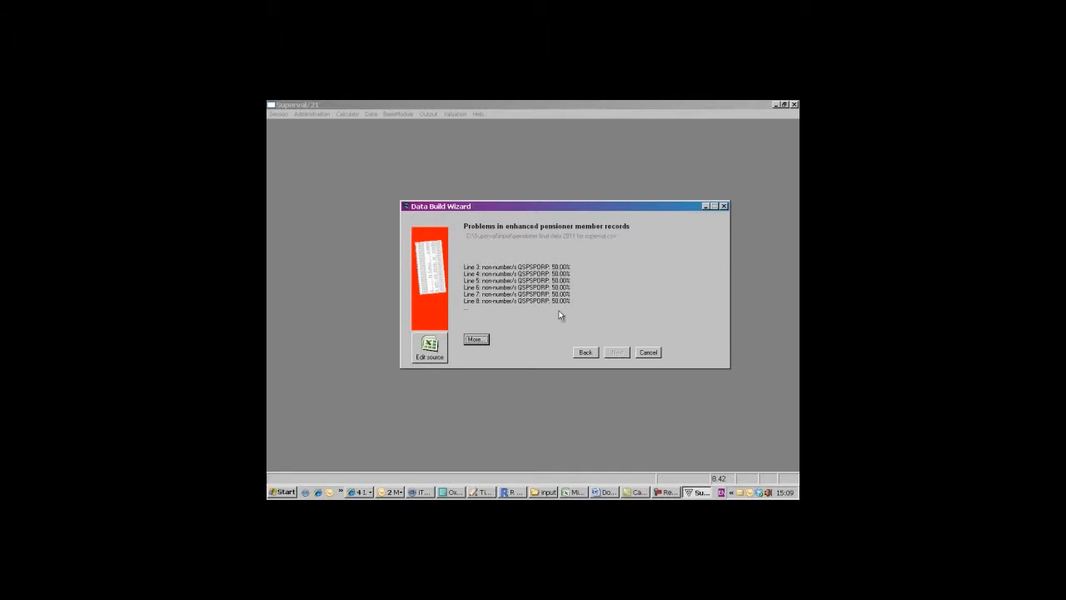
- Open the pensioner source file in Excel for editing and delete the qSPSPORP column
{"action": "left_click", "coordinate": [427, 348]}
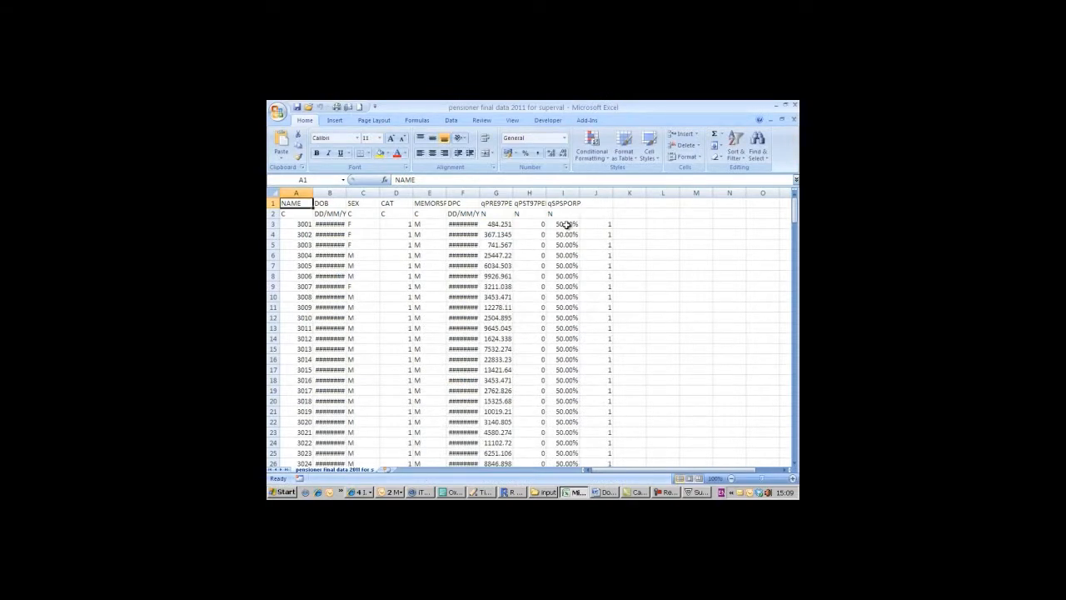
{"action": "left_click", "coordinate": [562, 193]}
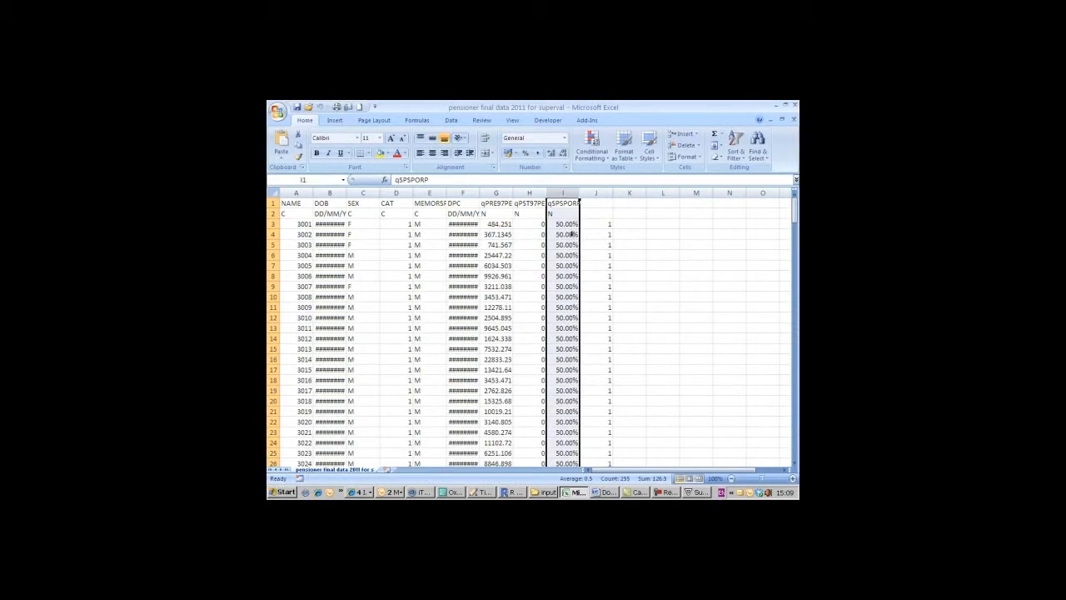
{"action": "right_click", "coordinate": [562, 193]}
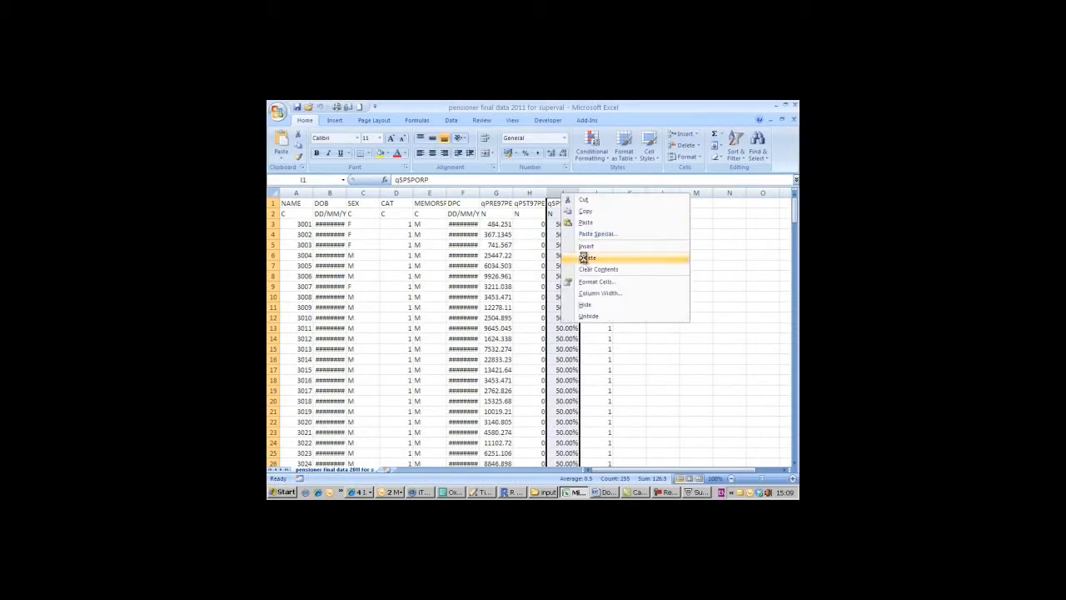
{"action": "left_click", "coordinate": [586, 259]}
{"action": "left_click", "coordinate": [565, 224]}
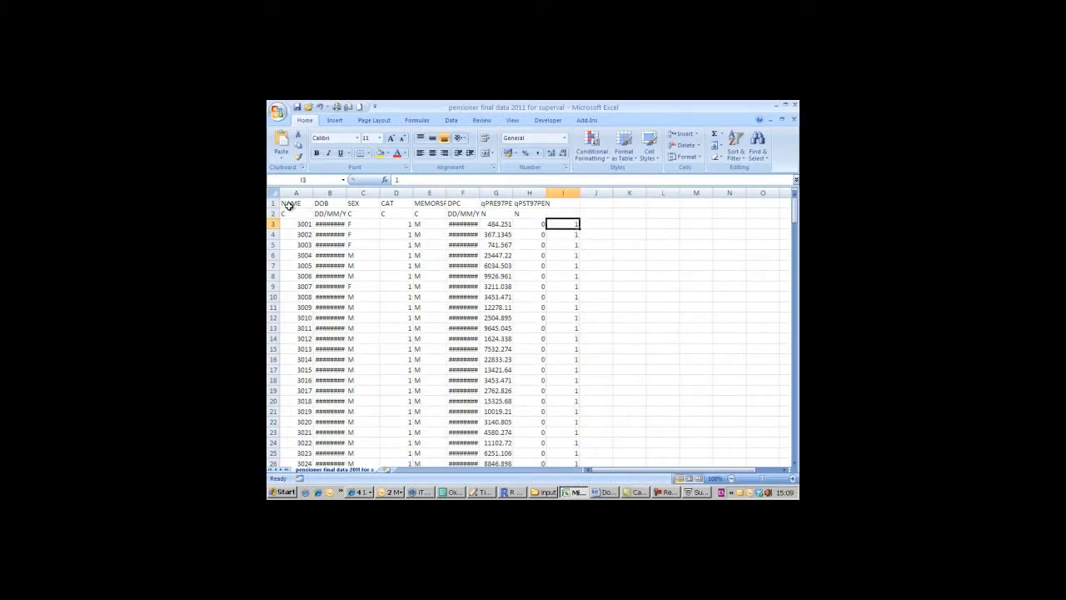
- Save the pensioner file keeping the CSV format, and close it without saving again
{"action": "left_click", "coordinate": [297, 106]}
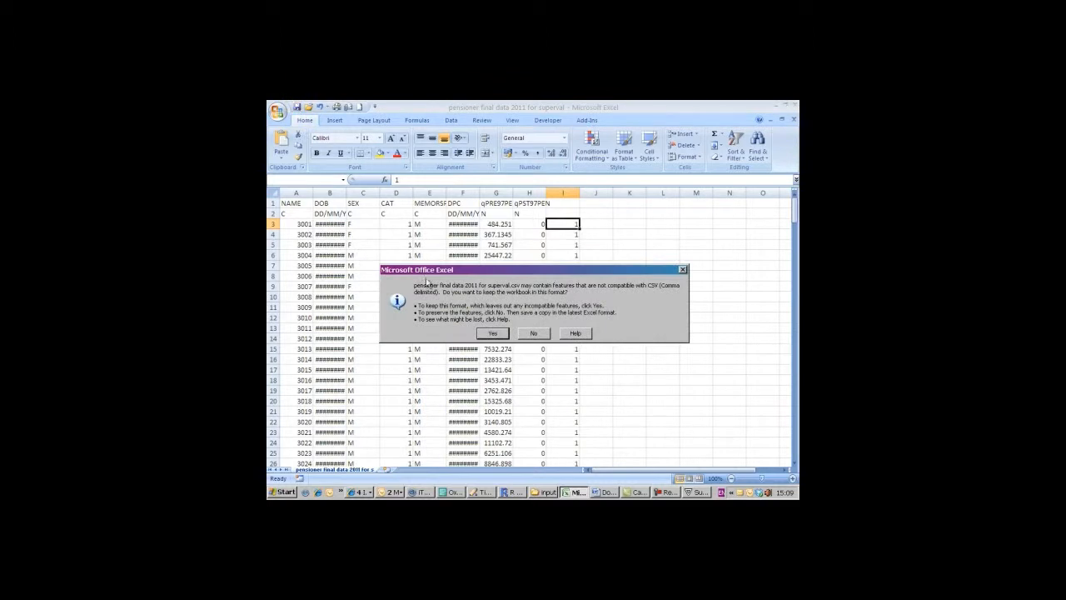
{"action": "left_click", "coordinate": [492, 333]}
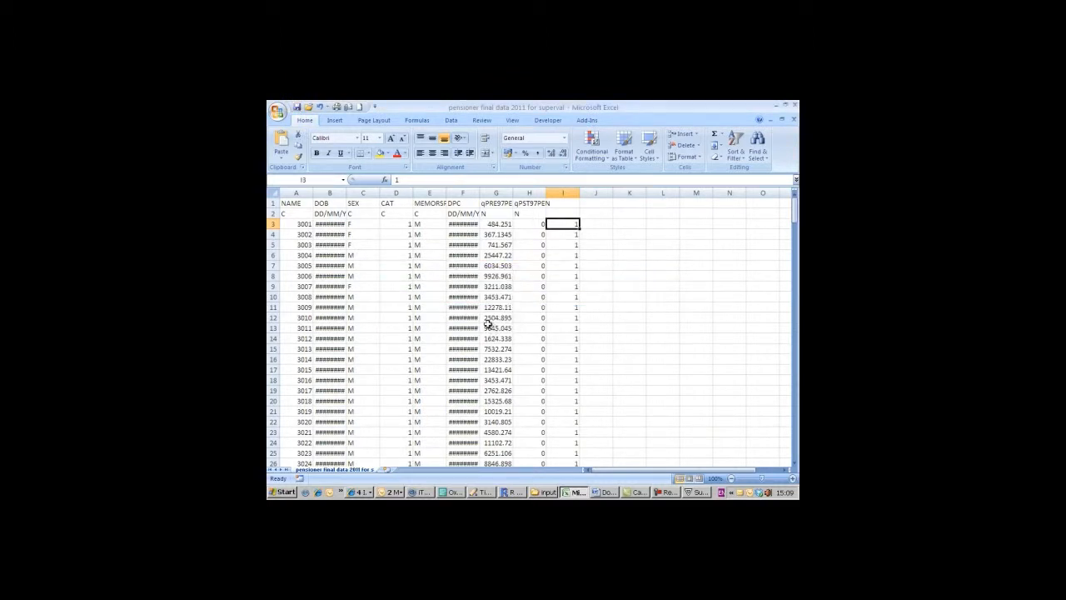
{"action": "left_click", "coordinate": [793, 119]}
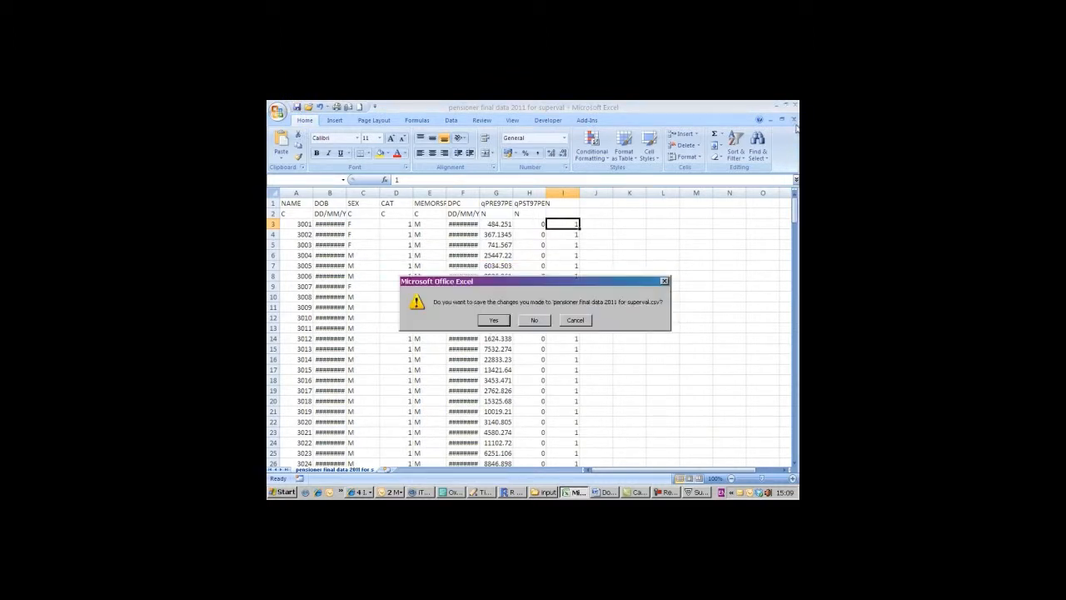
{"action": "left_click", "coordinate": [535, 323]}
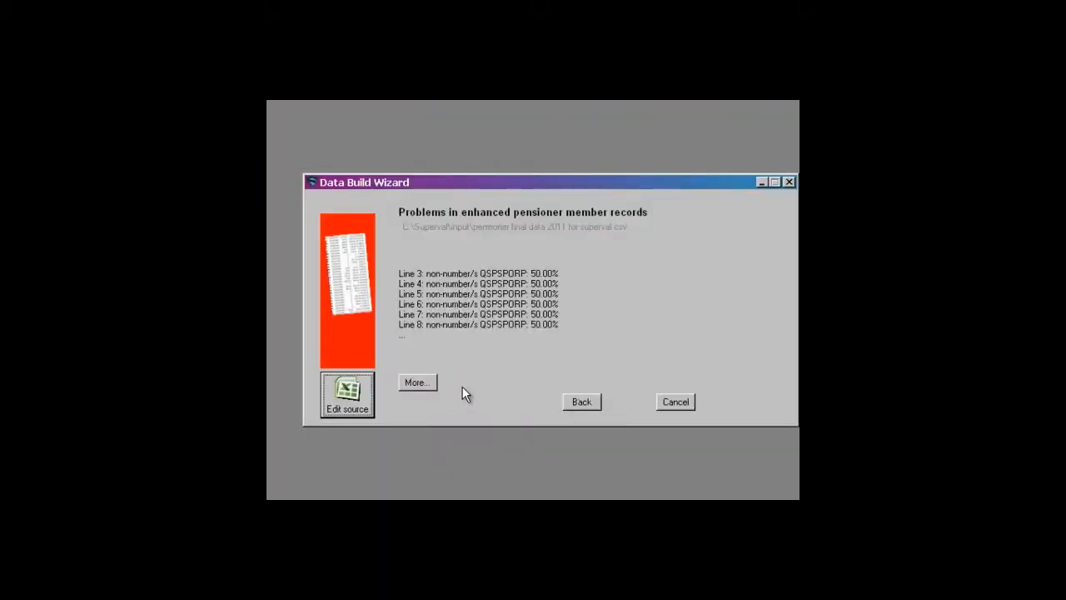
- Reload the edited pensioner file, rescan the enhanced pensioner records, save the data file and close the wizard
{"action": "left_click", "coordinate": [583, 401]}
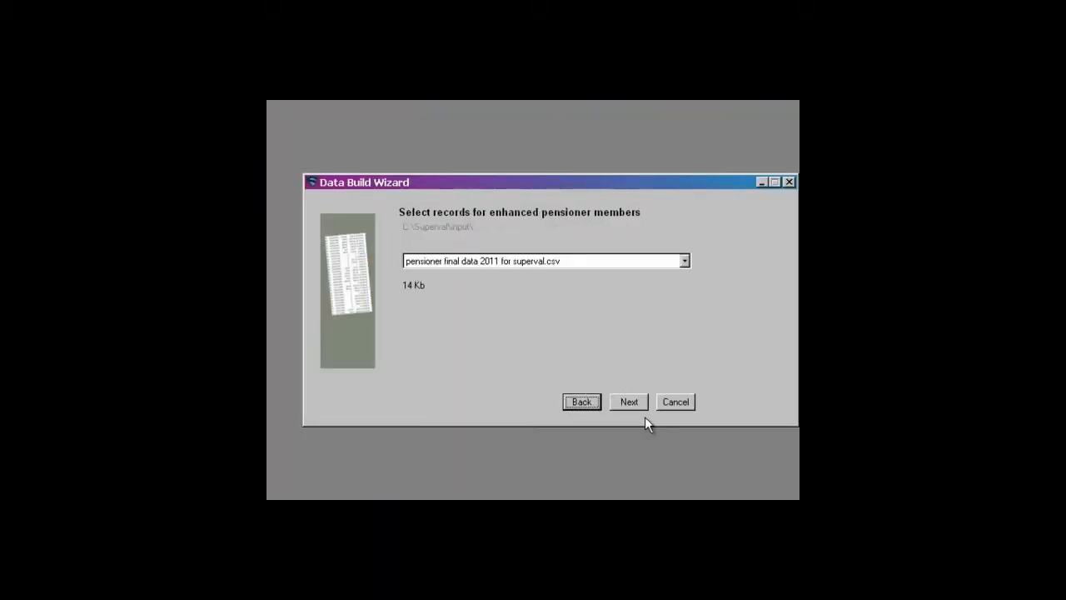
{"action": "left_click", "coordinate": [630, 402]}
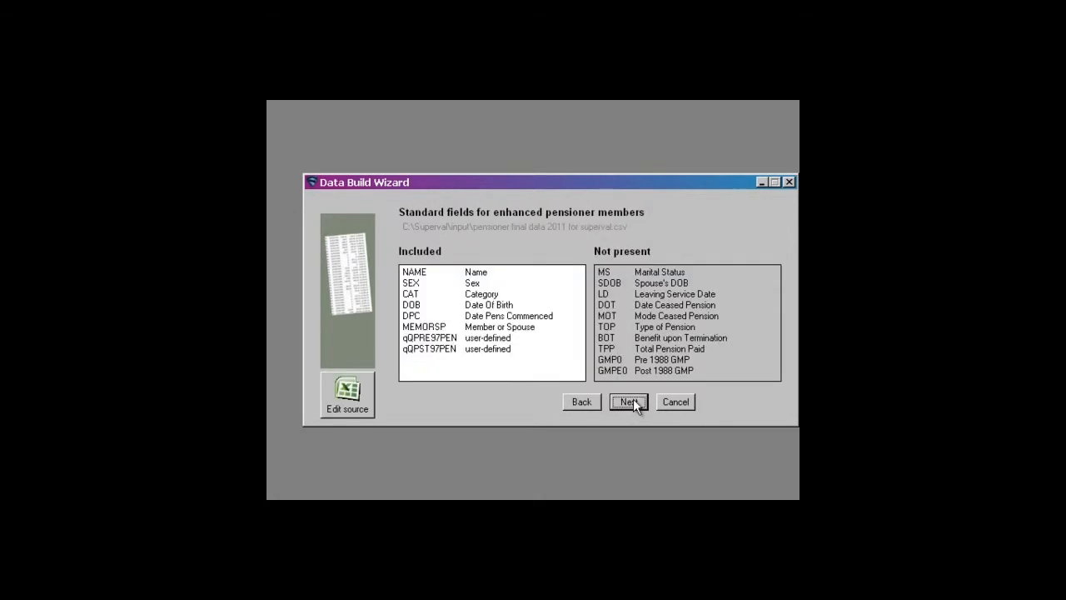
{"action": "left_click", "coordinate": [631, 401]}
{"action": "left_click", "coordinate": [631, 401]}
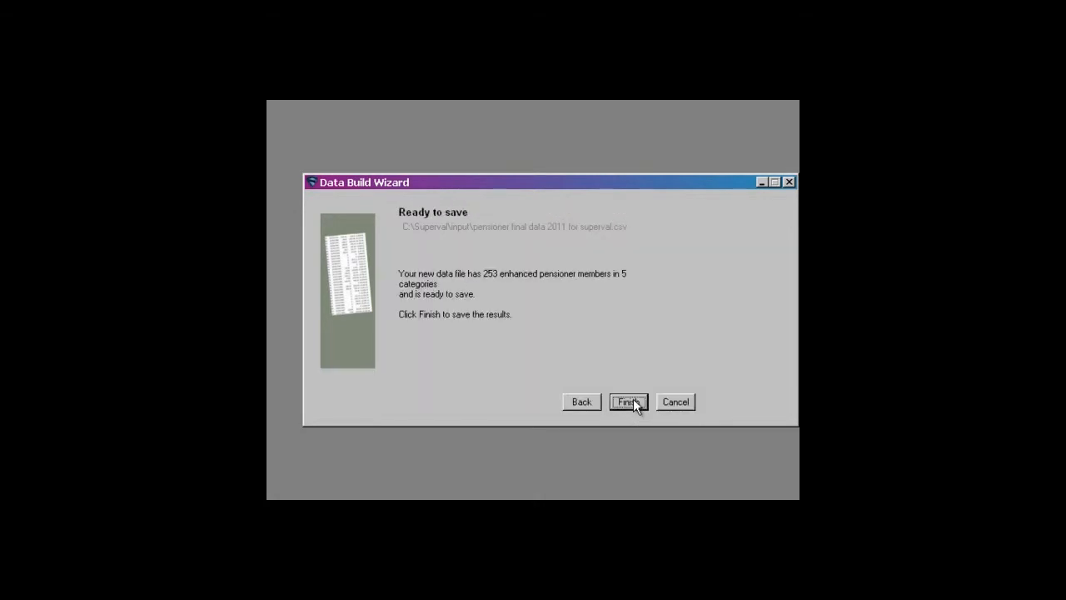
{"action": "left_click", "coordinate": [630, 401]}
{"action": "left_click", "coordinate": [525, 354]}
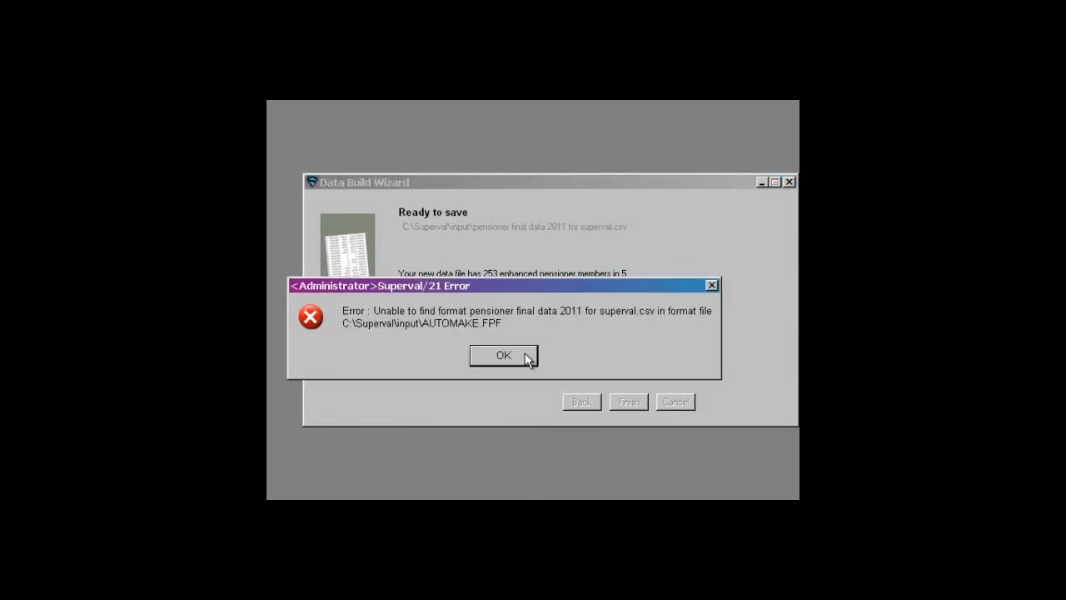
{"action": "left_click", "coordinate": [525, 354]}
{"action": "left_click", "coordinate": [524, 355]}
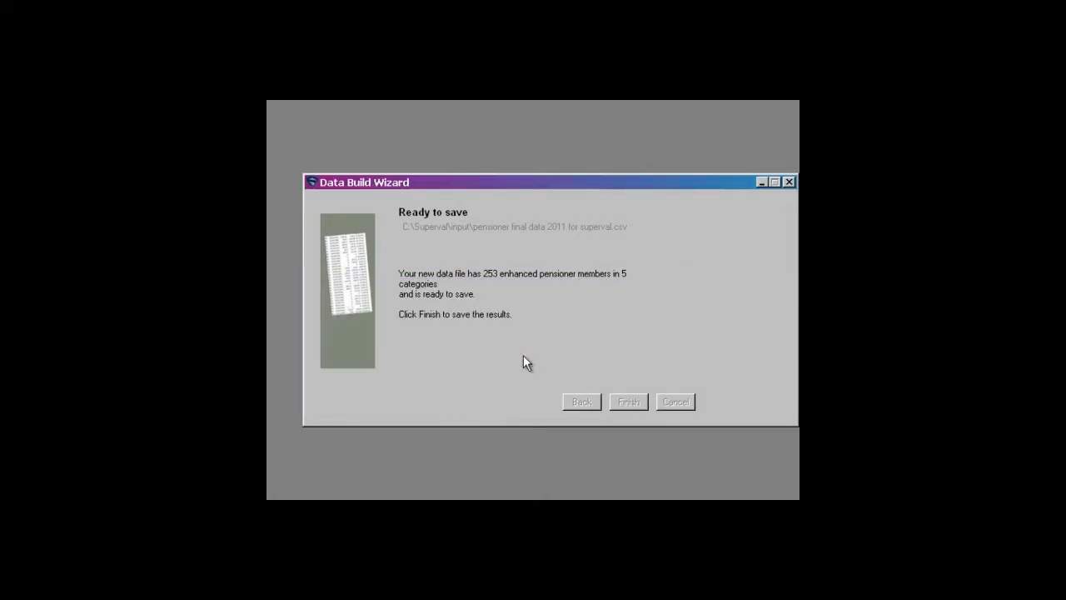
{"action": "left_click", "coordinate": [676, 400]}
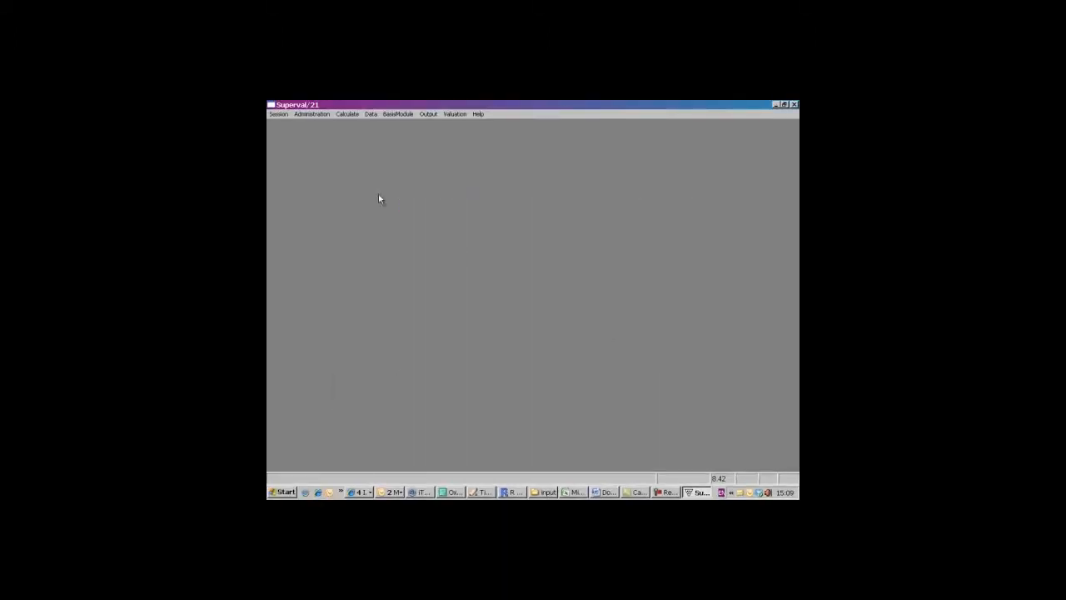
- Open the default basis parameters for editing, with scheme xyz and valuation date 05/04/2010, and save the session changes on closing
{"action": "left_click", "coordinate": [399, 115]}
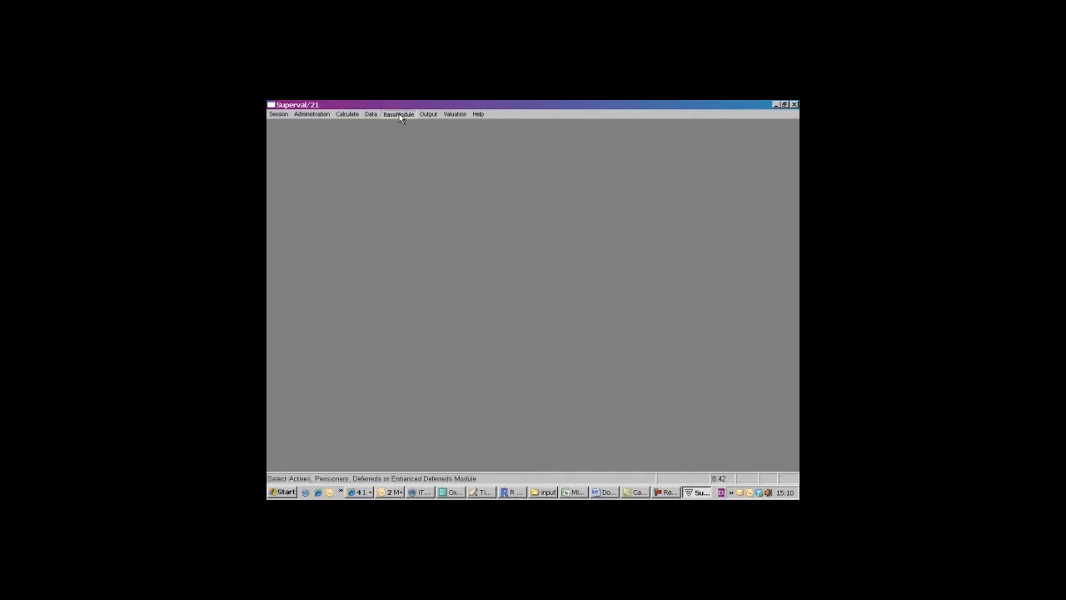
{"action": "mouse_move", "coordinate": [400, 125]}
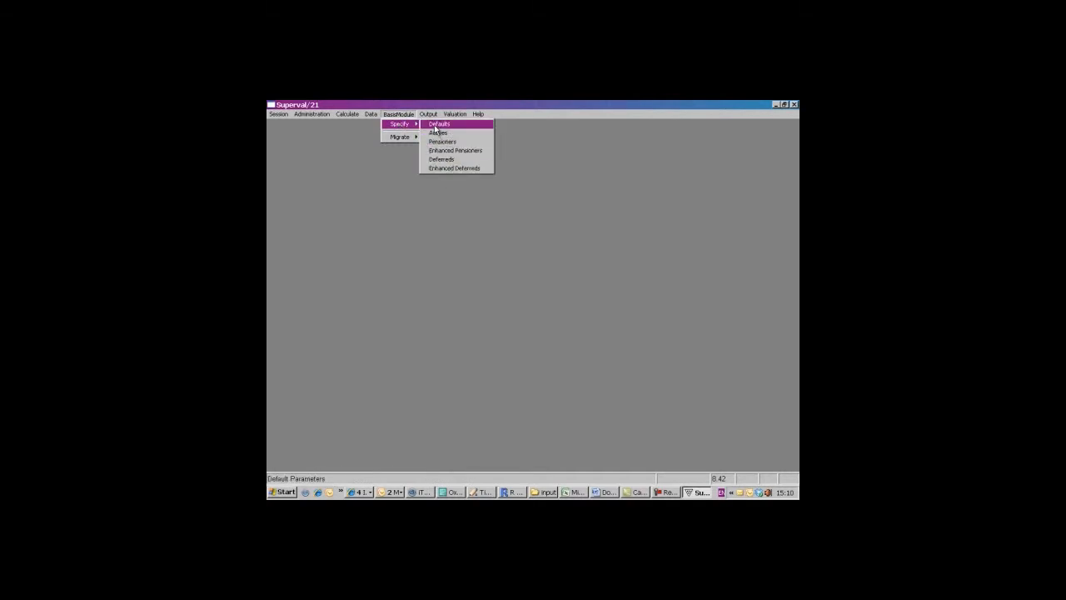
{"action": "left_click", "coordinate": [436, 124]}
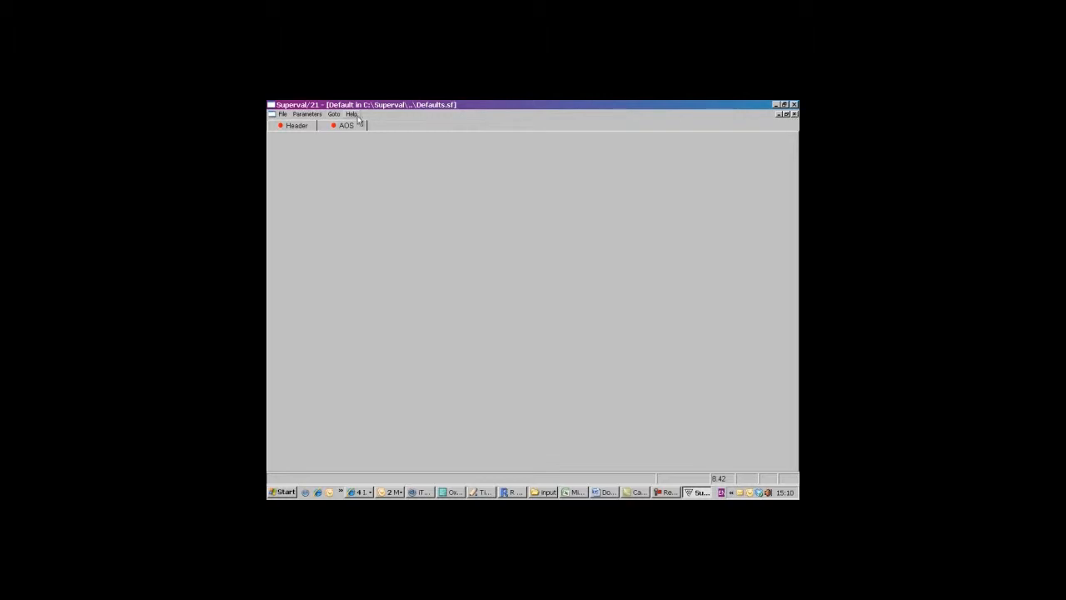
{"action": "left_click", "coordinate": [306, 114]}
{"action": "left_click", "coordinate": [306, 125]}
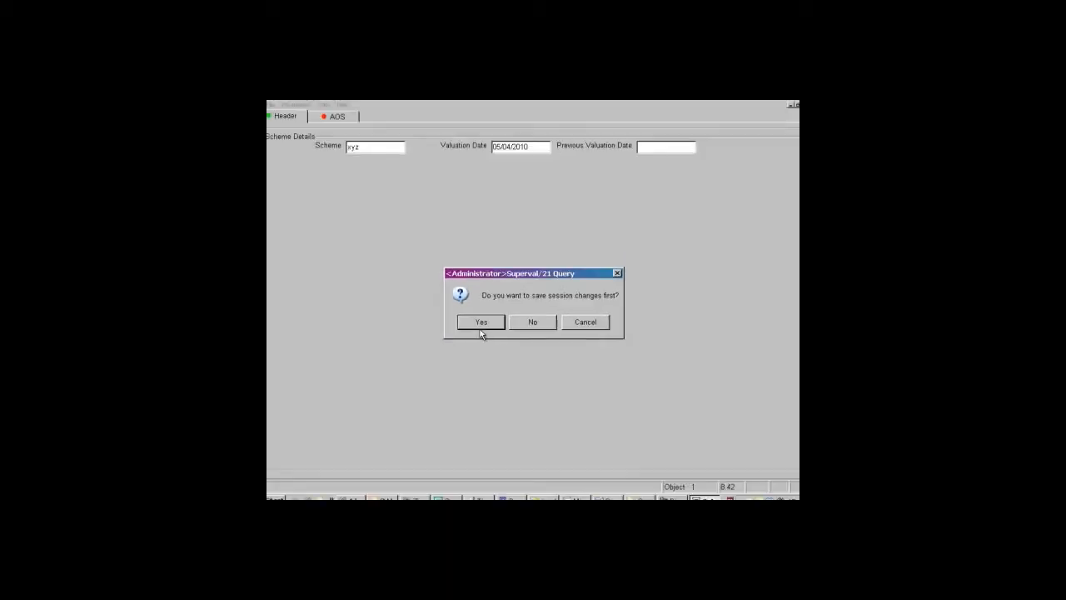
{"action": "left_click", "coordinate": [452, 328]}
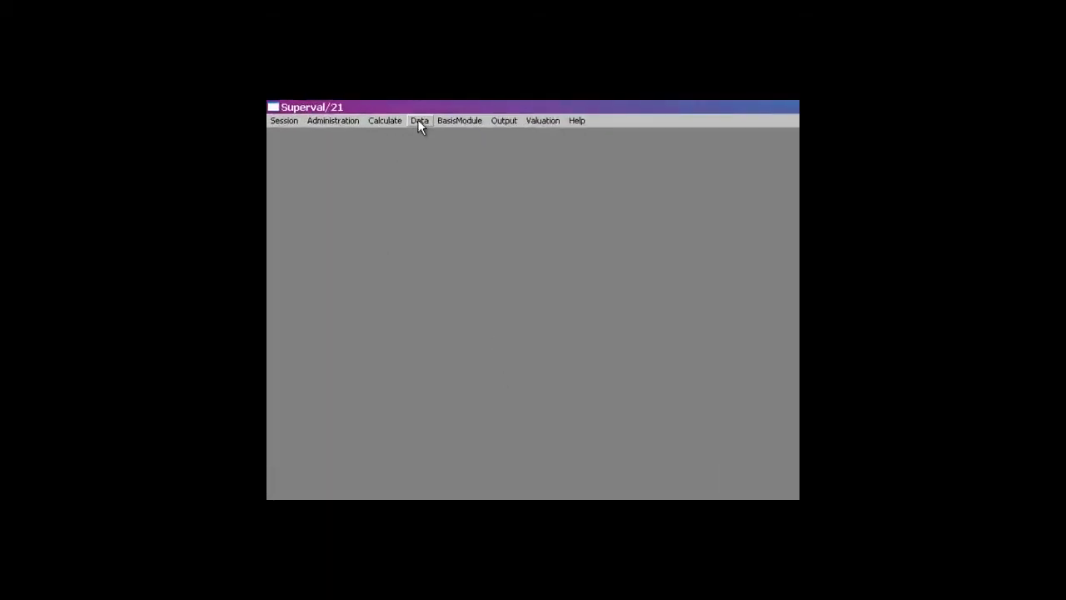
- Reopen the default parameters, overwrite the active, deferred and pensioner basis files with them, and close the defaults
{"action": "left_click", "coordinate": [419, 123]}
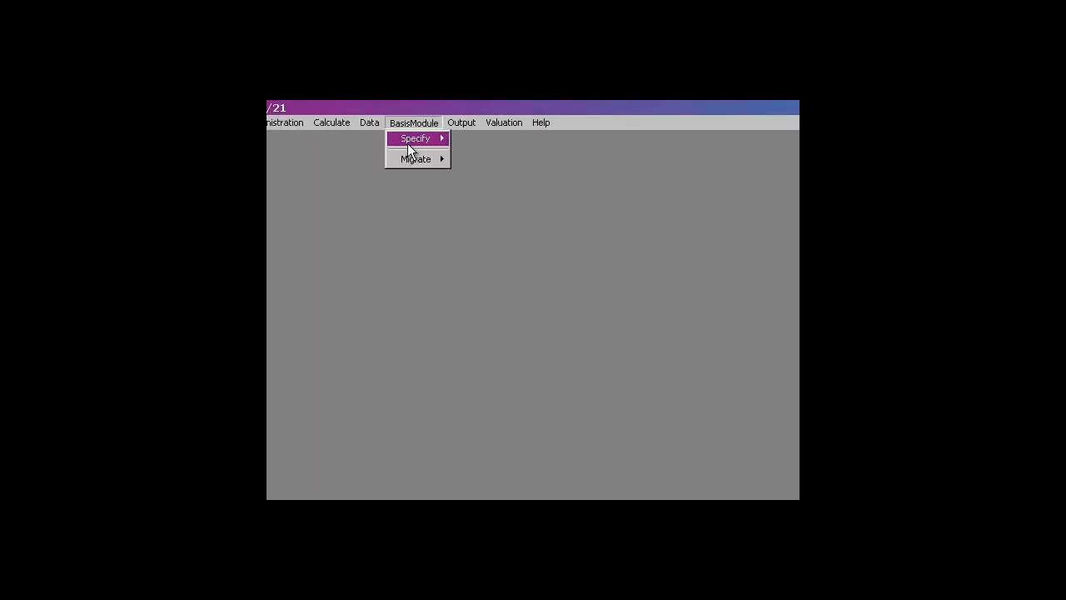
{"action": "mouse_move", "coordinate": [412, 139]}
{"action": "left_click", "coordinate": [492, 140]}
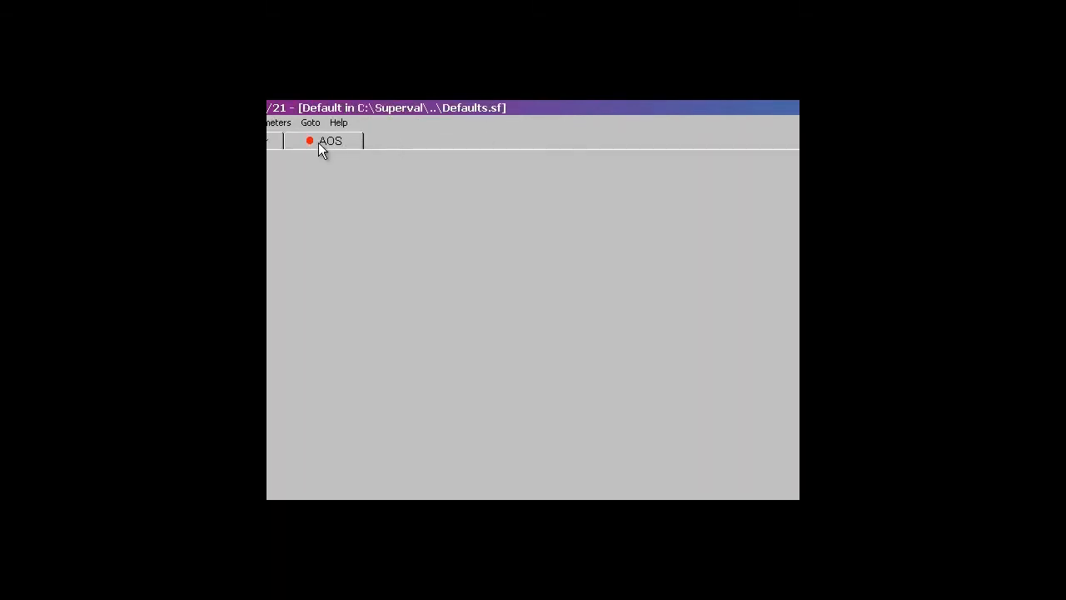
{"action": "left_click", "coordinate": [275, 123]}
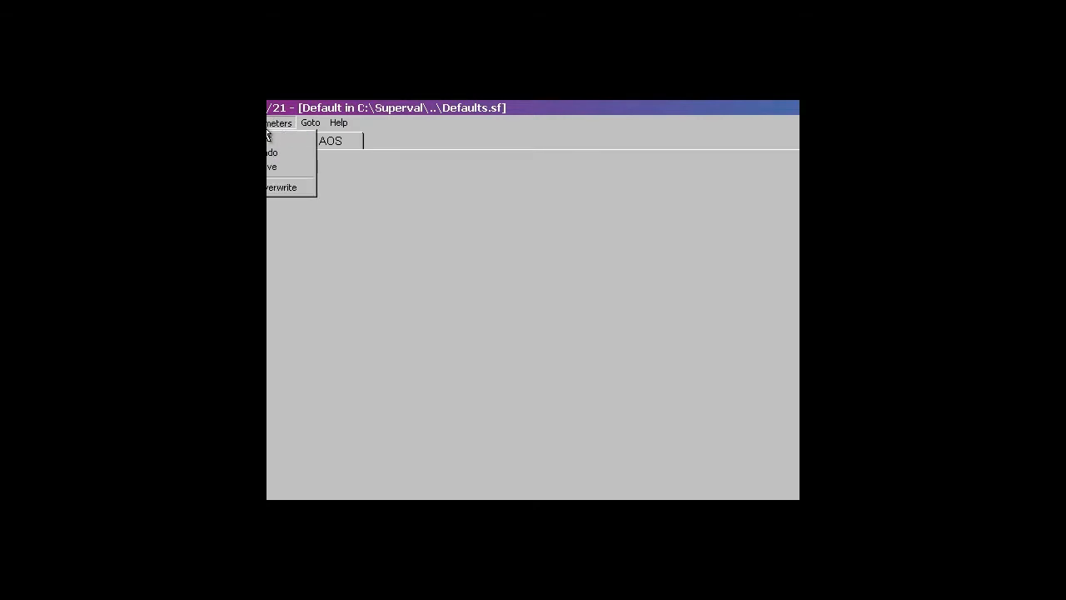
{"action": "left_click", "coordinate": [274, 185]}
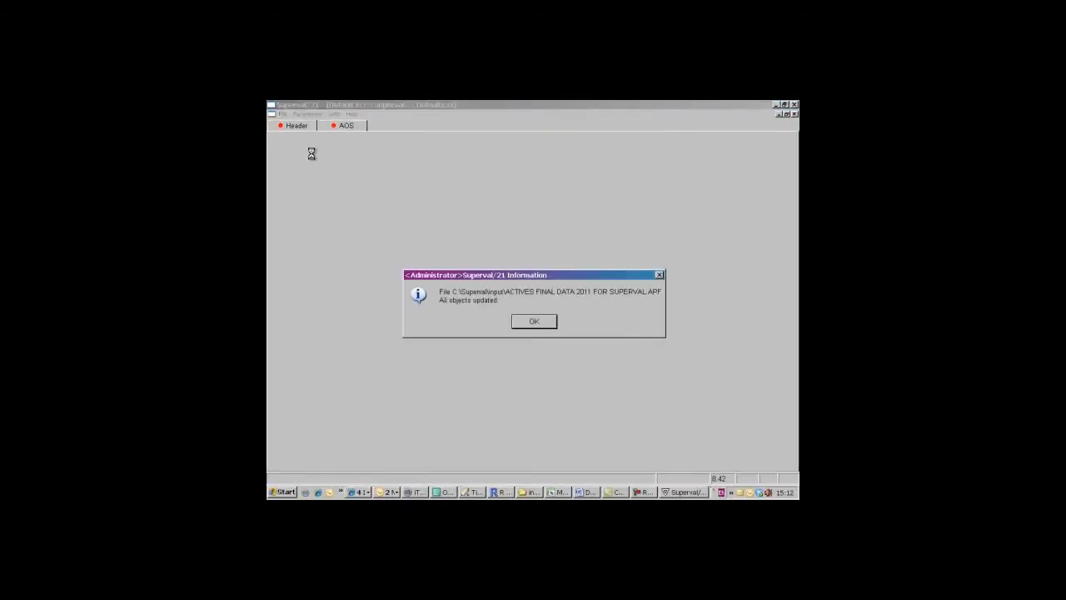
{"action": "left_click", "coordinate": [535, 322]}
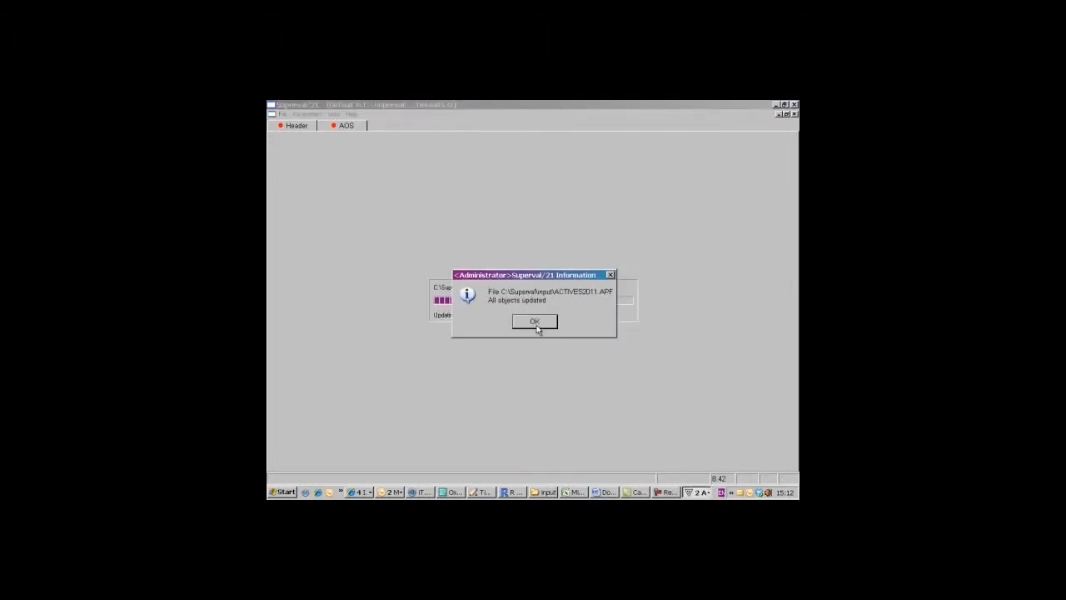
{"action": "left_click", "coordinate": [535, 324]}
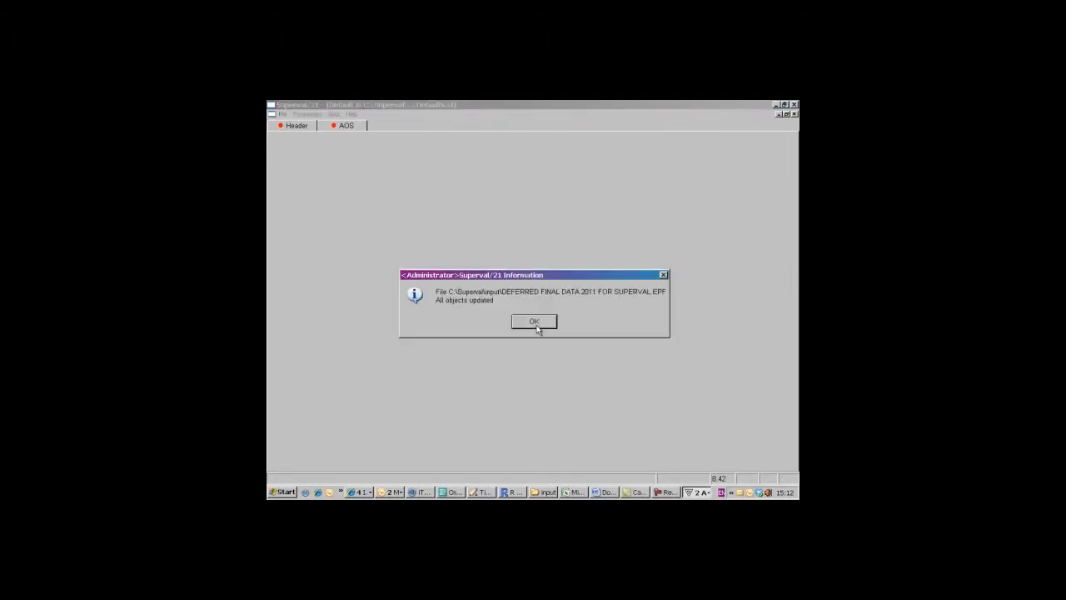
{"action": "left_click", "coordinate": [536, 324]}
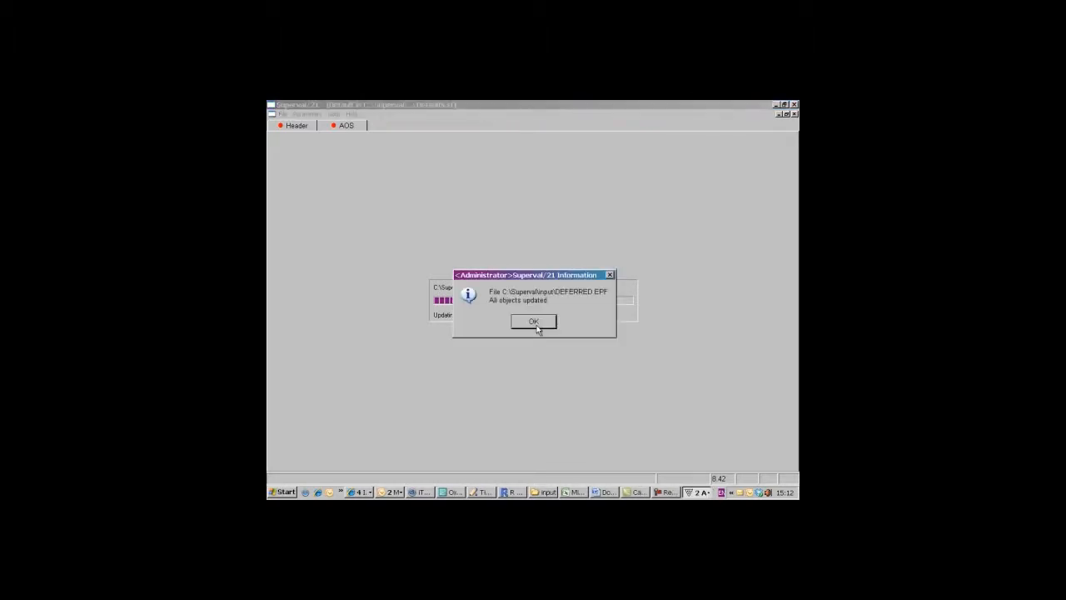
{"action": "left_click", "coordinate": [535, 324]}
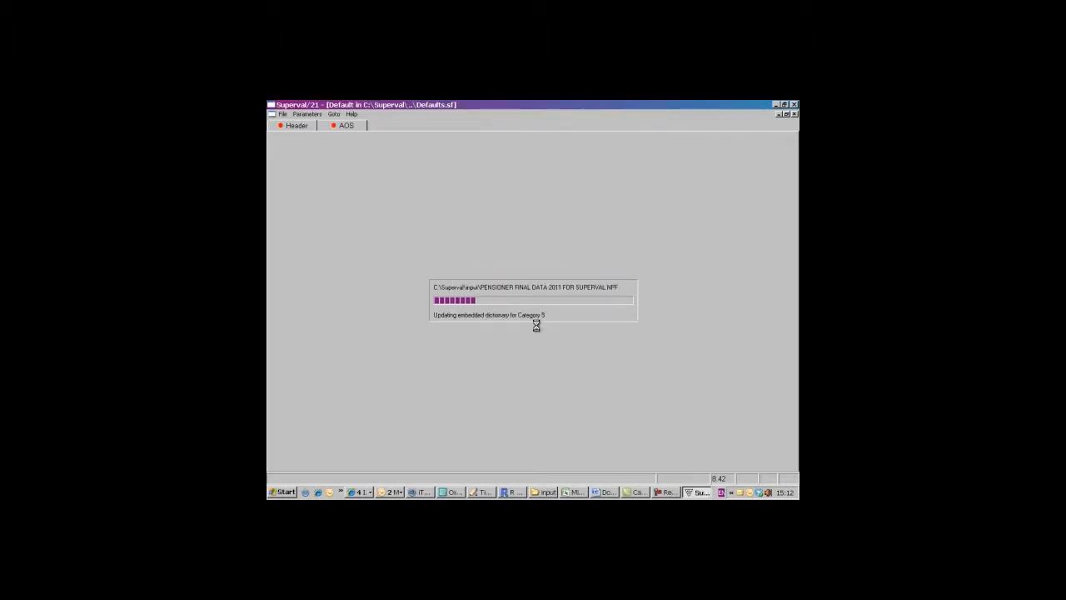
{"action": "left_click", "coordinate": [535, 324]}
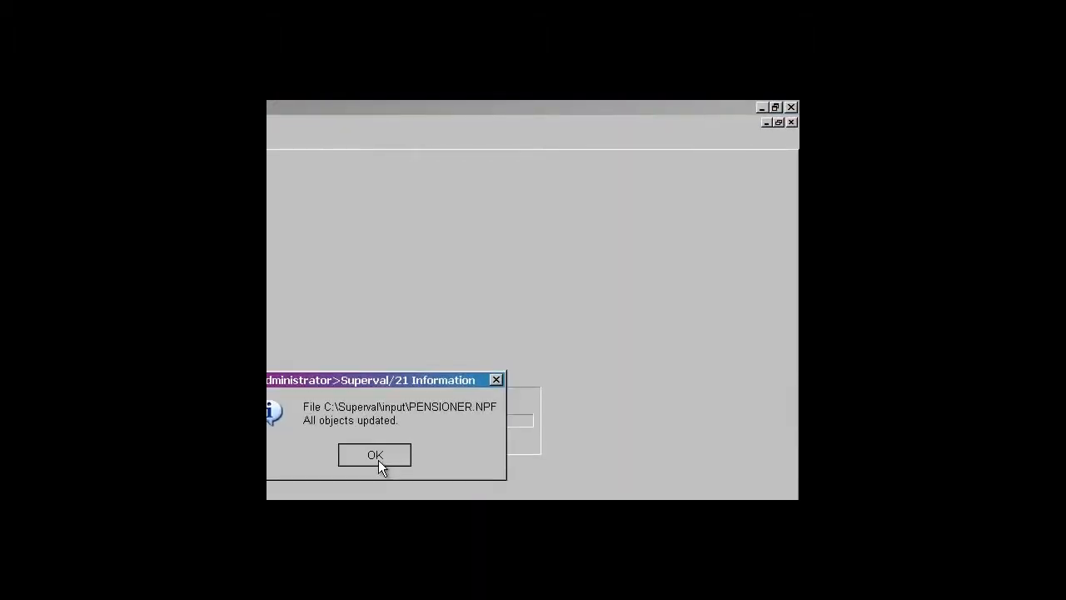
{"action": "left_click", "coordinate": [378, 460]}
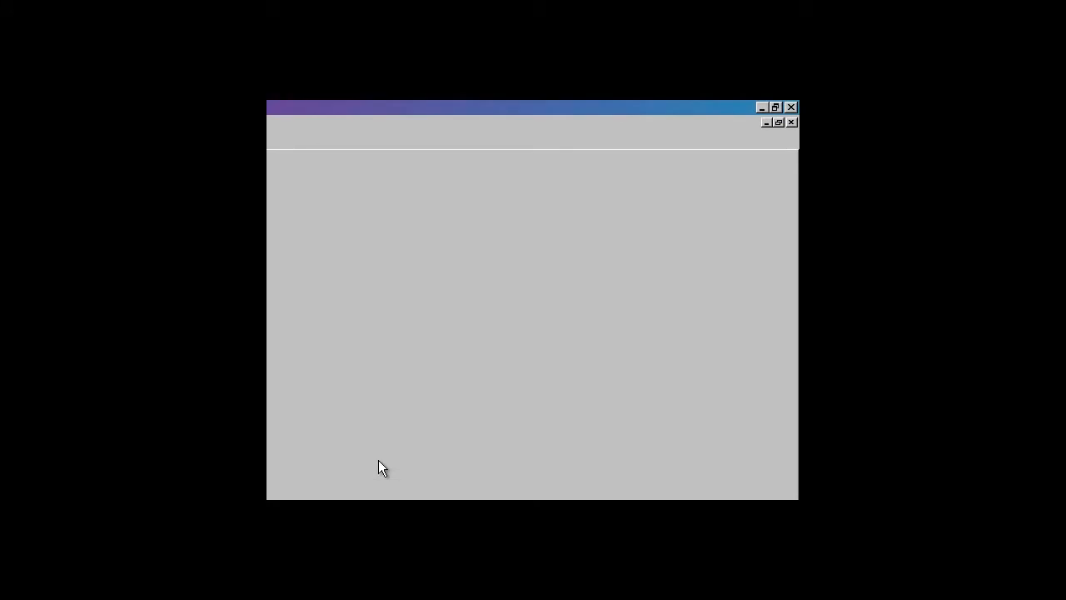
{"action": "left_click", "coordinate": [792, 123]}
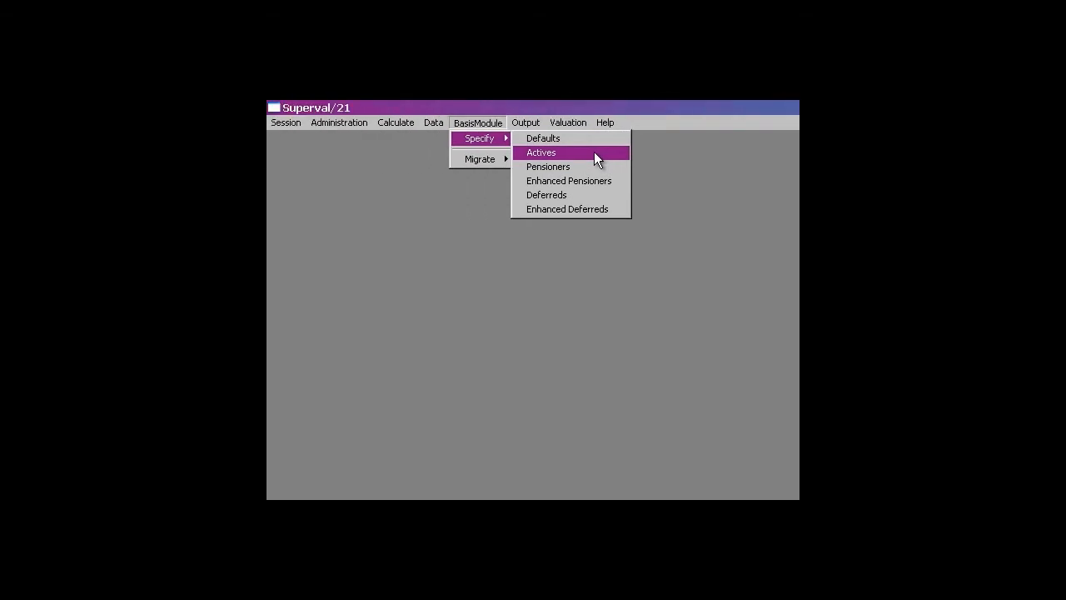
- Open category 1 of the Actives basis in "Actives final data 2011 for superval.APF" for editing and select )TEMP.PFF as the PPF library file
{"action": "left_click", "coordinate": [595, 154]}
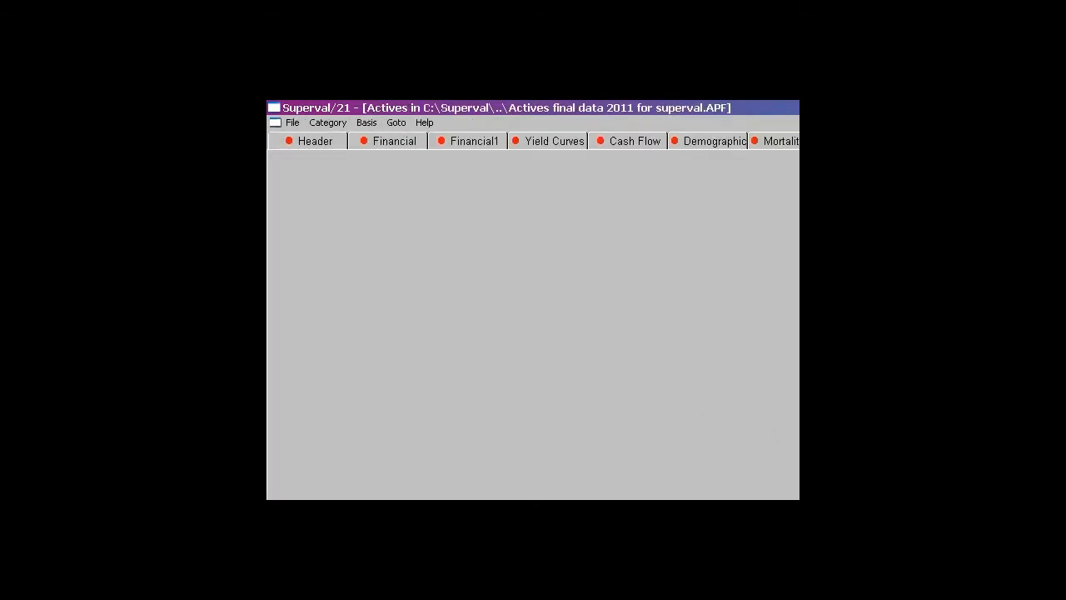
{"action": "left_click", "coordinate": [342, 123]}
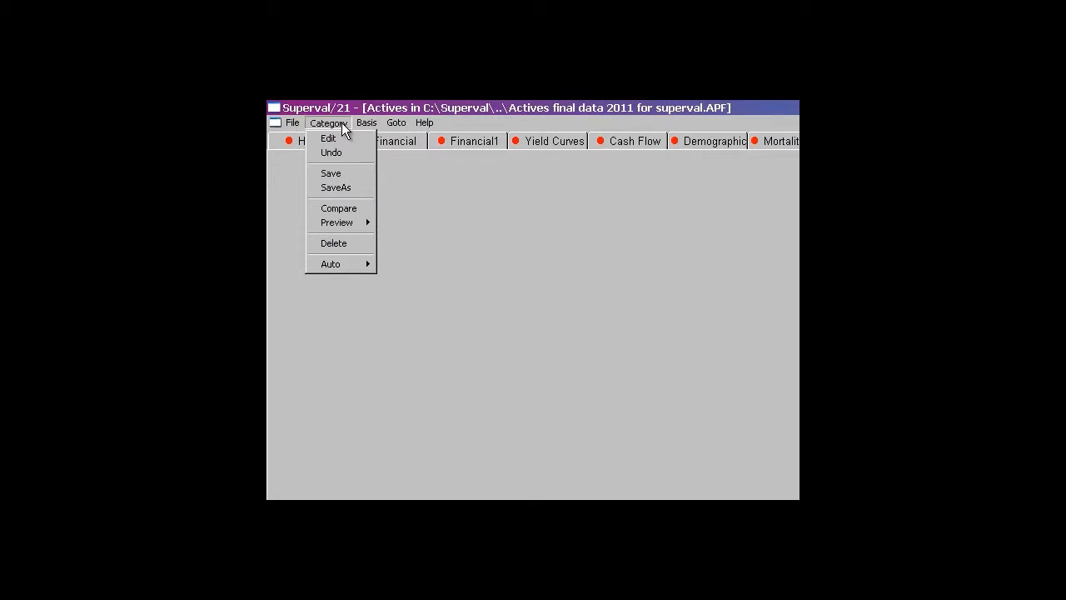
{"action": "left_click", "coordinate": [341, 143]}
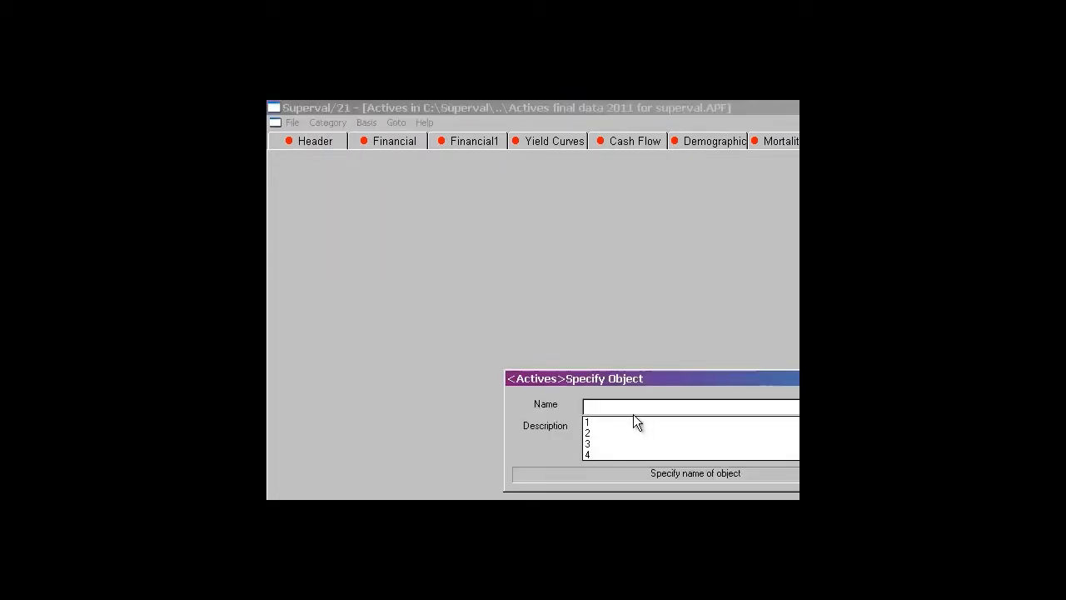
{"action": "left_click", "coordinate": [633, 441]}
{"action": "left_click", "coordinate": [523, 236]}
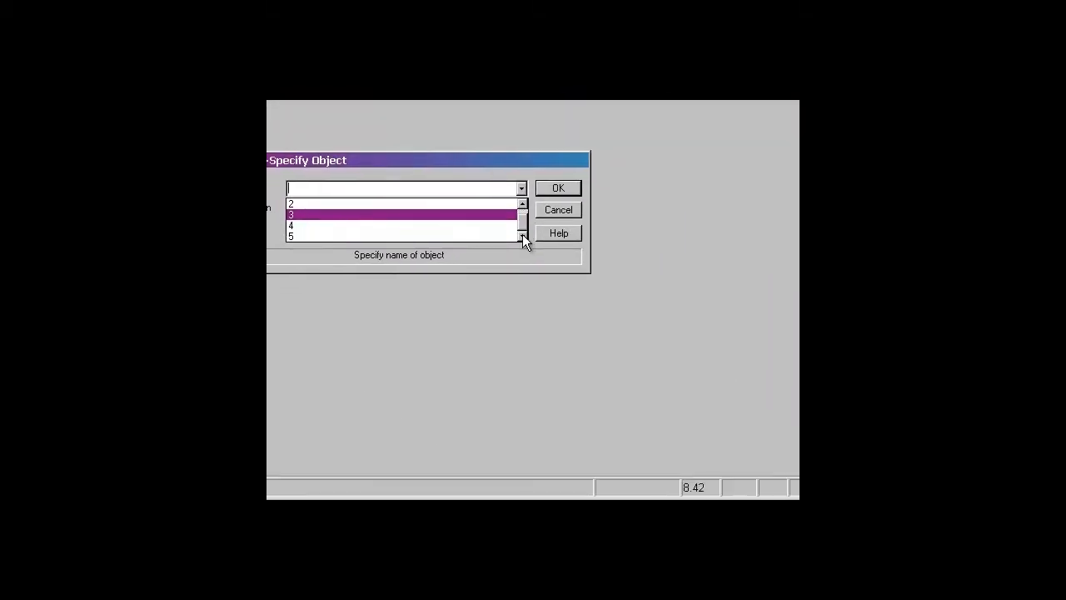
{"action": "left_click", "coordinate": [522, 206]}
{"action": "left_click", "coordinate": [373, 205]}
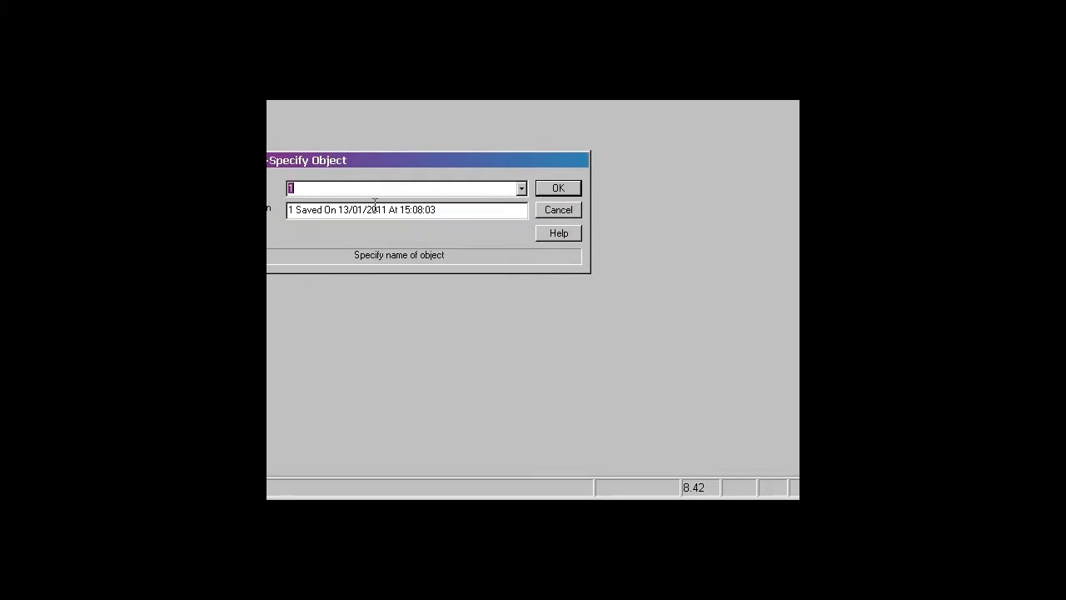
{"action": "left_click", "coordinate": [606, 253]}
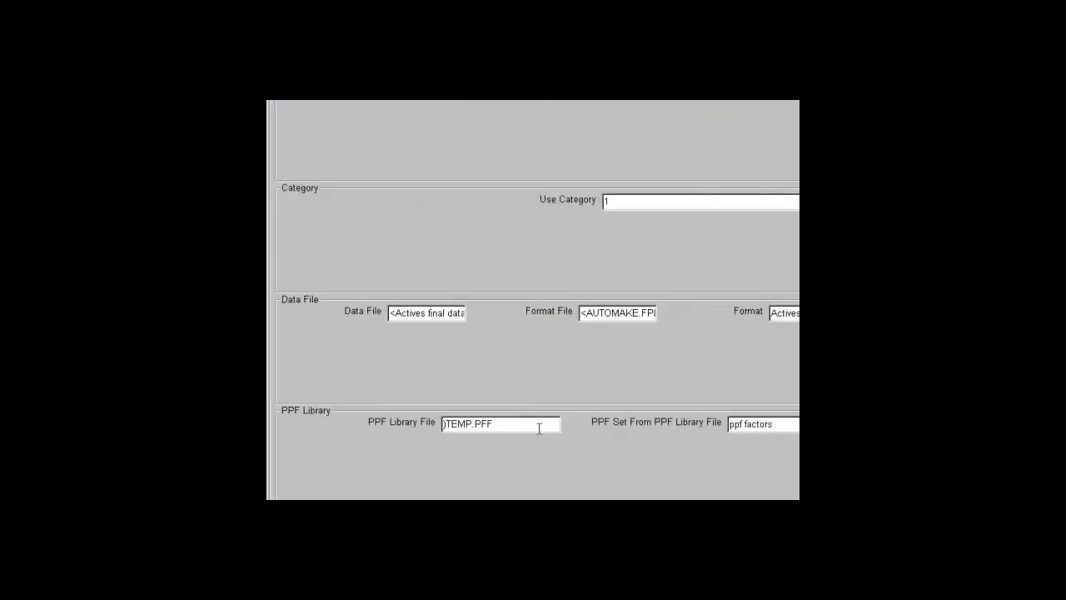
{"action": "left_click", "coordinate": [556, 446]}
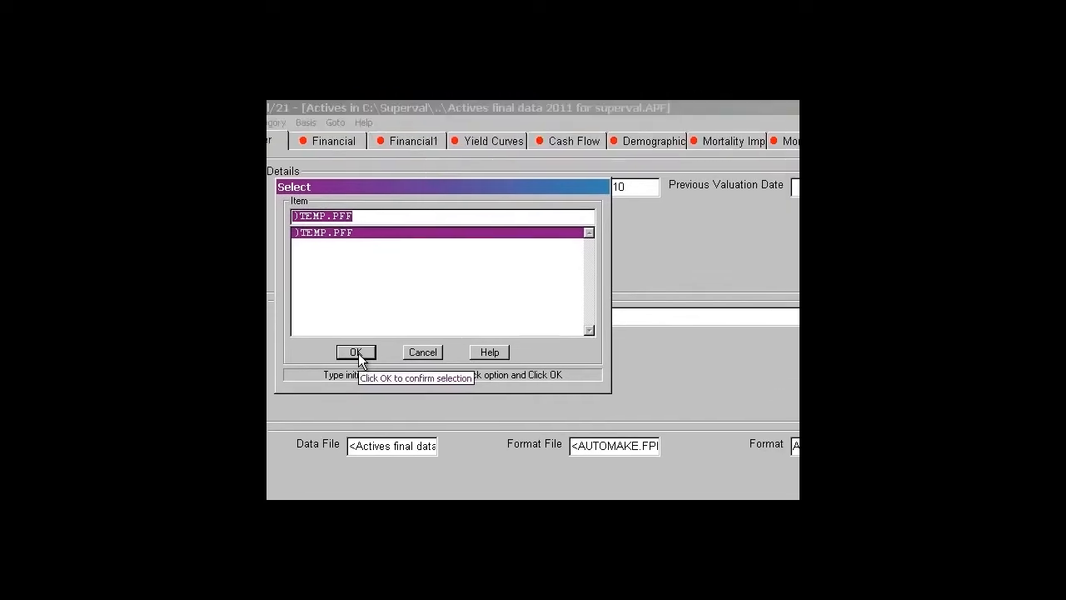
{"action": "left_click", "coordinate": [356, 352]}
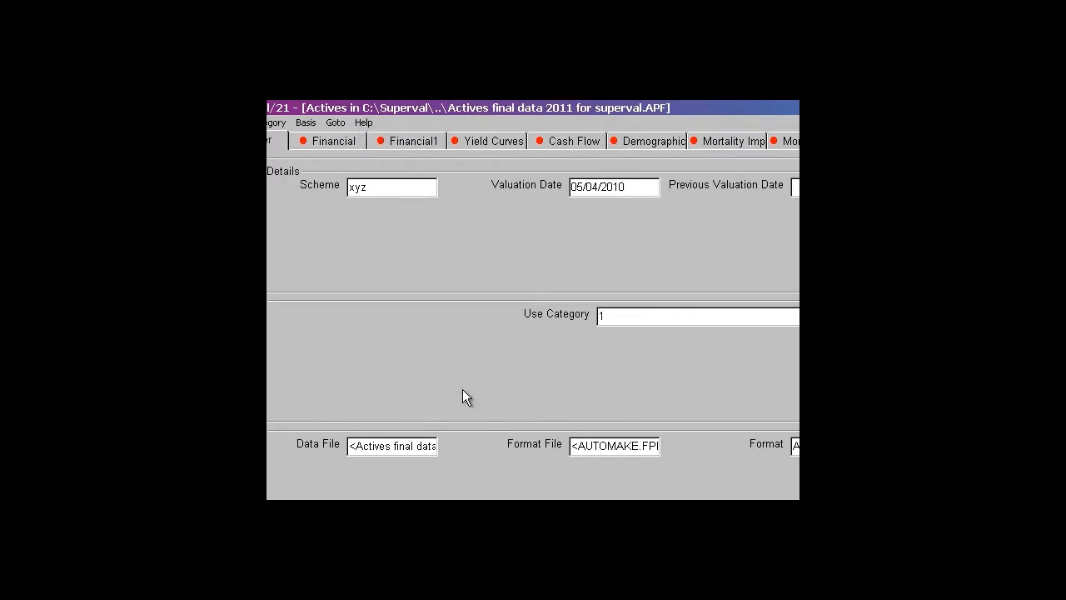
- Go through the Actives interest, salary increase and main pension escalation rates, and set the deferred revaluation rate to 5
{"action": "left_click", "coordinate": [339, 140]}
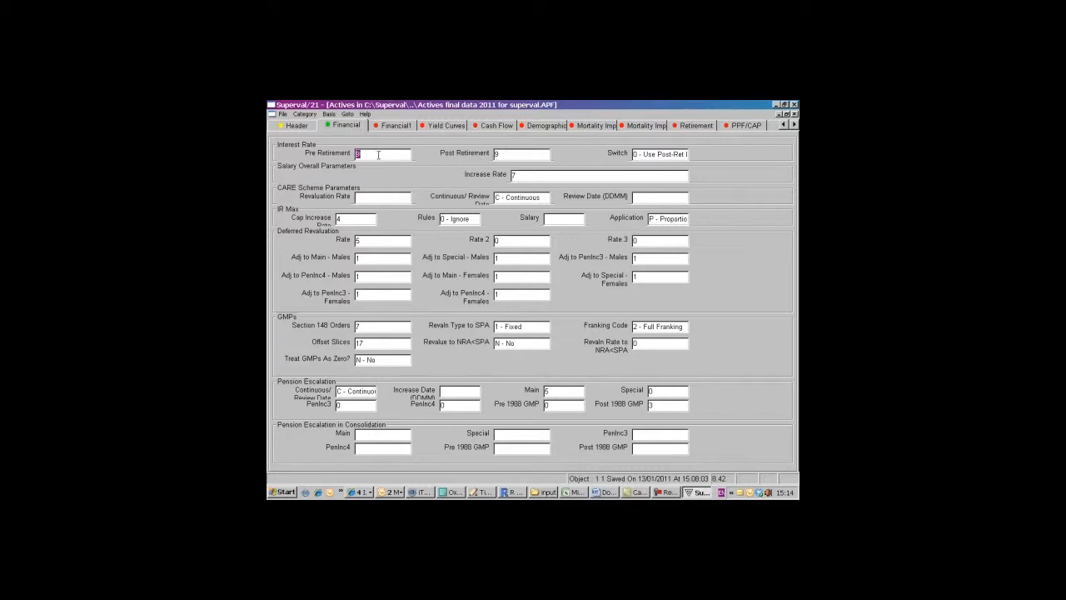
{"action": "left_click", "coordinate": [509, 158]}
{"action": "left_click", "coordinate": [517, 177]}
{"action": "left_click", "coordinate": [364, 241]}
{"action": "type", "text": "5"}
{"action": "left_click", "coordinate": [537, 390]}
{"action": "key", "text": "Tab"}
- Examine the Actives pension payment, yield curve and cash flow parameters
{"action": "left_click", "coordinate": [392, 125]}
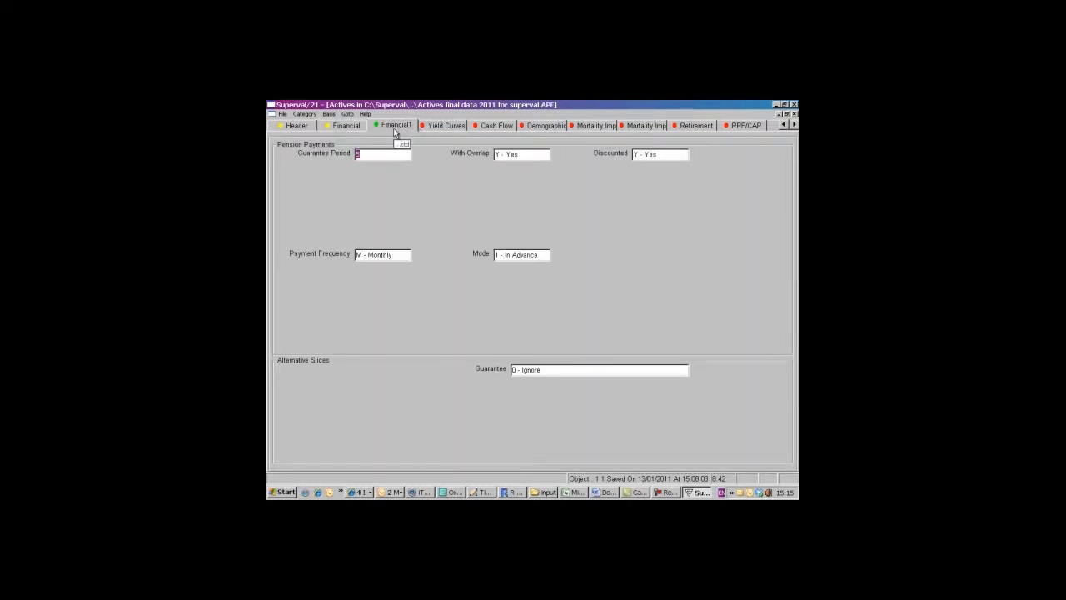
{"action": "left_click", "coordinate": [456, 128]}
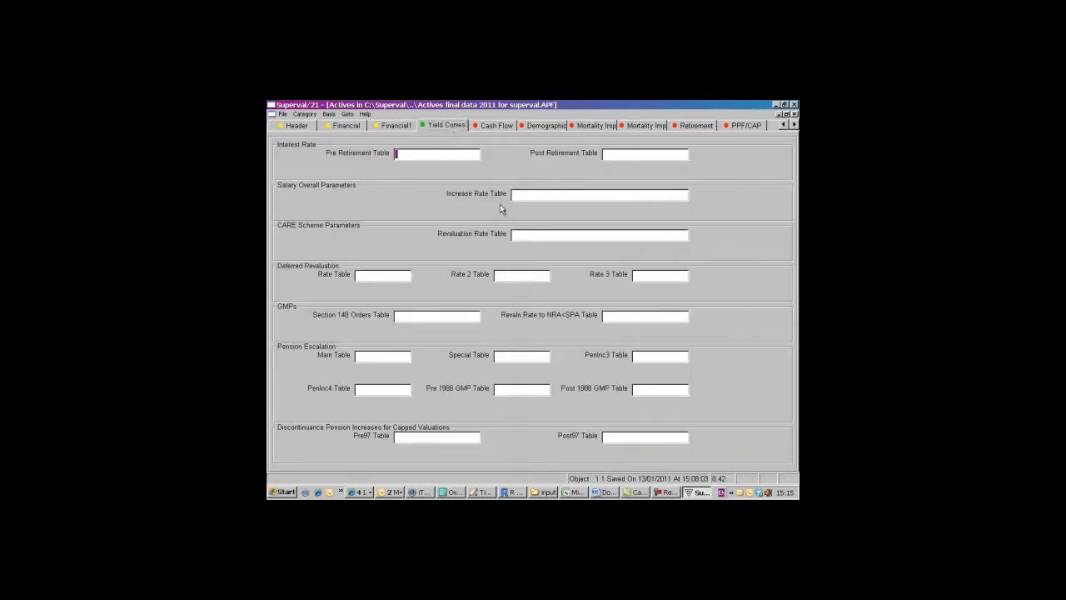
{"action": "left_click", "coordinate": [492, 125]}
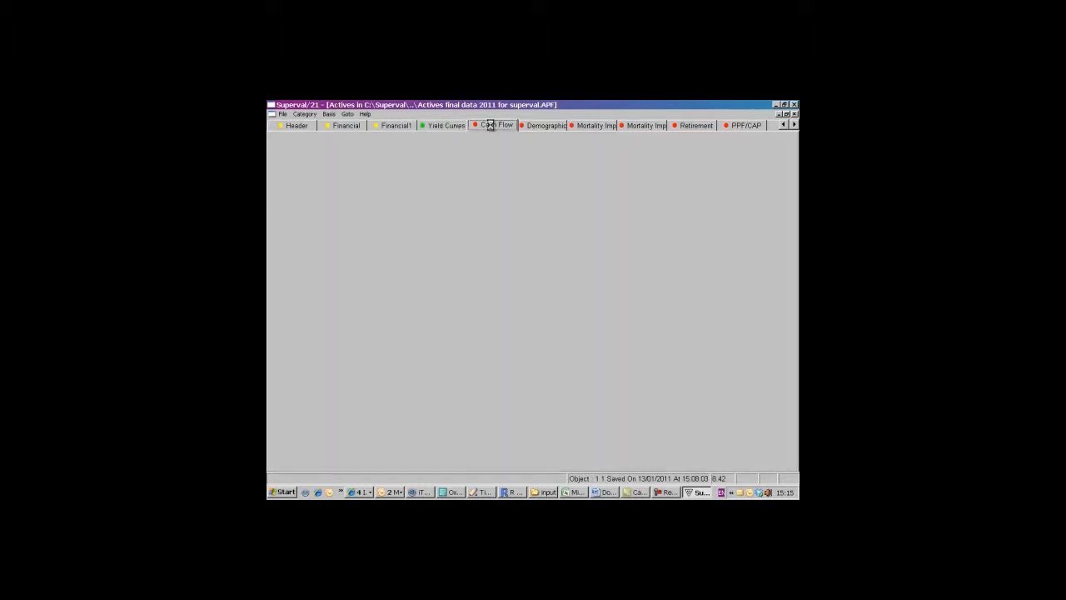
- Set the male normal early retirement decrement rate to "R000 - DEFAULT: ZERO AT ALL AGES" in the demographic assumptions
{"action": "left_click", "coordinate": [541, 130]}
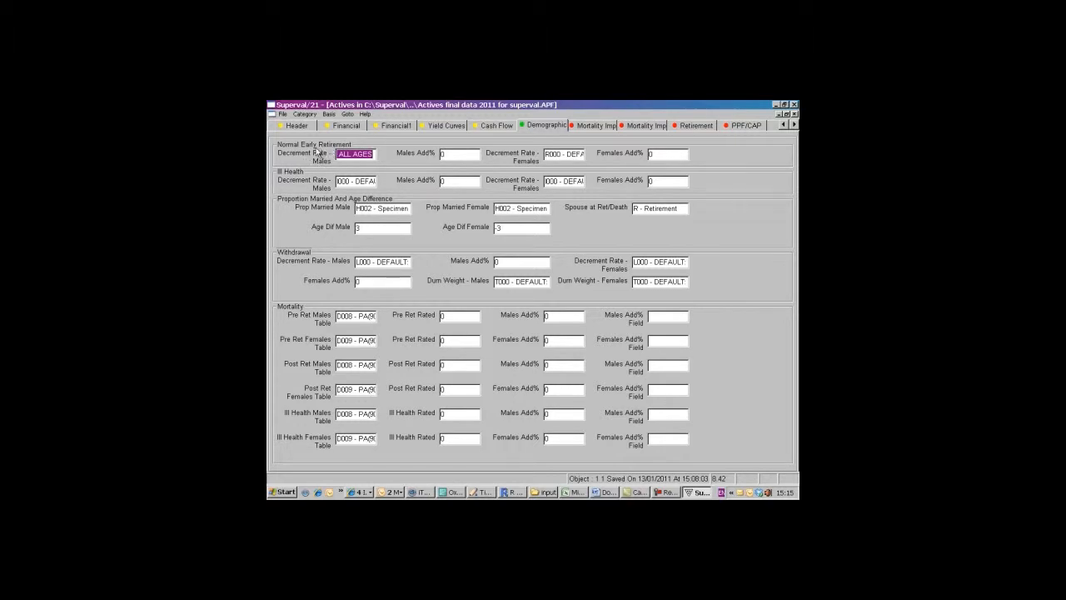
{"action": "double_click", "coordinate": [360, 155]}
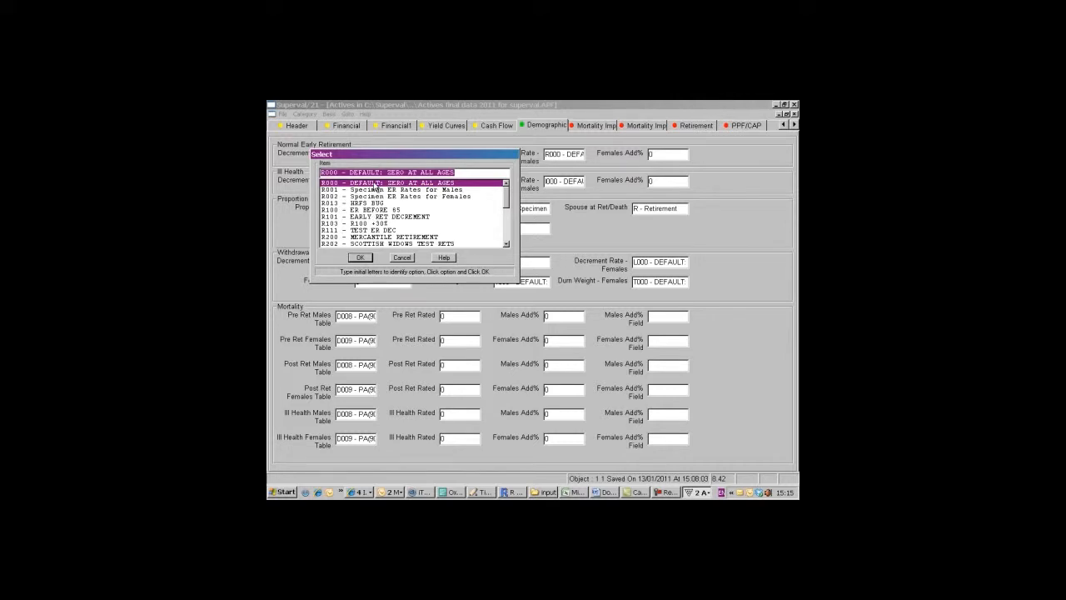
{"action": "left_click", "coordinate": [360, 258]}
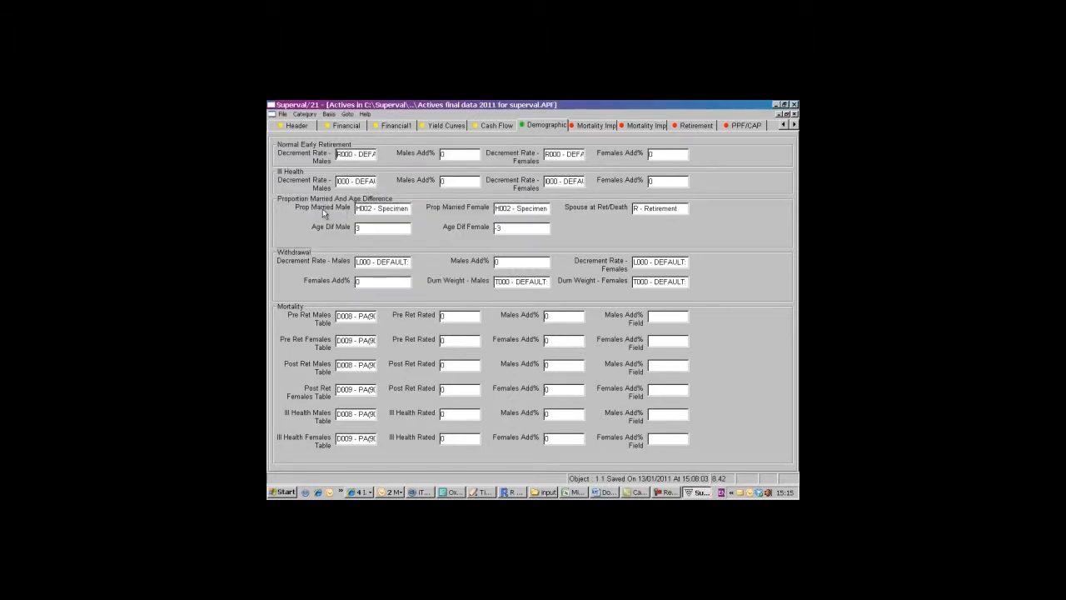
- Set the proportion married to H010 - MALE 80 for males and H011 - FEMALE 70 for females
{"action": "double_click", "coordinate": [401, 208]}
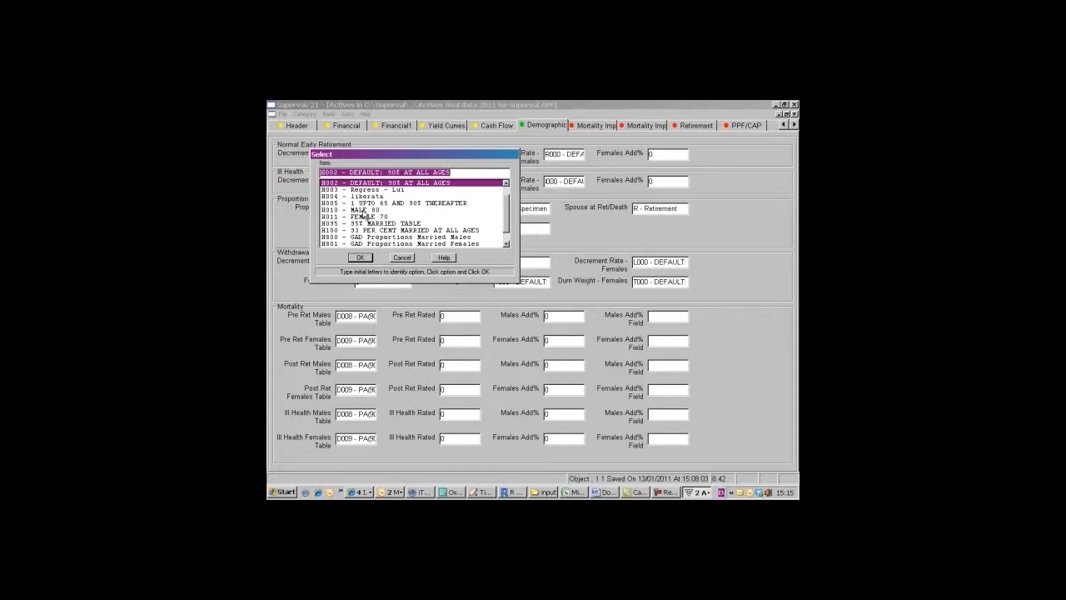
{"action": "left_click", "coordinate": [360, 211]}
{"action": "left_click", "coordinate": [359, 258]}
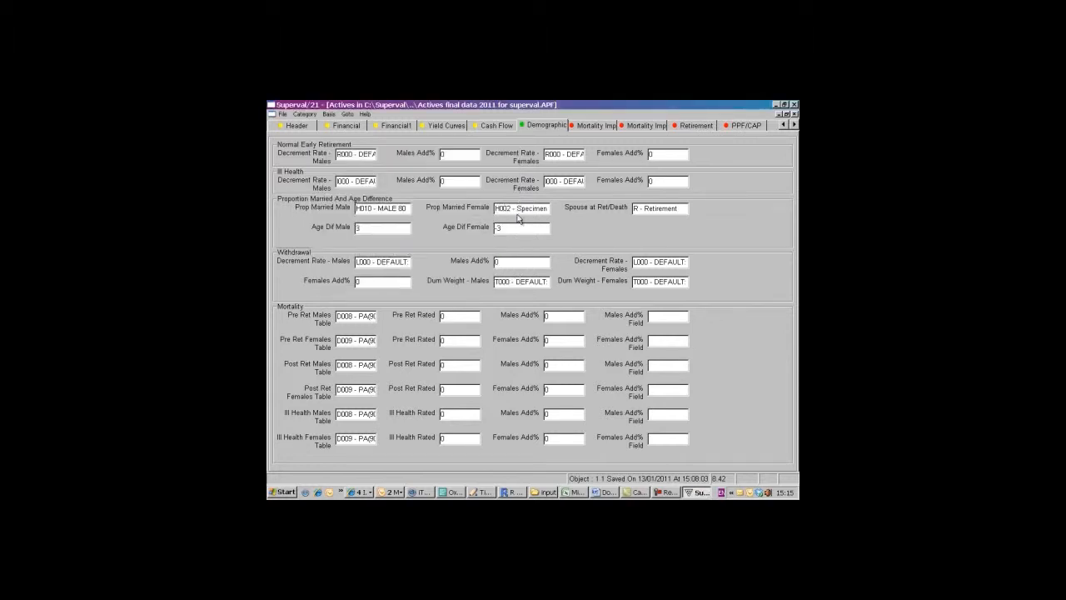
{"action": "double_click", "coordinate": [500, 209]}
{"action": "left_click", "coordinate": [369, 218]}
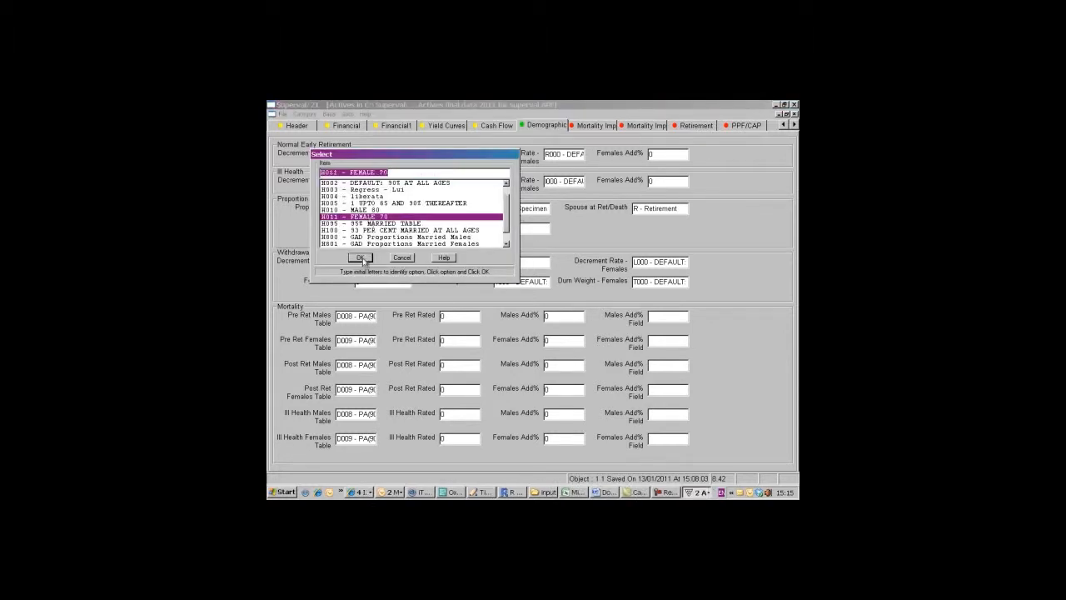
{"action": "left_click", "coordinate": [360, 257]}
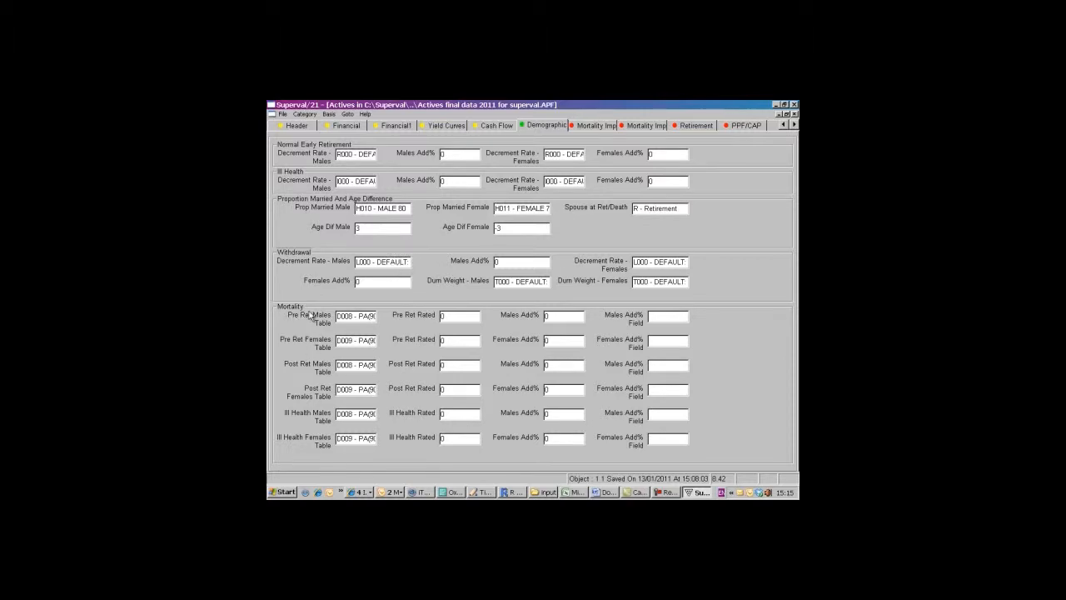
- Set the pre-retirement male mortality table to D013 - PMA92Base with an age rating of -3
{"action": "double_click", "coordinate": [364, 317]}
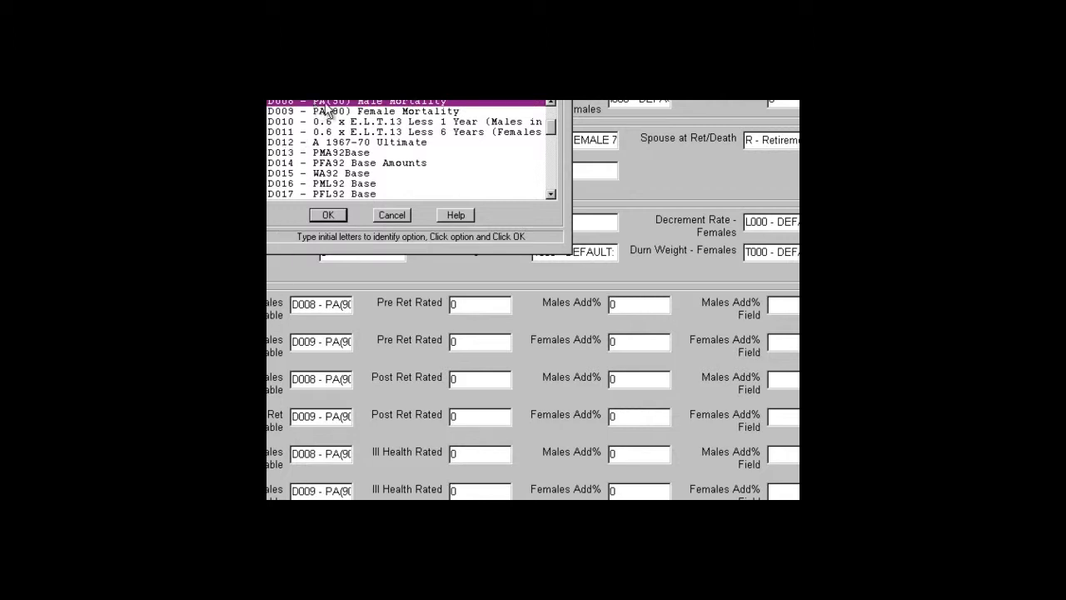
{"action": "left_click", "coordinate": [333, 155]}
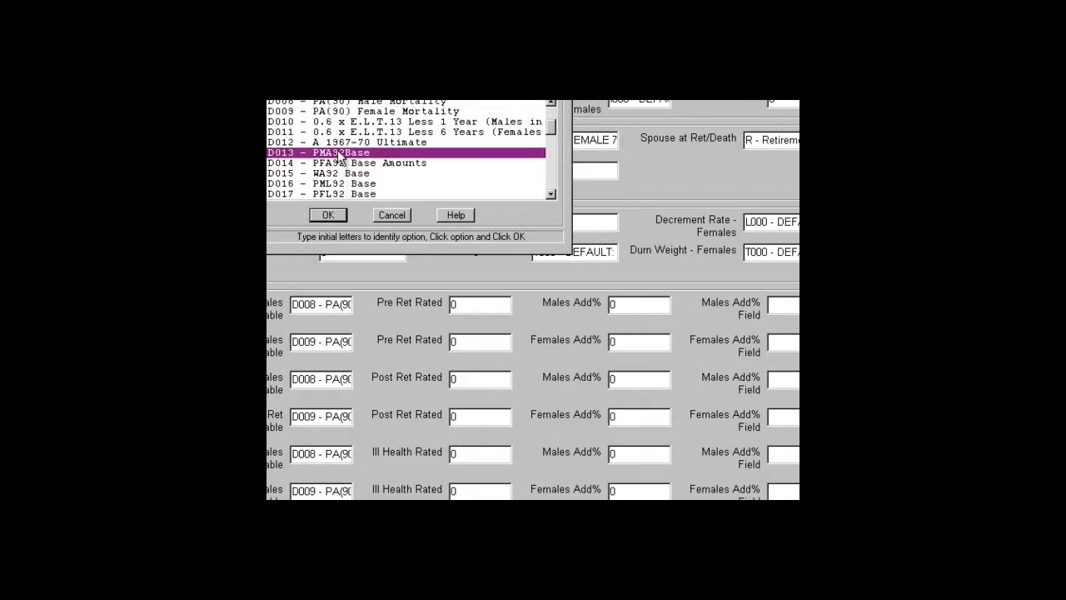
{"action": "left_click", "coordinate": [328, 215]}
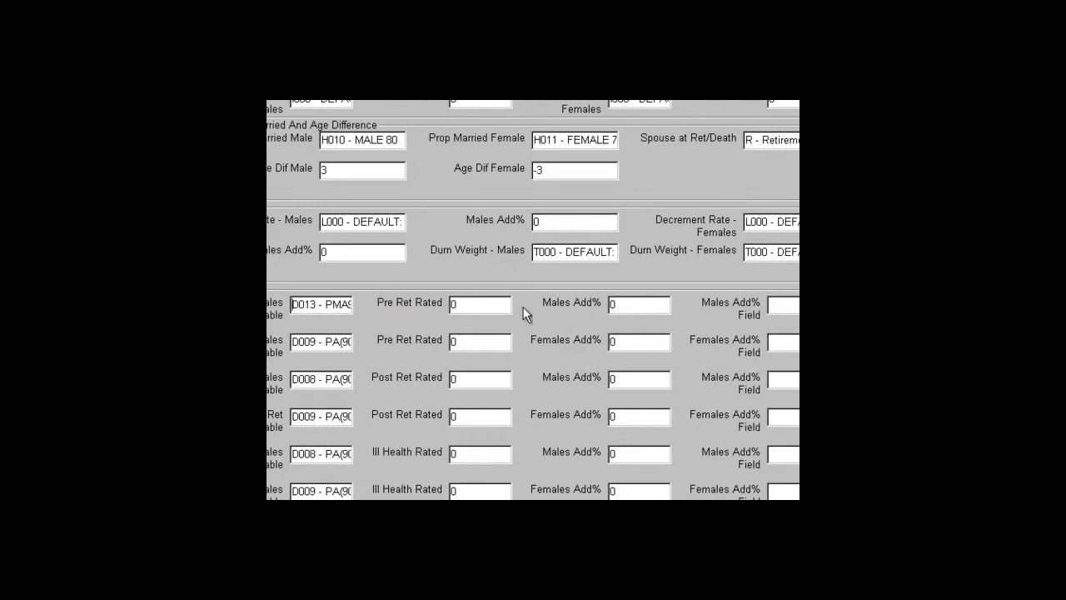
{"action": "left_click", "coordinate": [479, 306]}
{"action": "key", "text": "BackSpace"}
{"action": "type", "text": "-3"}
- Set the pre-retirement female mortality table to D014 - PFA92 Base Amounts
{"action": "double_click", "coordinate": [317, 339]}
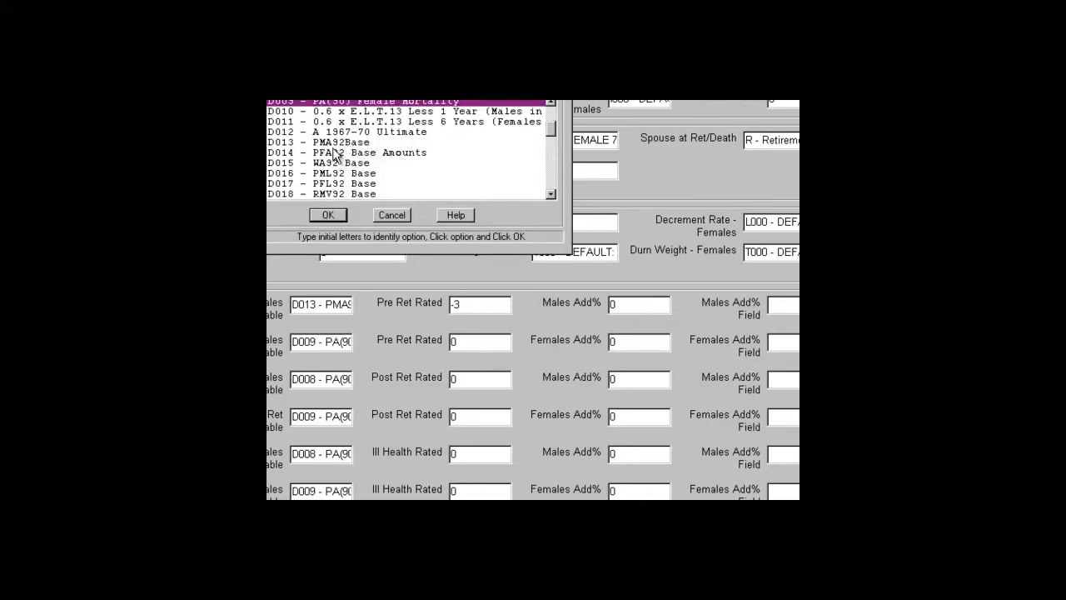
{"action": "left_click", "coordinate": [338, 152]}
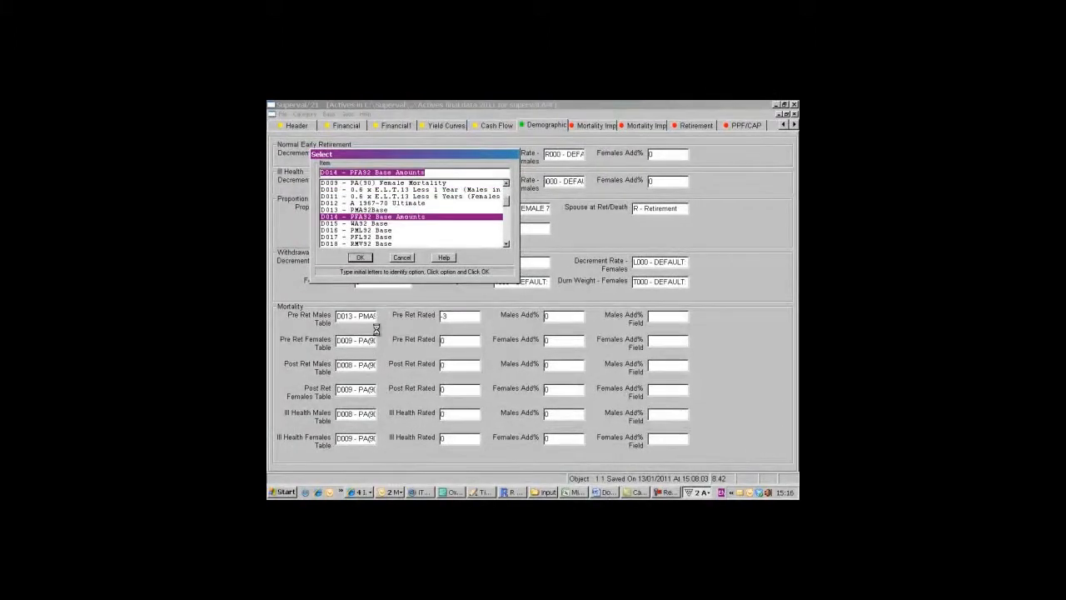
{"action": "left_click", "coordinate": [353, 257]}
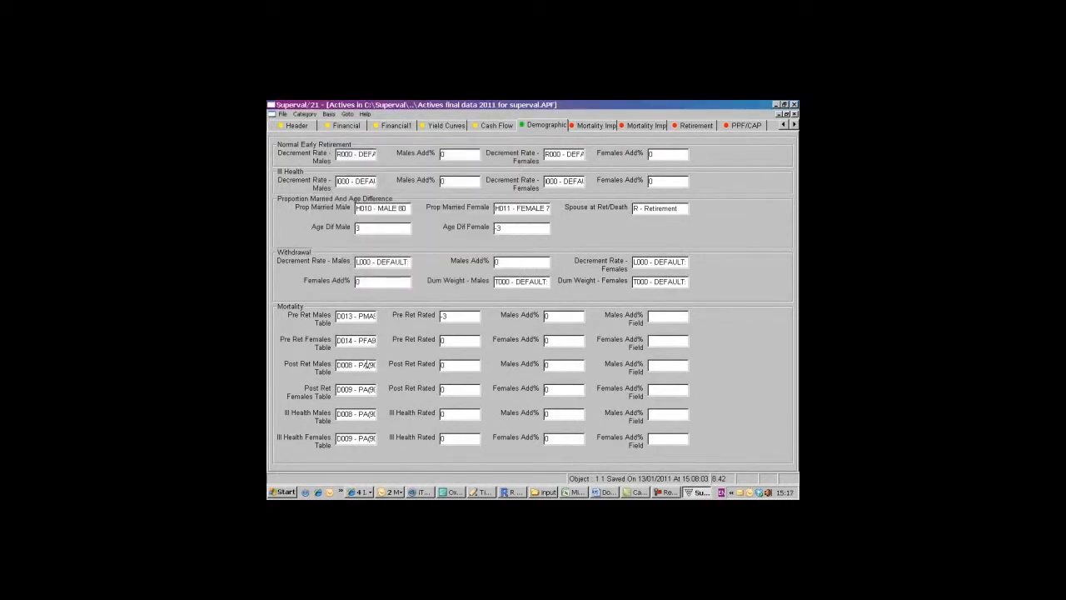
- Set the post-retirement mortality tables to D013 - PMA92Base for males and D014 - PFA92 Base Amounts for females
{"action": "double_click", "coordinate": [367, 365]}
{"action": "left_click", "coordinate": [360, 216]}
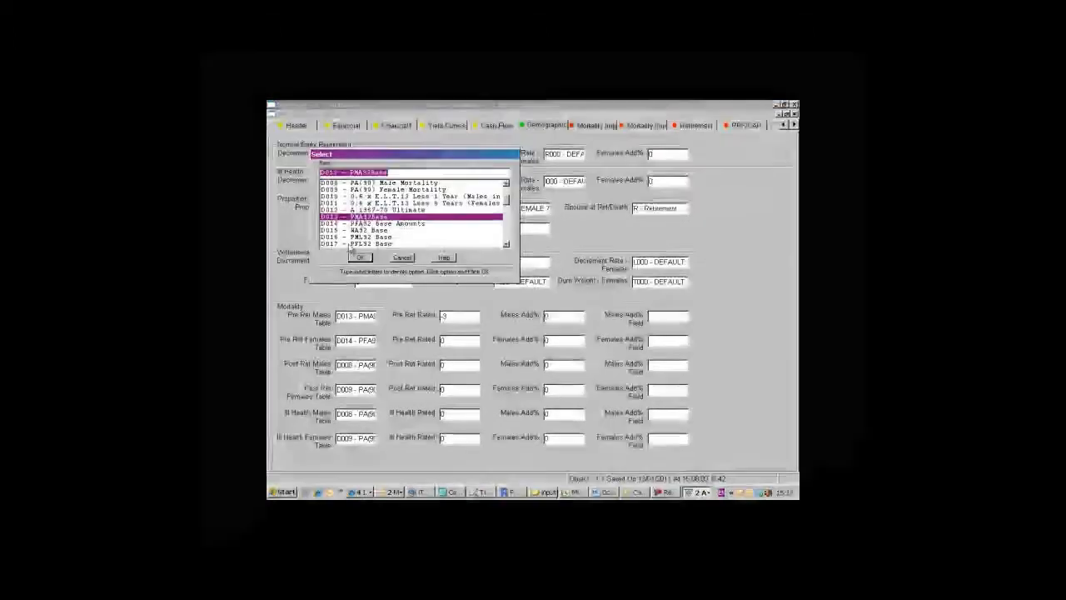
{"action": "left_click", "coordinate": [360, 258]}
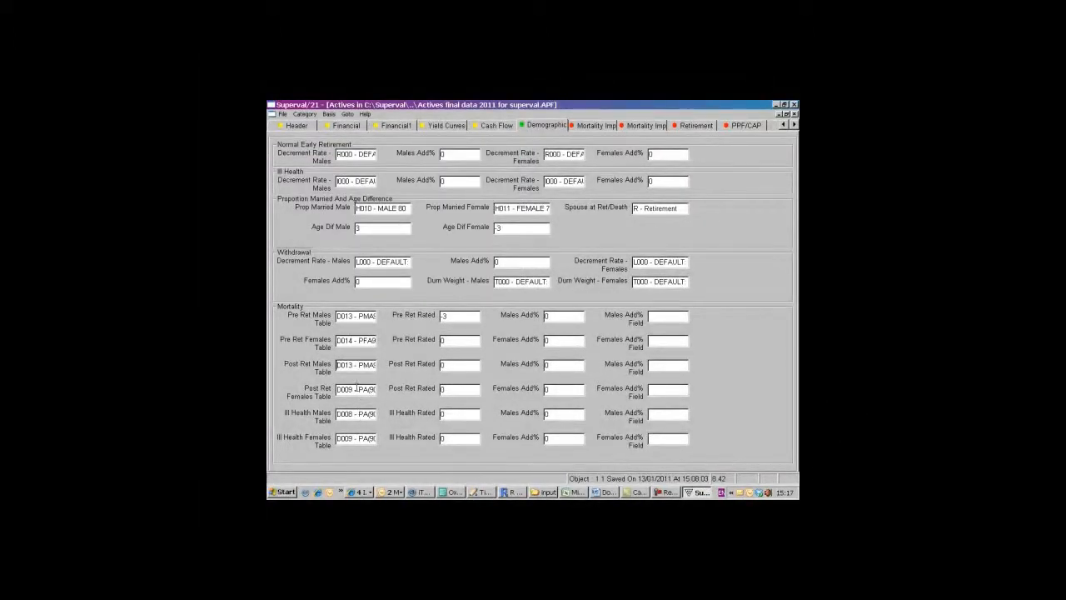
{"action": "double_click", "coordinate": [356, 388]}
{"action": "left_click", "coordinate": [361, 217]}
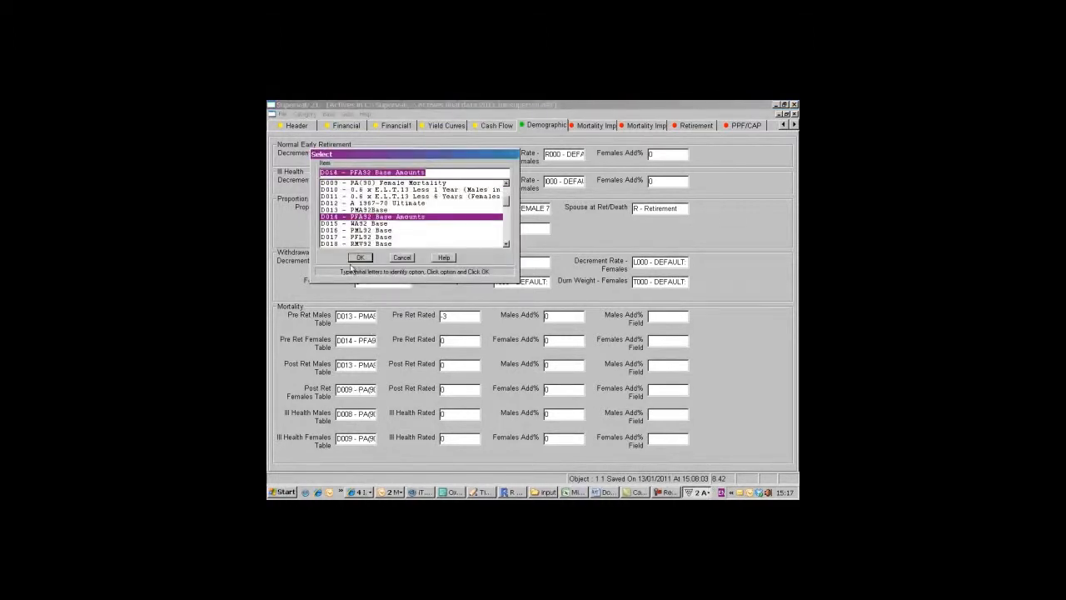
{"action": "left_click", "coordinate": [360, 258]}
- Set the ill health mortality tables to D013 - PMA92Base for males and D014 - PFA92 Base Amounts for females
{"action": "double_click", "coordinate": [355, 413]}
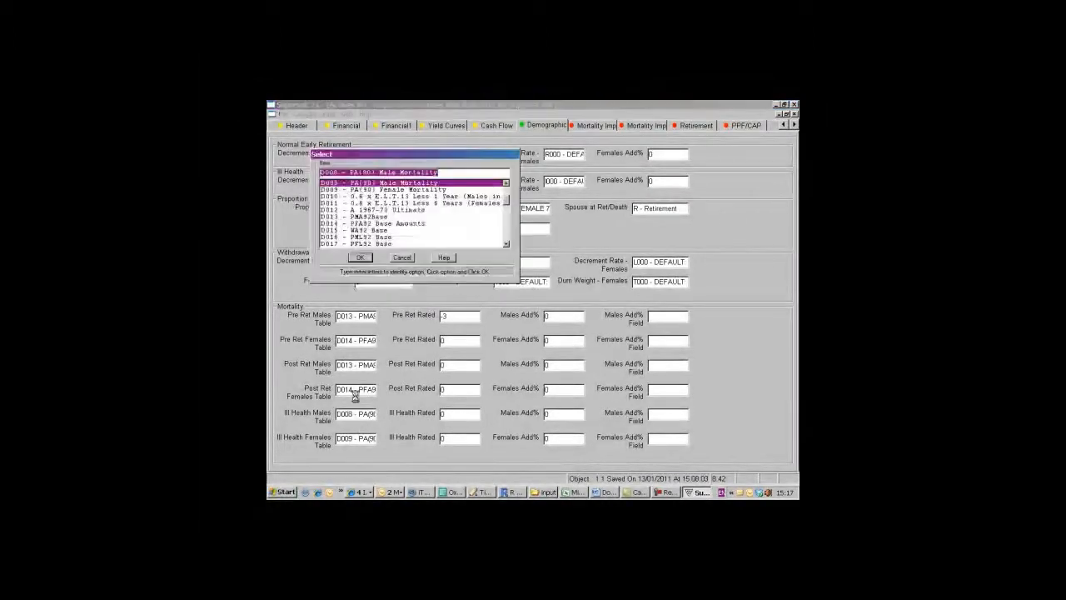
{"action": "left_click", "coordinate": [360, 217]}
{"action": "left_click", "coordinate": [360, 257]}
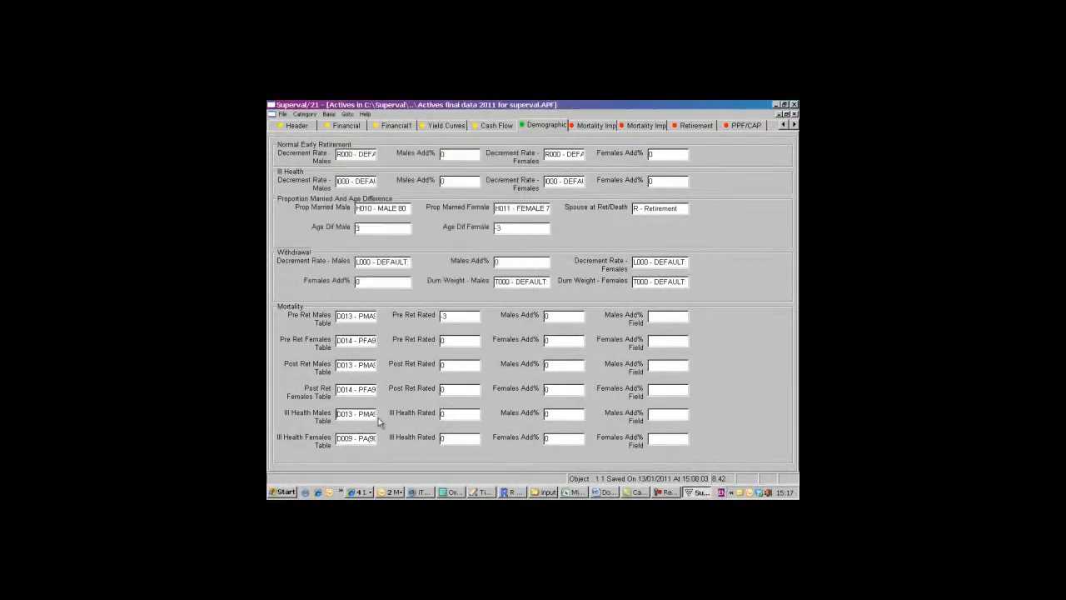
{"action": "double_click", "coordinate": [364, 437]}
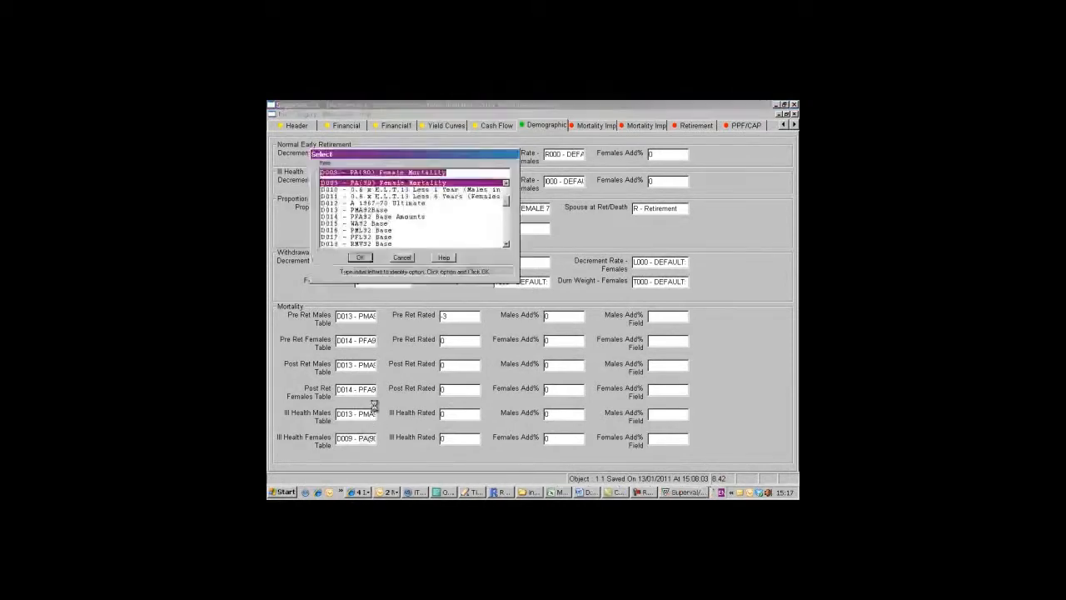
{"action": "left_click", "coordinate": [364, 217]}
{"action": "left_click", "coordinate": [360, 257]}
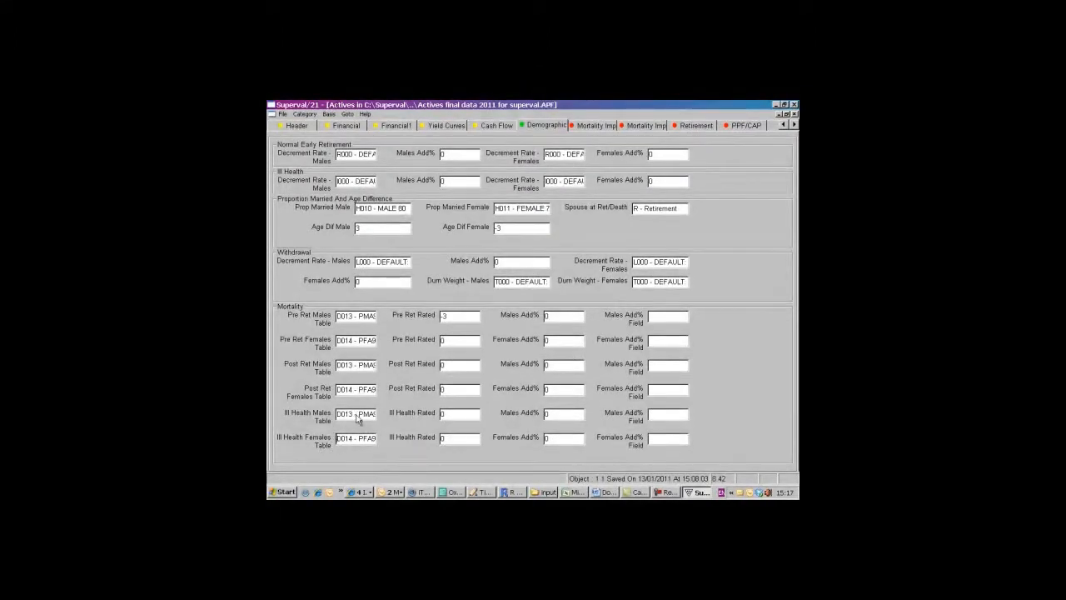
- Set the age ratings to -3 for pre-retirement females and for post-retirement males and females
{"action": "left_click", "coordinate": [476, 340]}
{"action": "type", "text": "-3"}
{"action": "key", "text": "Tab"}
{"action": "type", "text": "-3"}
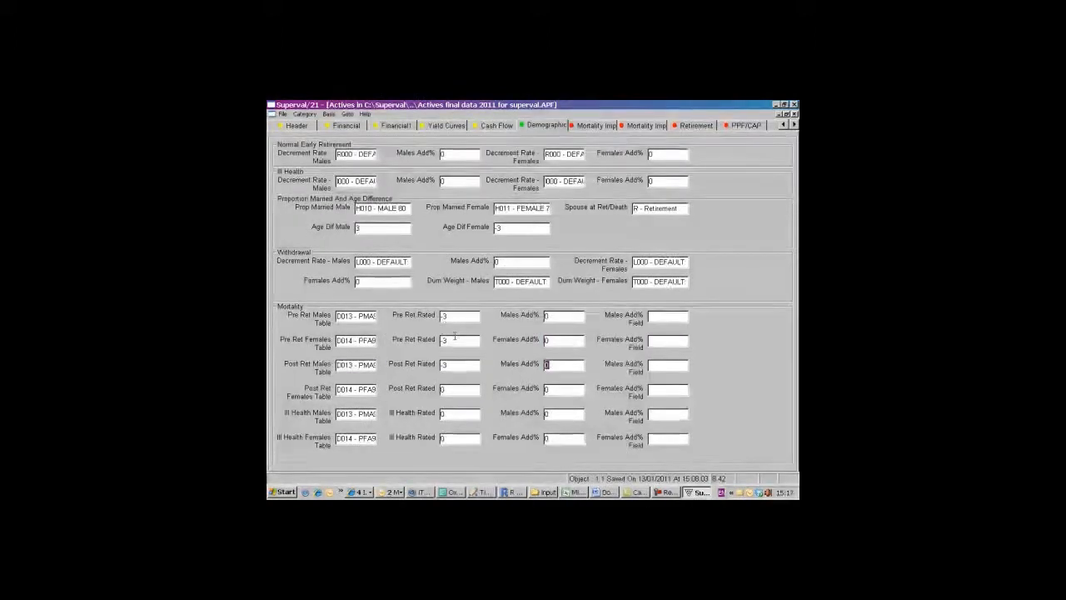
{"action": "key", "text": "Tab"}
{"action": "key", "text": "Tab"}
- Set the ill health mortality age ratings to -3 for both males and females
{"action": "type", "text": "-3"}
{"action": "key", "text": "Tab"}
{"action": "key", "text": "Tab"}
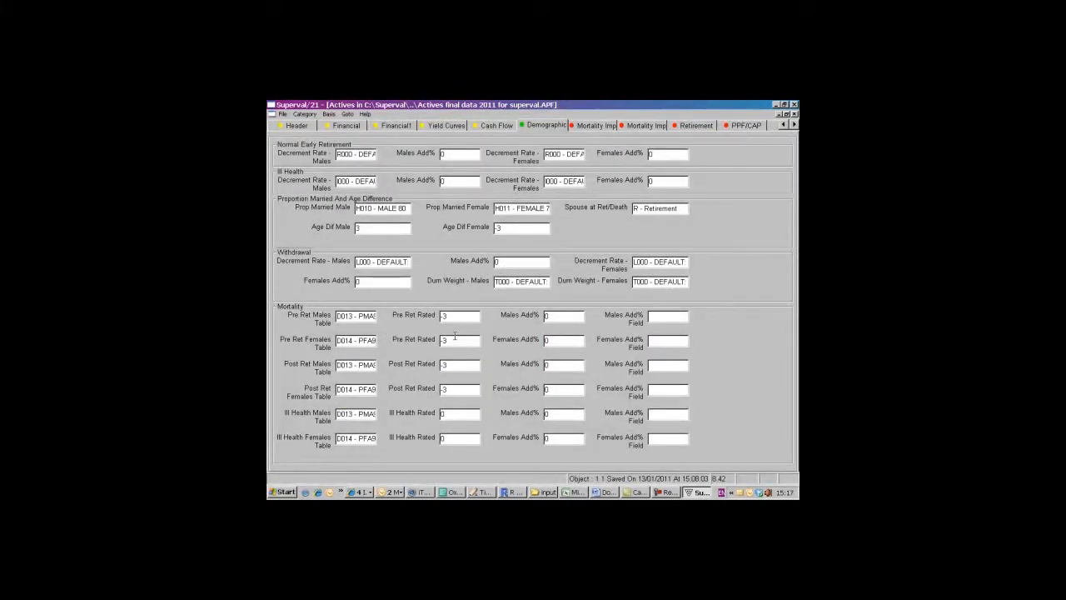
{"action": "type", "text": "-3"}
{"action": "key", "text": "Tab"}
{"action": "key", "text": "Tab"}
{"action": "key", "text": "Tab"}
{"action": "key", "text": "Tab"}
{"action": "type", "text": "-3"}
- Examine the Actives mortality improvement and retirement parameters
{"action": "left_click", "coordinate": [608, 127]}
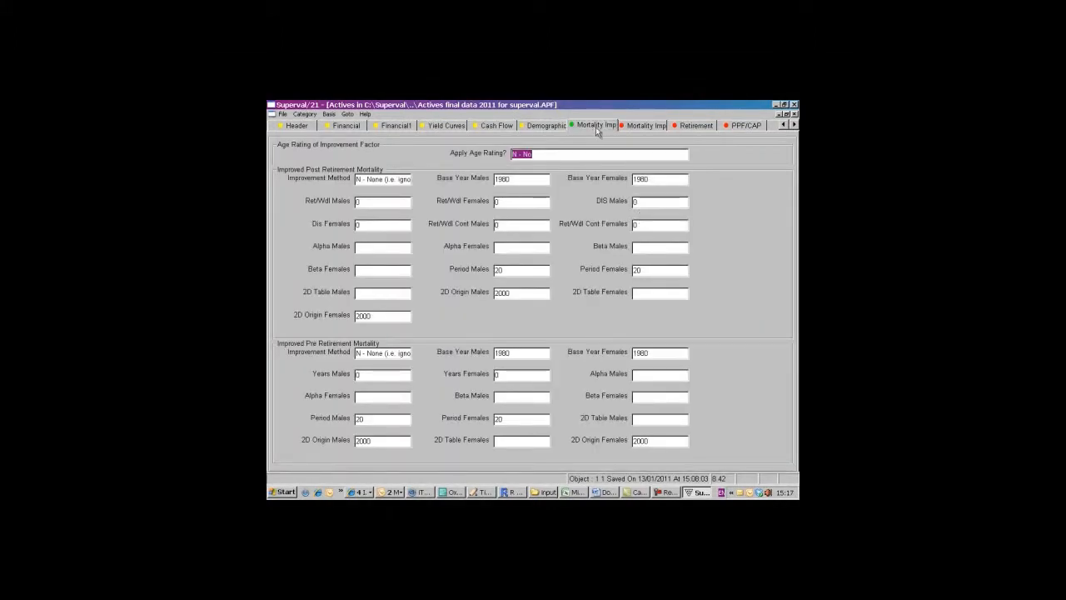
{"action": "left_click", "coordinate": [638, 127]}
{"action": "left_click", "coordinate": [699, 126]}
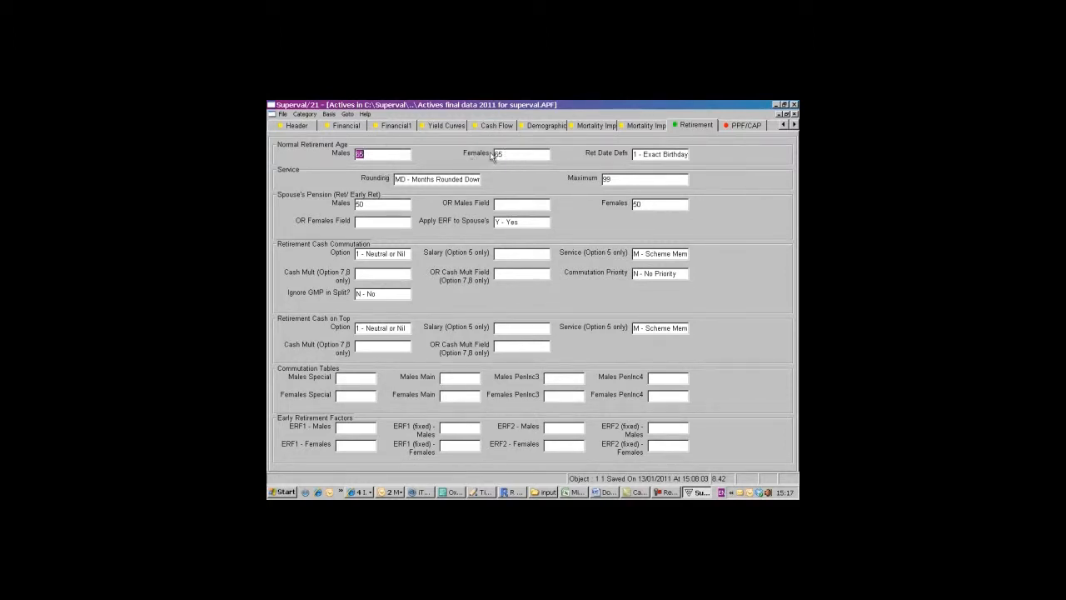
- Set the PPF Yields Date to 01/01/2004 and the PPF Cap Date to 01/01/2008
{"action": "left_click", "coordinate": [752, 125]}
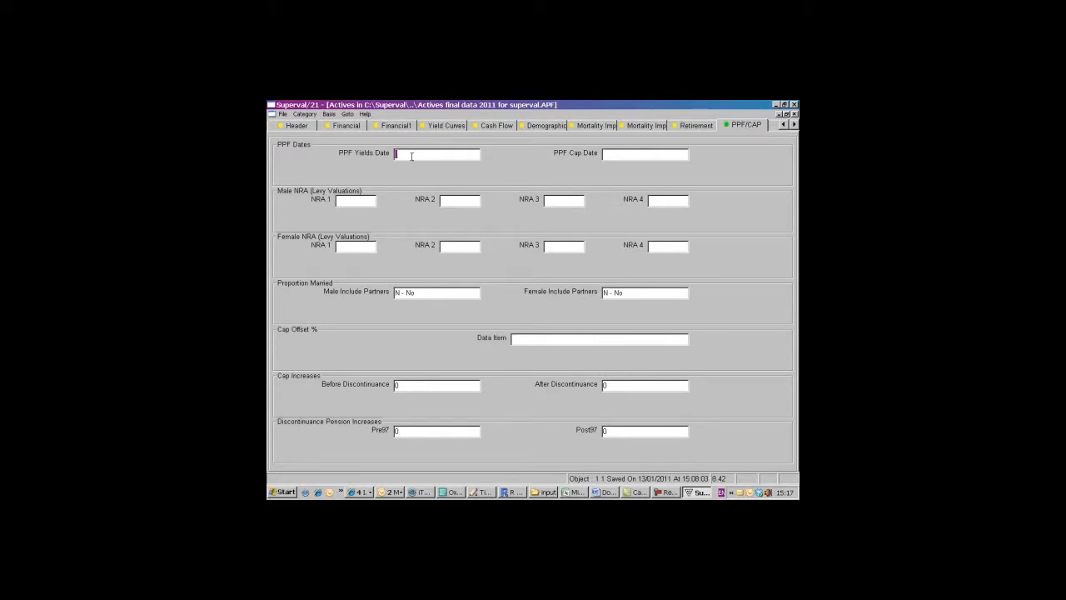
{"action": "double_click", "coordinate": [409, 154]}
{"action": "left_click", "coordinate": [367, 258]}
{"action": "double_click", "coordinate": [614, 156]}
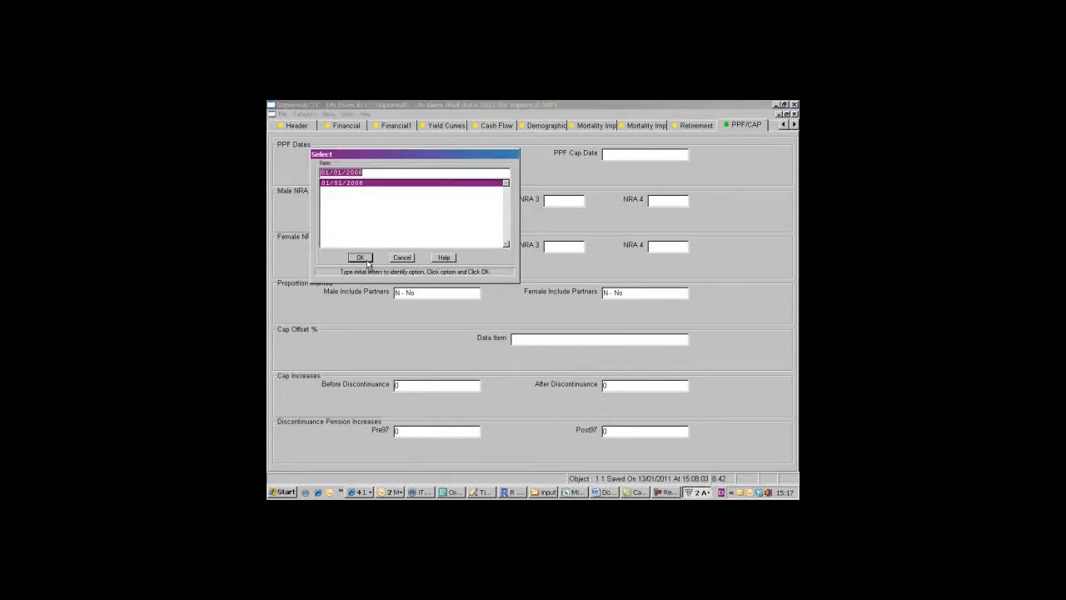
{"action": "left_click", "coordinate": [359, 257]}
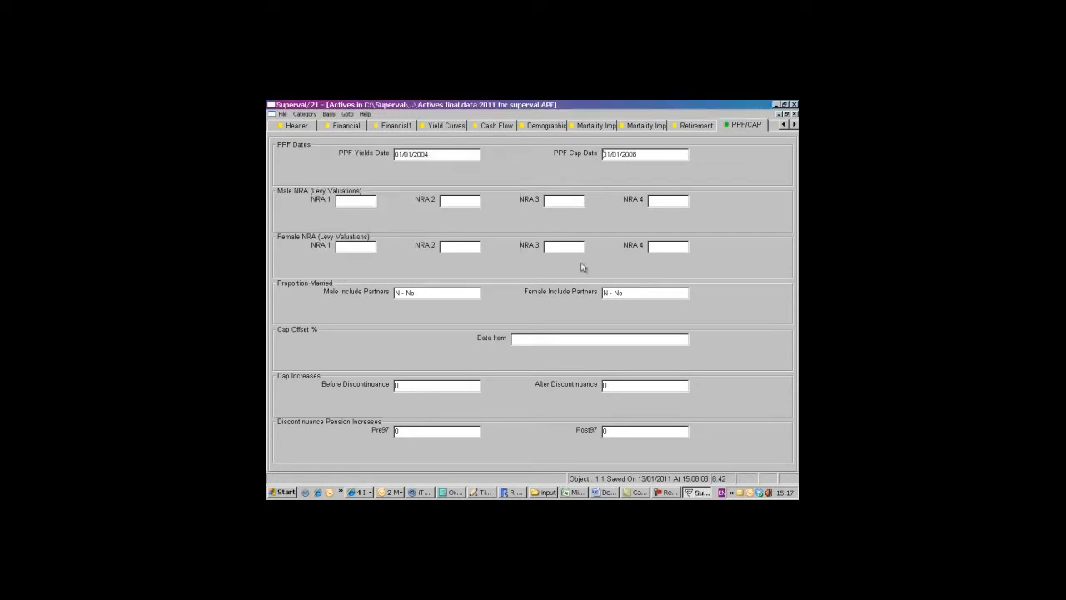
- Go through the death benefit and ill health parameters, and choose SAL0 - Current Salary as the Salary 1 data item
{"action": "left_click", "coordinate": [772, 129]}
{"action": "left_click", "coordinate": [775, 125]}
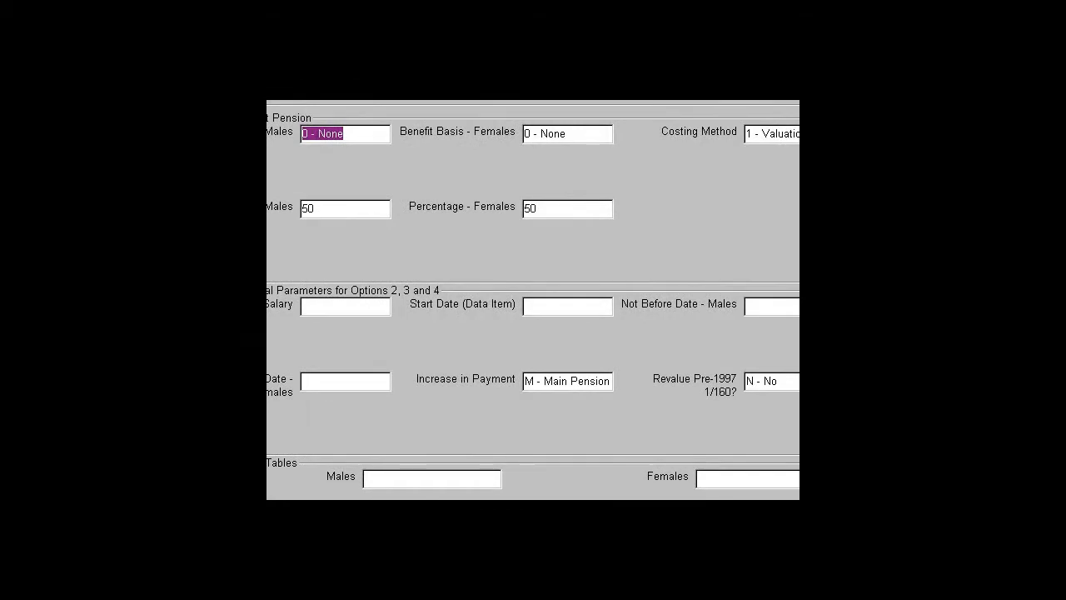
{"action": "key", "text": "ctrl+Tab"}
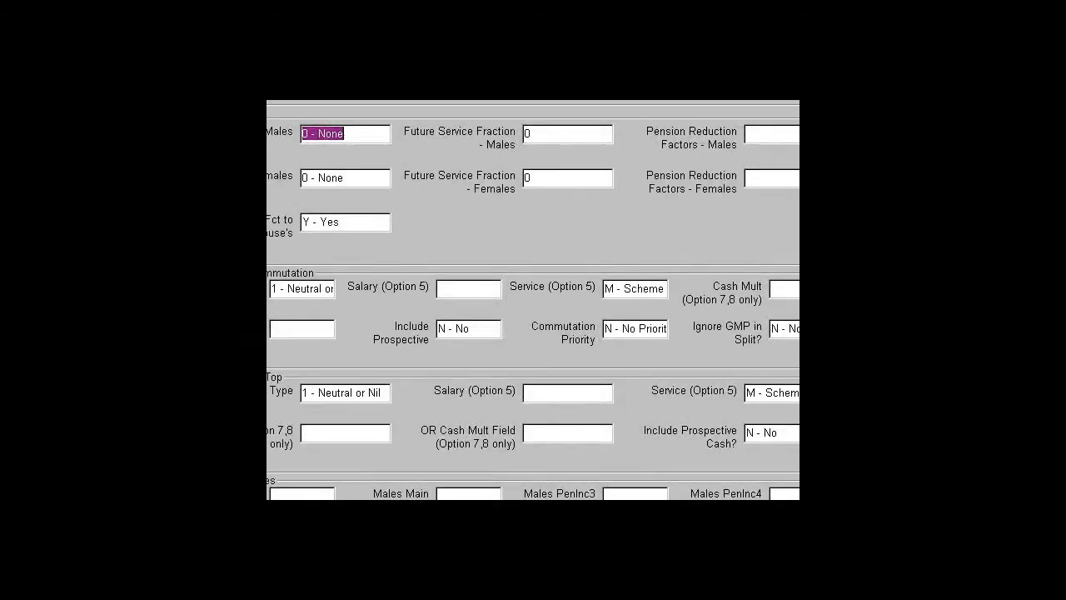
{"action": "key", "text": "ctrl+Tab"}
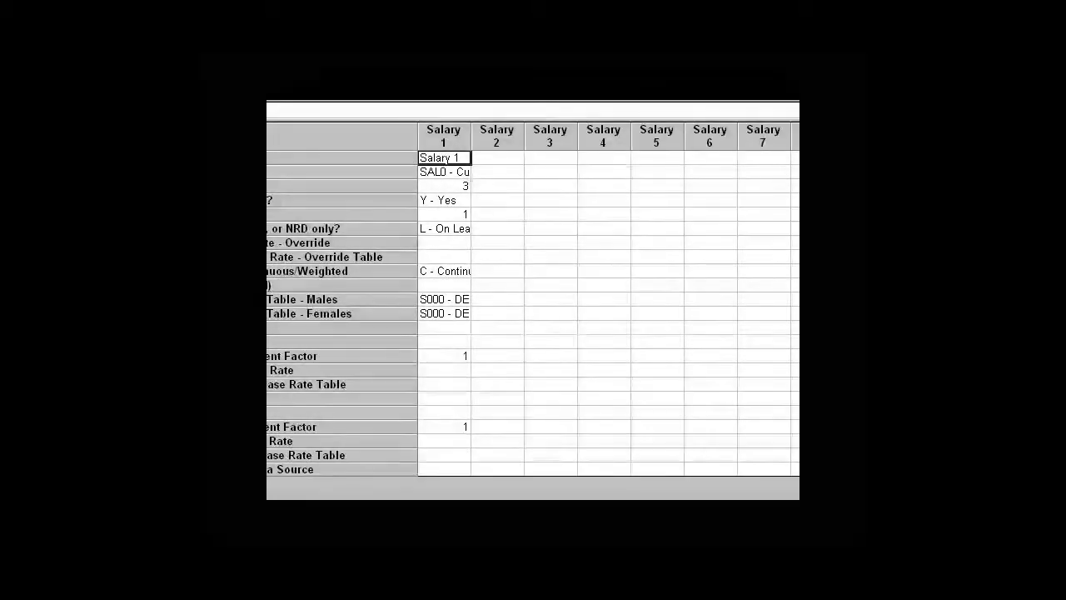
{"action": "double_click", "coordinate": [460, 175]}
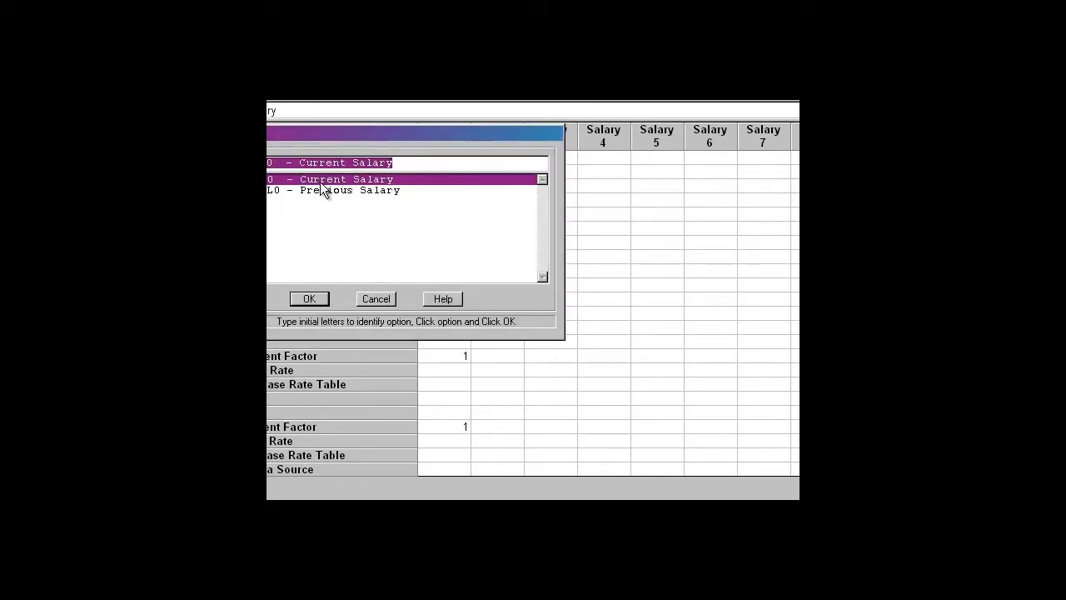
{"action": "left_click", "coordinate": [305, 302]}
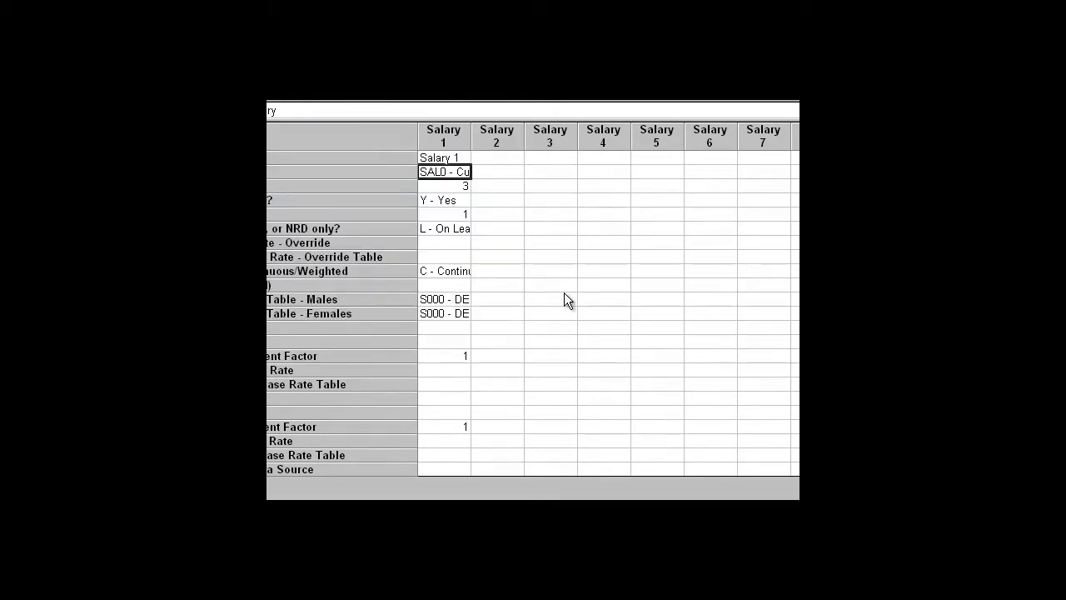
- Enter "future service" as the description of Slice1 in the benefit slices
{"action": "left_click", "coordinate": [760, 141]}
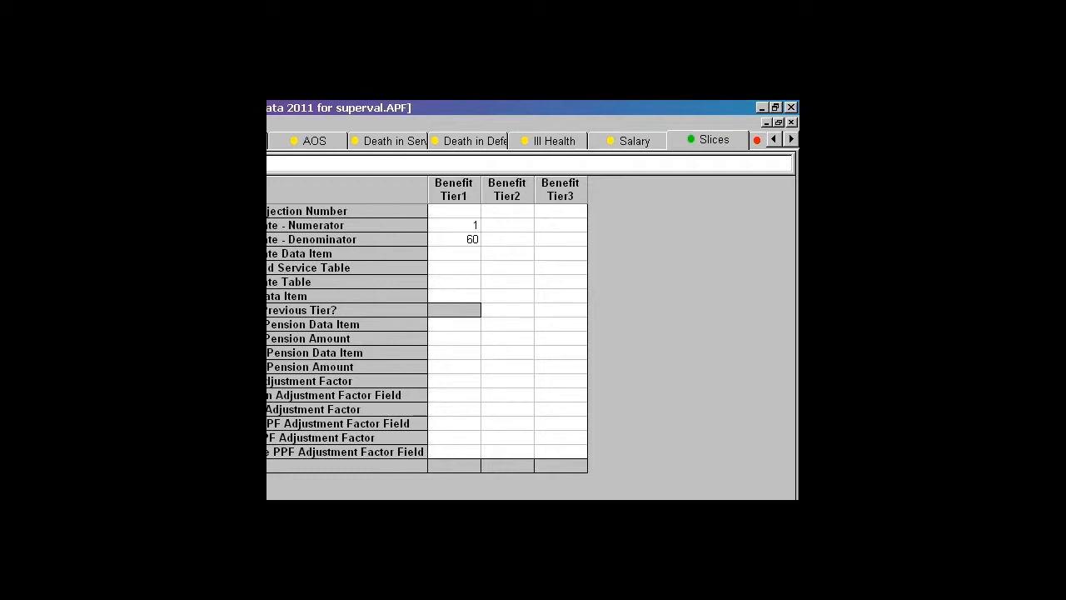
{"action": "type", "text": "fut"}
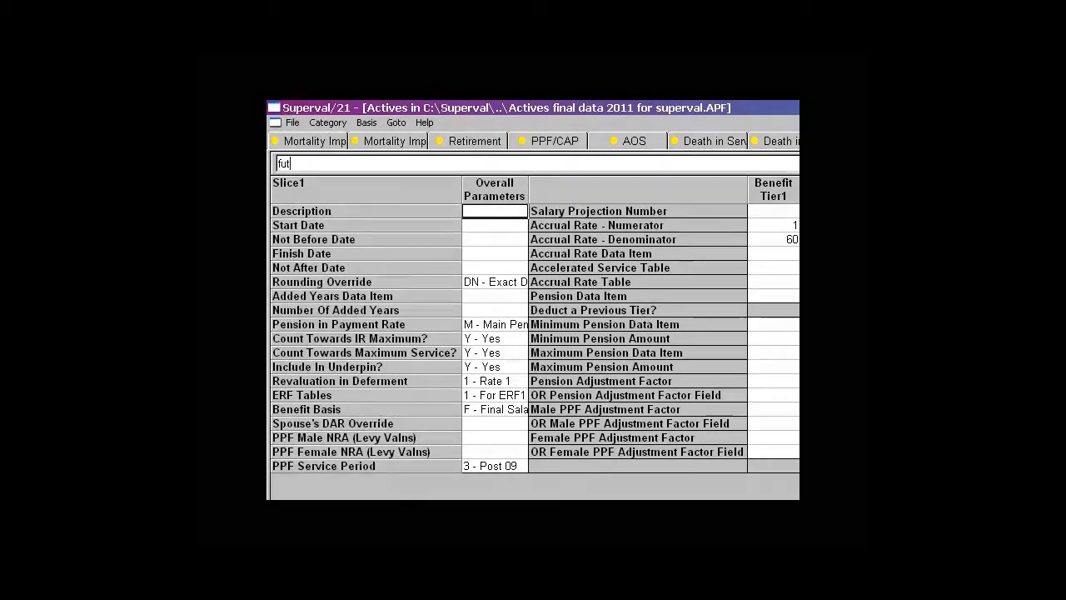
{"action": "type", "text": "e"}
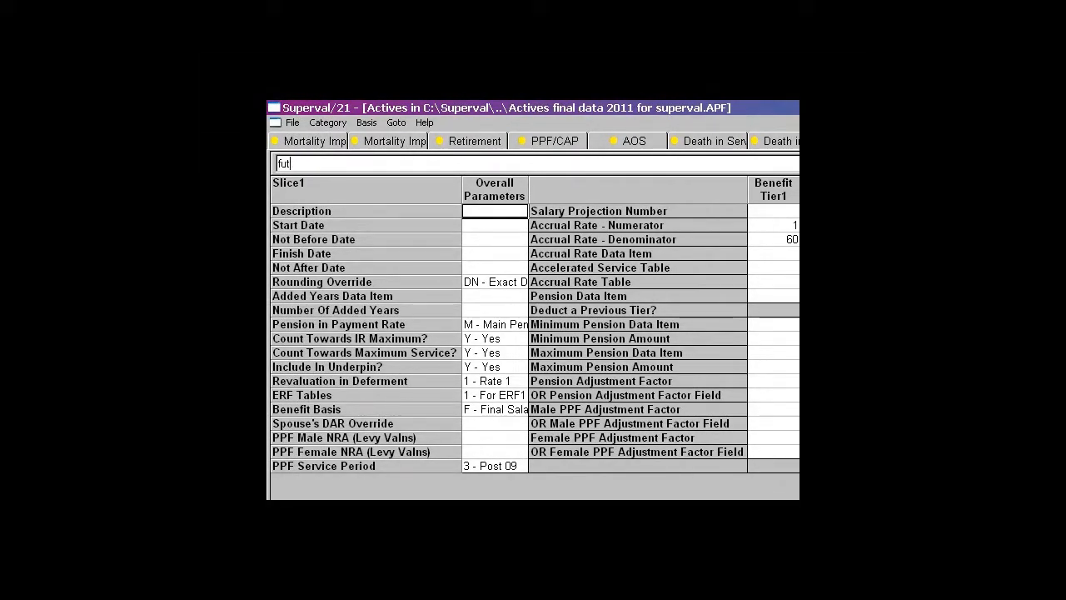
{"action": "type", "text": "ure service"}
- Set Slice1 to start at VDATE - Valuation Date and finish at LDATE - Leaving Date
{"action": "double_click", "coordinate": [473, 226]}
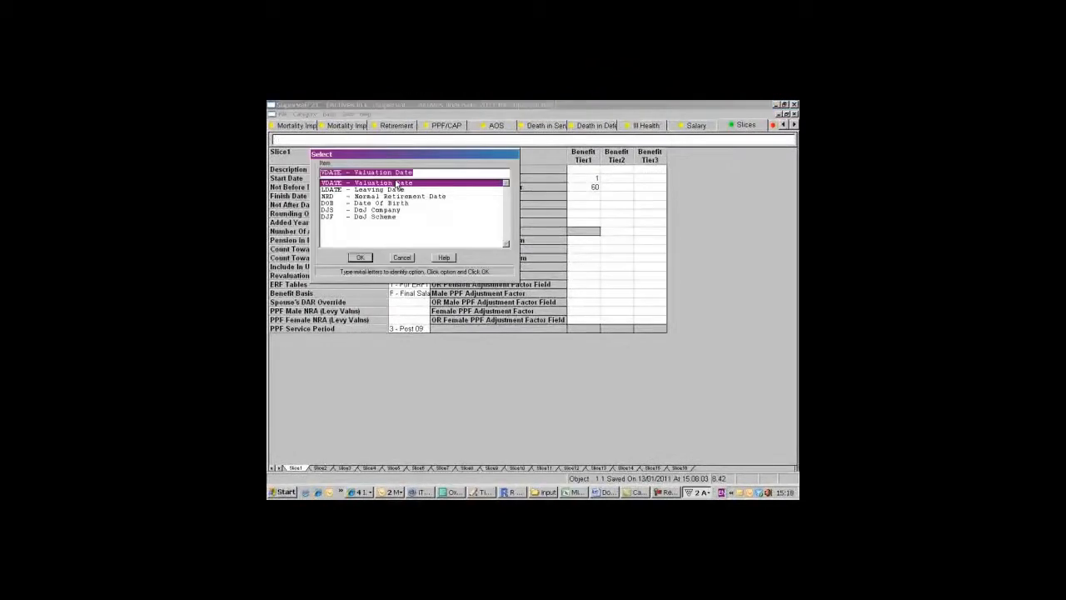
{"action": "left_click", "coordinate": [358, 260]}
{"action": "double_click", "coordinate": [404, 200]}
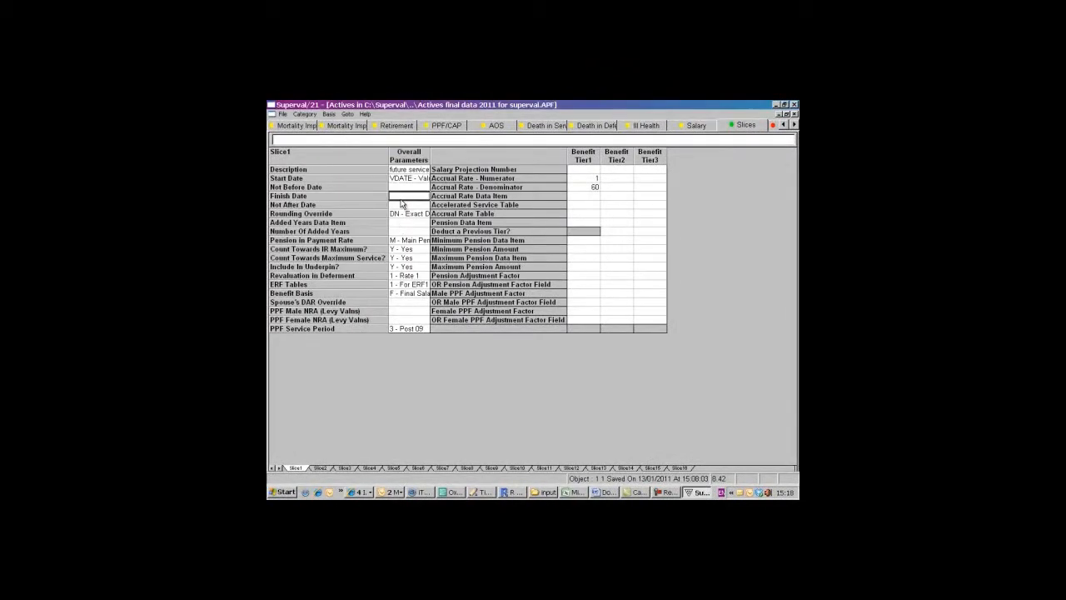
{"action": "left_click", "coordinate": [366, 189]}
{"action": "left_click", "coordinate": [359, 258]}
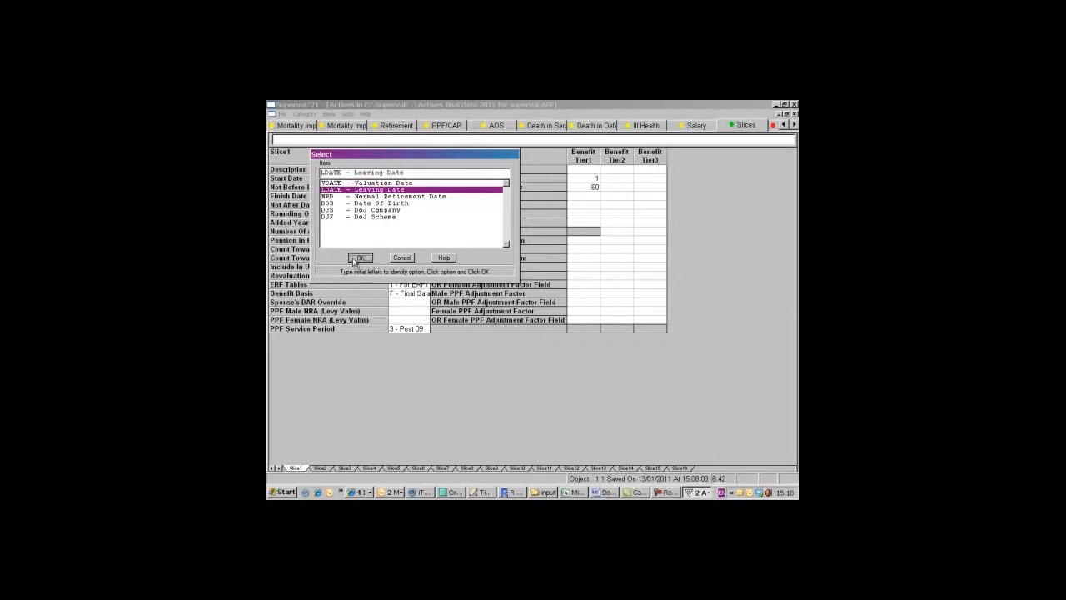
- Check Slice1's pension in payment rate against the main pension escalation in the Financial assumptions
{"action": "left_click", "coordinate": [406, 242]}
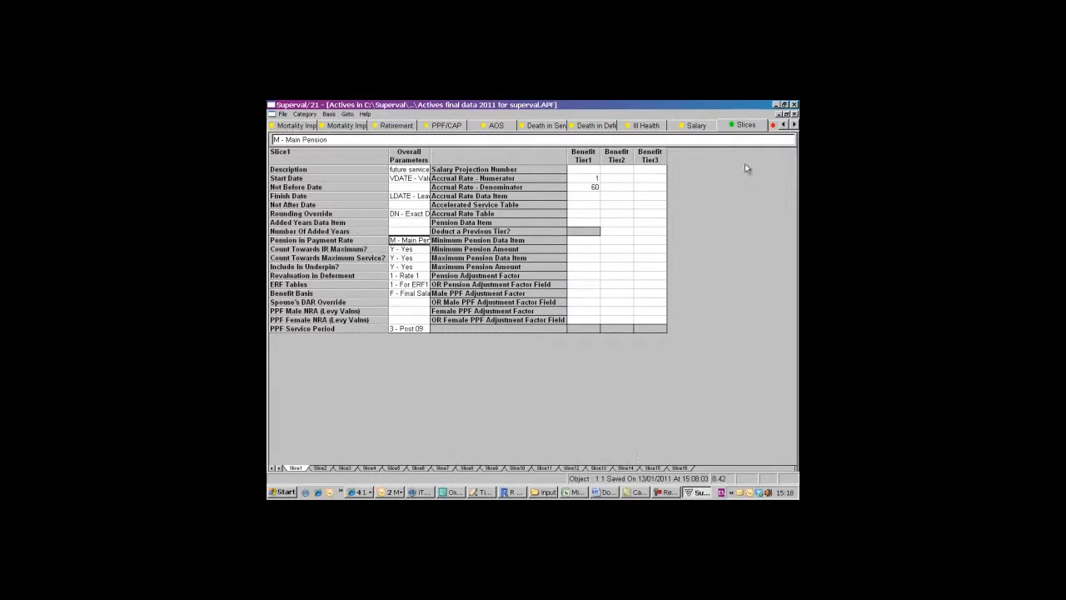
{"action": "left_click", "coordinate": [784, 126]}
{"action": "left_click", "coordinate": [783, 126]}
{"action": "left_click", "coordinate": [784, 126]}
{"action": "left_click", "coordinate": [784, 127]}
{"action": "left_click", "coordinate": [783, 127]}
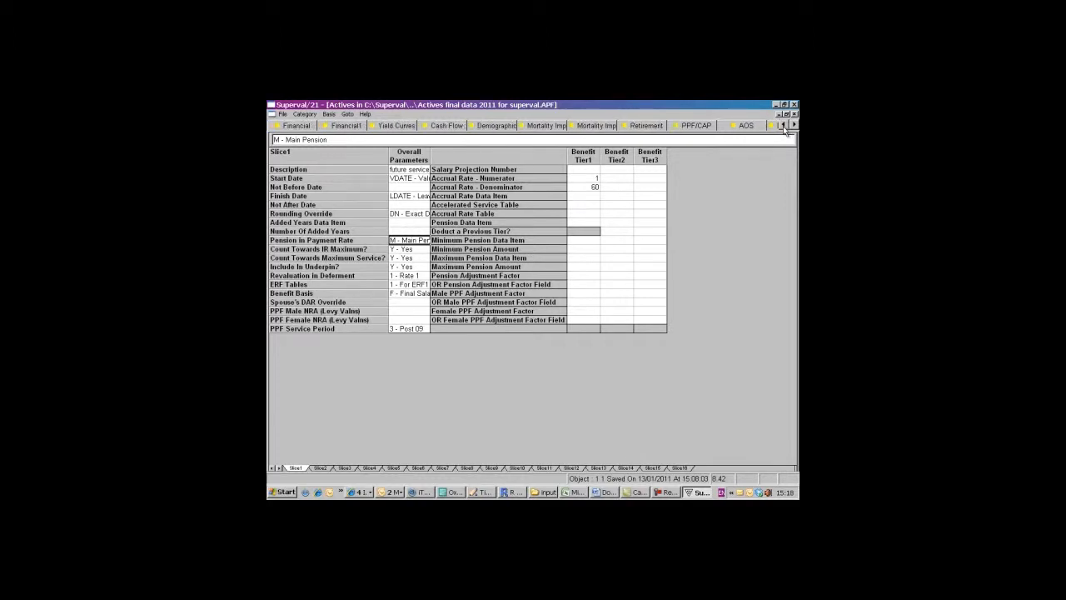
{"action": "left_click", "coordinate": [784, 127]}
{"action": "left_click", "coordinate": [344, 126]}
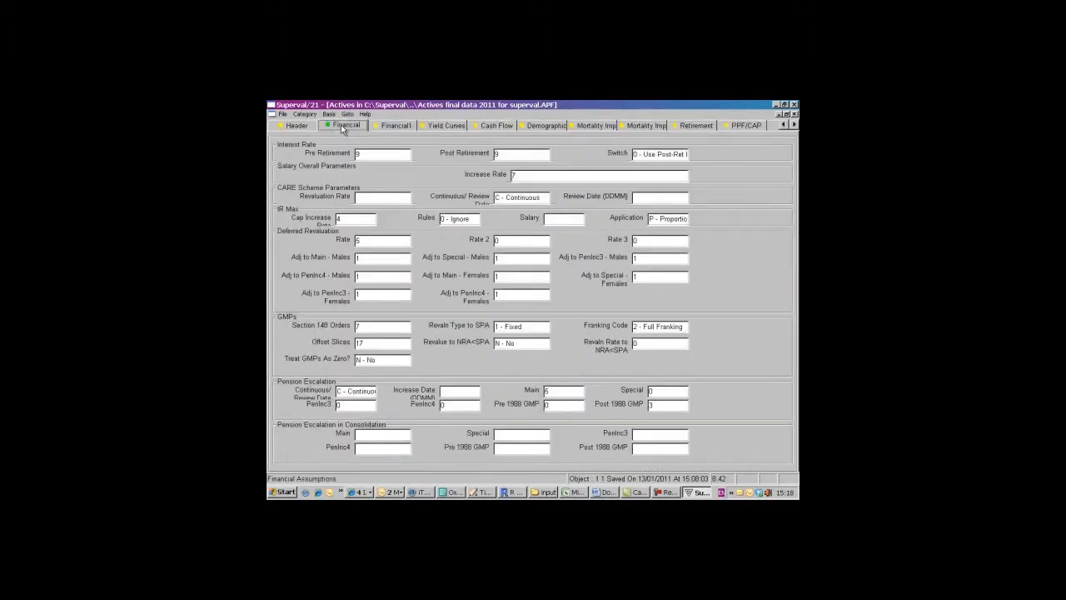
- Set the Main pension escalation to 0 in the Financial assumptions
{"action": "left_click", "coordinate": [559, 392]}
{"action": "type", "text": "0"}
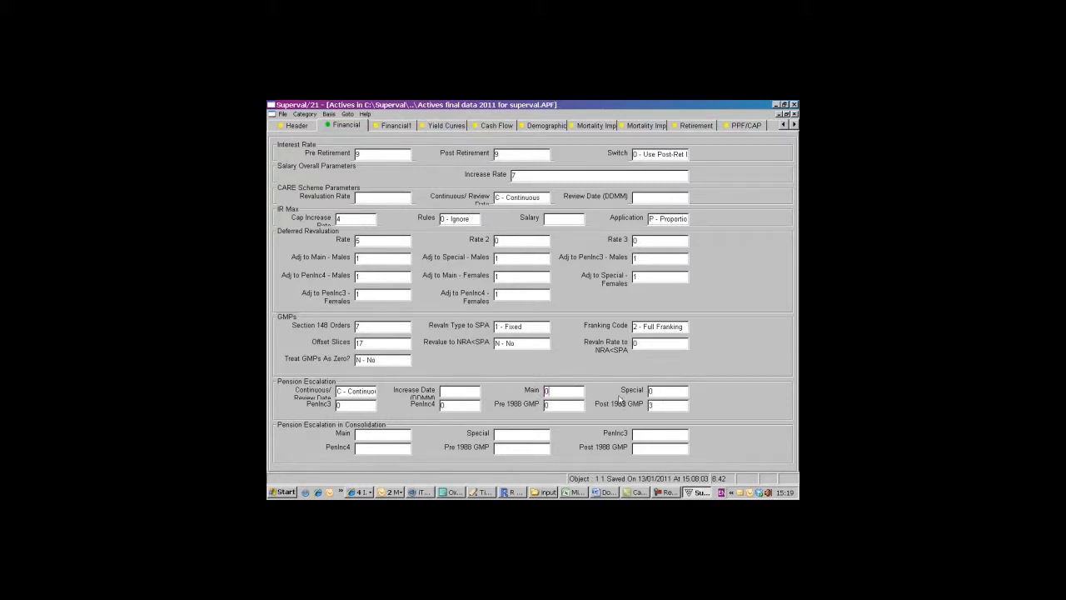
- Choose 1 - Salary 1 as the Tier1 salary projection number of Slice1 in the benefit slices
{"action": "left_click", "coordinate": [796, 125]}
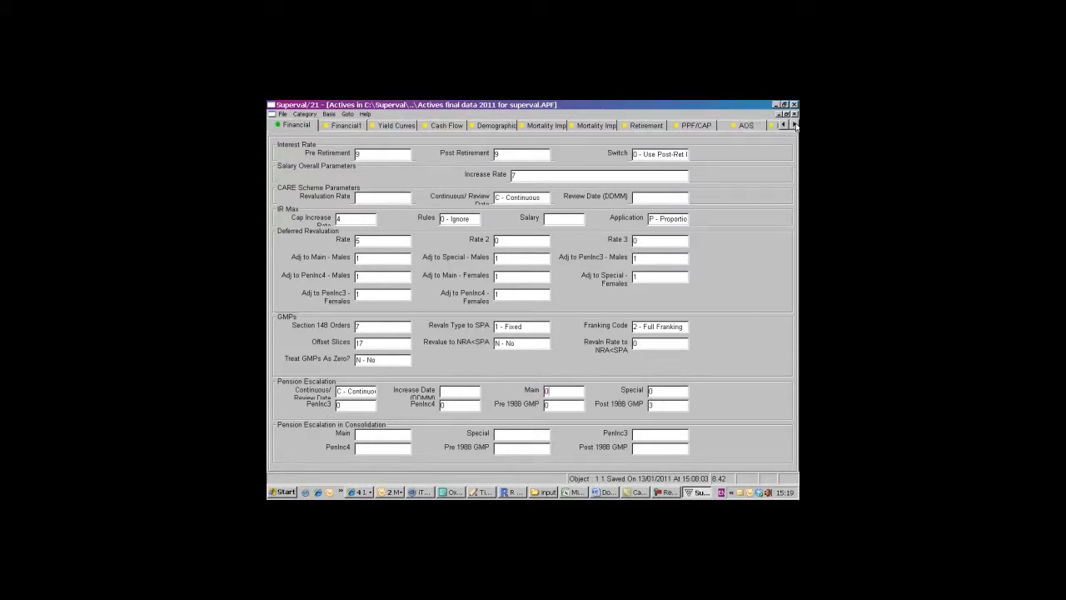
{"action": "left_click", "coordinate": [796, 124]}
{"action": "left_click", "coordinate": [795, 124]}
{"action": "left_click", "coordinate": [795, 124]}
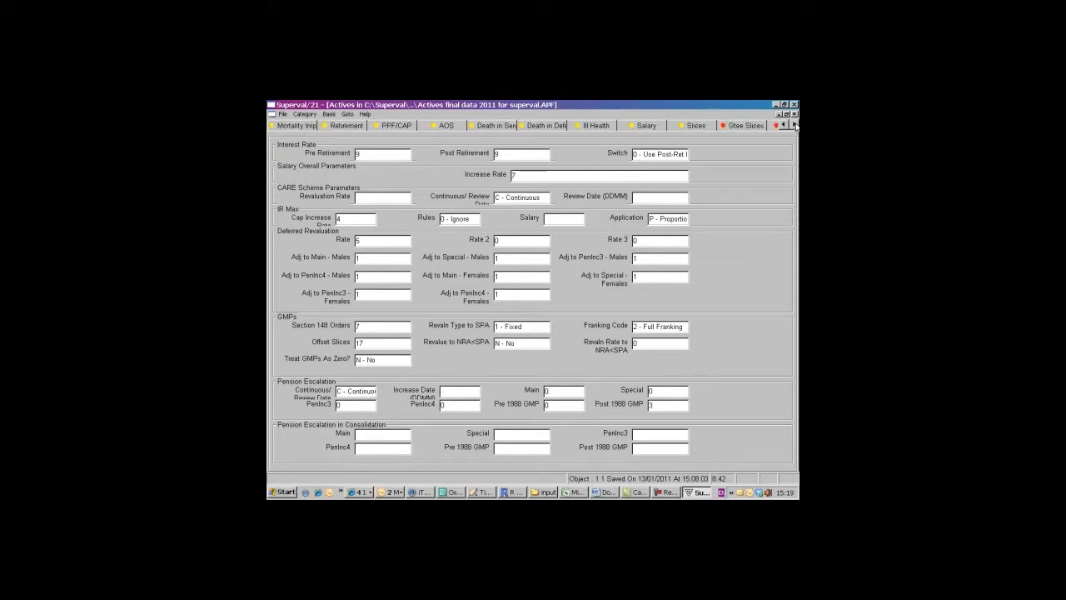
{"action": "left_click", "coordinate": [683, 125]}
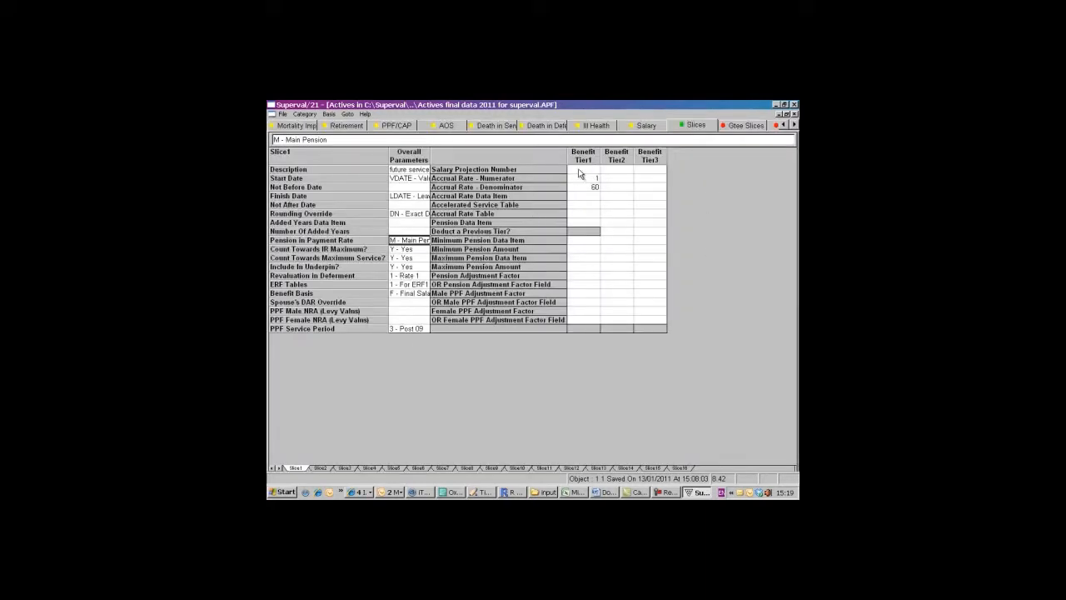
{"action": "double_click", "coordinate": [582, 170]}
{"action": "left_click", "coordinate": [360, 257]}
- Copy Slice1 into Slice2 and set the copy's description to "pst97"
{"action": "left_click", "coordinate": [321, 469]}
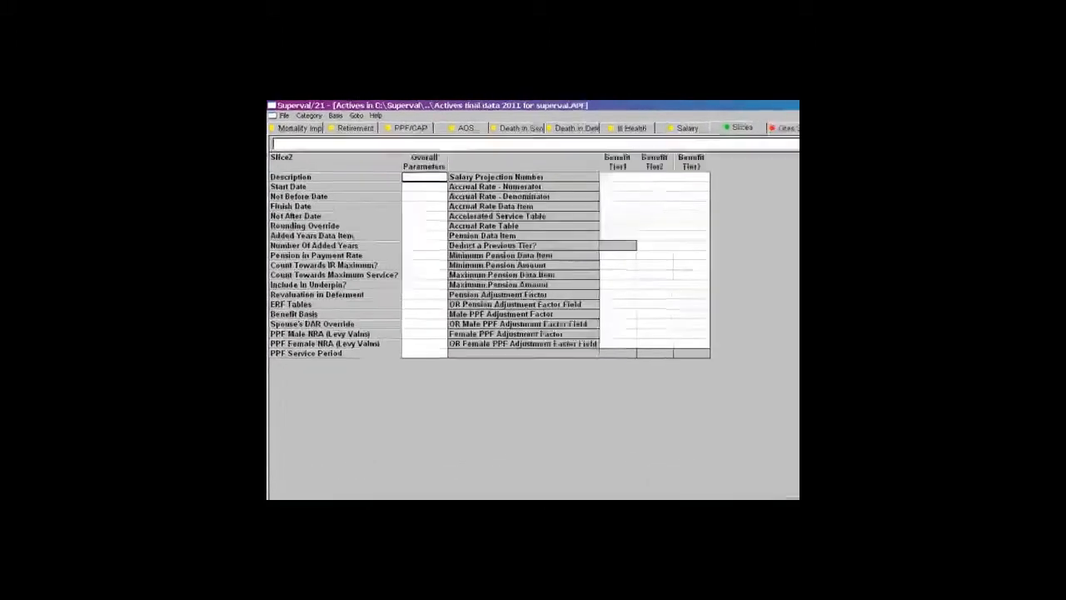
{"action": "left_click", "coordinate": [362, 121]}
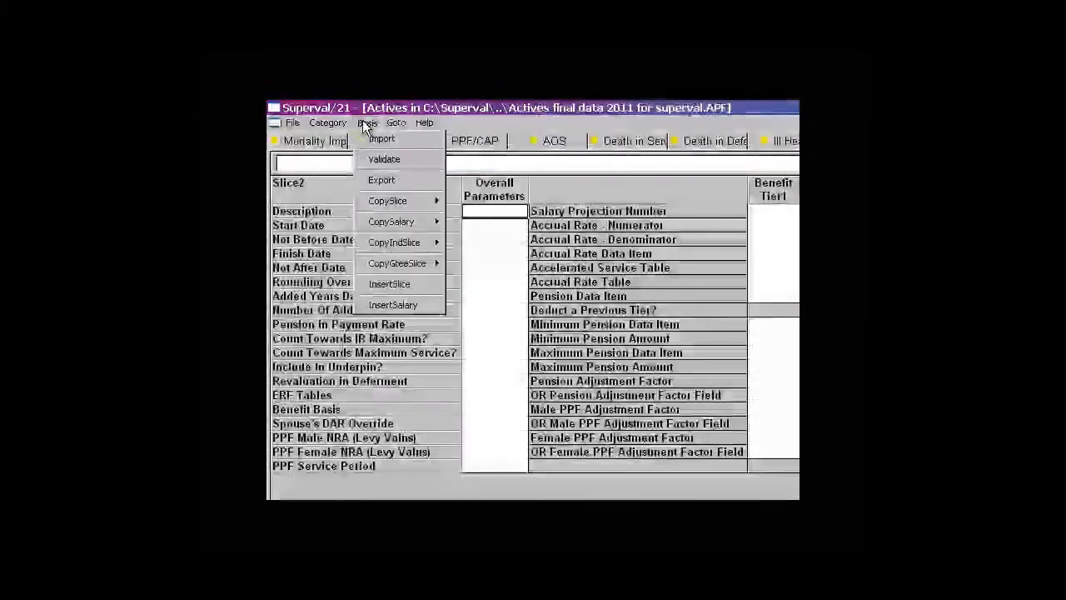
{"action": "mouse_move", "coordinate": [424, 204]}
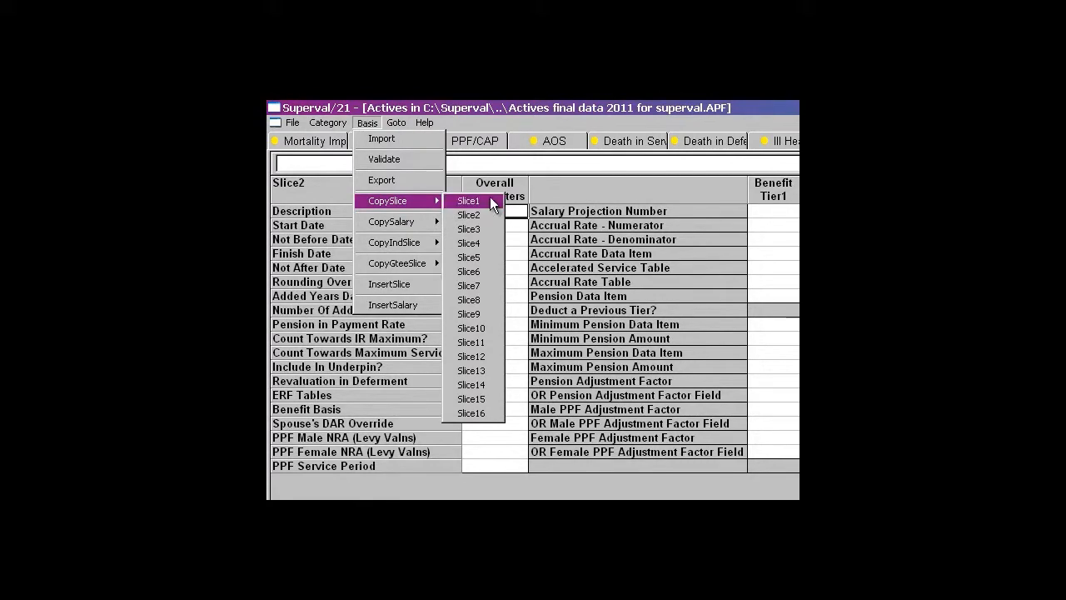
{"action": "left_click", "coordinate": [490, 200]}
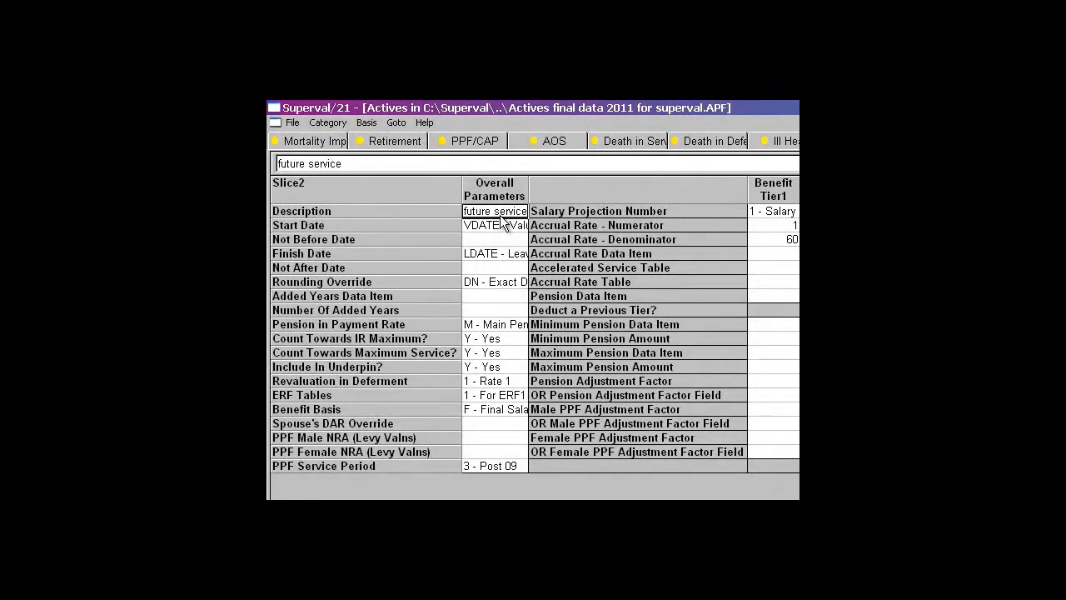
{"action": "type", "text": "pst97"}
- Set Slice2 to start at DJF - DoJ Scheme and finish at LDATE - Leaving Date
{"action": "left_click", "coordinate": [501, 226]}
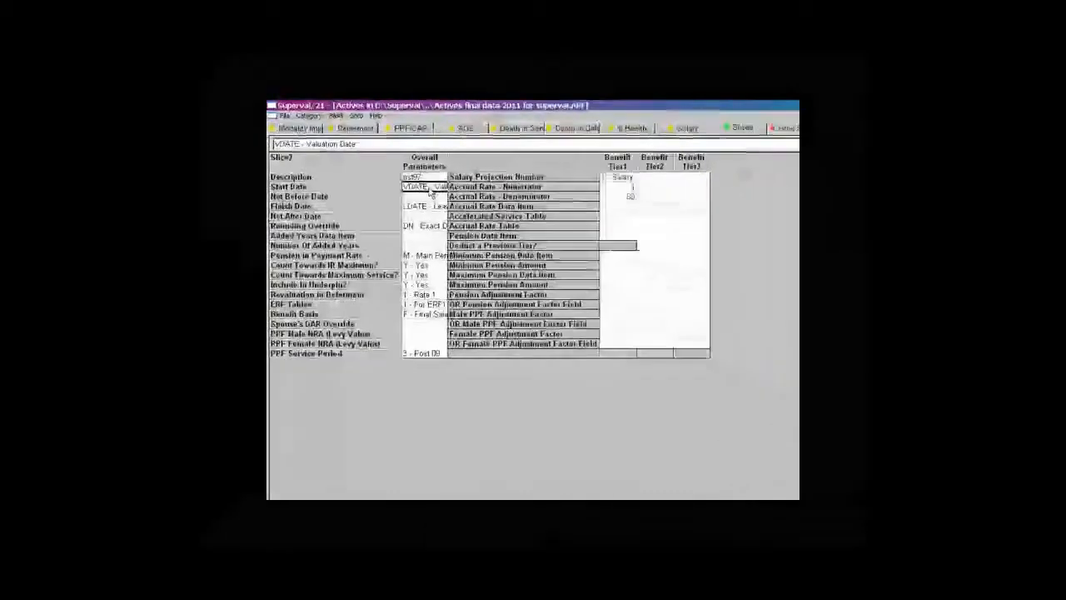
{"action": "double_click", "coordinate": [414, 181]}
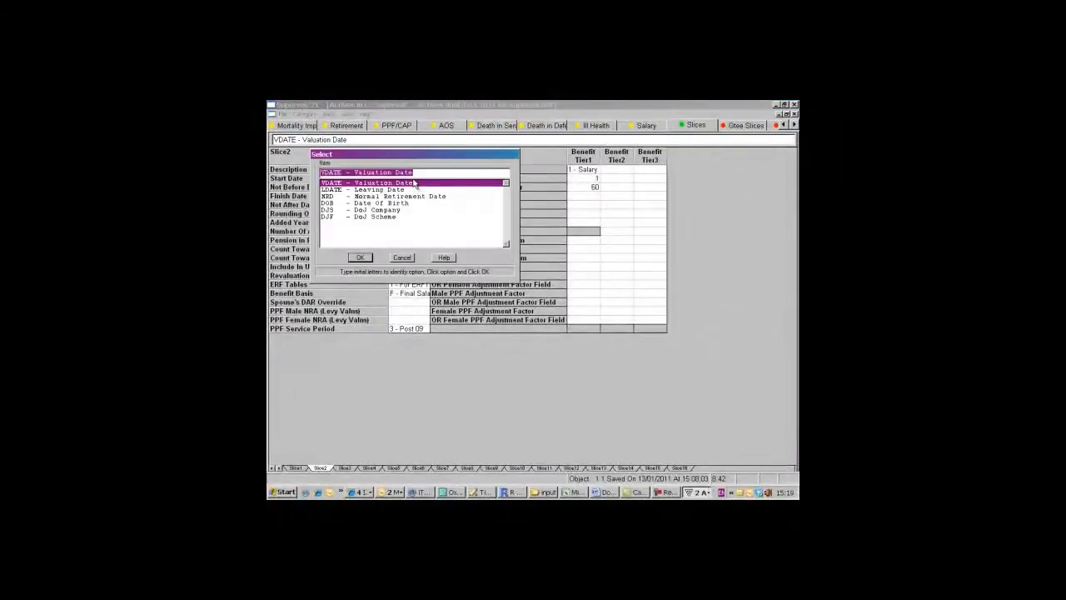
{"action": "left_click", "coordinate": [375, 217]}
{"action": "left_click", "coordinate": [359, 258]}
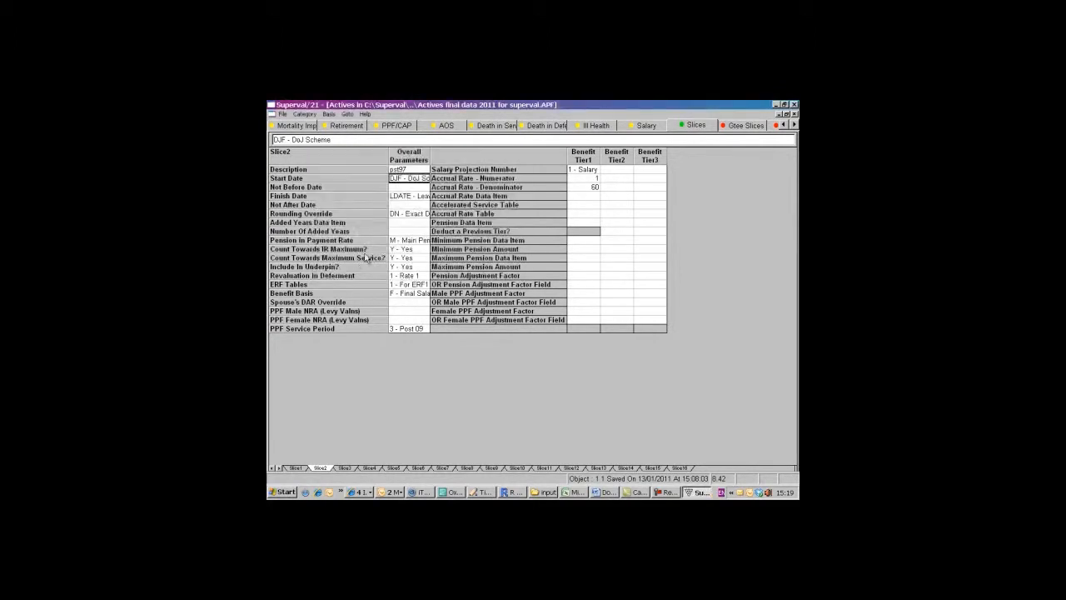
{"action": "left_click", "coordinate": [418, 198]}
{"action": "double_click", "coordinate": [418, 203]}
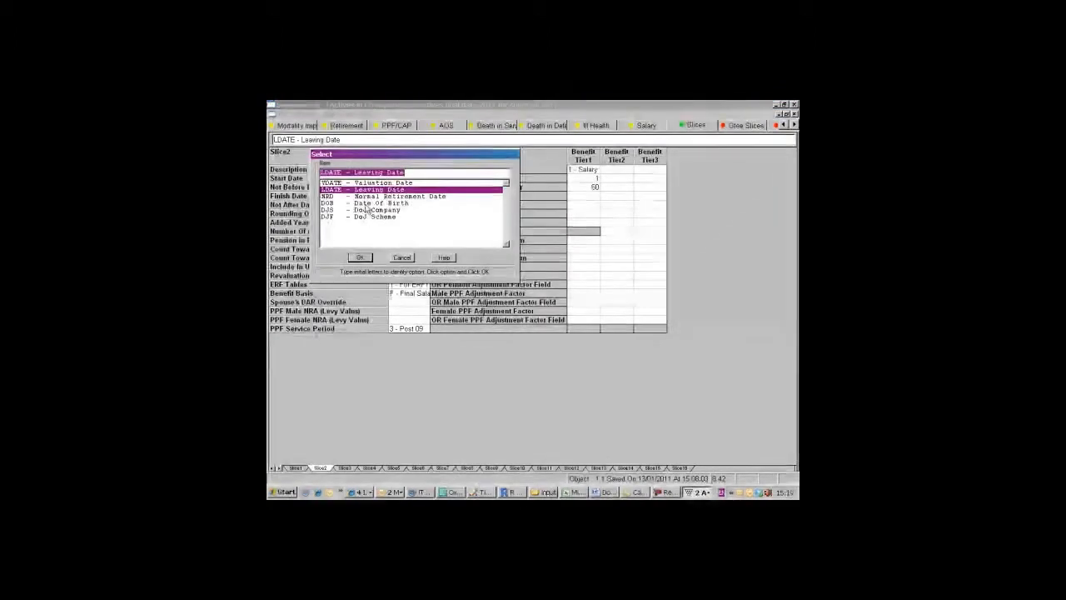
{"action": "left_click", "coordinate": [363, 259]}
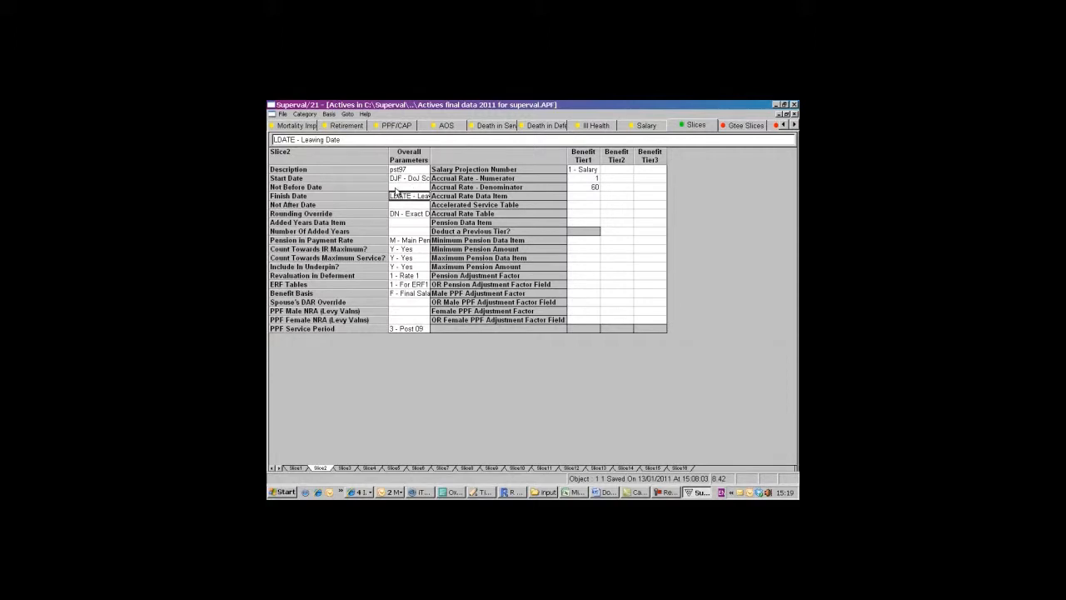
- Set Slice2's Not Before Date to 05/04/1997
{"action": "left_click", "coordinate": [396, 190]}
{"action": "type", "text": "05/04/1997"}
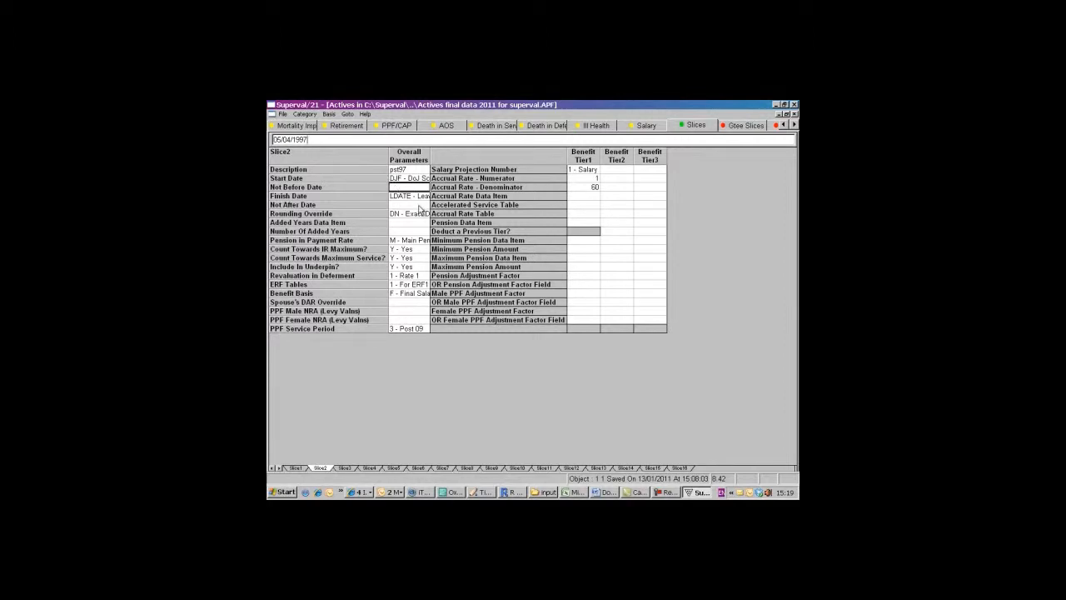
{"action": "left_click", "coordinate": [420, 206]}
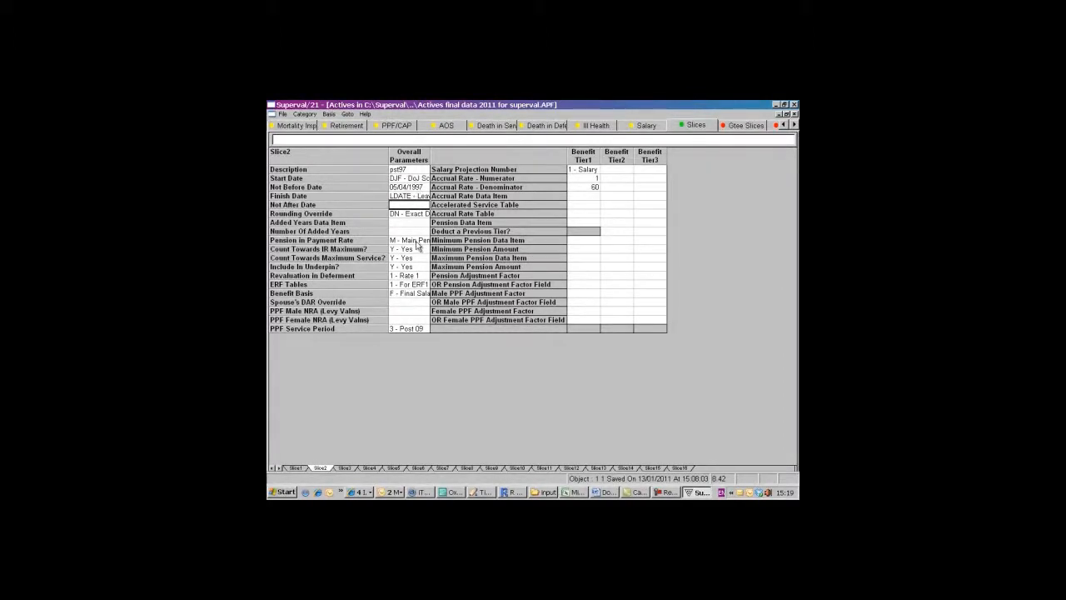
{"action": "left_click", "coordinate": [423, 241]}
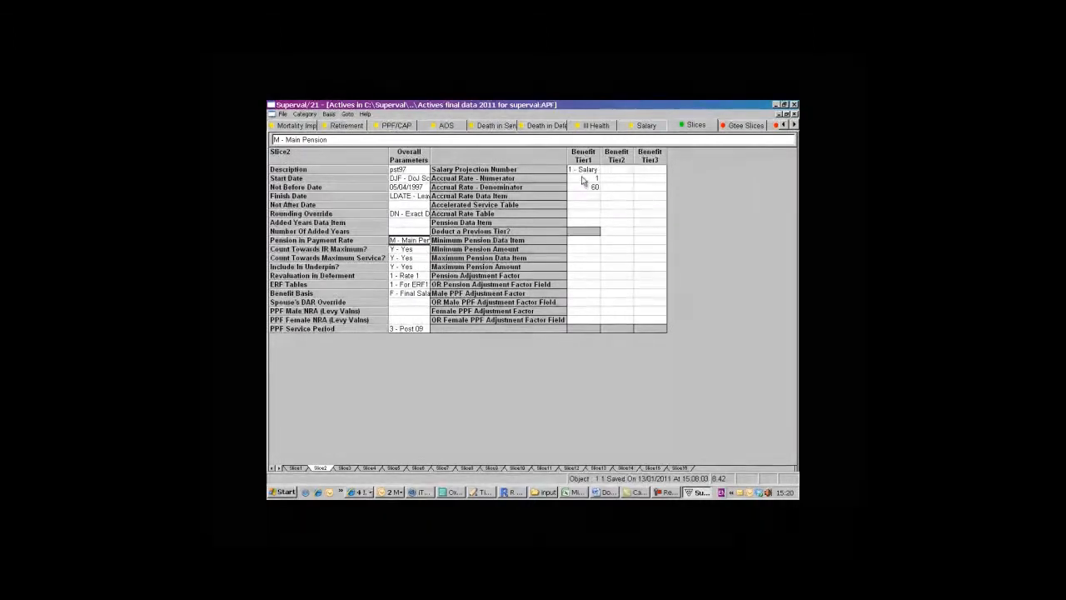
- Copy Slice2 into Slice3 and set the copy's description to "pre97"
{"action": "left_click", "coordinate": [345, 468]}
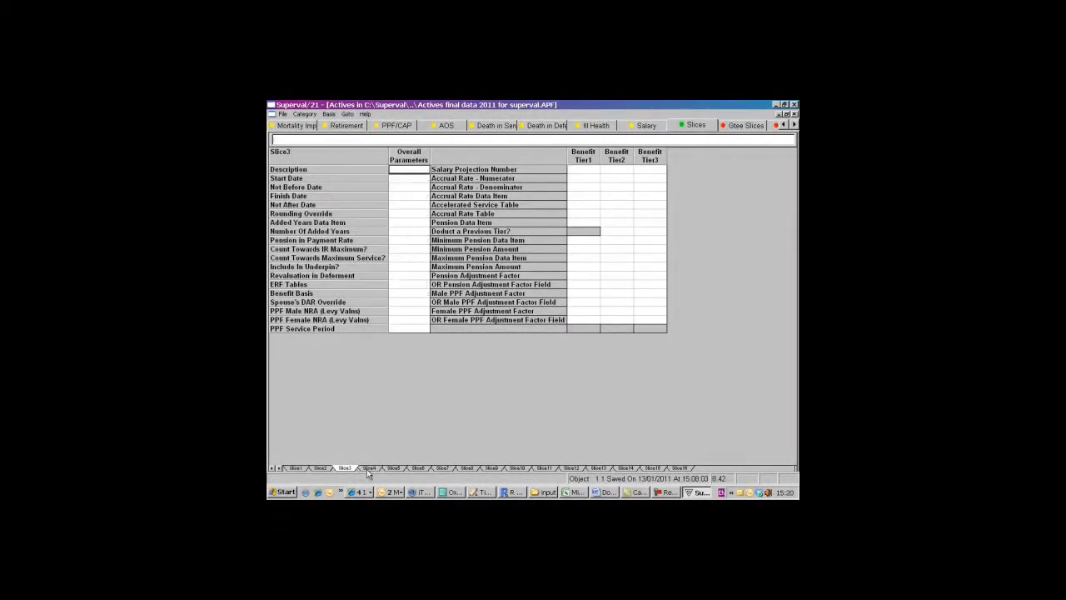
{"action": "left_click", "coordinate": [329, 114]}
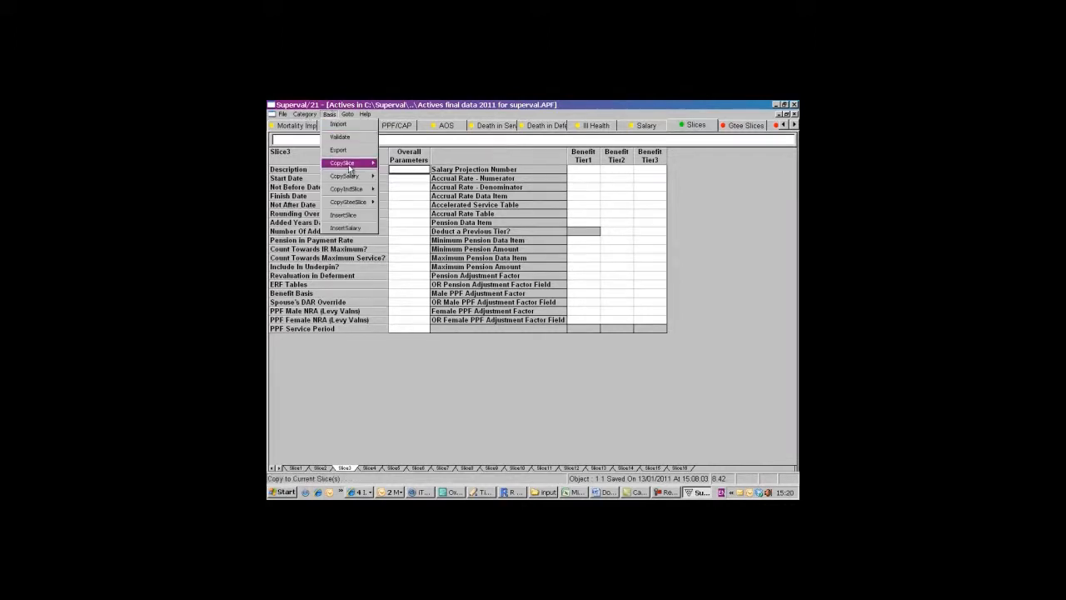
{"action": "mouse_move", "coordinate": [349, 169]}
{"action": "left_click", "coordinate": [399, 172]}
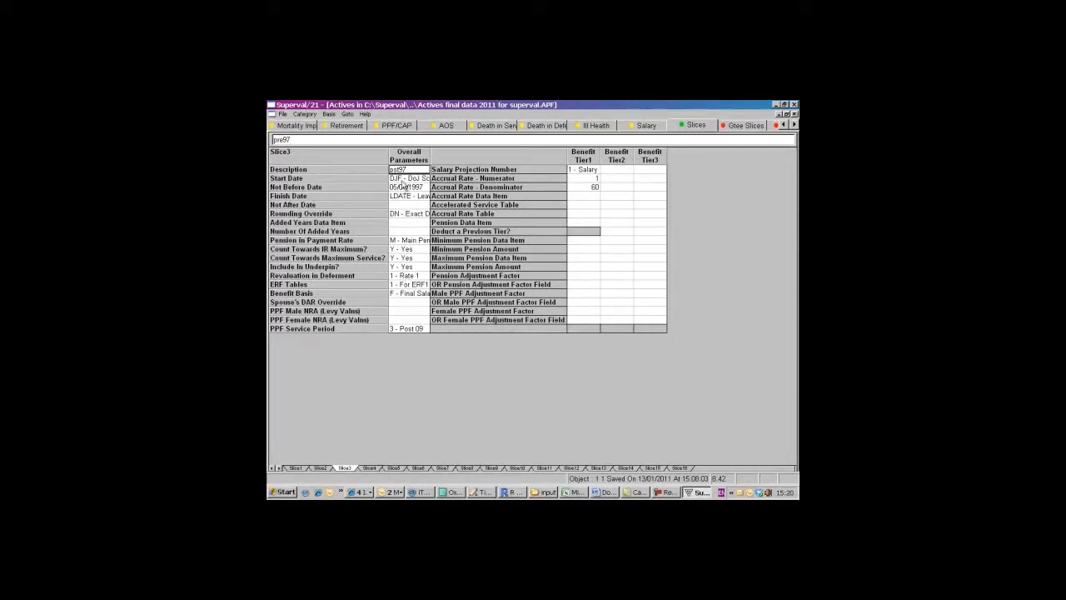
- Clear Slice3's Not Before Date and set its Not After Date to 05/04/1997
{"action": "left_click", "coordinate": [409, 188]}
{"action": "key", "text": "Delete"}
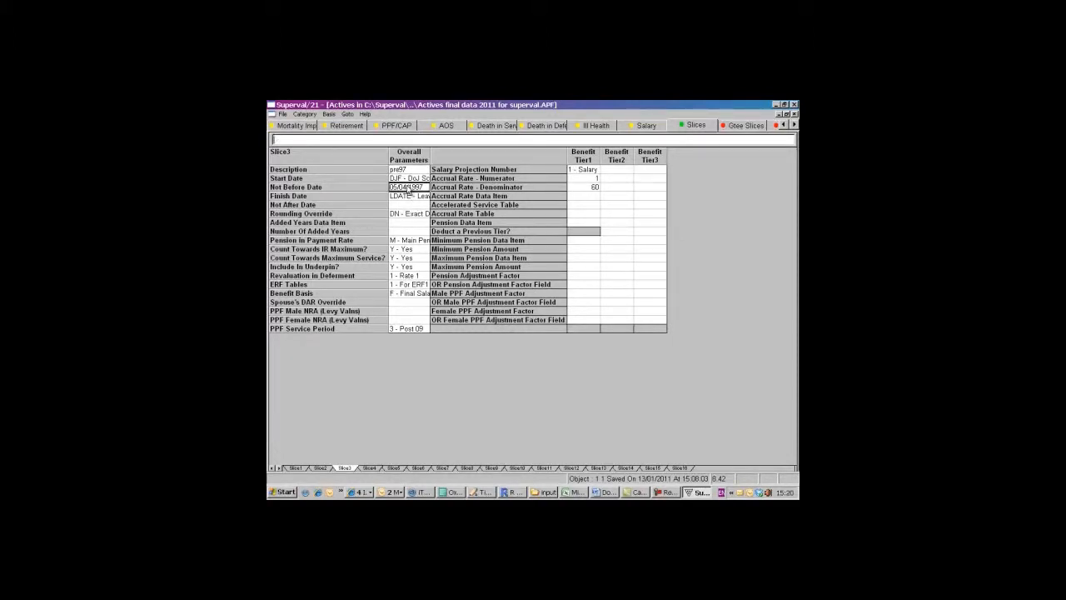
{"action": "left_click", "coordinate": [409, 206]}
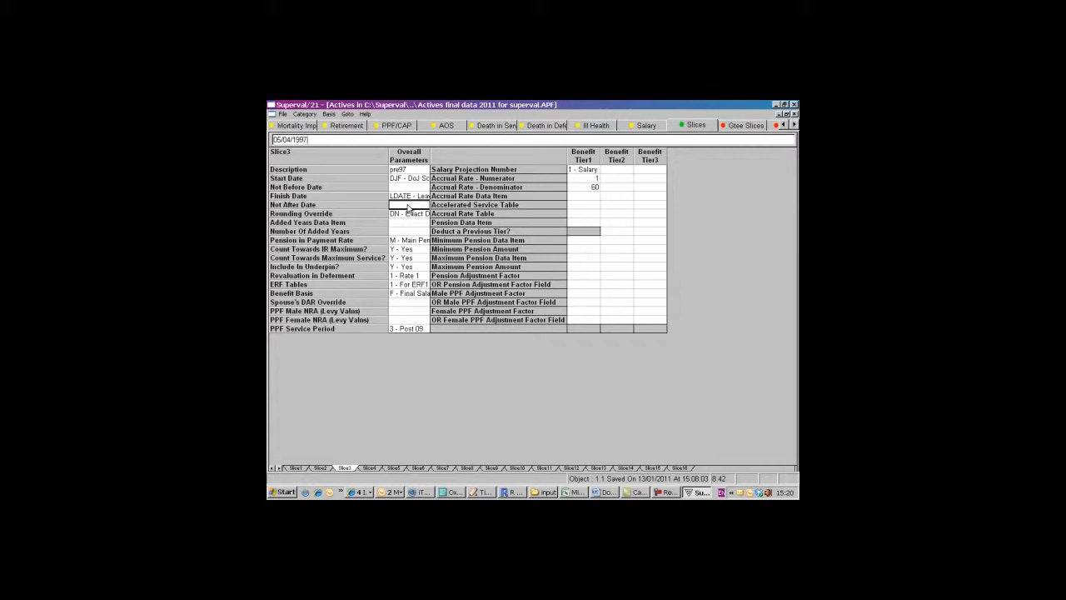
{"action": "left_click", "coordinate": [395, 223]}
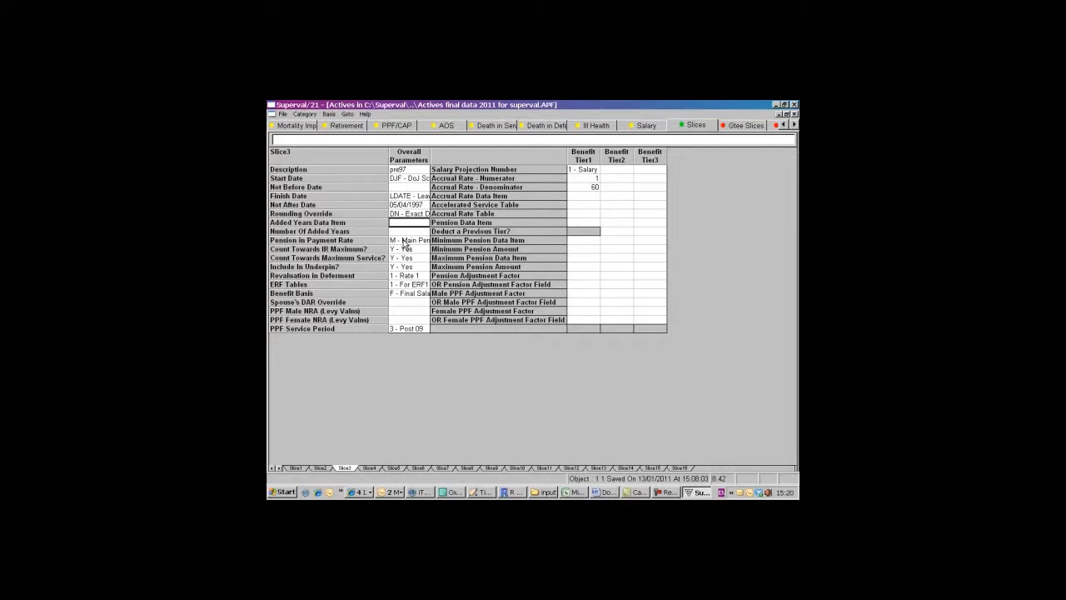
- Set Slice3's pension in payment rate to S - Special Pension
{"action": "double_click", "coordinate": [404, 242]}
{"action": "left_click", "coordinate": [371, 189]}
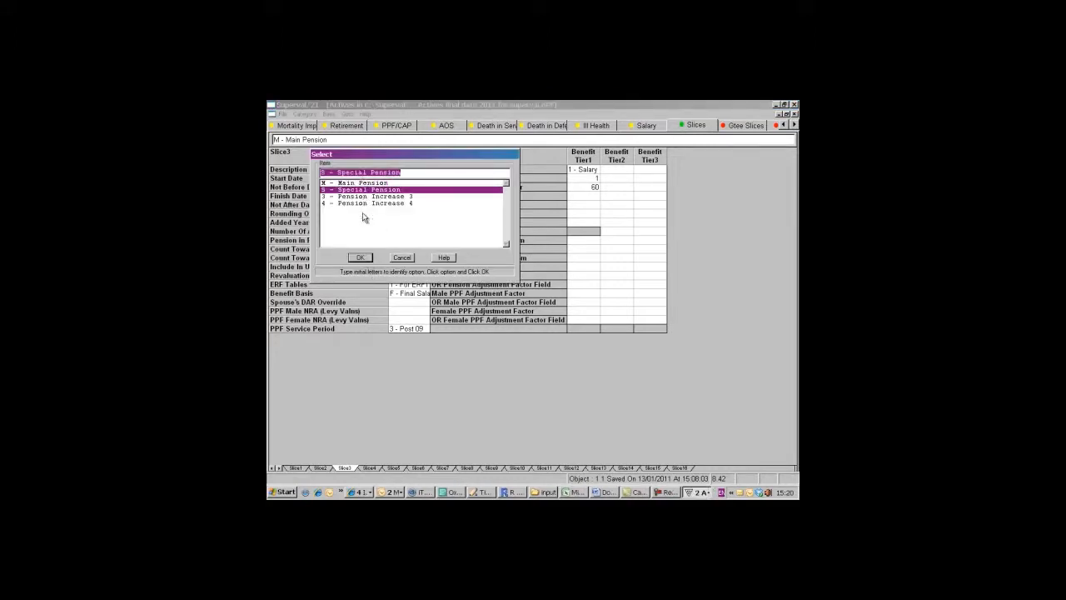
{"action": "left_click", "coordinate": [362, 258]}
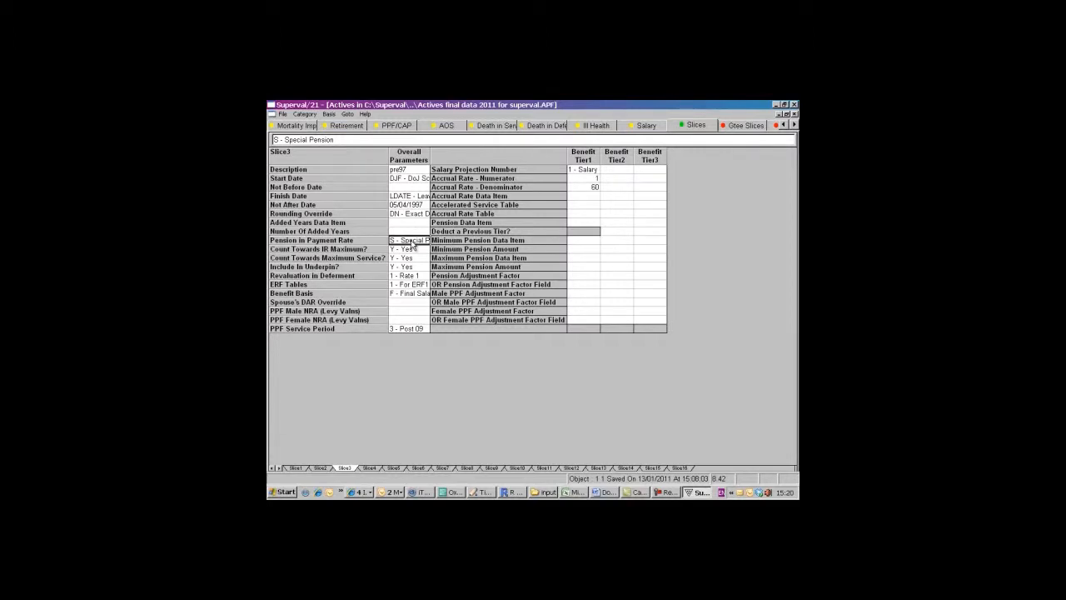
- Set Slice1 of the Ind Slices to start at DJF - DoJ Scheme and finish at LDATE - Leaving Date
{"action": "left_click", "coordinate": [745, 125]}
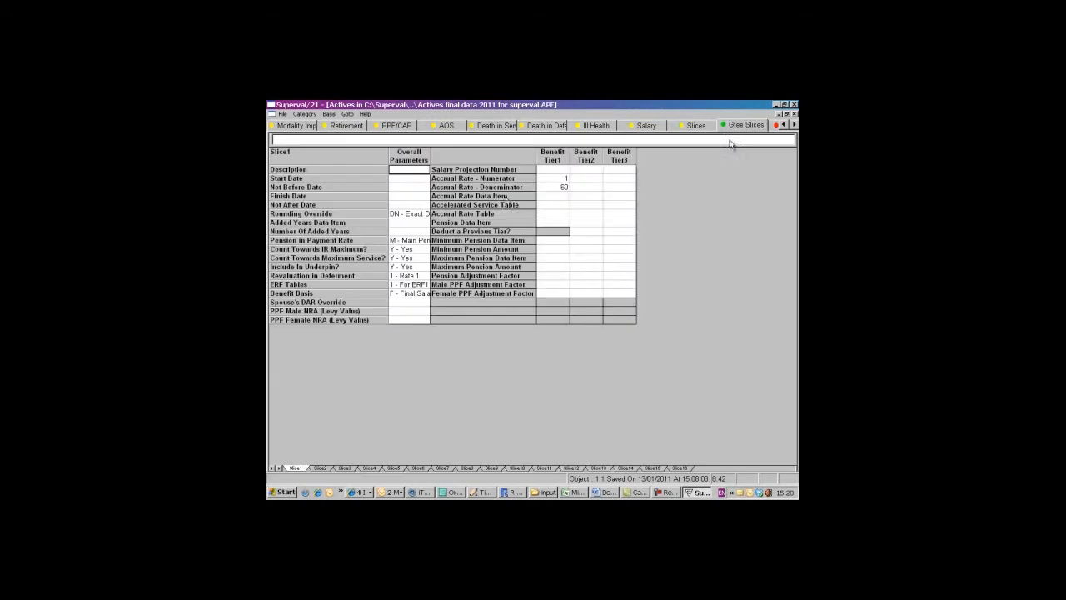
{"action": "left_click", "coordinate": [779, 127]}
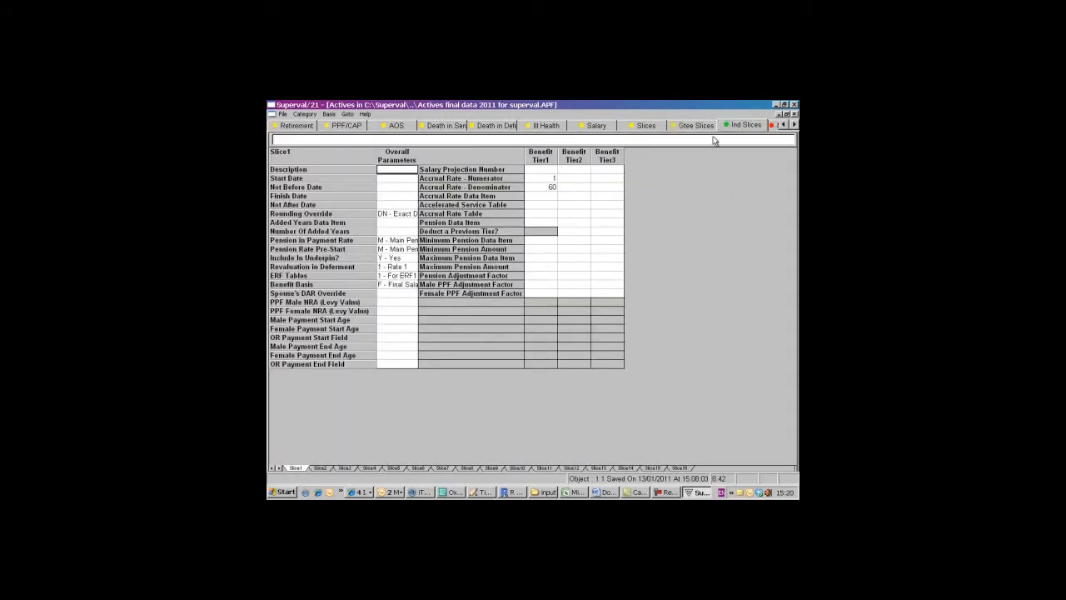
{"action": "double_click", "coordinate": [399, 173]}
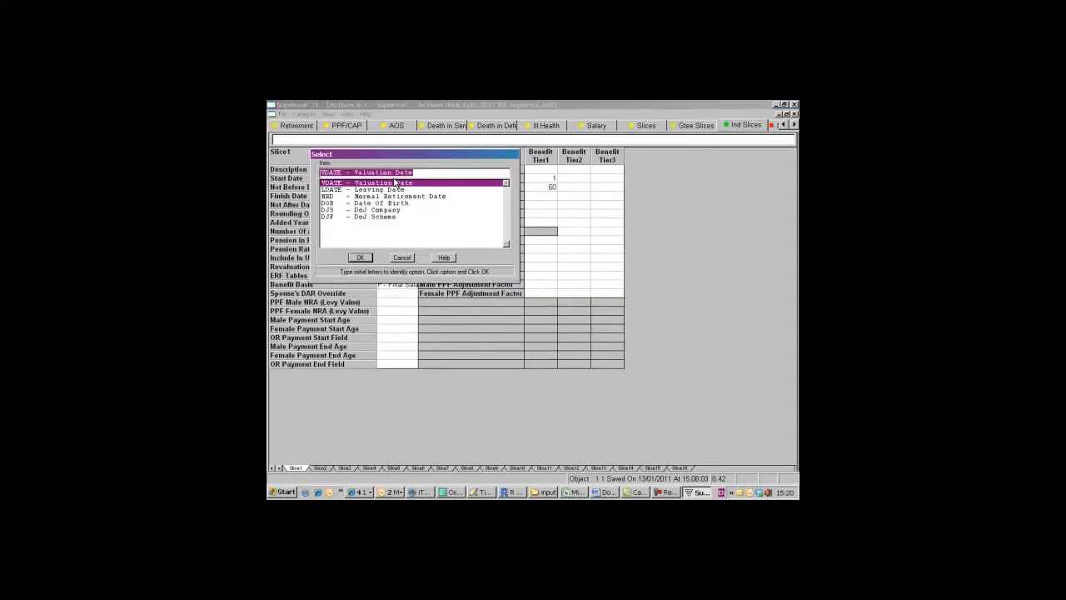
{"action": "left_click", "coordinate": [365, 216]}
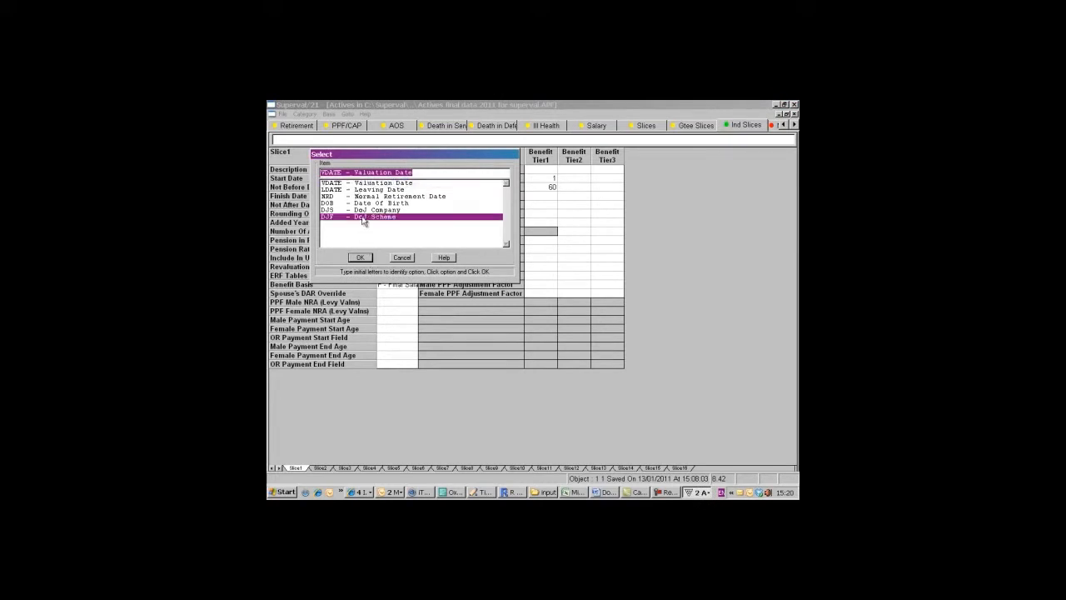
{"action": "left_click", "coordinate": [360, 257]}
{"action": "double_click", "coordinate": [393, 198]}
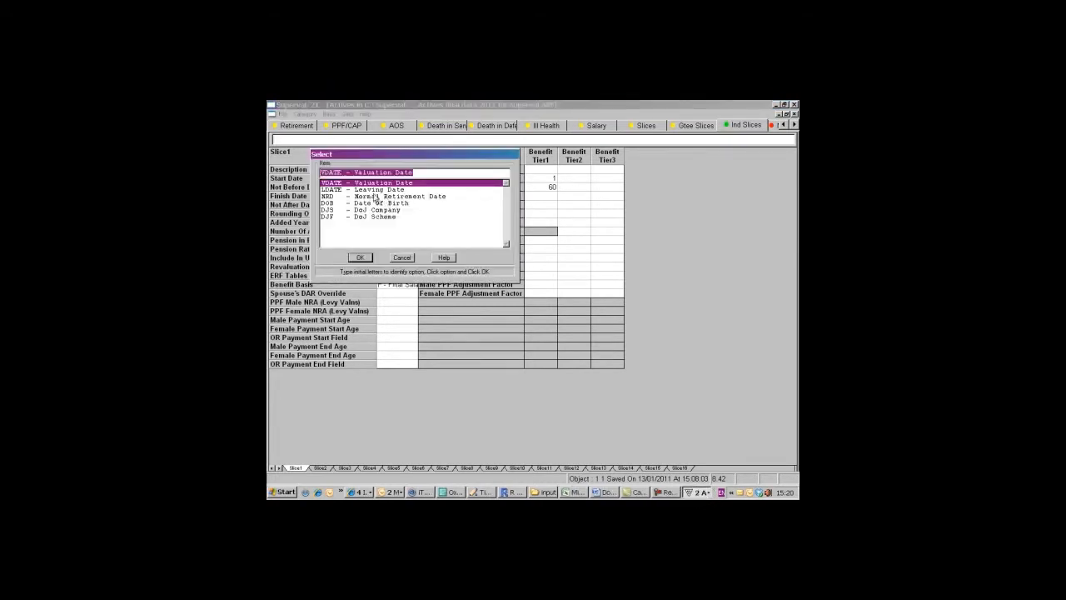
{"action": "left_click", "coordinate": [366, 190]}
{"action": "left_click", "coordinate": [360, 257]}
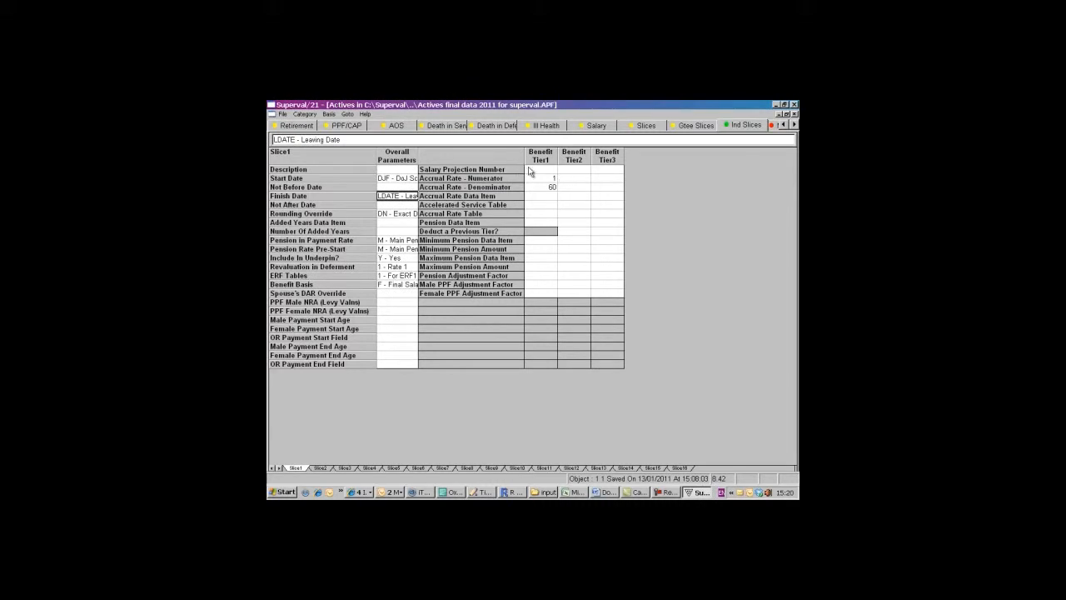
- Choose 1 - Salary 1 as the Tier1 salary projection number for Slice1 of the Ind Slices
{"action": "double_click", "coordinate": [530, 172]}
{"action": "left_click", "coordinate": [358, 257]}
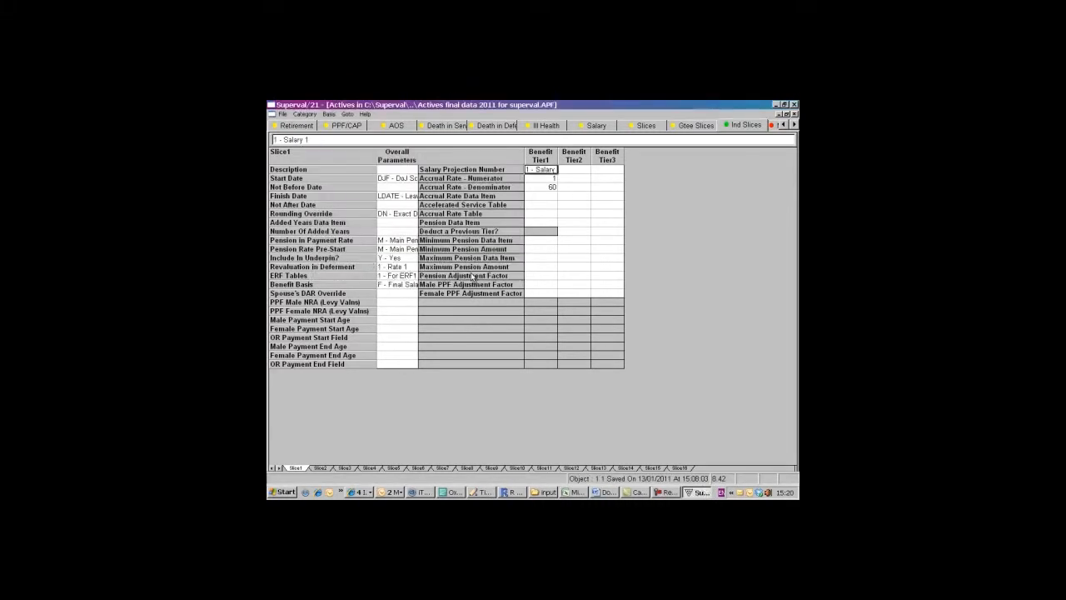
{"action": "left_click", "coordinate": [552, 179]}
- Set the Basis1 salary number for member contributions to 1 - Salary 1, and open the company contribution parameters
{"action": "left_click", "coordinate": [773, 127]}
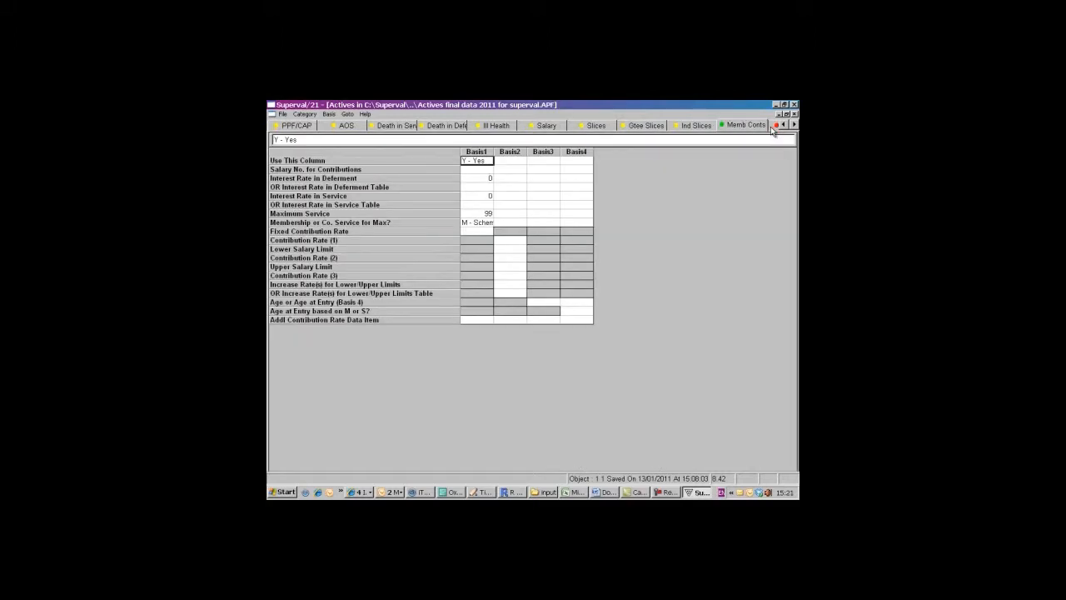
{"action": "double_click", "coordinate": [477, 169]}
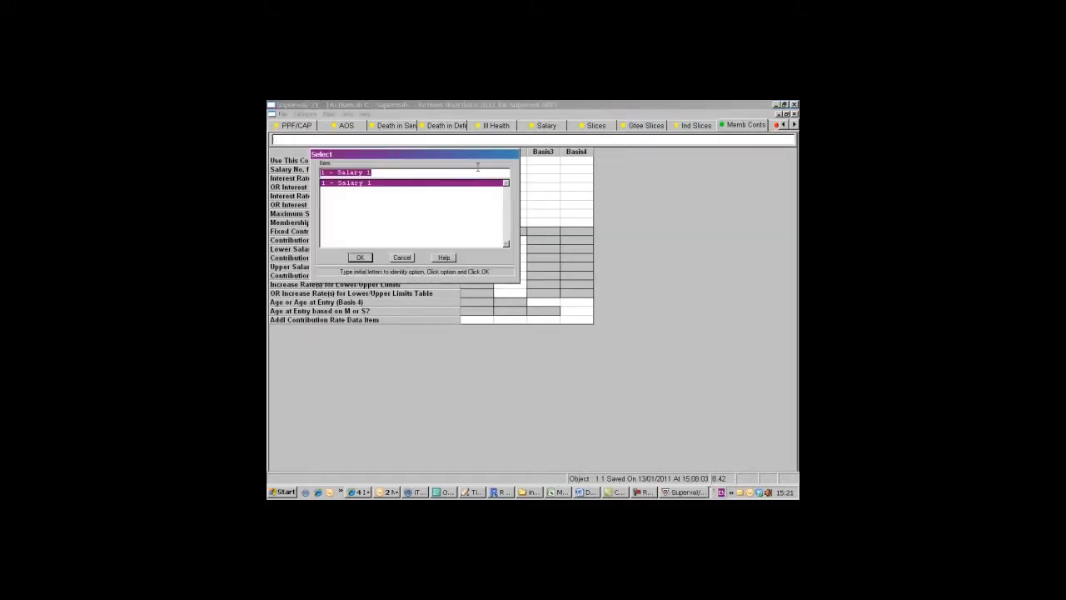
{"action": "left_click", "coordinate": [359, 257]}
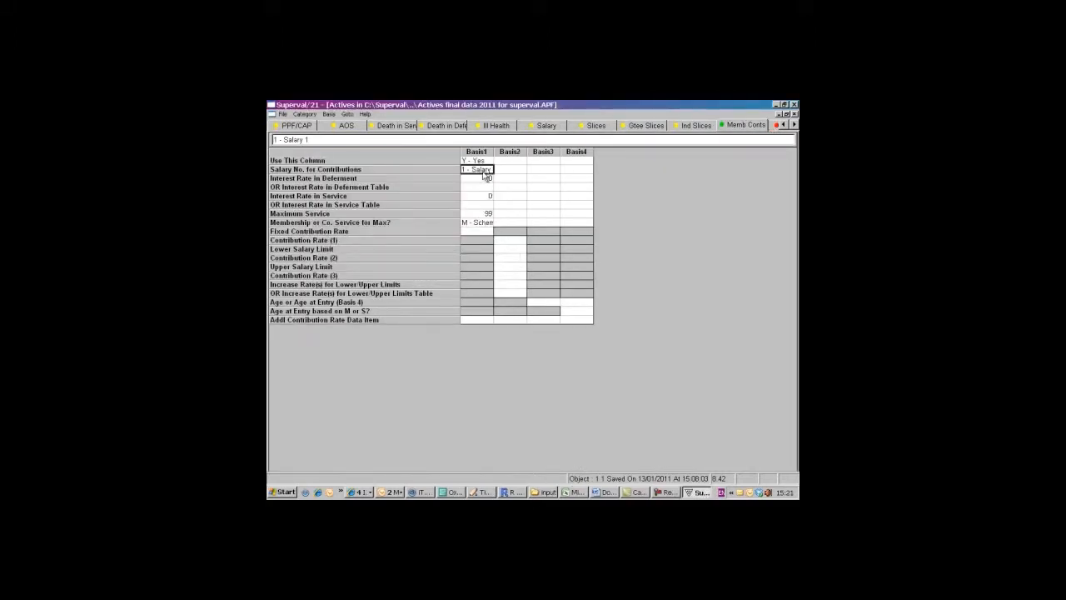
{"action": "left_click", "coordinate": [775, 128]}
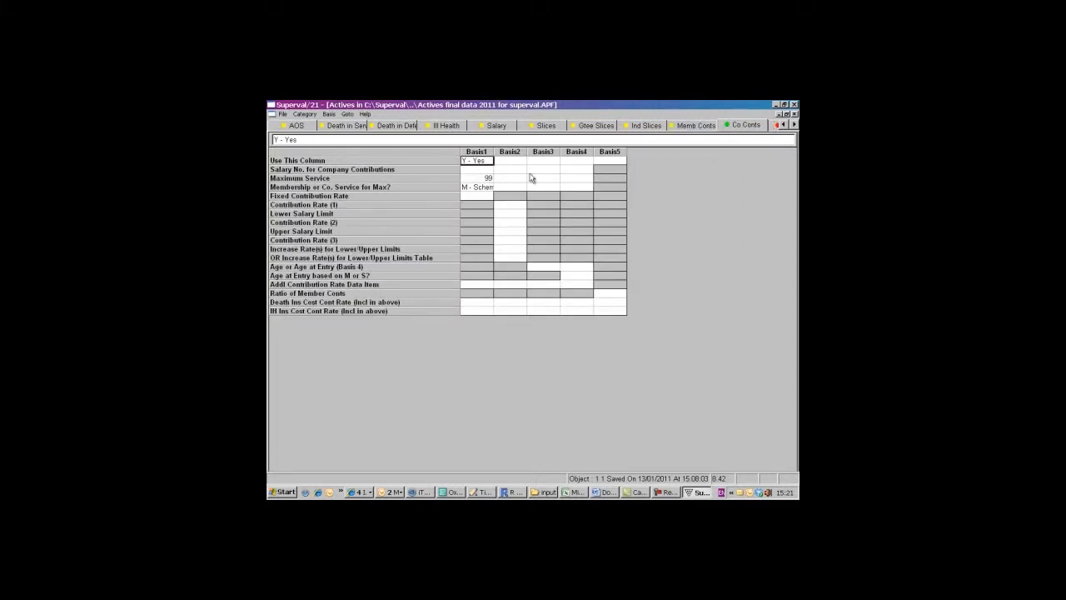
- Set the Basis1 salary number for company contributions to 1 - Salary 1, and open the underpin contribution parameters
{"action": "double_click", "coordinate": [477, 169]}
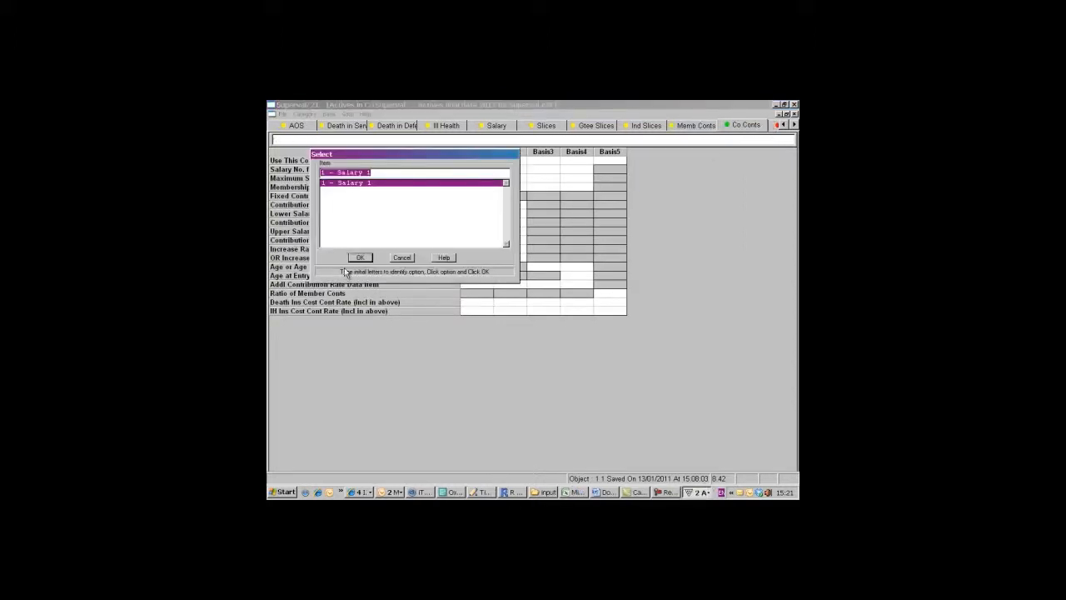
{"action": "left_click", "coordinate": [362, 259]}
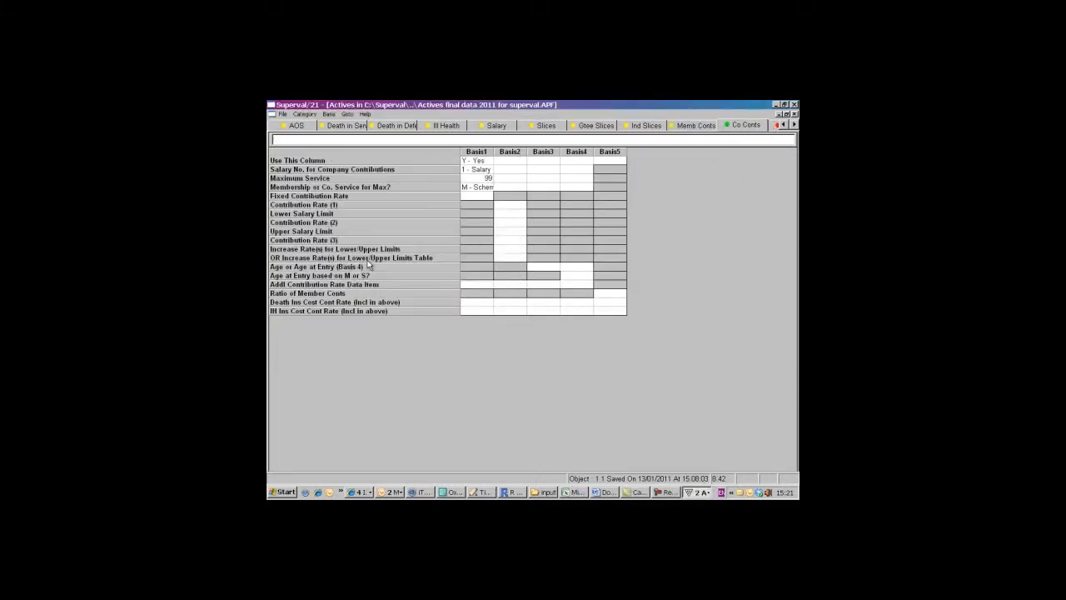
{"action": "left_click", "coordinate": [775, 127]}
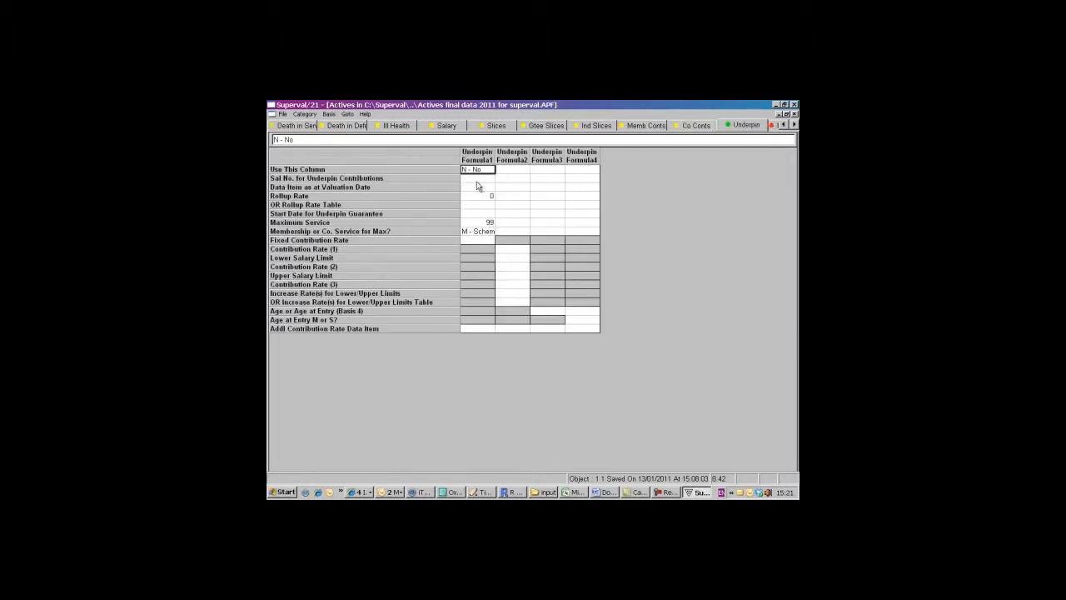
- Set the Underpin Formula1 salary number to 1 - Salary 1, and open the DAB valuation parameters
{"action": "left_click", "coordinate": [780, 127]}
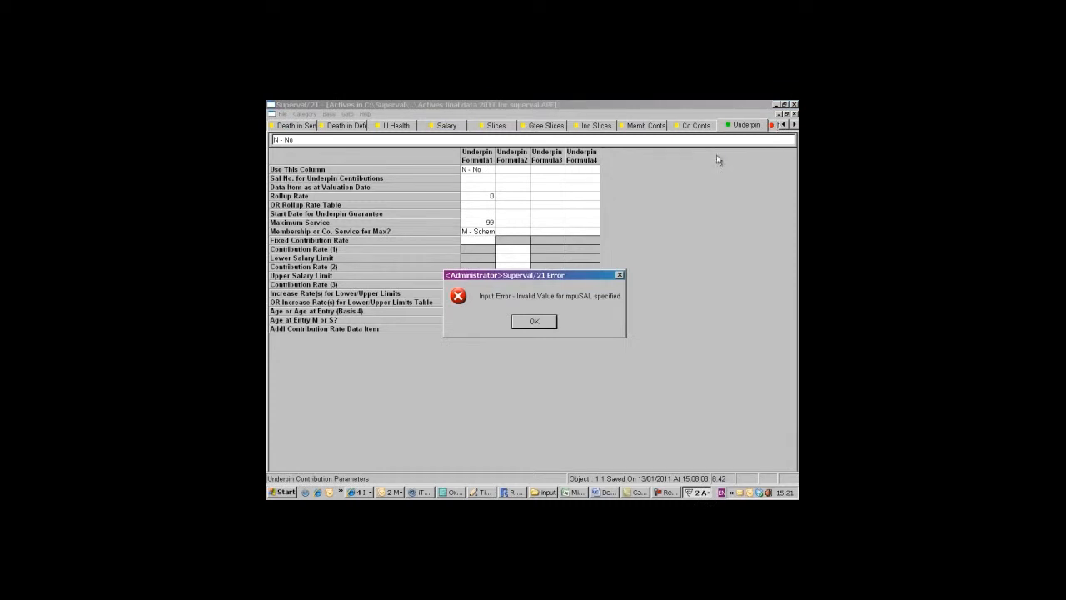
{"action": "left_click", "coordinate": [541, 323]}
{"action": "left_click", "coordinate": [470, 179]}
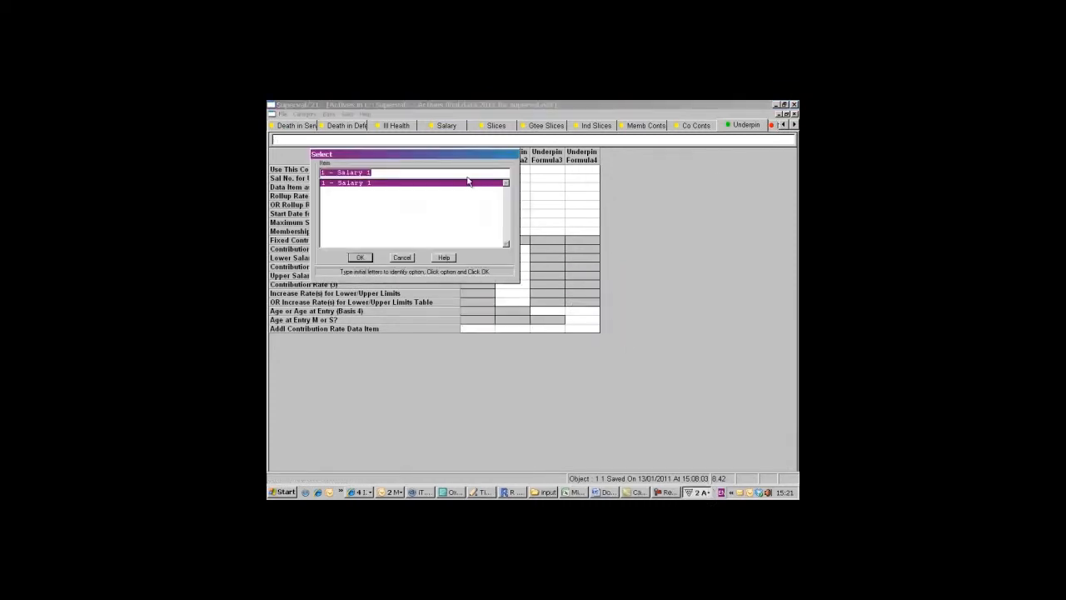
{"action": "left_click", "coordinate": [360, 258]}
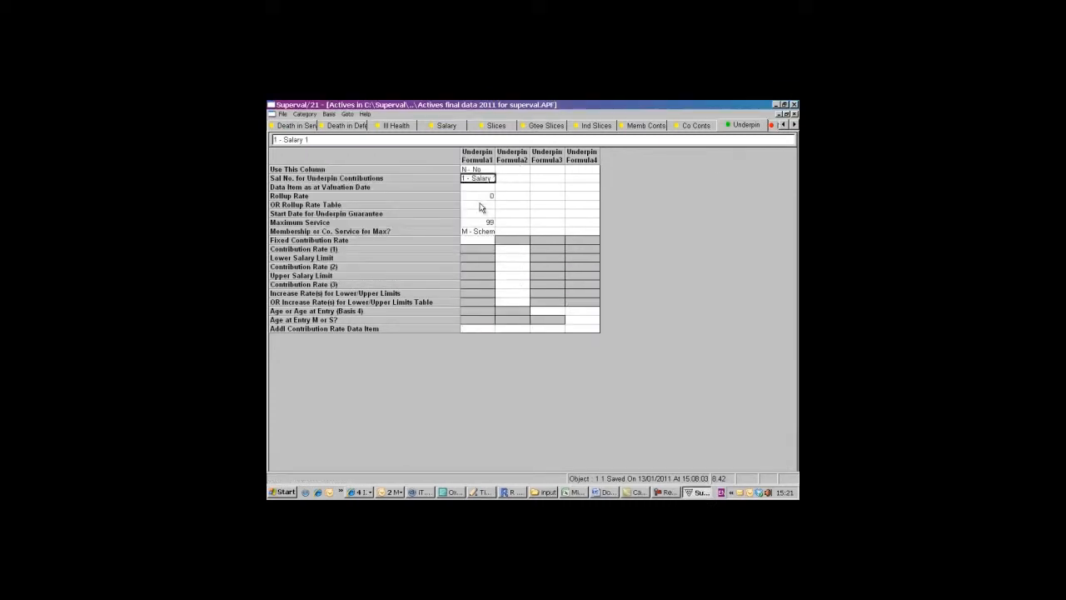
{"action": "left_click", "coordinate": [775, 125]}
{"action": "left_click", "coordinate": [774, 125]}
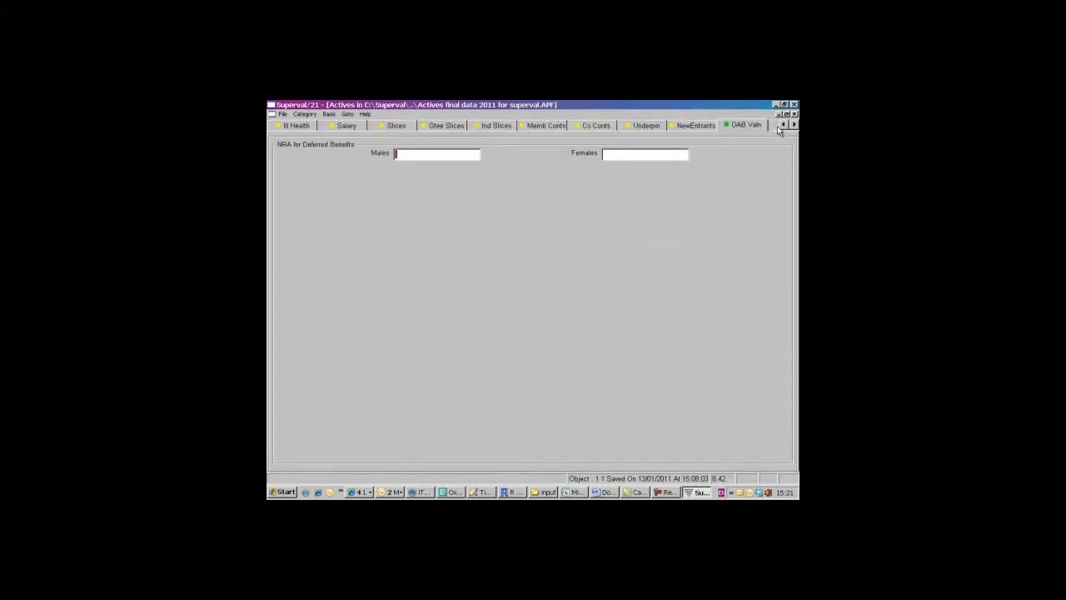
- Validate the Actives basis from the ill health parameters, without printing the validation message
{"action": "left_click", "coordinate": [297, 125]}
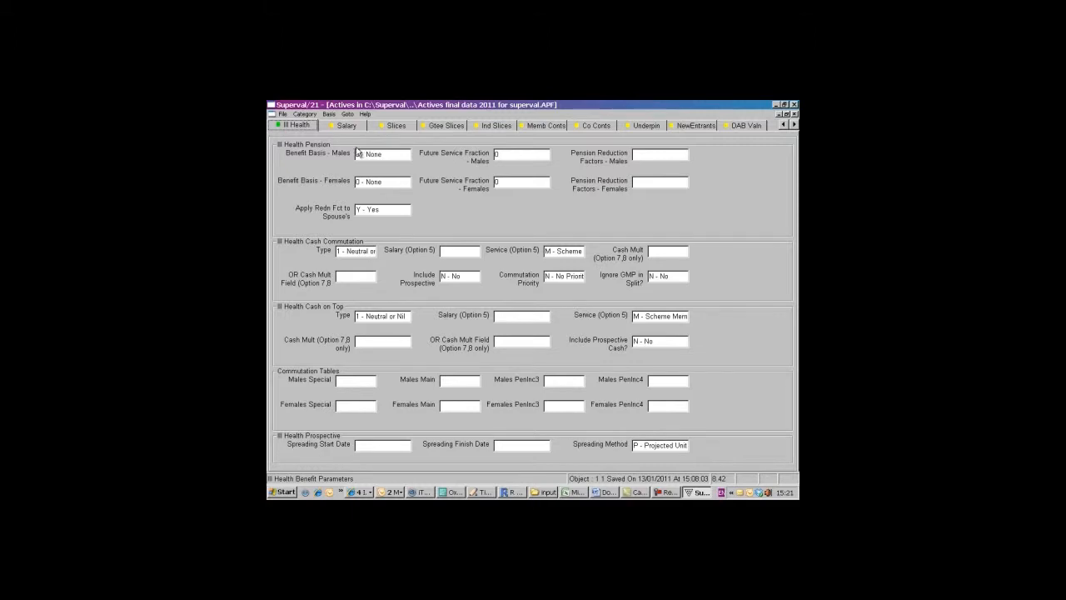
{"action": "left_click", "coordinate": [329, 114]}
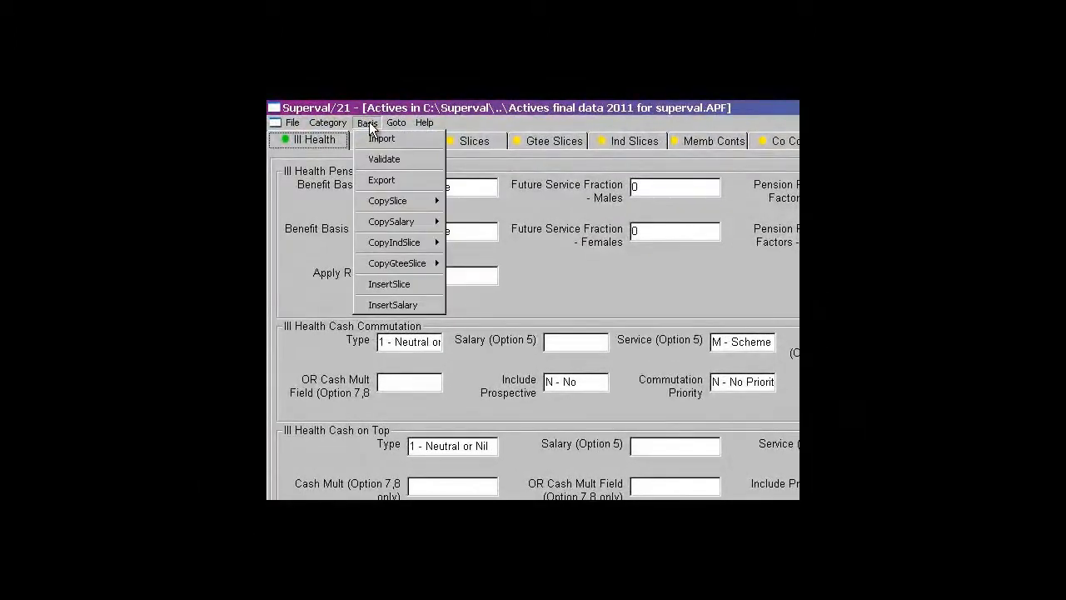
{"action": "left_click", "coordinate": [388, 159]}
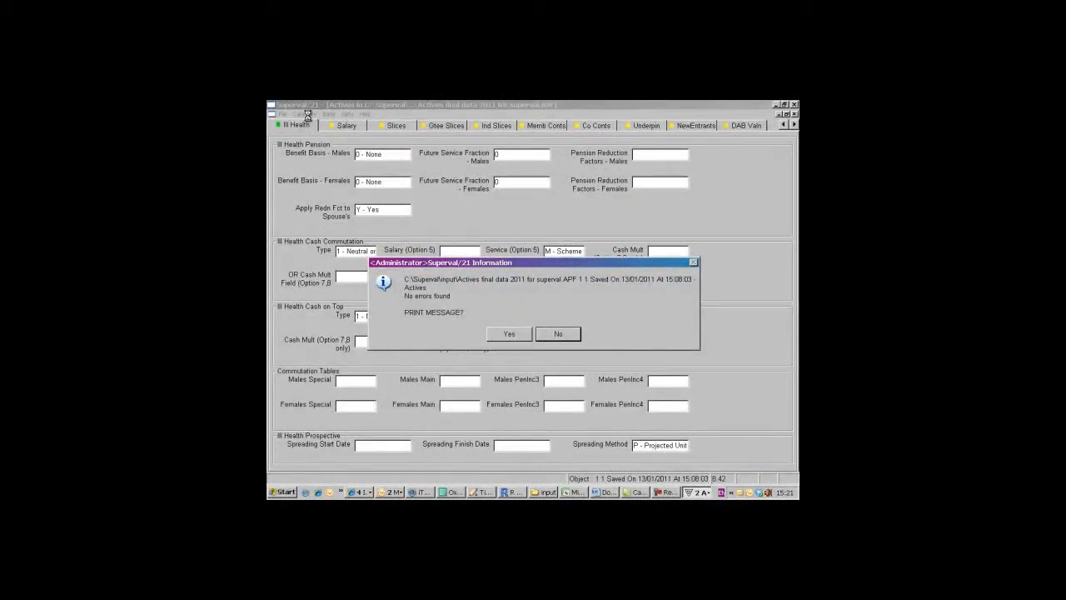
{"action": "left_click", "coordinate": [556, 334]}
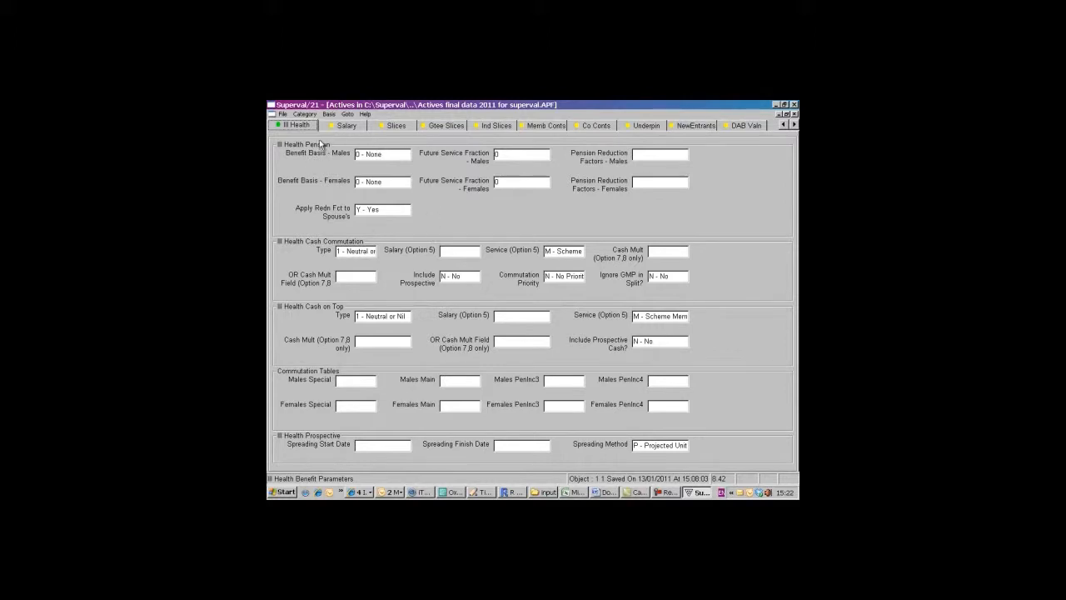
- Auto-generate the other Actives categories from the current basis, overwriting the ones already in the file
{"action": "left_click", "coordinate": [310, 115]}
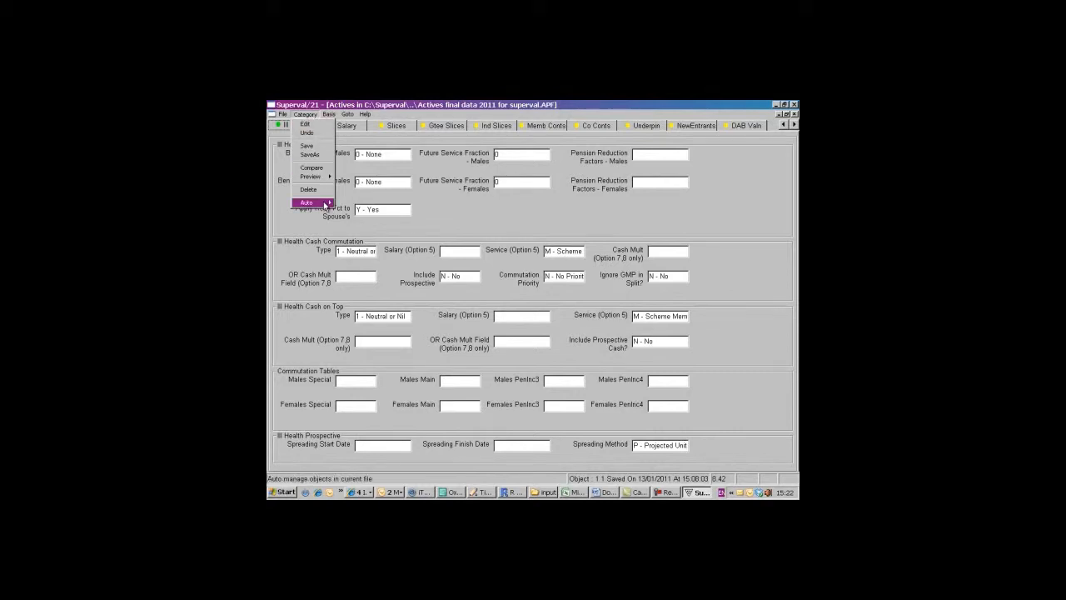
{"action": "mouse_move", "coordinate": [323, 204]}
{"action": "left_click", "coordinate": [358, 204]}
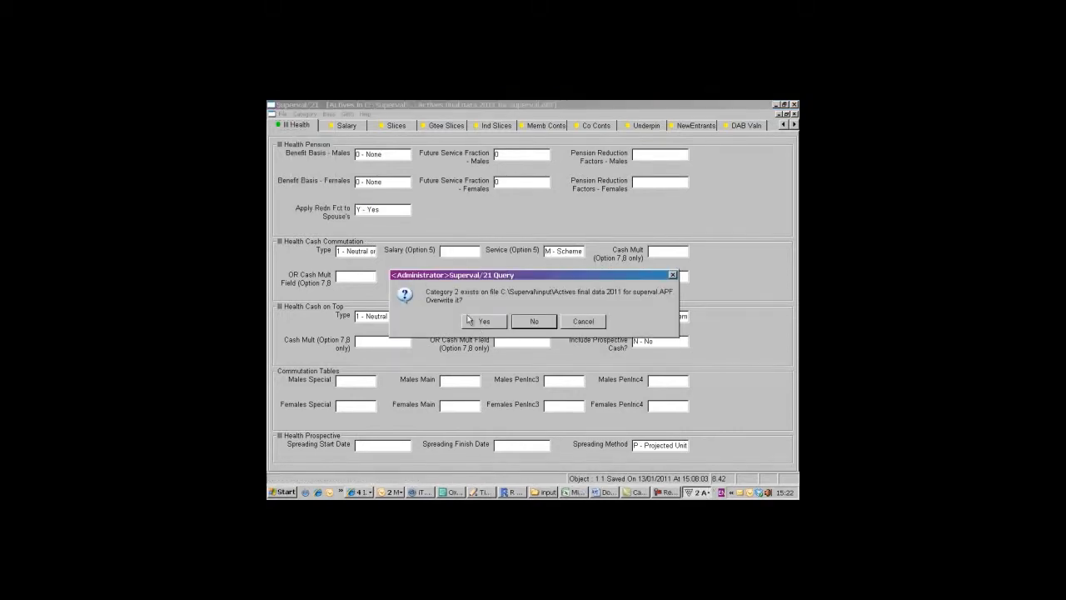
{"action": "left_click", "coordinate": [481, 323]}
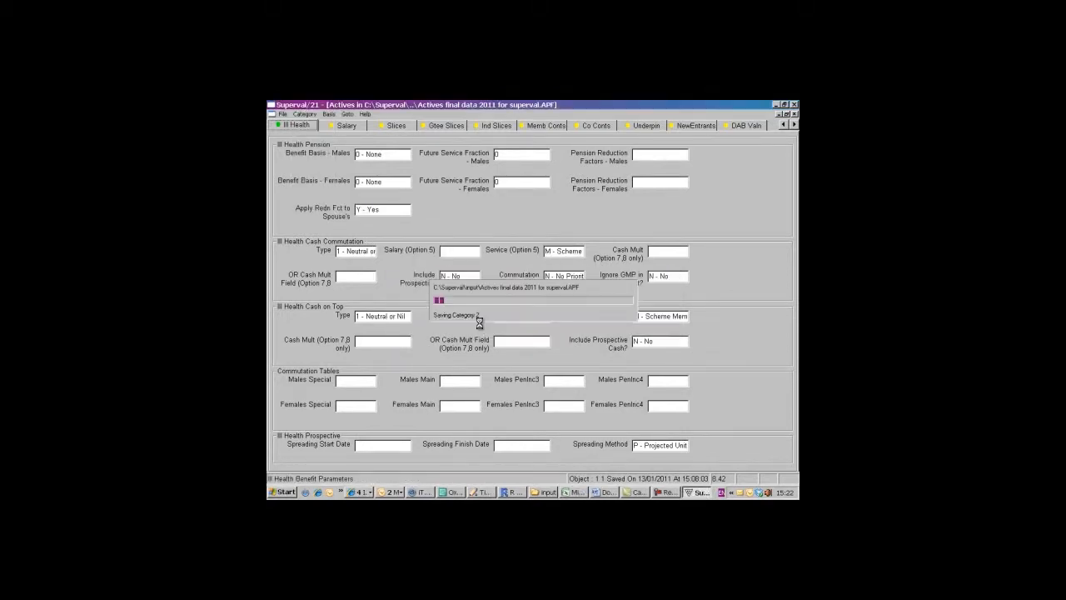
{"action": "left_click", "coordinate": [481, 322]}
{"action": "left_click", "coordinate": [482, 322]}
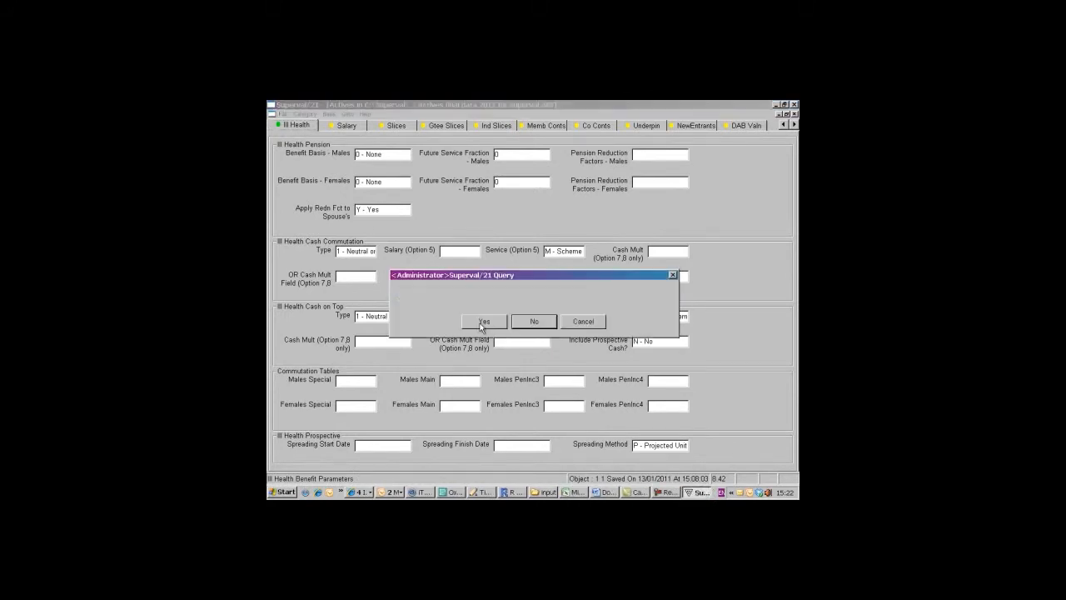
{"action": "left_click", "coordinate": [482, 323]}
{"action": "left_click", "coordinate": [482, 323]}
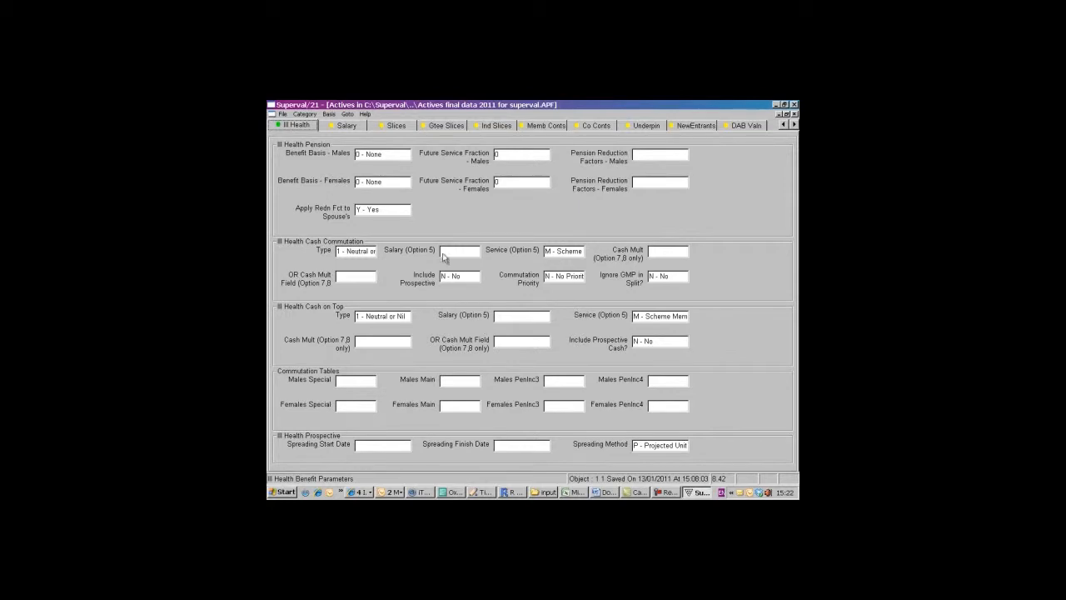
- Open Actives category 2 for editing
{"action": "left_click", "coordinate": [305, 115]}
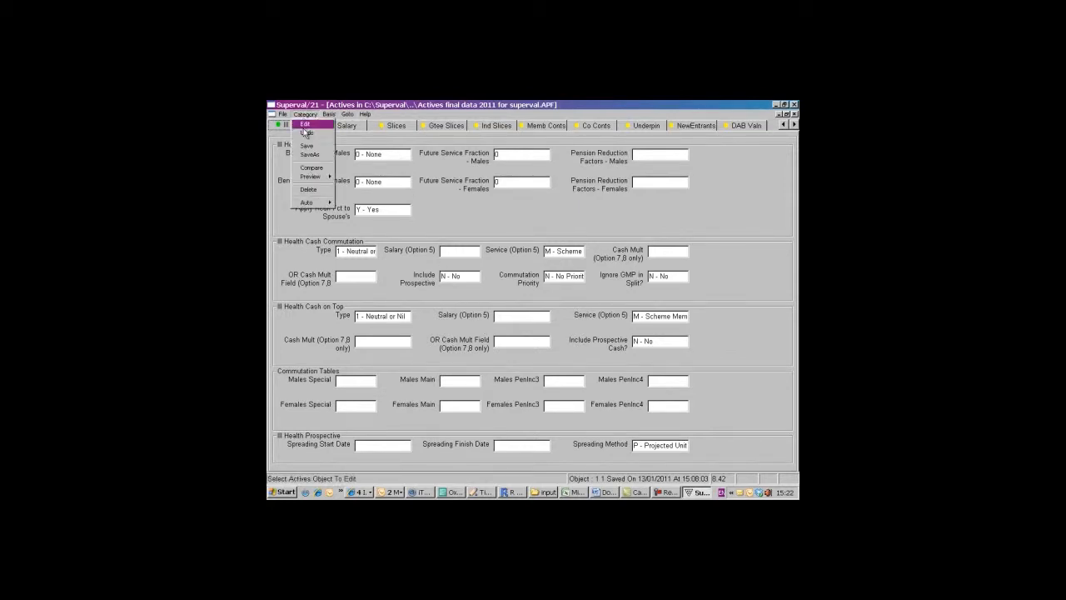
{"action": "left_click", "coordinate": [309, 132]}
{"action": "left_click", "coordinate": [476, 319]}
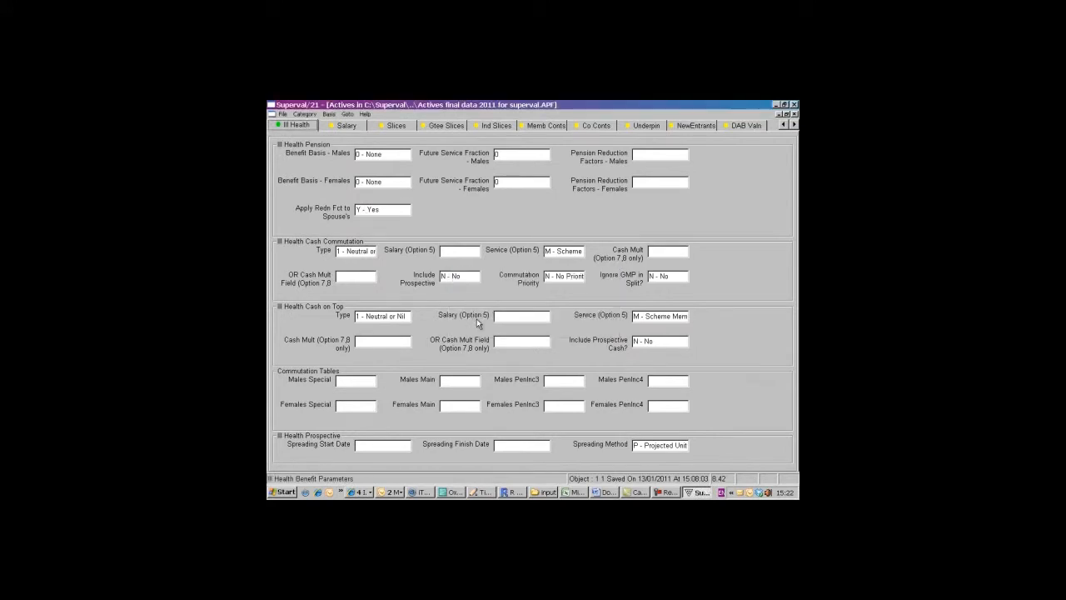
{"action": "left_click", "coordinate": [477, 309]}
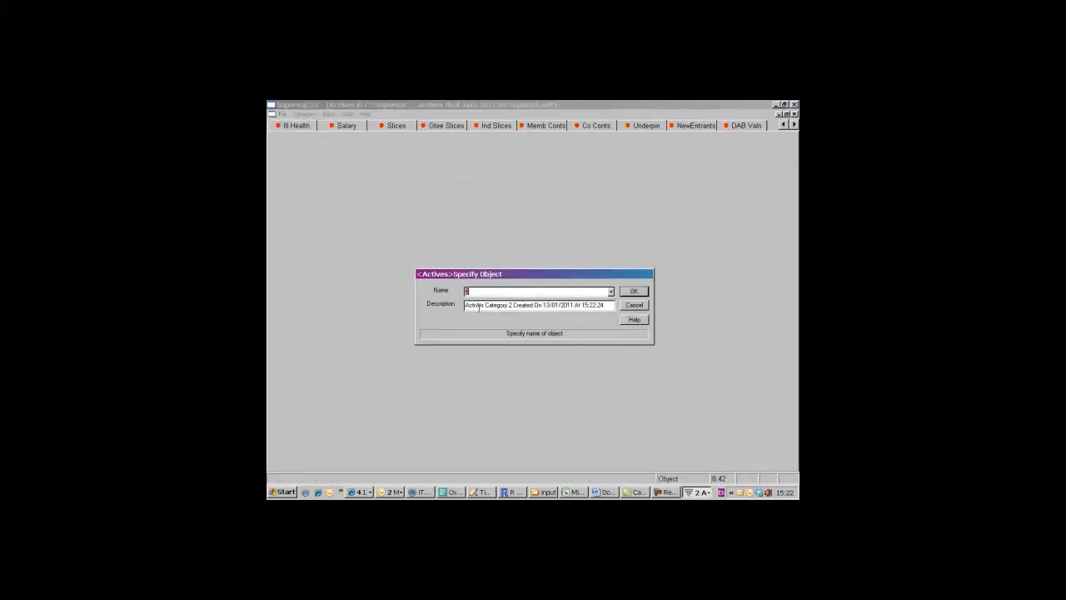
{"action": "left_click", "coordinate": [634, 291]}
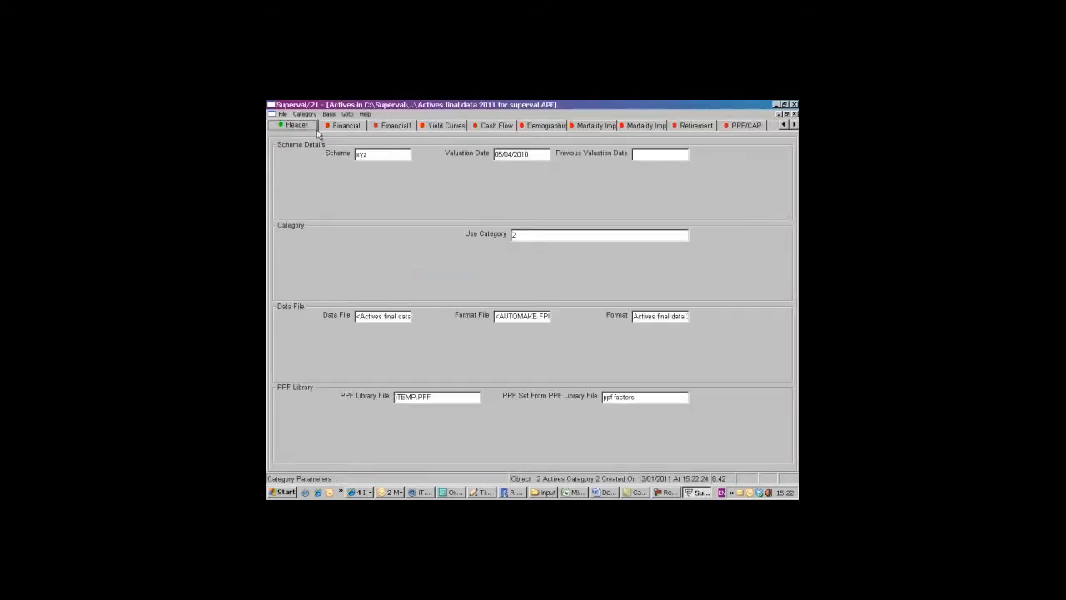
- Set the Main pension escalation rate of category 2 to 3 in the financial assumptions and save the changes
{"action": "left_click", "coordinate": [346, 125]}
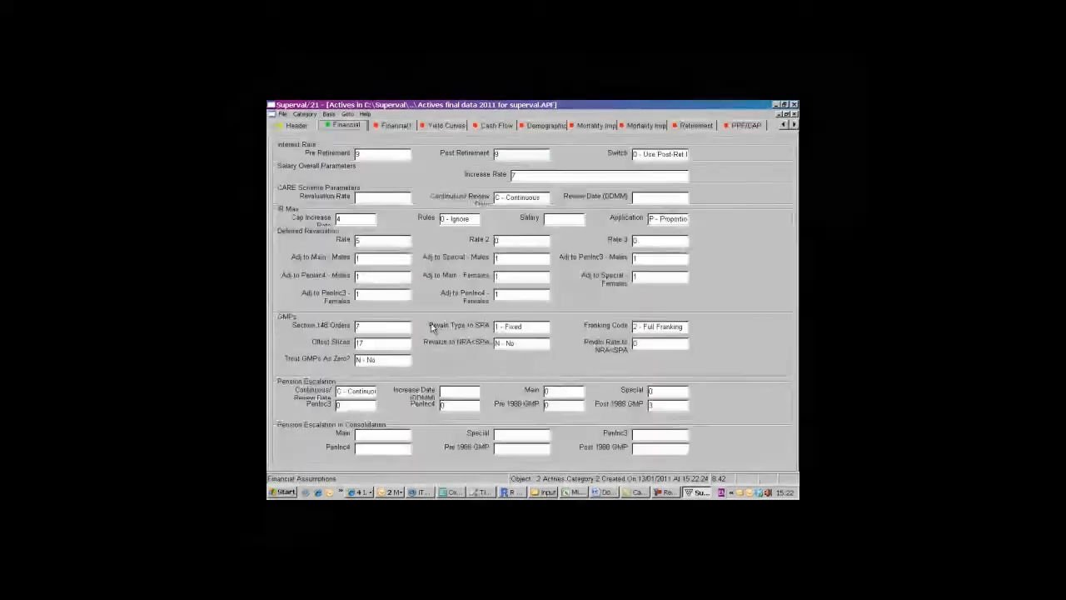
{"action": "double_click", "coordinate": [571, 392]}
{"action": "left_click", "coordinate": [305, 114]}
{"action": "left_click", "coordinate": [307, 124]}
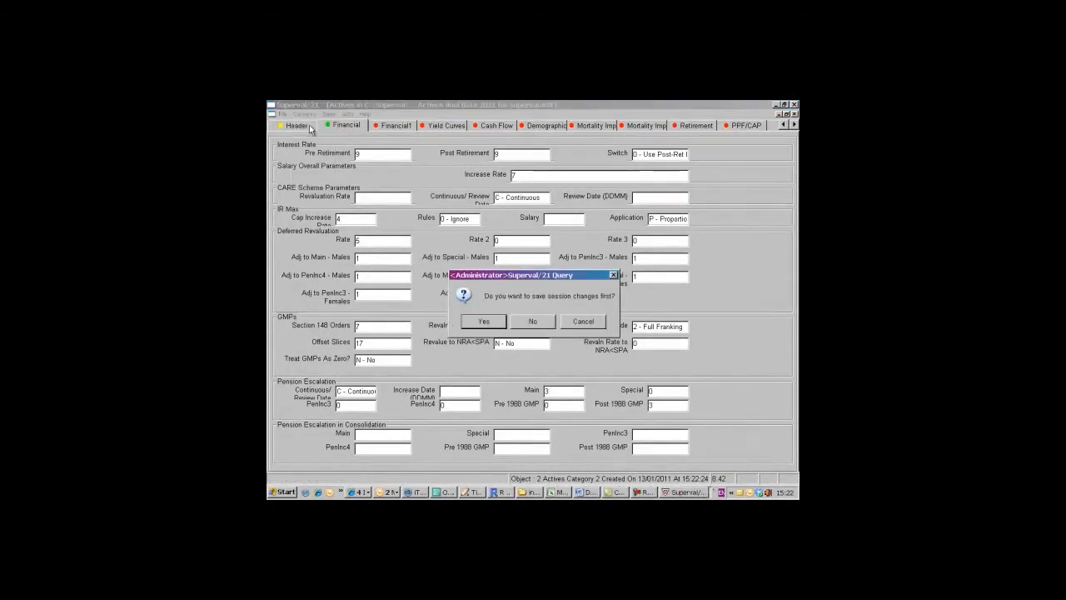
{"action": "left_click", "coordinate": [498, 323]}
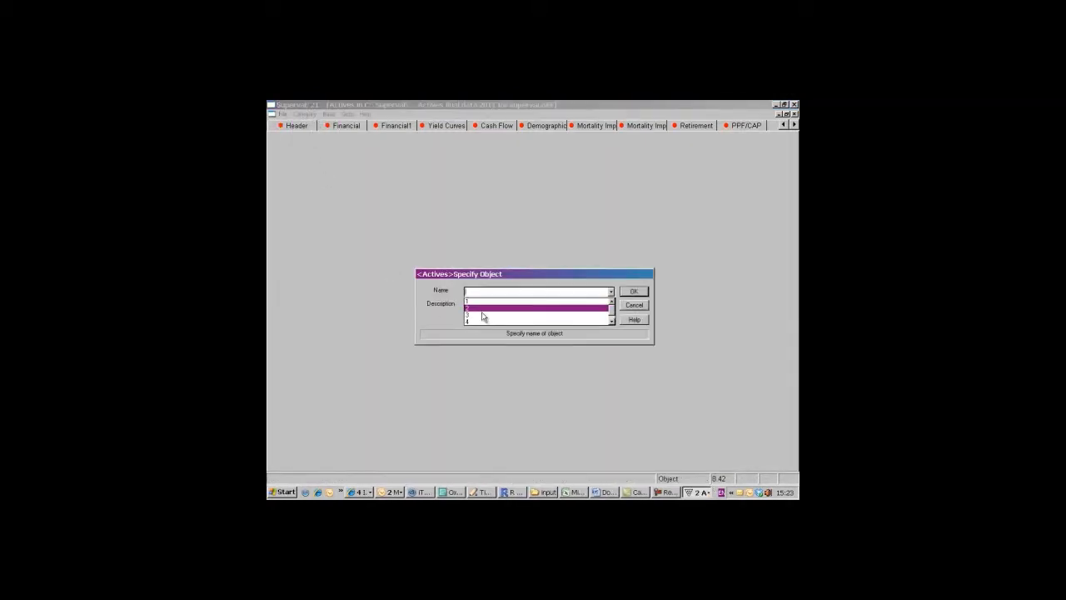
- Edit category 3 so its Main and Special pension escalation rates are both 3, and save the changes
{"action": "left_click", "coordinate": [482, 313]}
{"action": "left_click", "coordinate": [632, 292]}
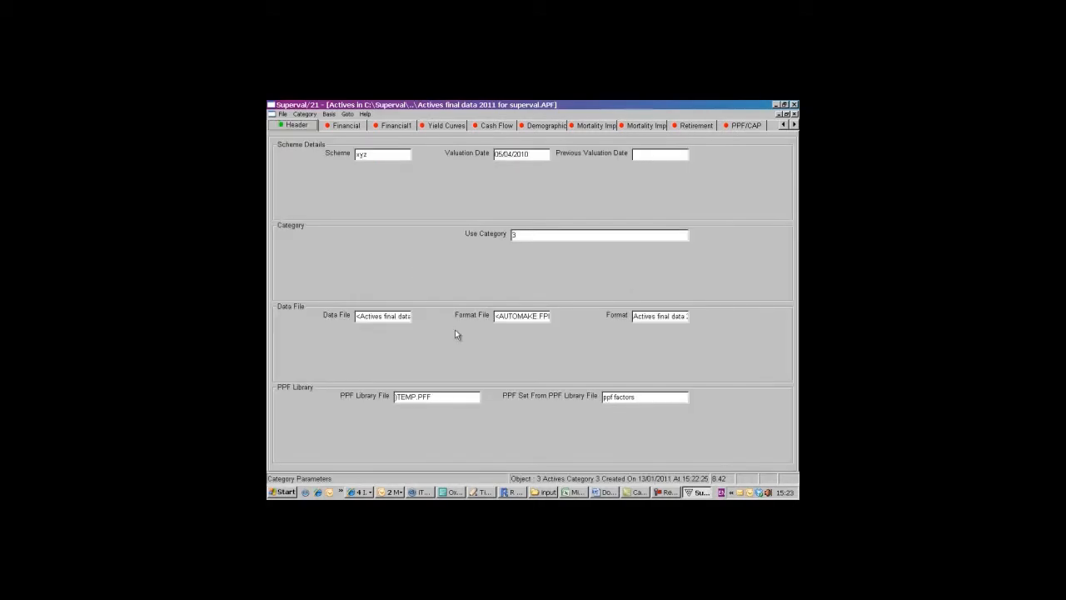
{"action": "left_click", "coordinate": [348, 125]}
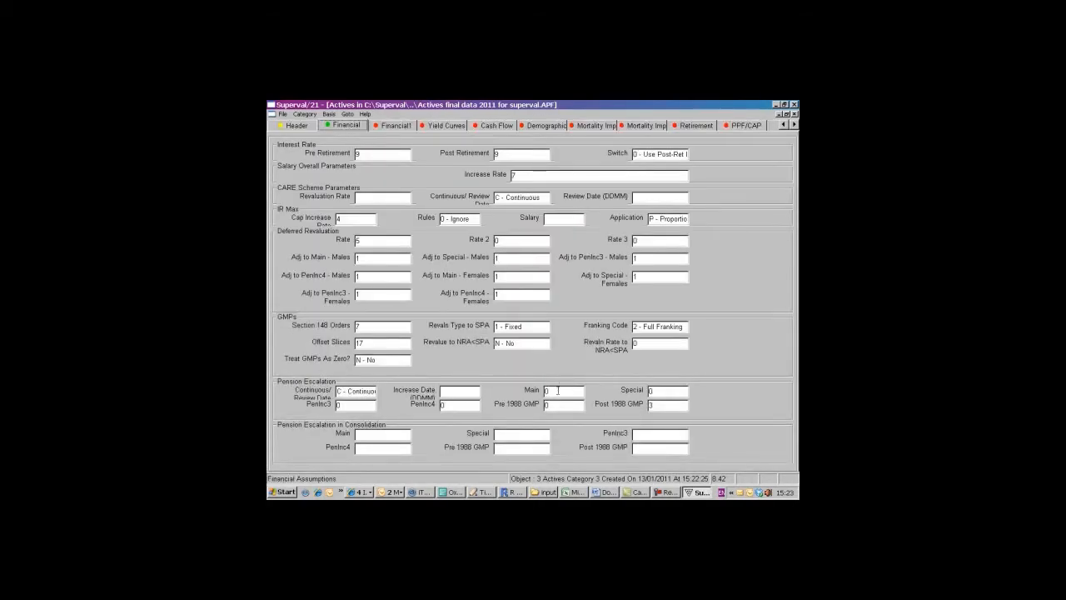
{"action": "type", "text": "3"}
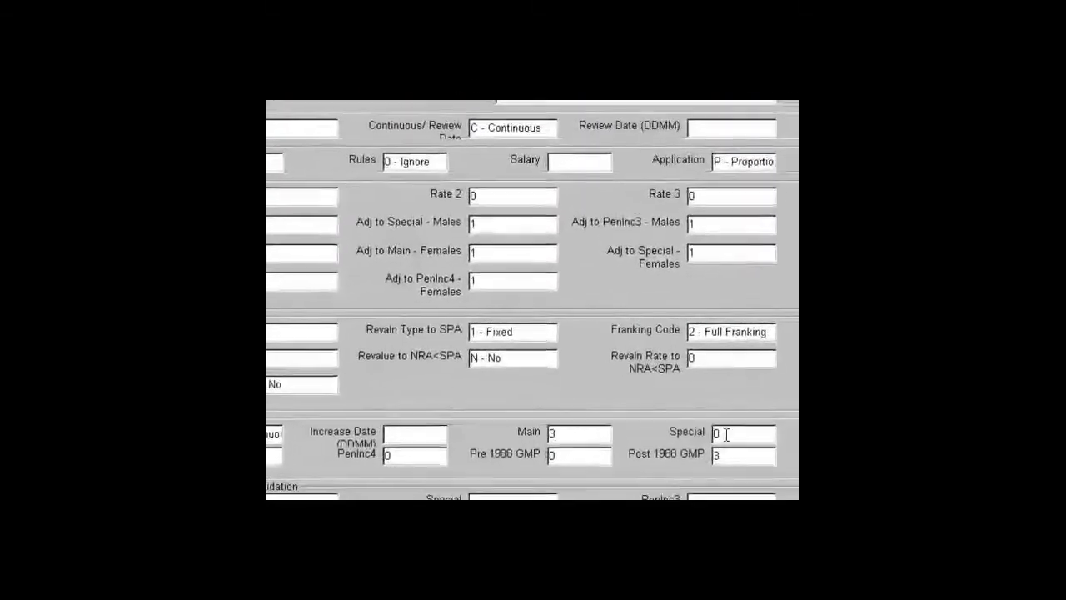
{"action": "left_click_drag", "start_coordinate": [654, 391], "coordinate": [638, 392]}
{"action": "type", "text": "3"}
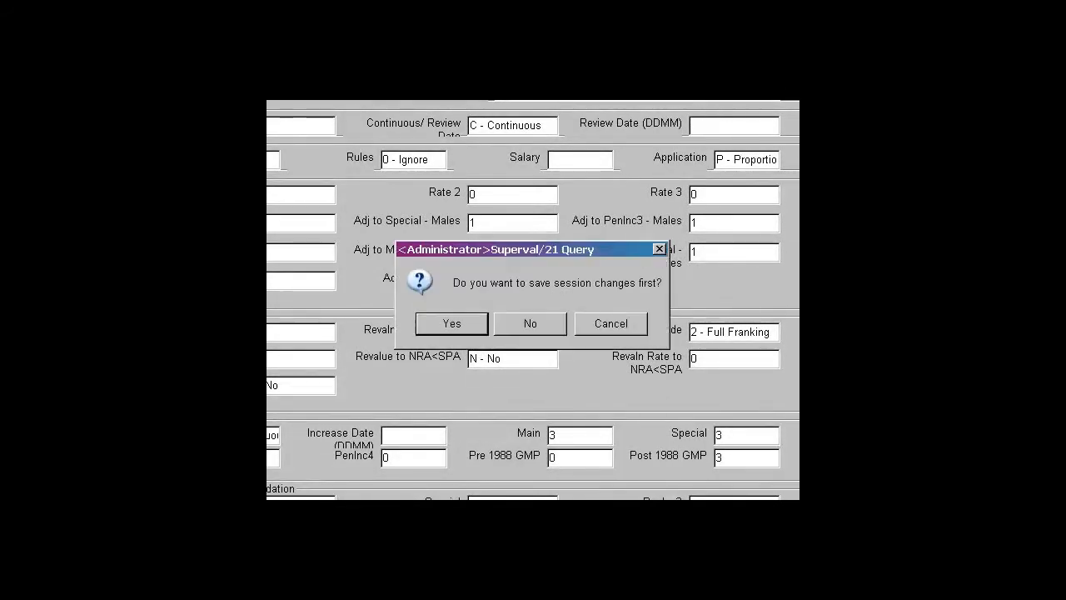
{"action": "left_click", "coordinate": [440, 326]}
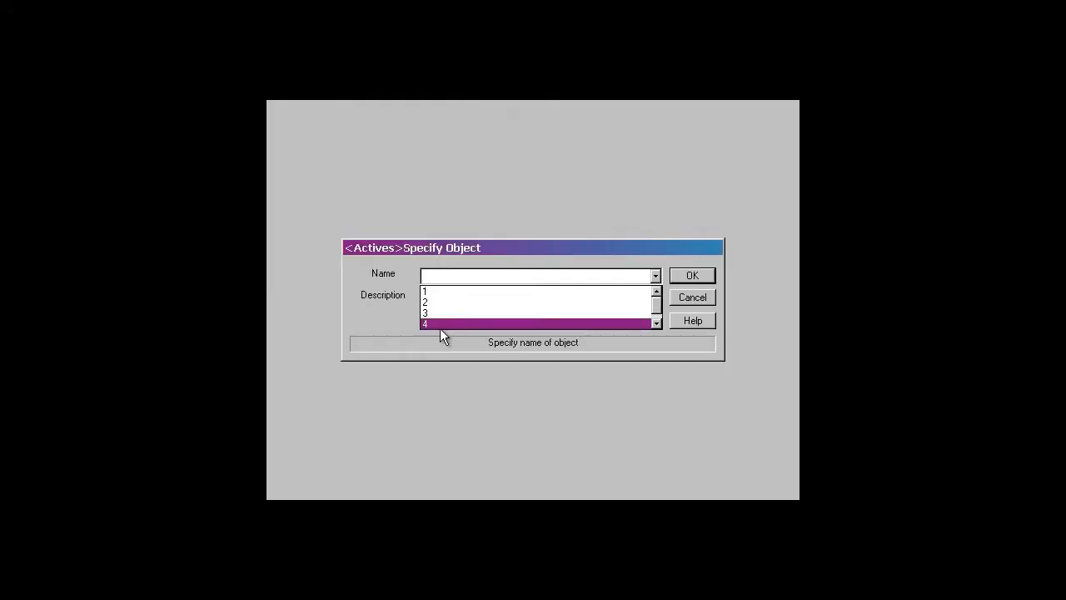
- Edit category 4 so its pension escalation rates are 4 for Main and 3 for Special, and save the changes
{"action": "left_click", "coordinate": [656, 276]}
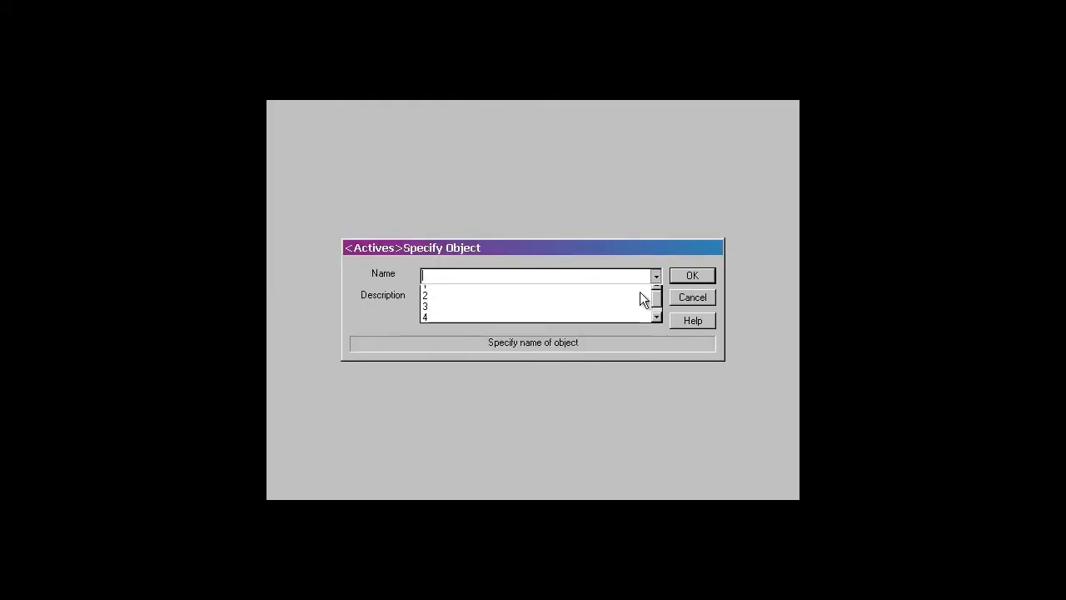
{"action": "left_click", "coordinate": [609, 319]}
{"action": "left_click", "coordinate": [669, 282]}
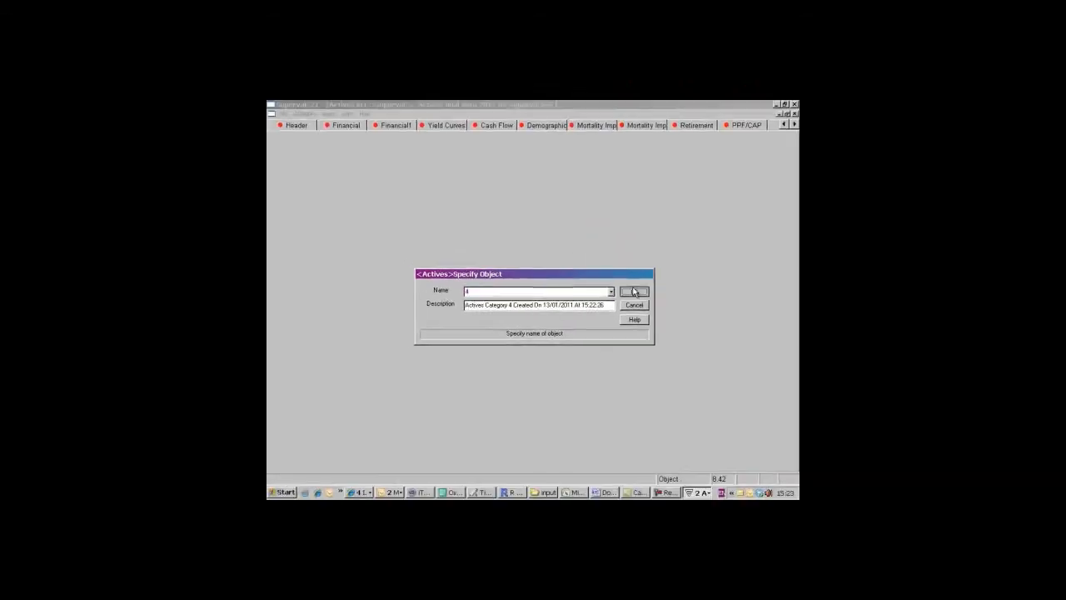
{"action": "left_click", "coordinate": [347, 124]}
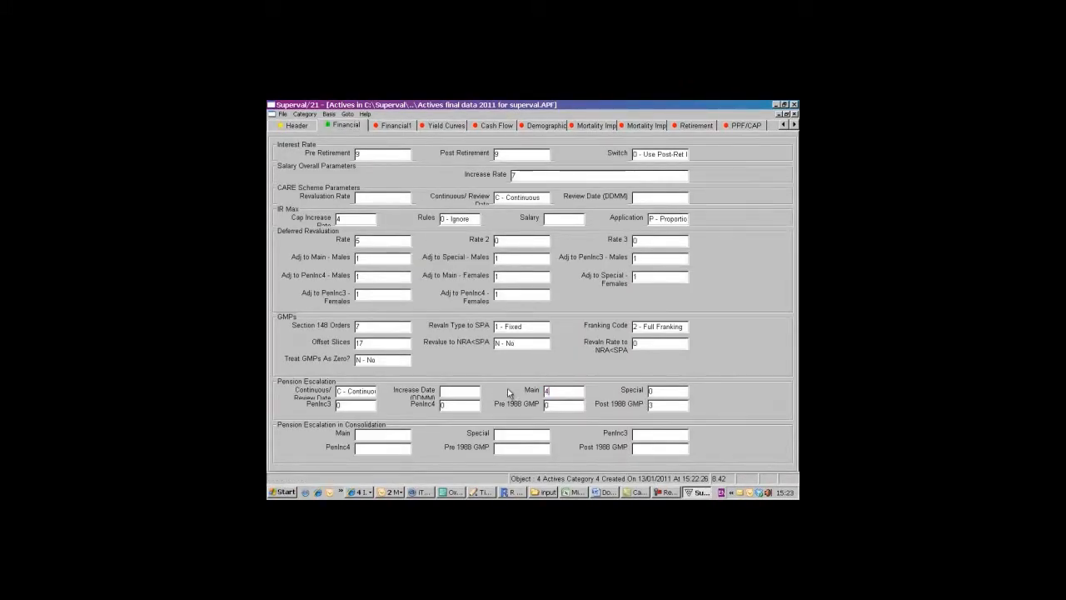
{"action": "left_click", "coordinate": [657, 393]}
{"action": "type", "text": "3"}
{"action": "left_click", "coordinate": [306, 115]}
{"action": "left_click", "coordinate": [310, 125]}
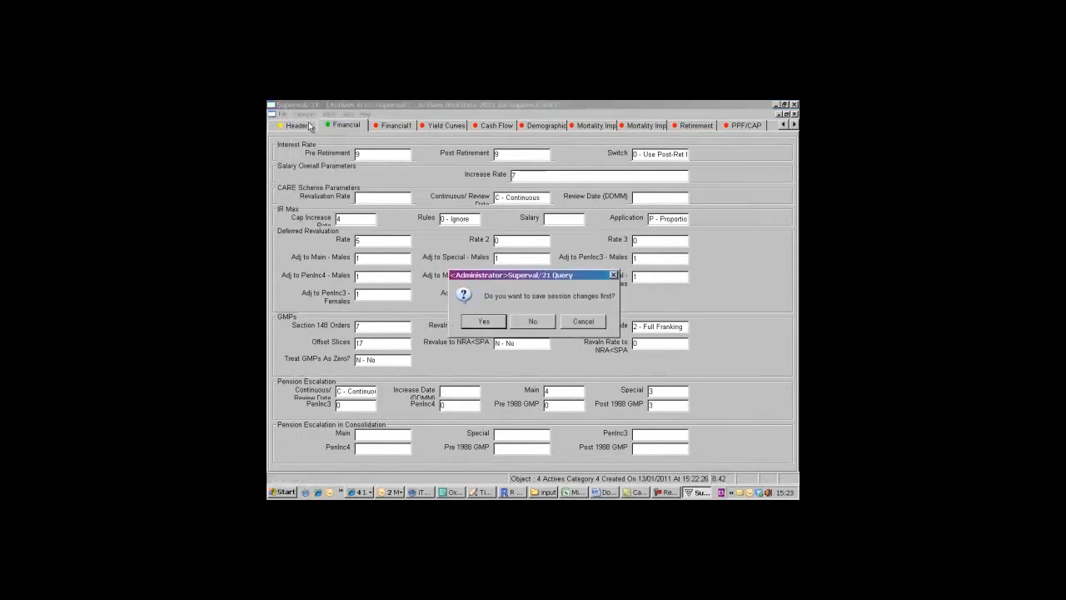
{"action": "left_click", "coordinate": [490, 322]}
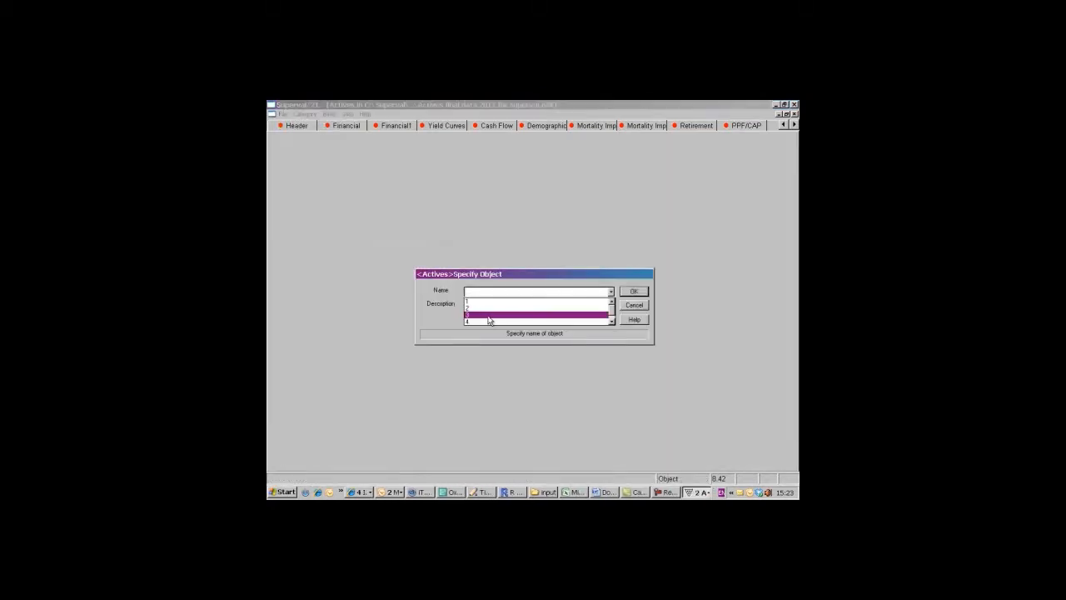
- Open Actives category 5 for editing
{"action": "left_click", "coordinate": [612, 323]}
{"action": "left_click", "coordinate": [612, 322]}
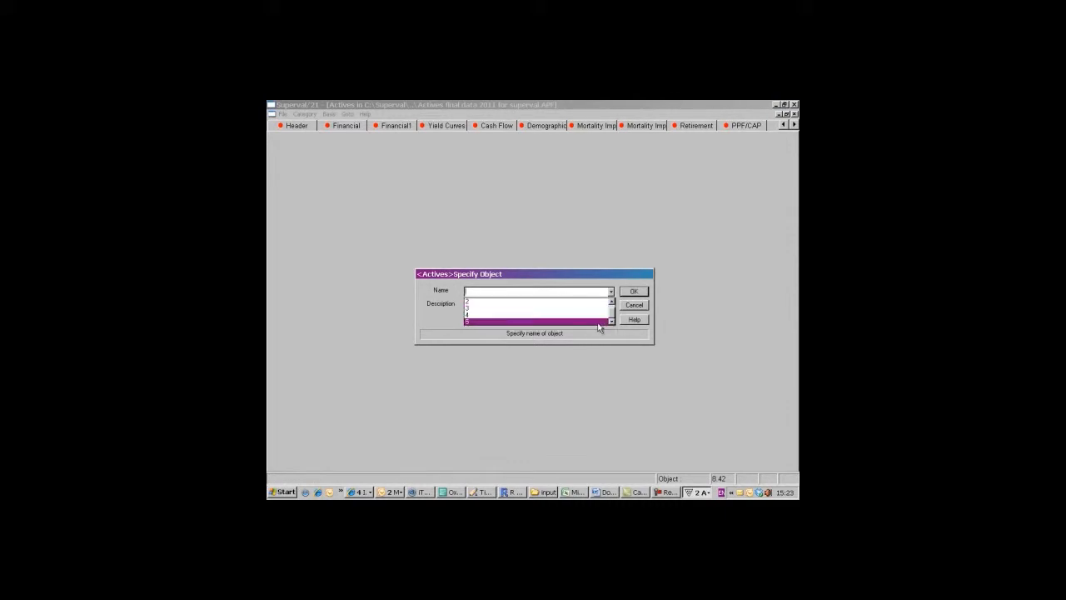
{"action": "left_click", "coordinate": [597, 322]}
{"action": "left_click", "coordinate": [633, 292]}
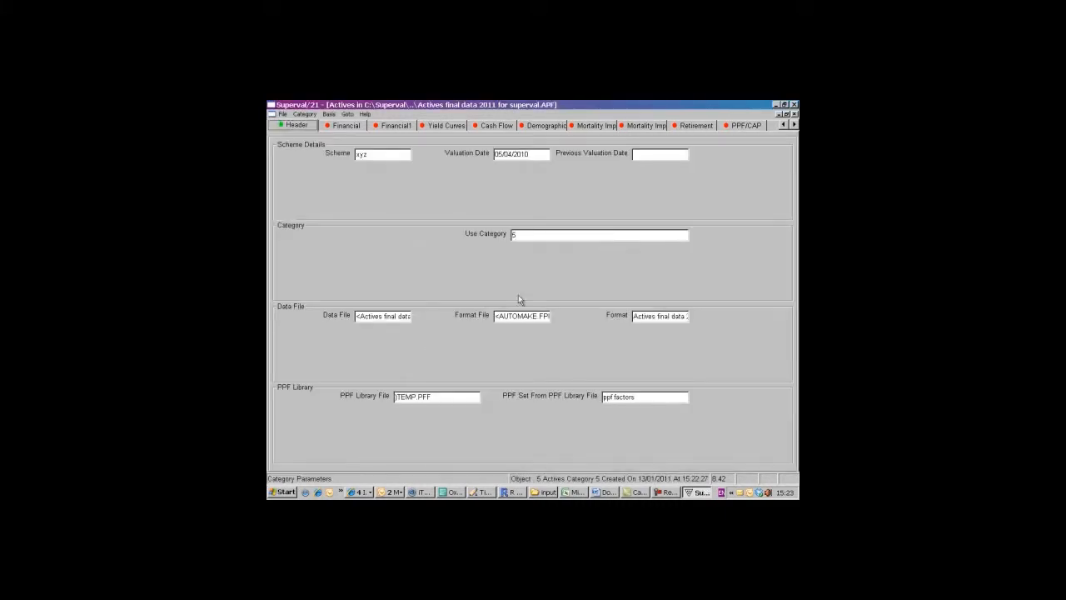
- Set the Main and Special pension escalation rates of category 5 to 4, then save and close the Actives basis
{"action": "left_click", "coordinate": [345, 125]}
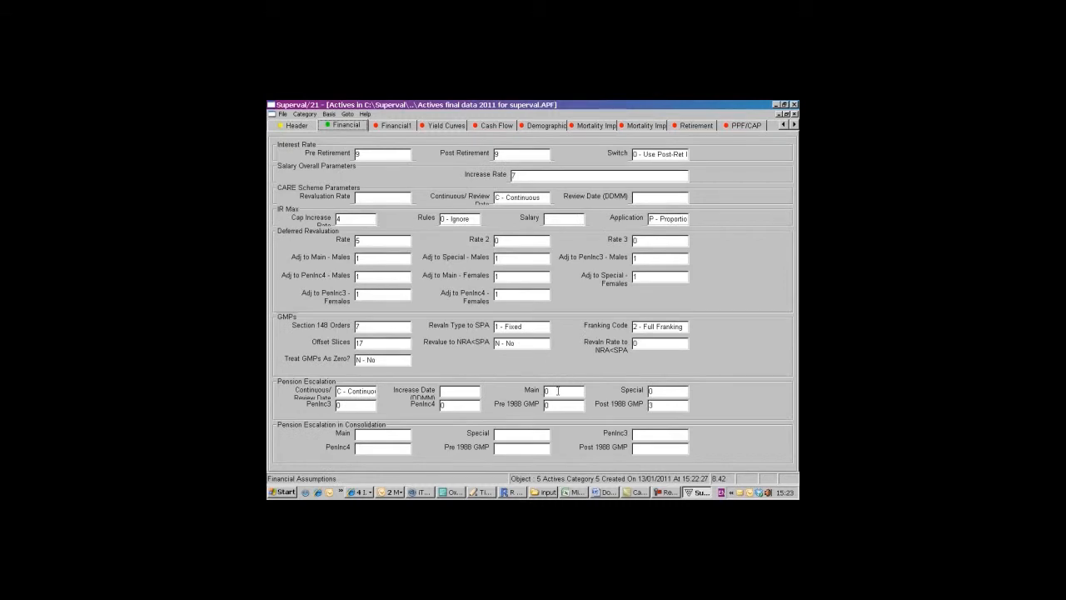
{"action": "type", "text": "4"}
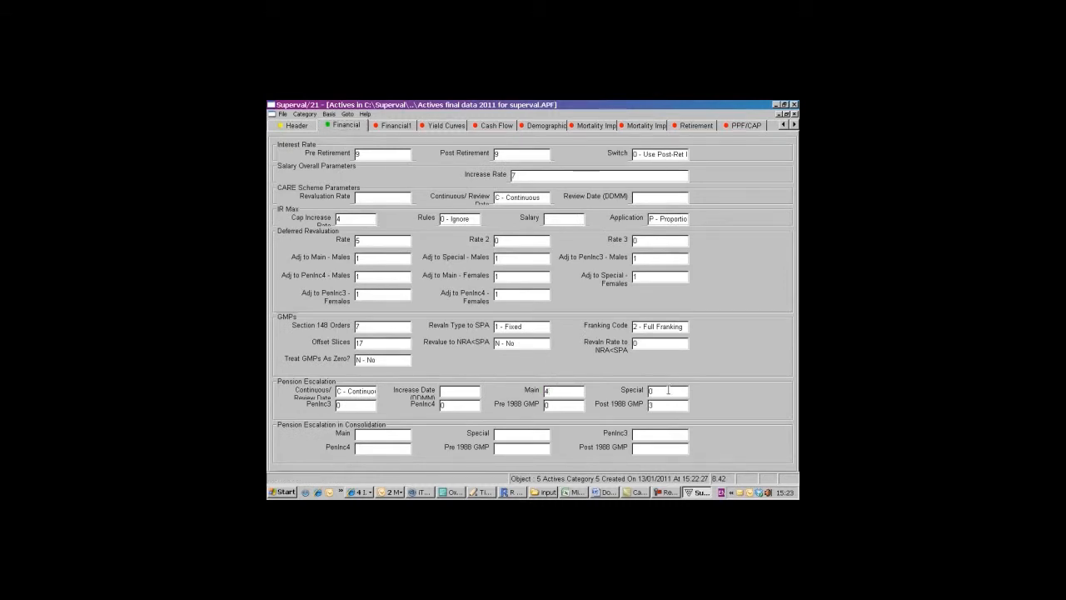
{"action": "left_click_drag", "start_coordinate": [669, 391], "coordinate": [639, 392]}
{"action": "type", "text": "4"}
{"action": "left_click", "coordinate": [305, 114]}
{"action": "left_click", "coordinate": [305, 114]}
{"action": "left_click", "coordinate": [794, 114]}
{"action": "left_click", "coordinate": [499, 322]}
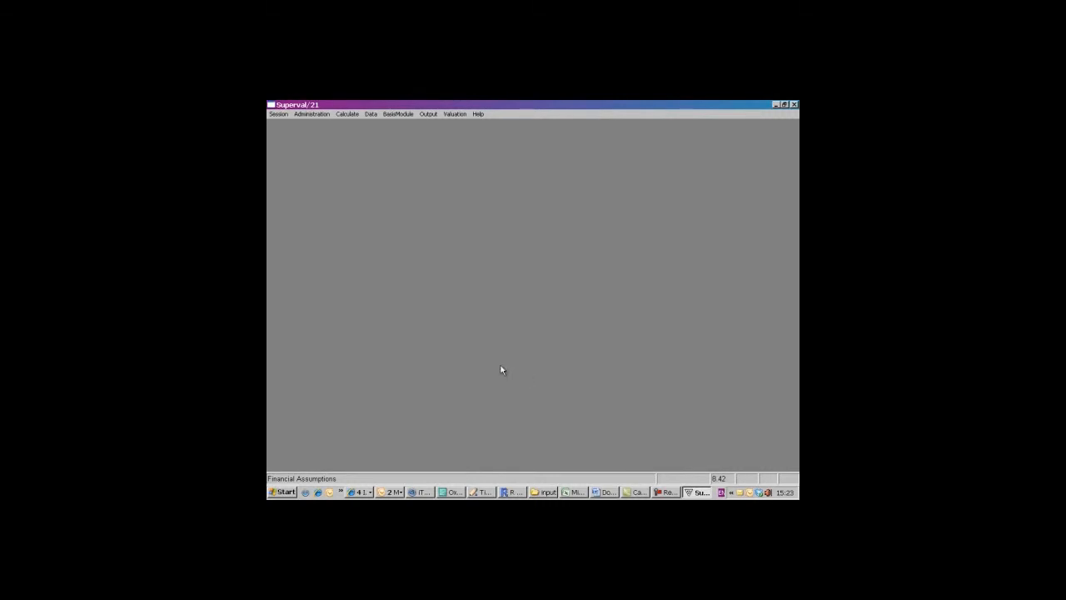
- Open the Enhanced Deferreds basis for the 2011 deferred final data and edit category 1
{"action": "left_click", "coordinate": [398, 114]}
{"action": "mouse_move", "coordinate": [400, 123]}
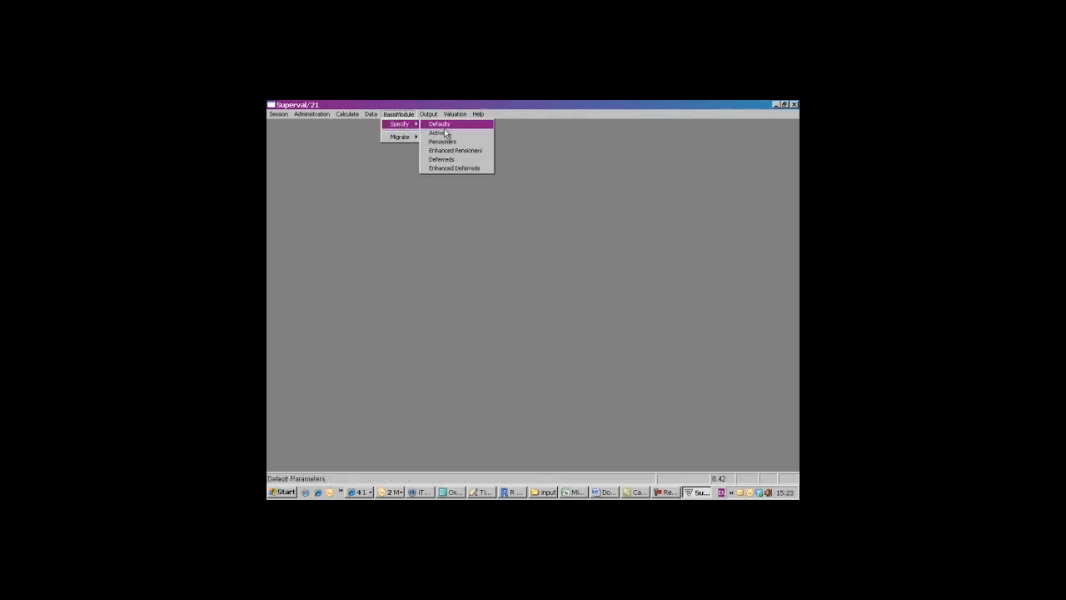
{"action": "left_click", "coordinate": [456, 170]}
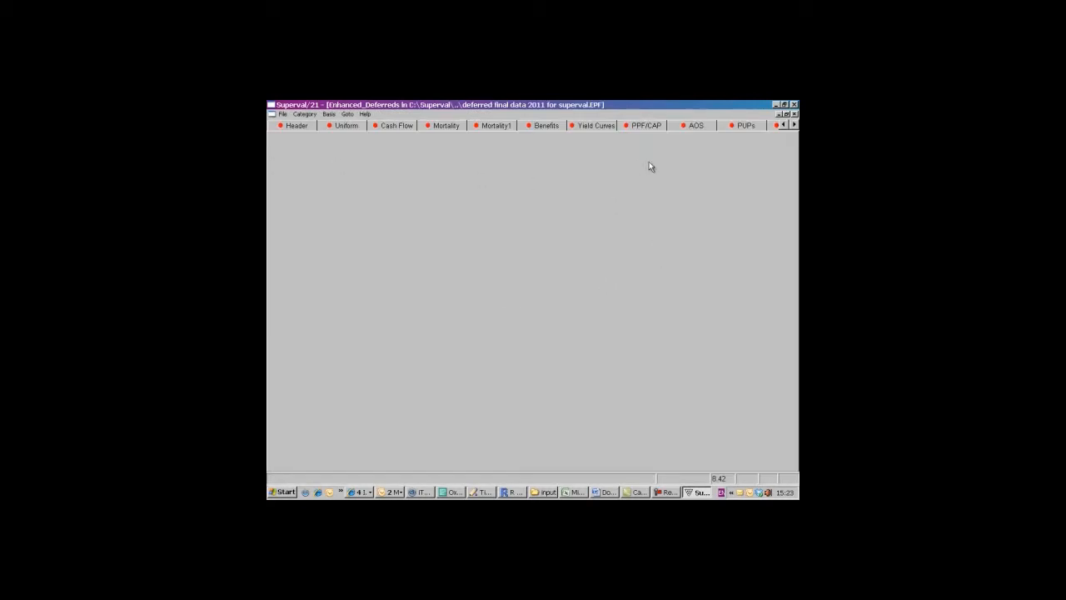
{"action": "left_click", "coordinate": [304, 114]}
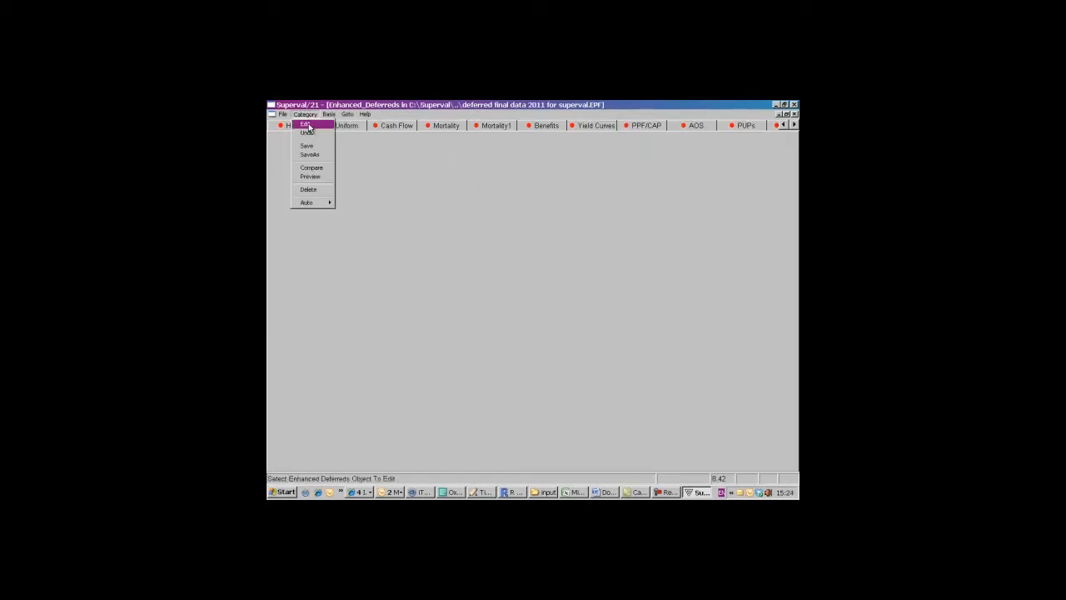
{"action": "left_click", "coordinate": [306, 125]}
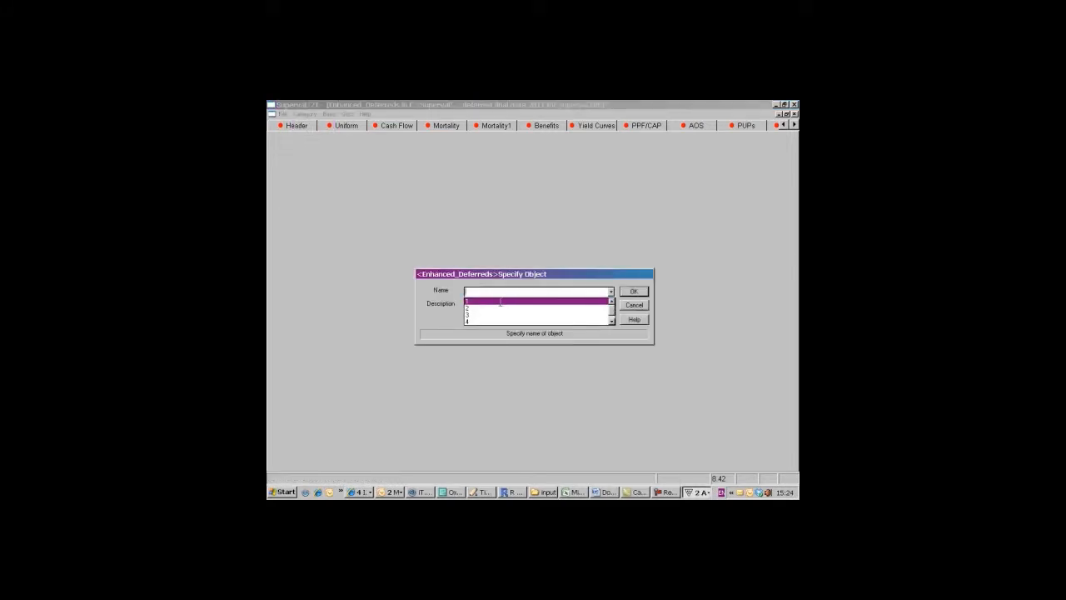
{"action": "left_click", "coordinate": [626, 292]}
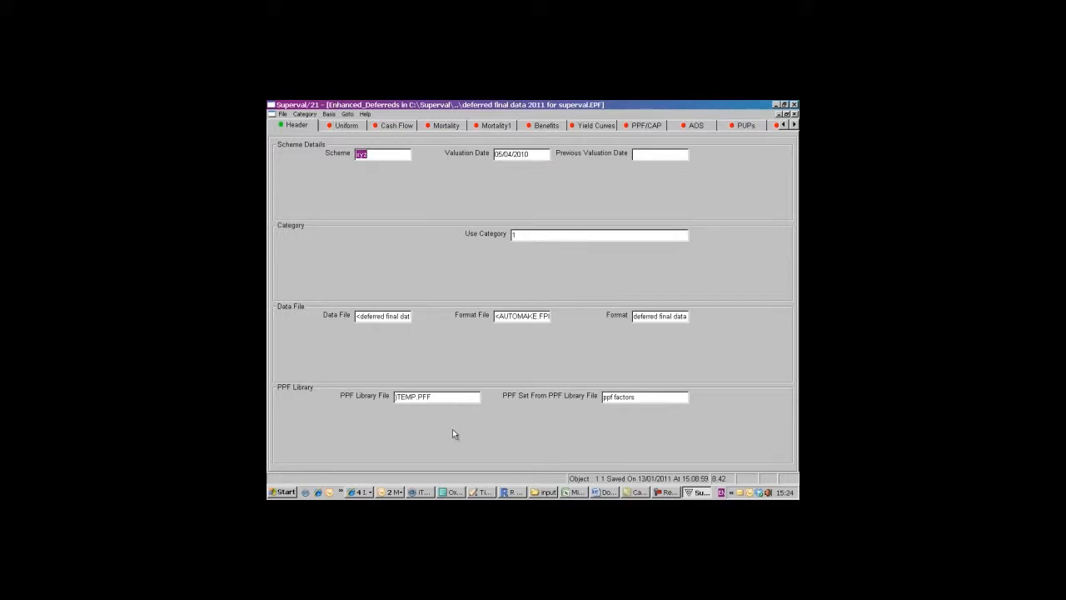
- Set the proportion married tables to H010 - MALE 80 and H011 - FEMALE 70, and the Main pension escalation rate to 0
{"action": "left_click", "coordinate": [348, 126]}
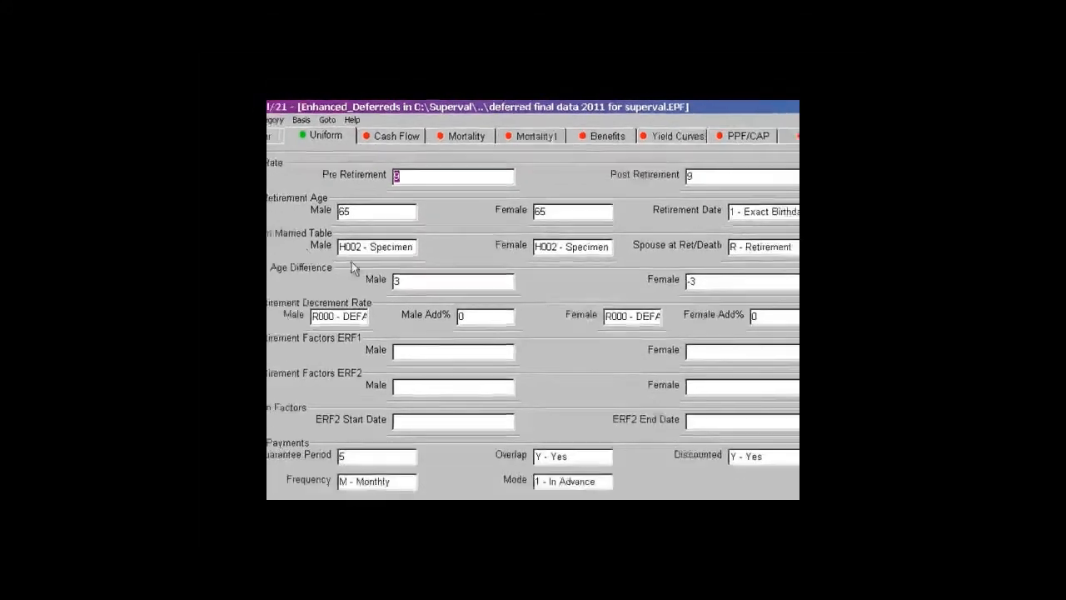
{"action": "double_click", "coordinate": [365, 267]}
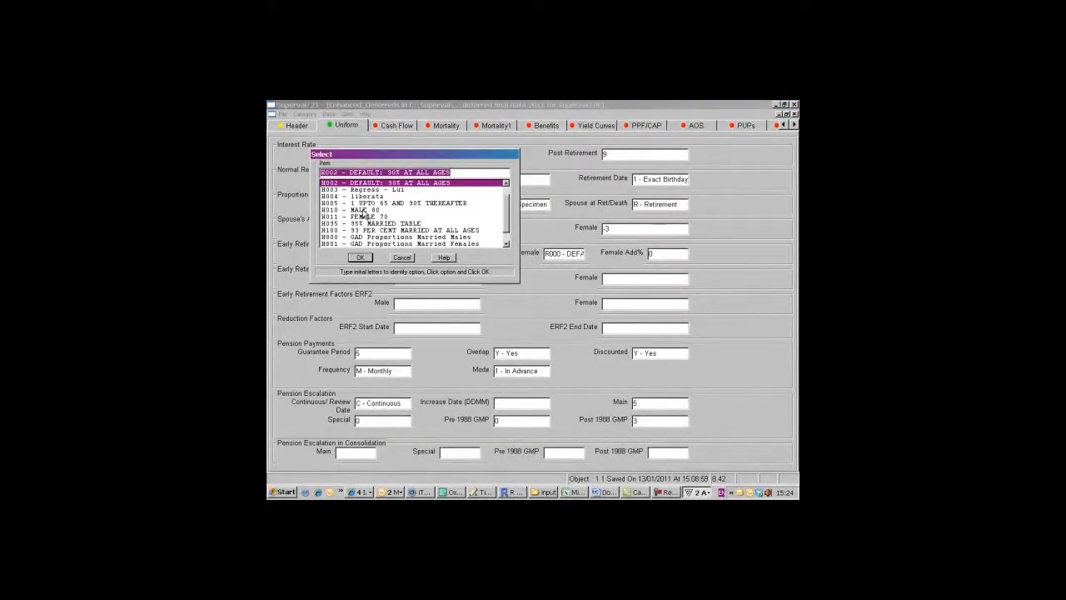
{"action": "left_click", "coordinate": [365, 210]}
{"action": "left_click", "coordinate": [366, 259]}
{"action": "double_click", "coordinate": [530, 203]}
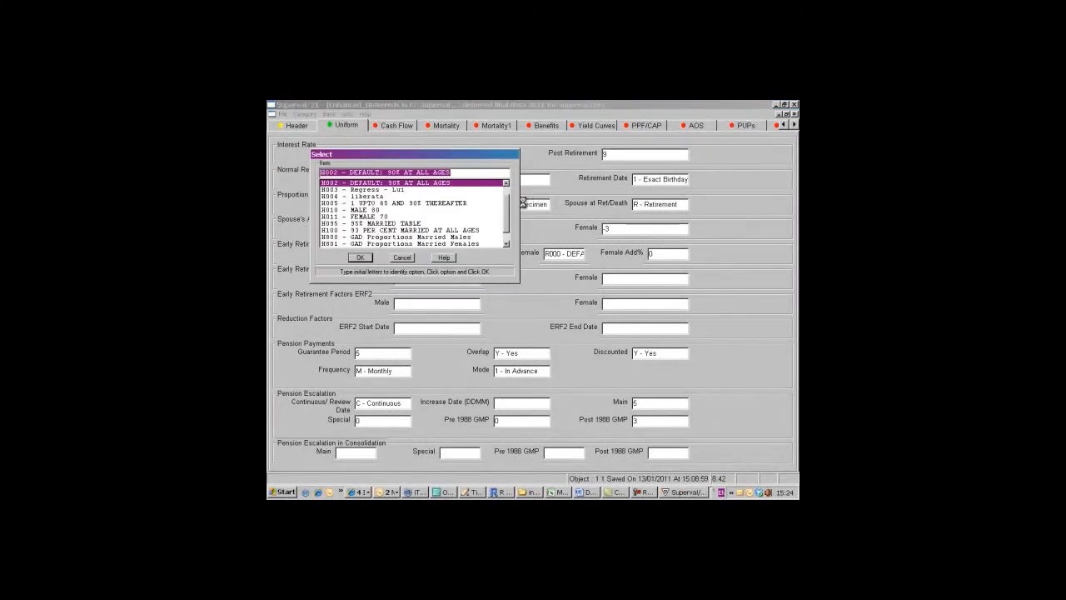
{"action": "left_click", "coordinate": [366, 217]}
{"action": "left_click", "coordinate": [365, 258]}
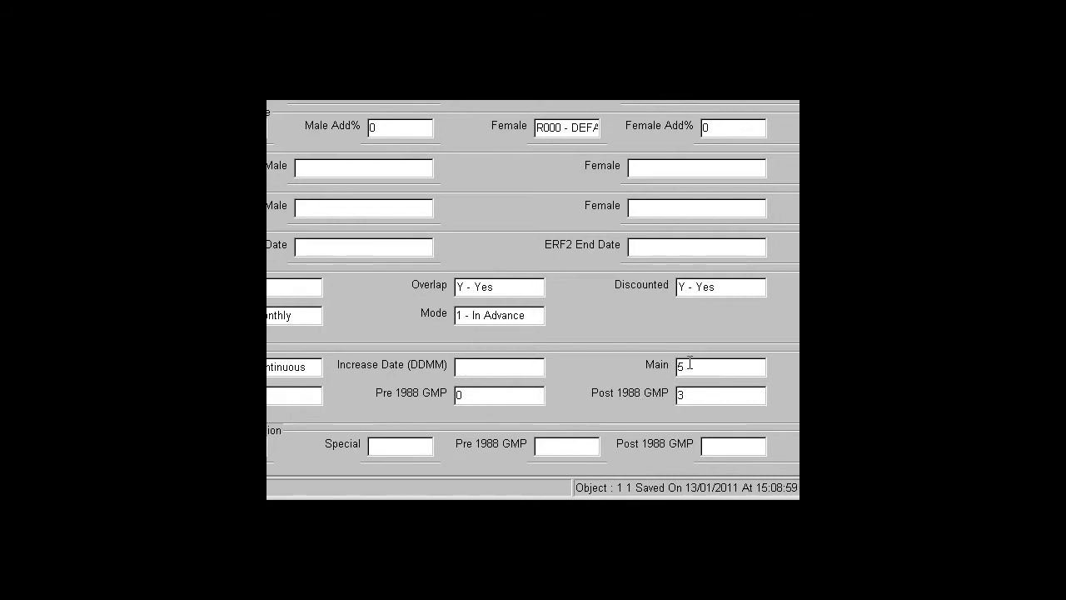
{"action": "double_click", "coordinate": [689, 364]}
{"action": "type", "text": "0"}
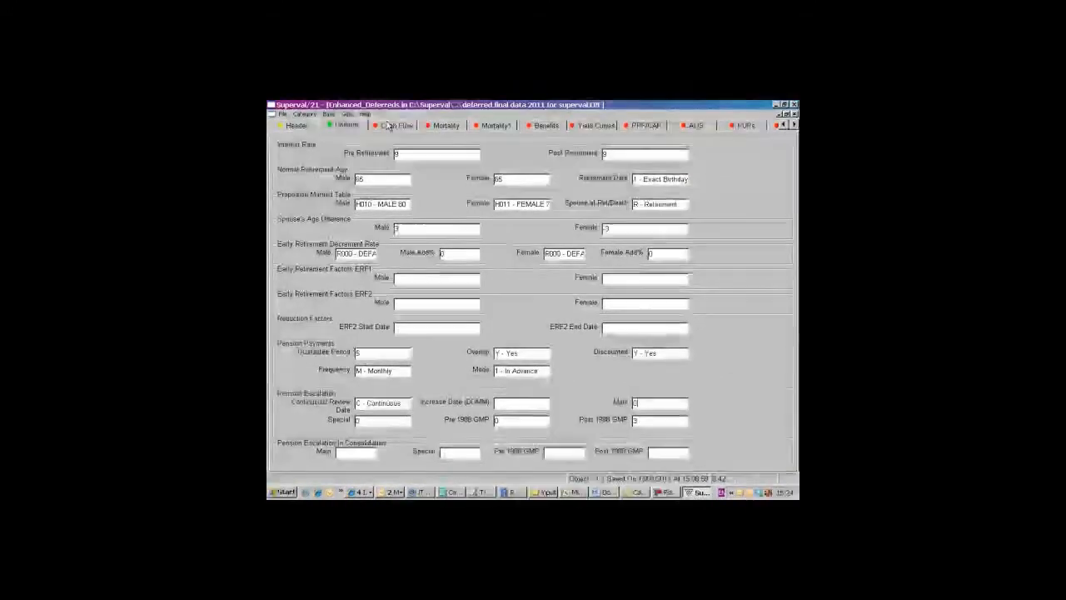
- Set the pre-retirement mortality tables to D013 - PMA92Base for males and D014 - PFA92 Base Amounts for females
{"action": "left_click", "coordinate": [388, 125]}
{"action": "left_click", "coordinate": [450, 126]}
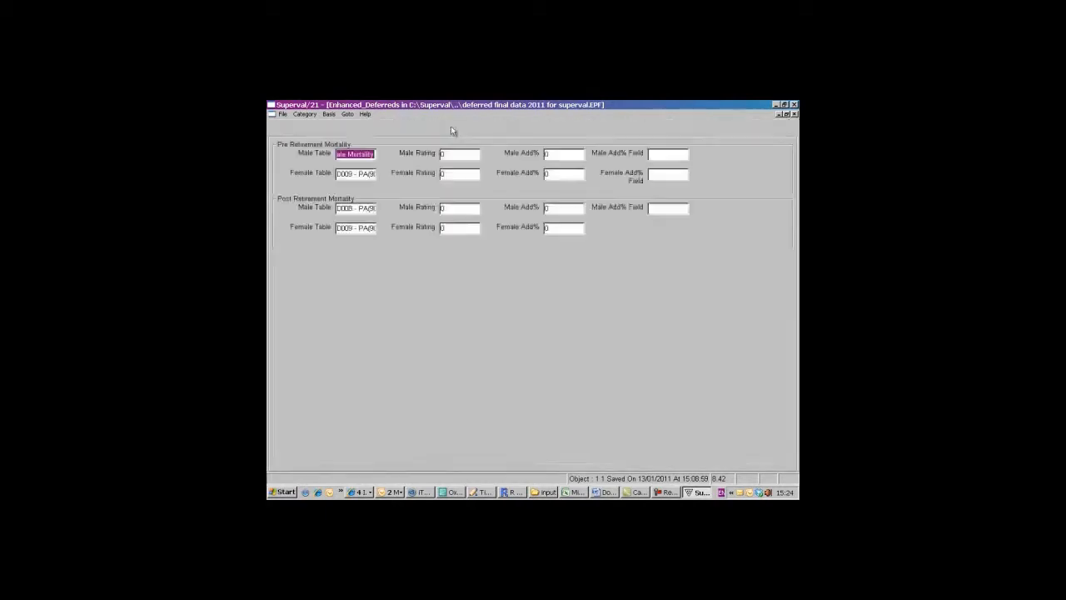
{"action": "double_click", "coordinate": [362, 155]}
{"action": "left_click", "coordinate": [371, 218]}
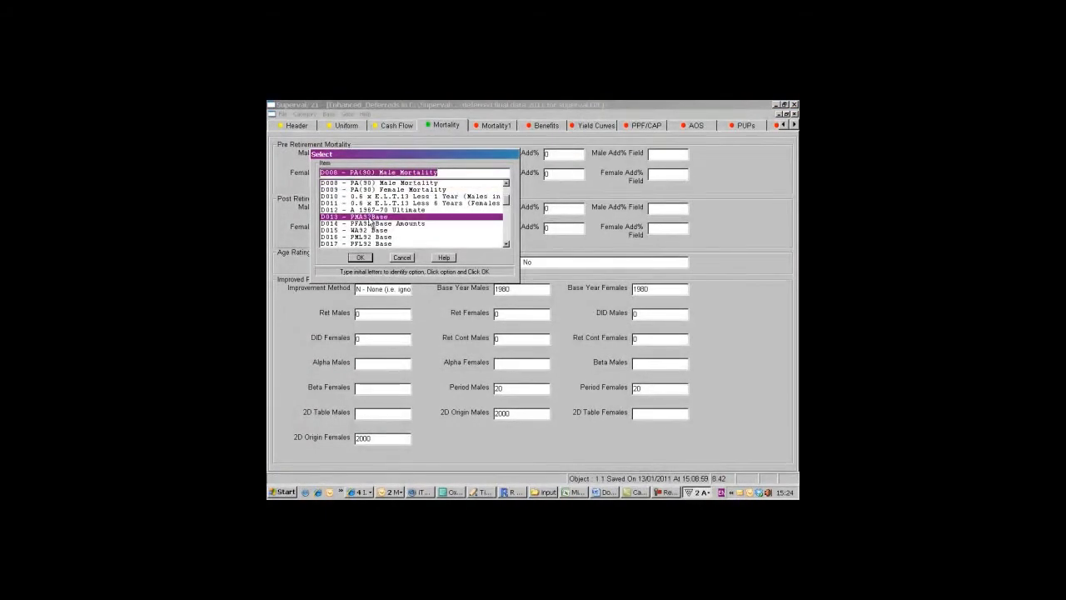
{"action": "left_click", "coordinate": [361, 258]}
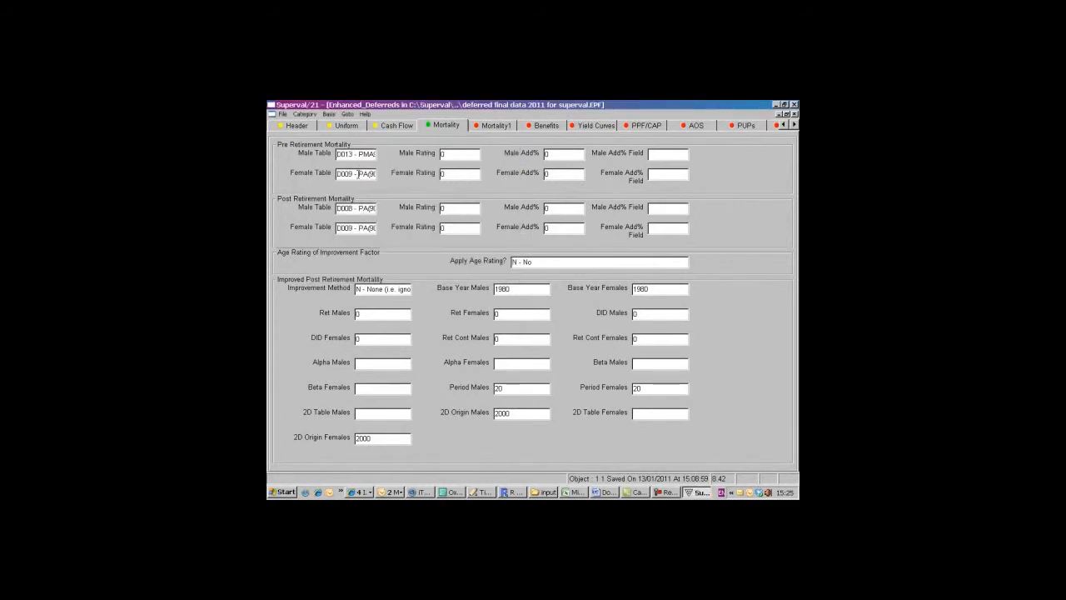
{"action": "double_click", "coordinate": [358, 173]}
{"action": "left_click", "coordinate": [366, 219]}
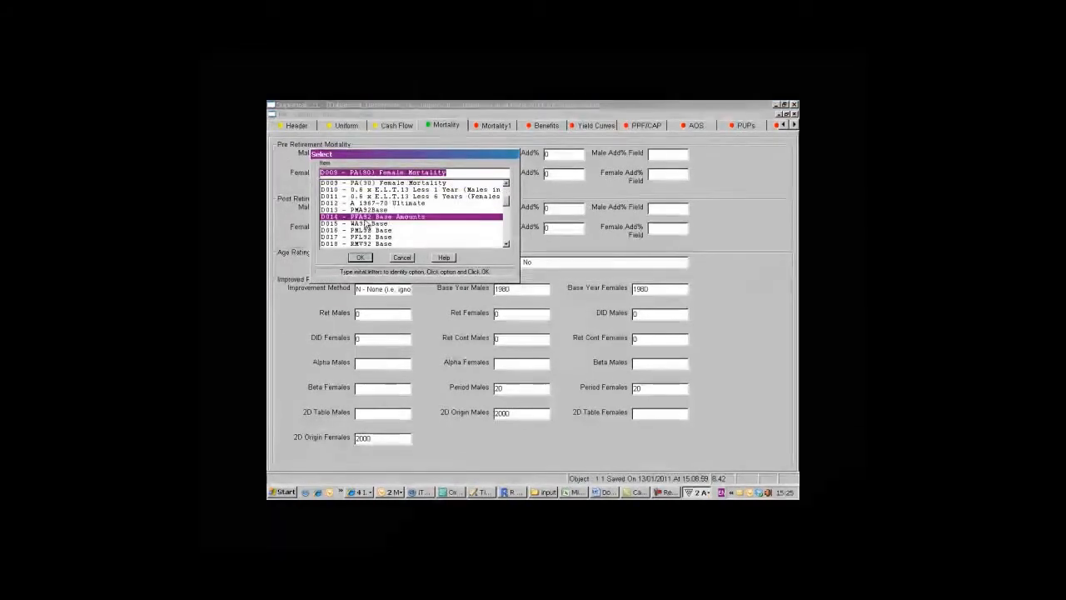
{"action": "left_click", "coordinate": [361, 257]}
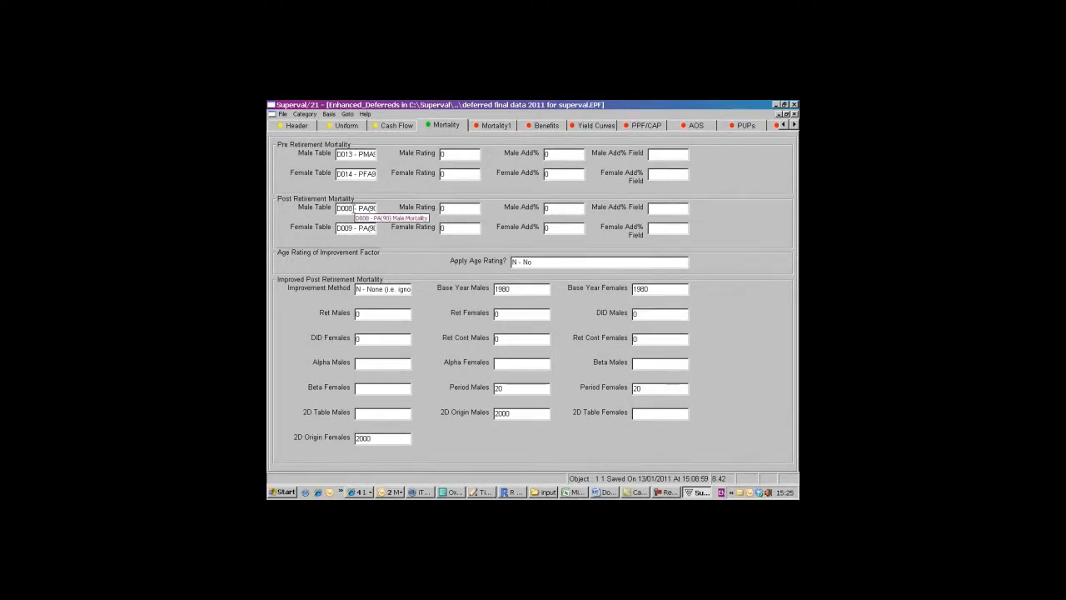
- Set the post-retirement mortality tables to D013 - PMA92Base for males and D014 - PFA92 Base Amounts for females
{"action": "double_click", "coordinate": [354, 208]}
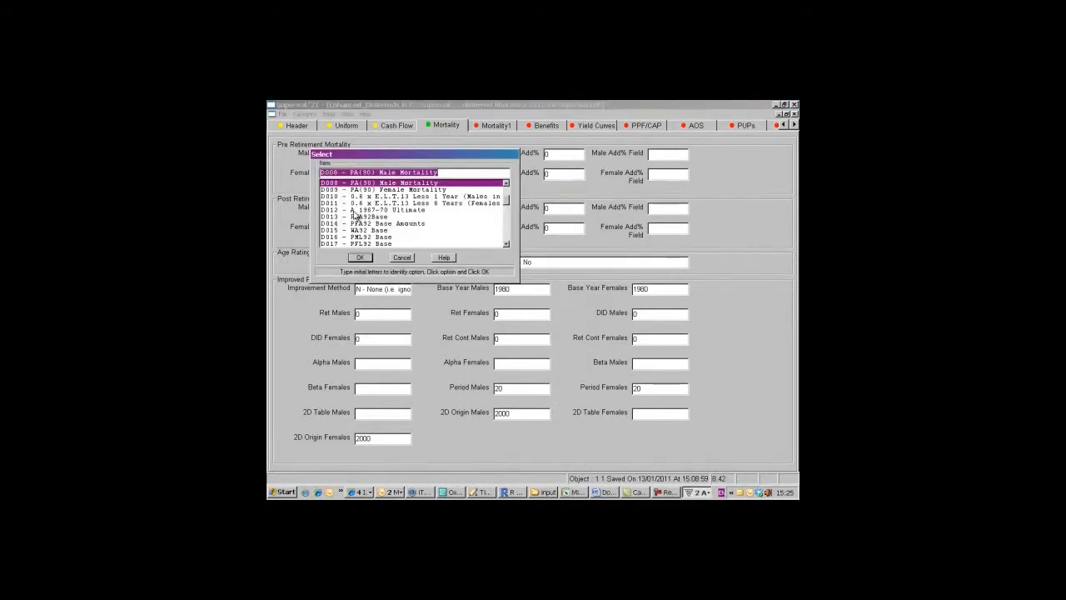
{"action": "left_click", "coordinate": [378, 216]}
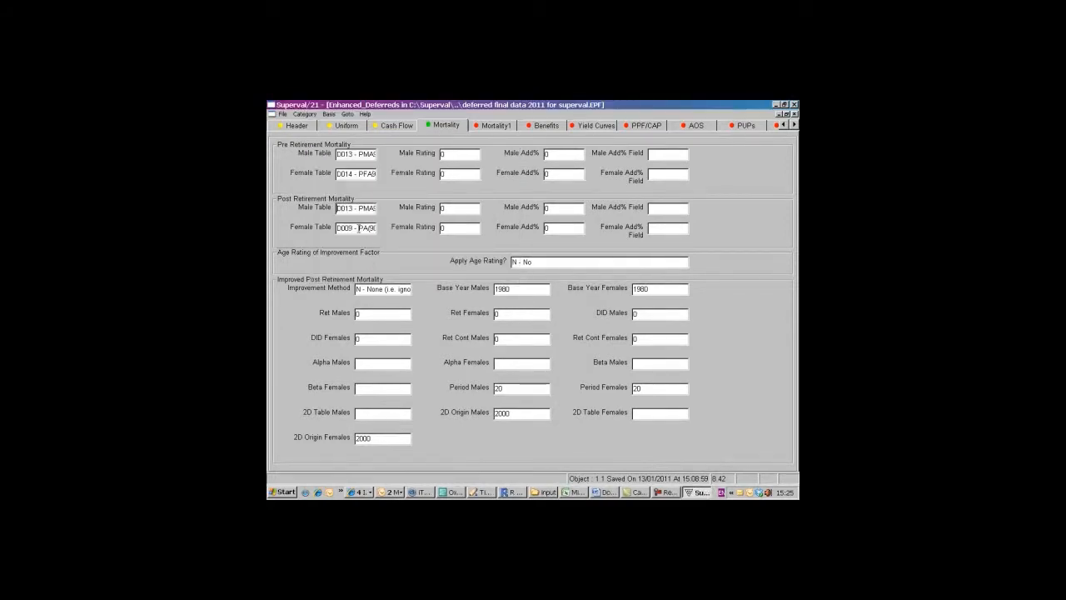
{"action": "double_click", "coordinate": [358, 226]}
{"action": "left_click", "coordinate": [357, 216]}
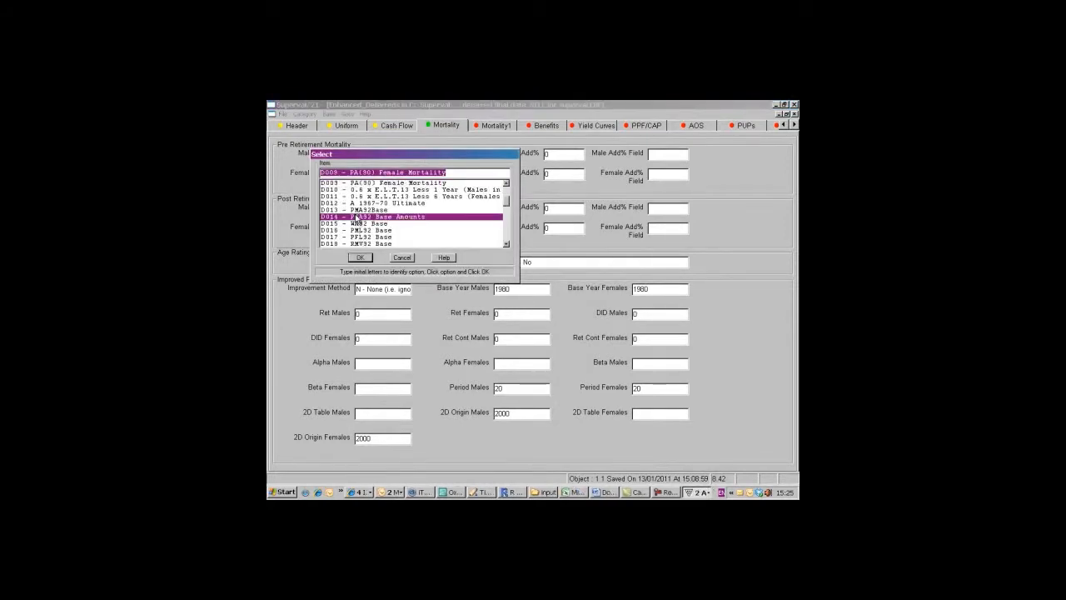
{"action": "left_click", "coordinate": [360, 258]}
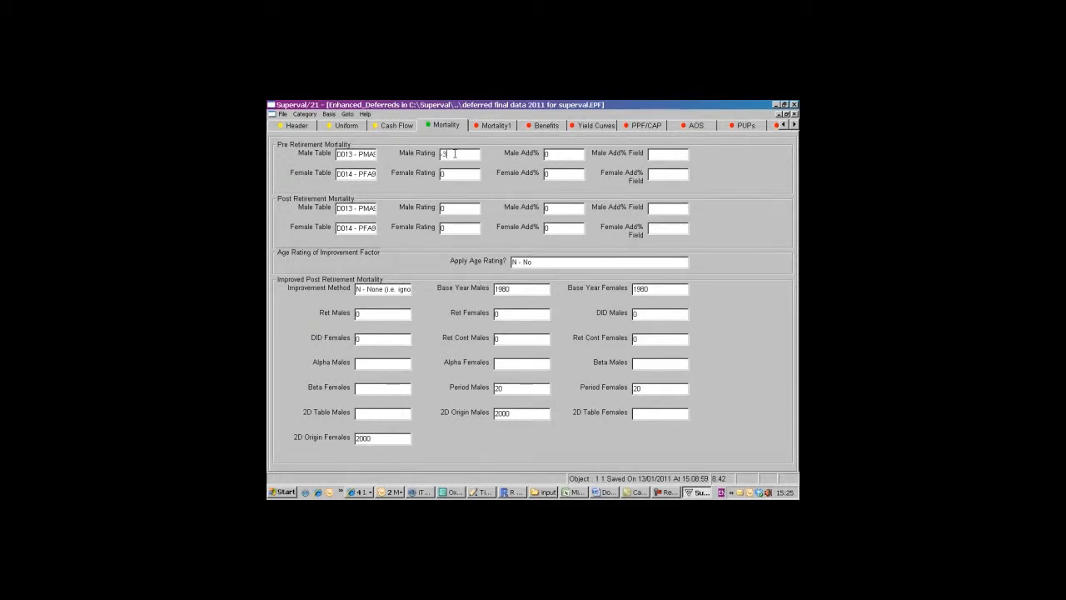
- Set the male and female pre-retirement mortality ratings to -3
{"action": "key", "text": "Tab"}
{"action": "key", "text": "Tab"}
{"action": "key", "text": "Tab"}
{"action": "key", "text": "Tab"}
{"action": "type", "text": "-3"}
{"action": "key", "text": "Tab"}
{"action": "key", "text": "Tab"}
{"action": "key", "text": "Tab"}
{"action": "key", "text": "Tab"}
- Set the PPF Yields Date to 01/01/2004 and choose the offered PPF Cap Date for the deferred category
{"action": "left_click", "coordinate": [503, 125]}
{"action": "left_click", "coordinate": [552, 125]}
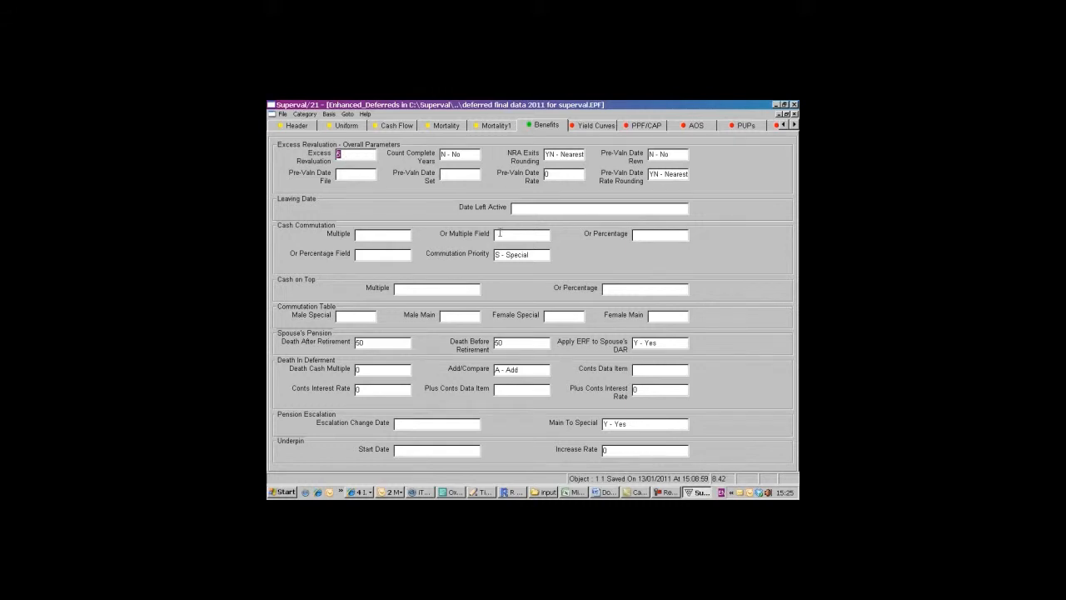
{"action": "left_click", "coordinate": [593, 125]}
{"action": "left_click", "coordinate": [640, 126]}
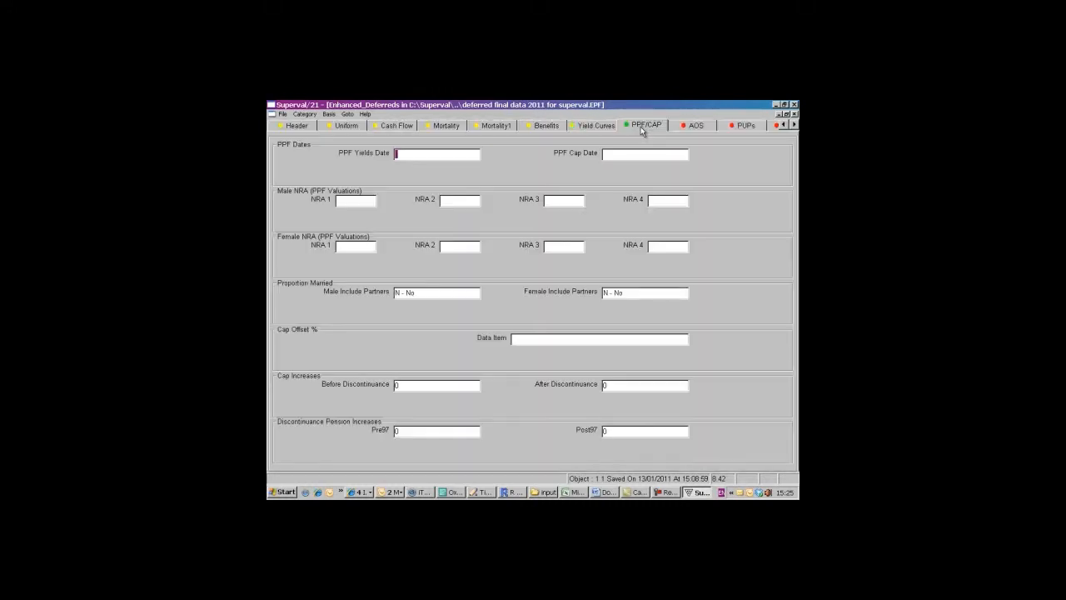
{"action": "double_click", "coordinate": [430, 154]}
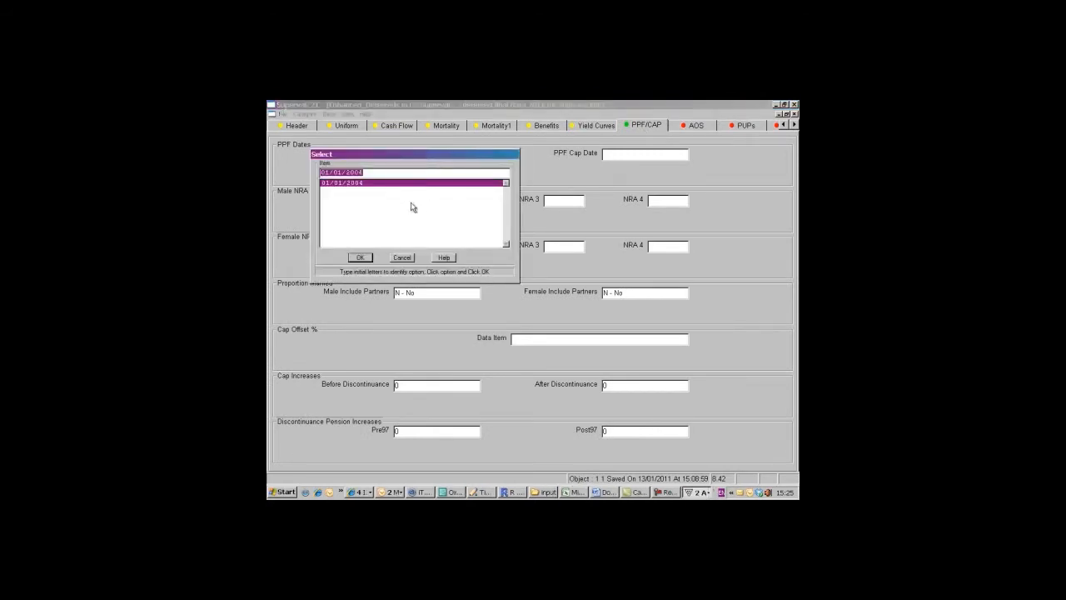
{"action": "left_click", "coordinate": [363, 257]}
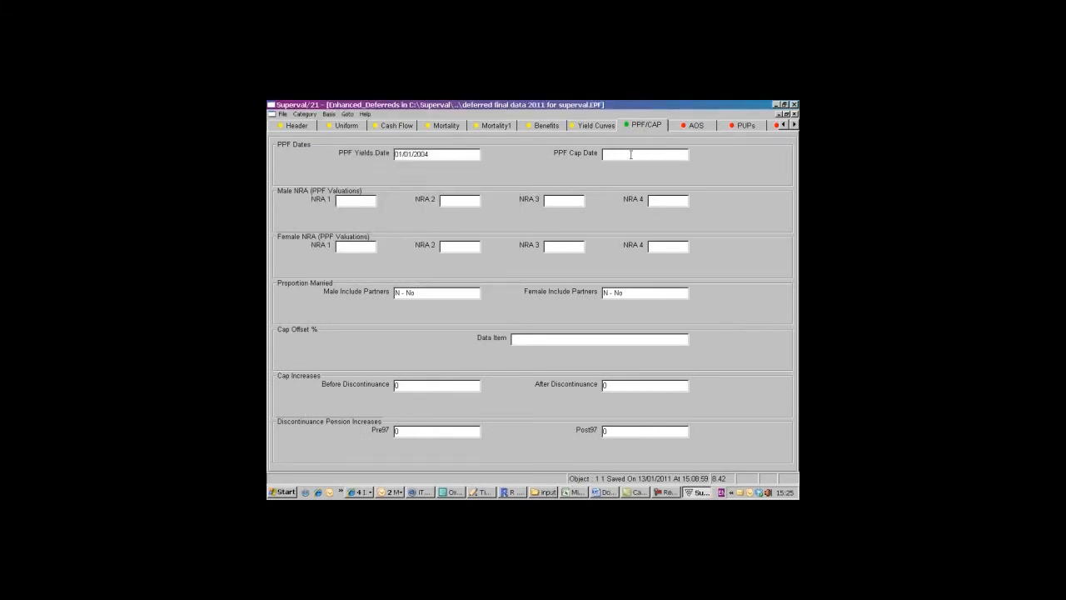
{"action": "double_click", "coordinate": [632, 154]}
{"action": "left_click", "coordinate": [360, 258]}
- Set PUP1's data item to qQPRE97DP and its dynamism to S - Special Increases
{"action": "left_click", "coordinate": [697, 125]}
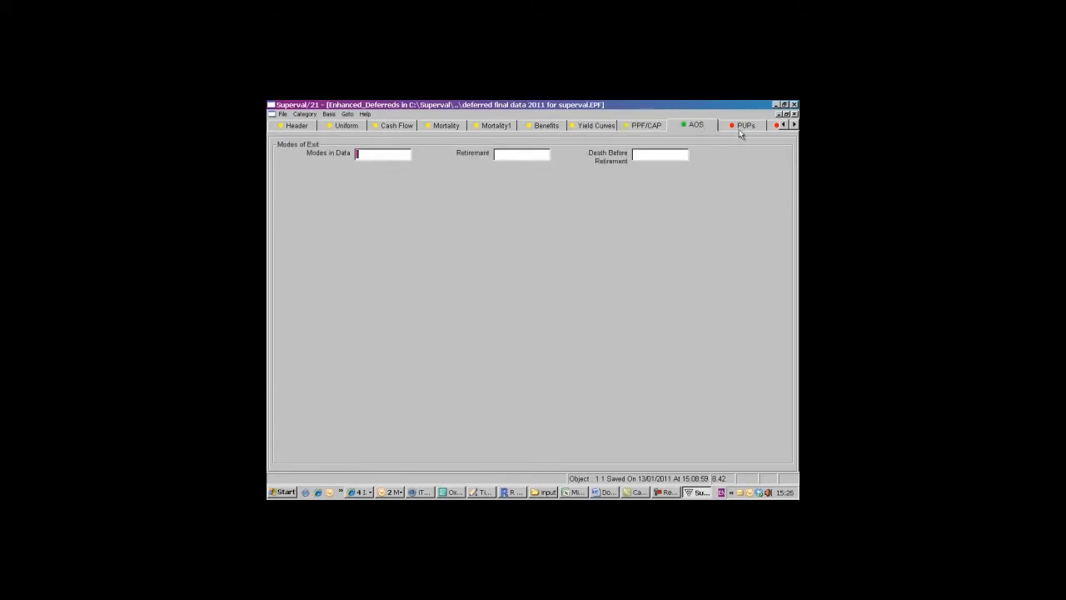
{"action": "left_click", "coordinate": [747, 125]}
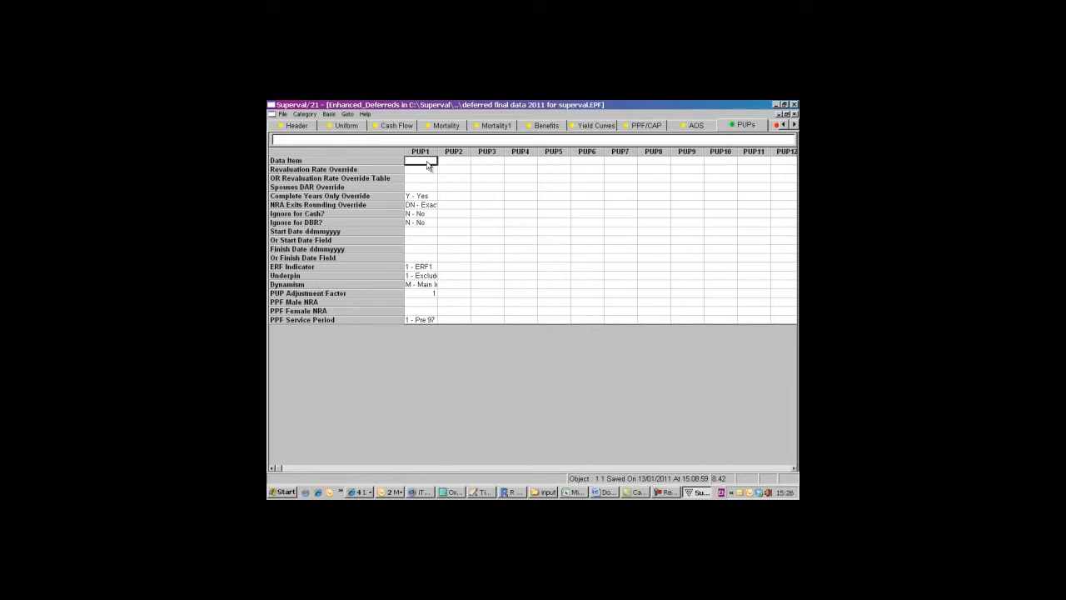
{"action": "double_click", "coordinate": [426, 165]}
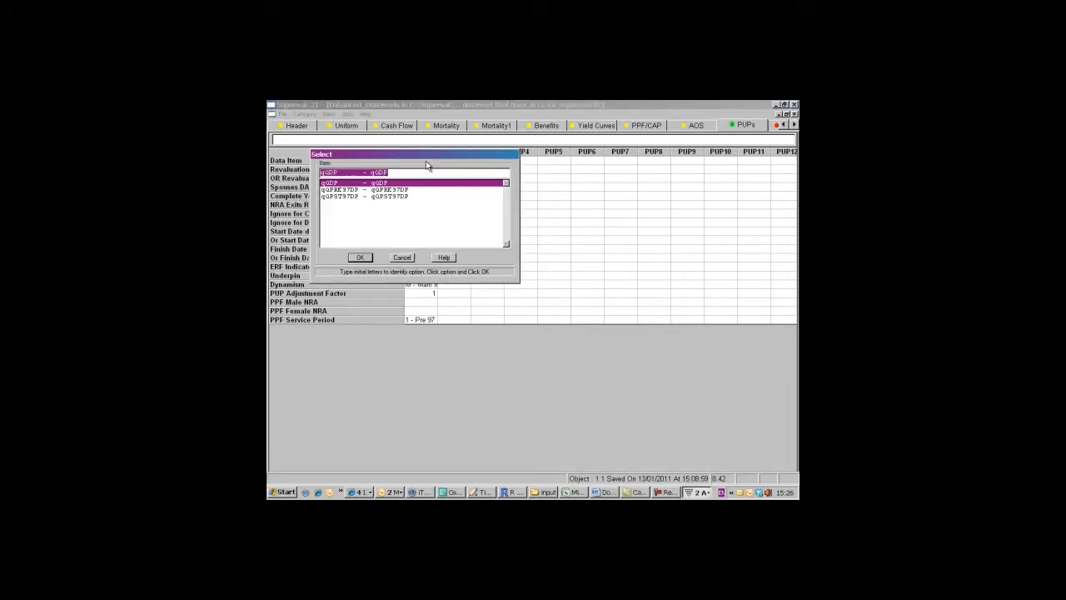
{"action": "left_click", "coordinate": [353, 190]}
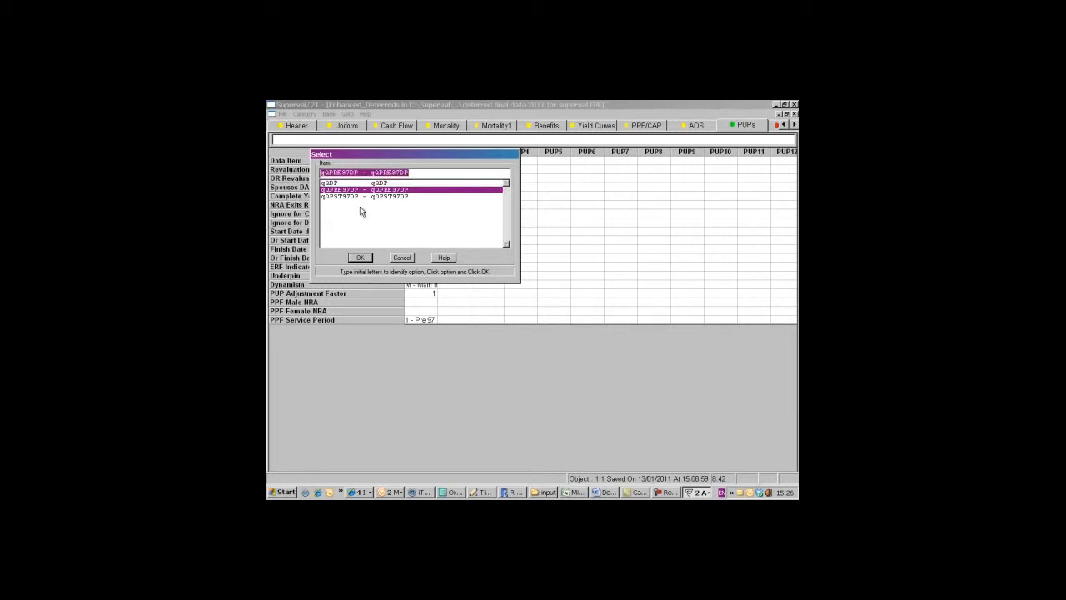
{"action": "left_click", "coordinate": [361, 258]}
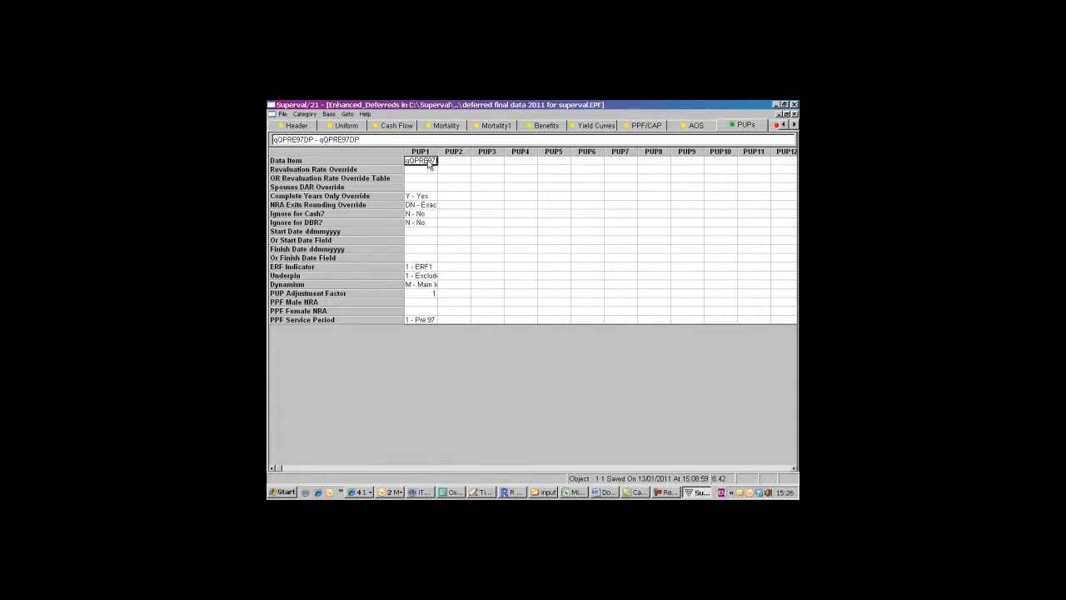
{"action": "double_click", "coordinate": [420, 284]}
{"action": "left_click", "coordinate": [358, 190]}
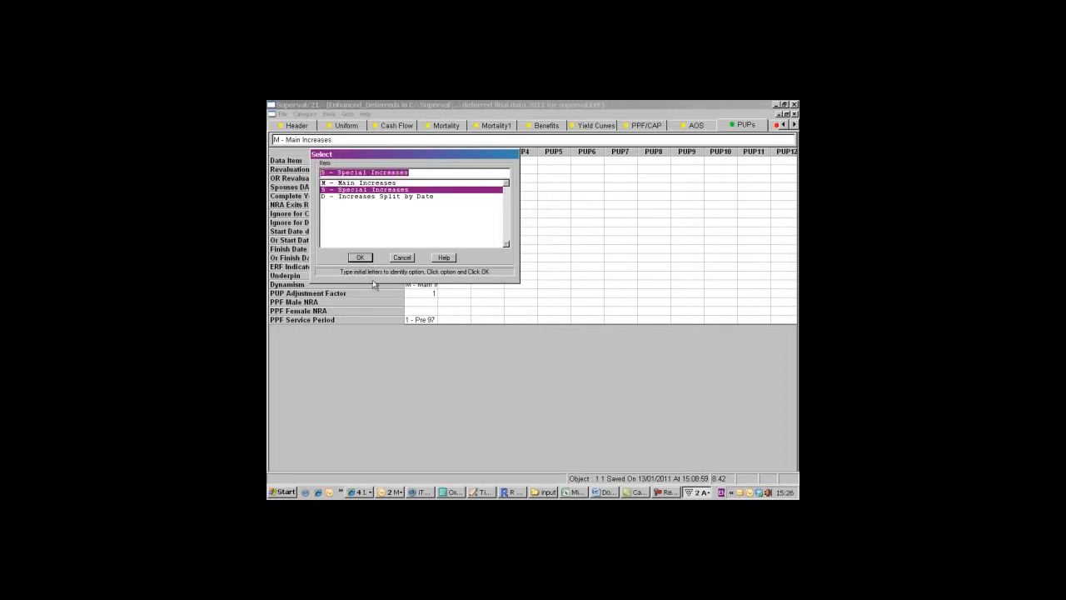
{"action": "left_click", "coordinate": [361, 258]}
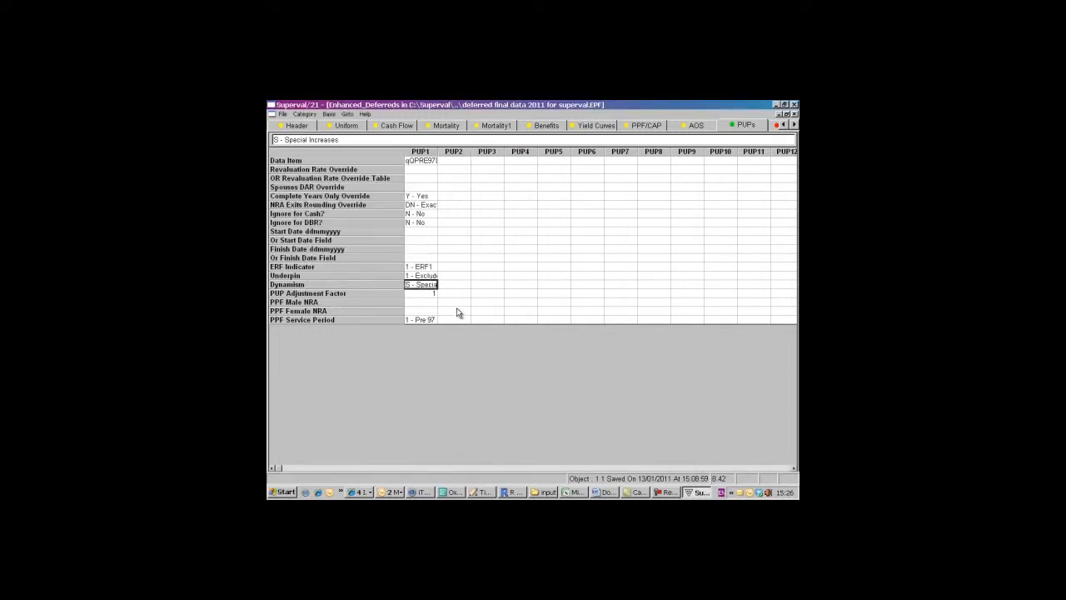
- Copy PUP1 into PUP2 and set PUP2's data item to qQPST97DP
{"action": "left_click", "coordinate": [460, 162]}
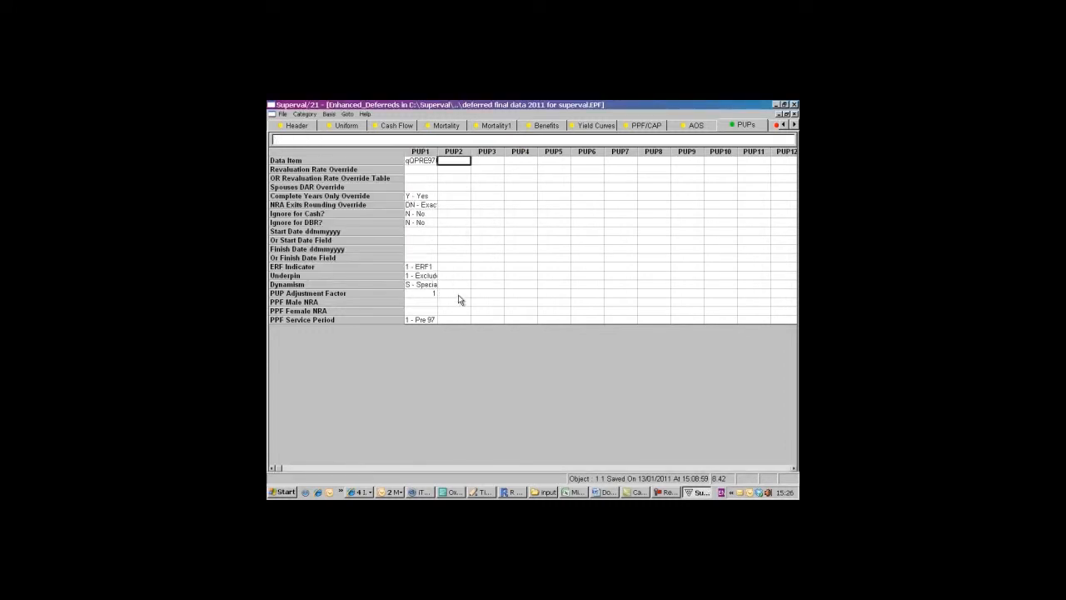
{"action": "left_click", "coordinate": [329, 115]}
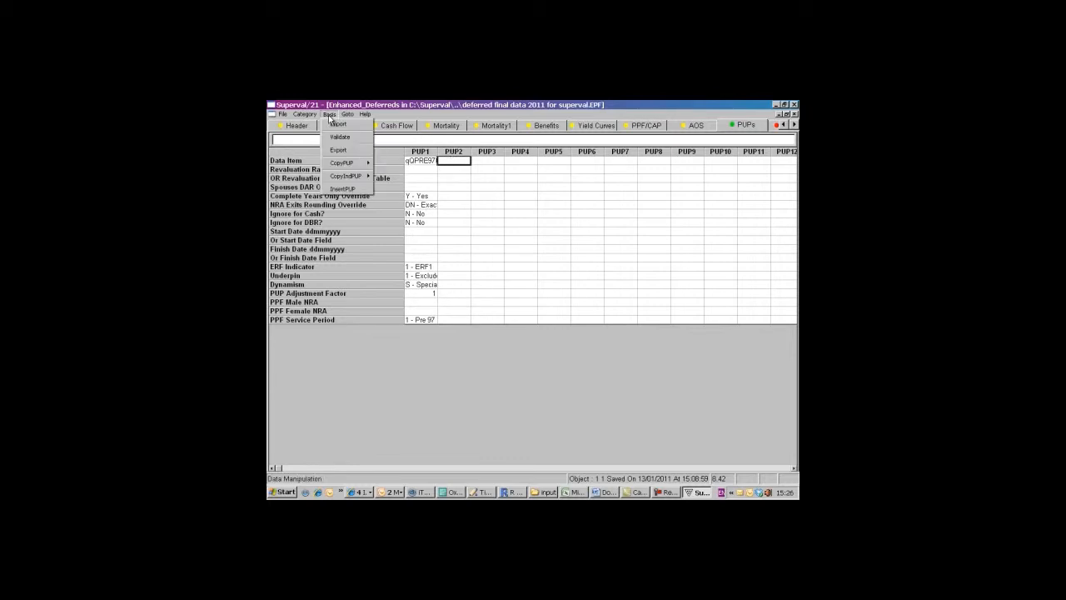
{"action": "mouse_move", "coordinate": [350, 162]}
{"action": "left_click", "coordinate": [392, 162]}
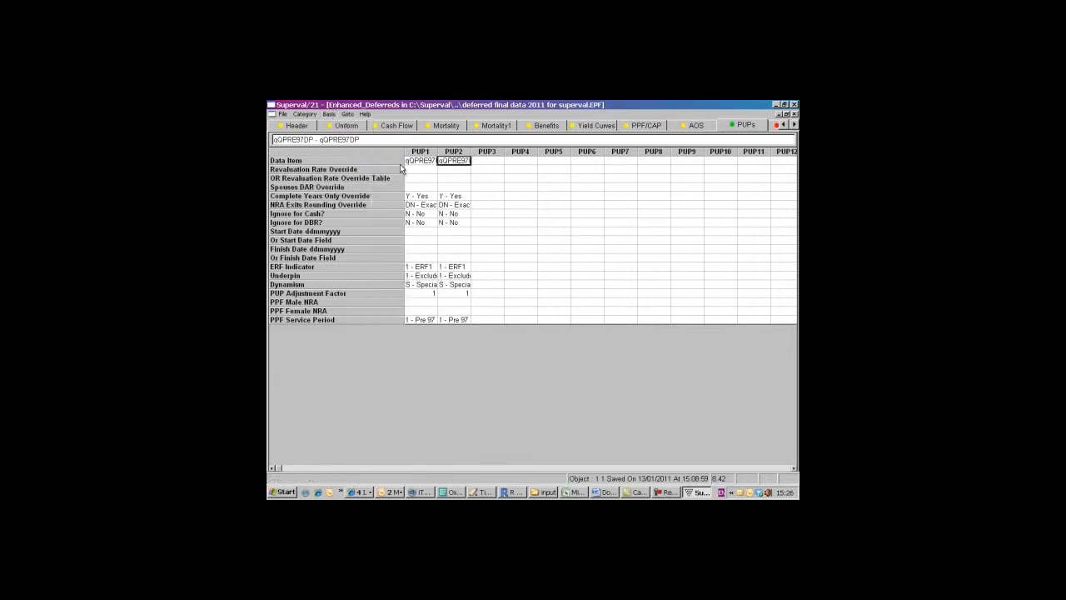
{"action": "double_click", "coordinate": [457, 164]}
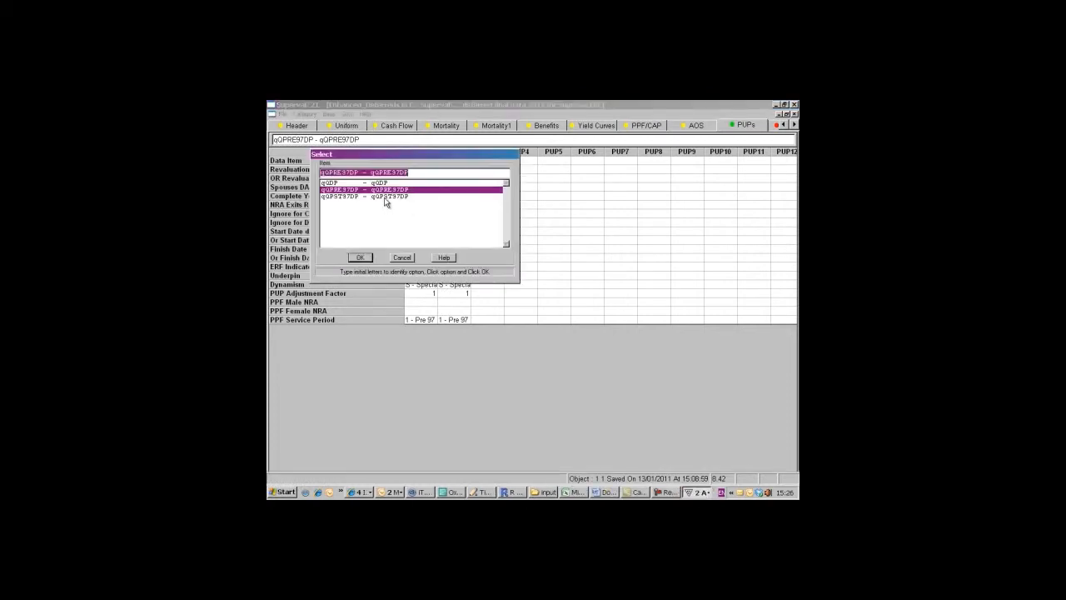
{"action": "left_click", "coordinate": [385, 196]}
{"action": "left_click", "coordinate": [358, 258]}
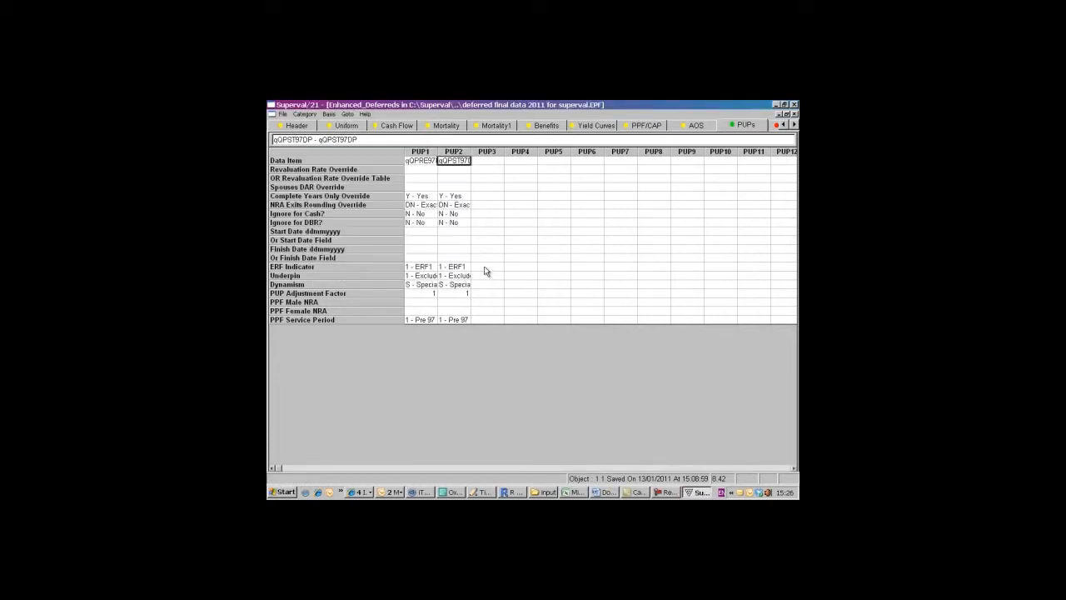
- Set PUP2's dynamism to M - Main Increases
{"action": "left_click", "coordinate": [458, 285]}
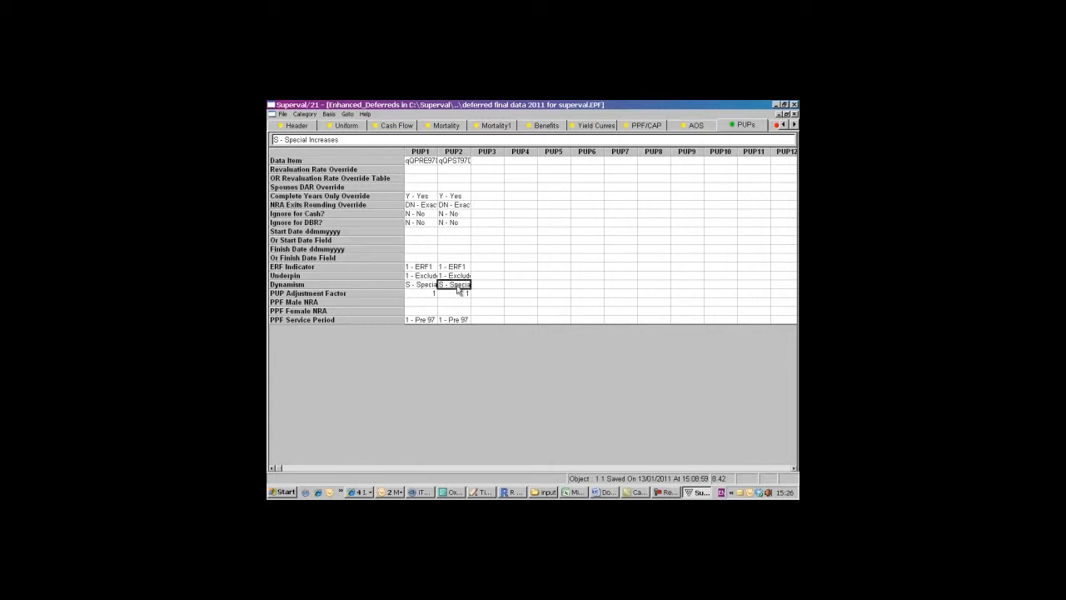
{"action": "double_click", "coordinate": [458, 290]}
{"action": "left_click", "coordinate": [358, 183]}
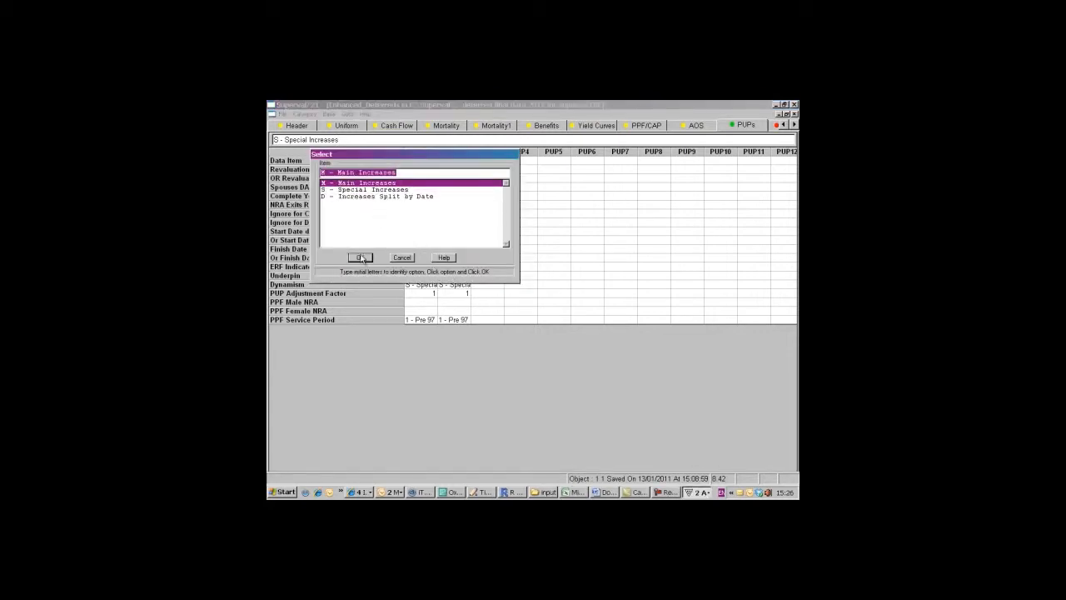
{"action": "left_click", "coordinate": [360, 258]}
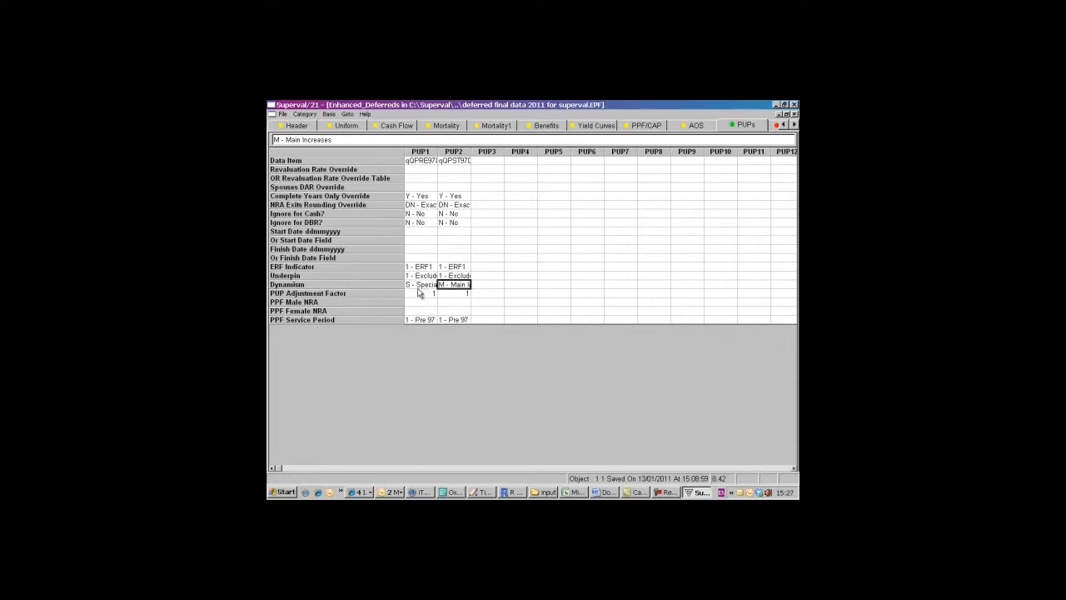
- Set the GMP option for a fixed revaluation rate to SPA to N - No
{"action": "left_click", "coordinate": [776, 126]}
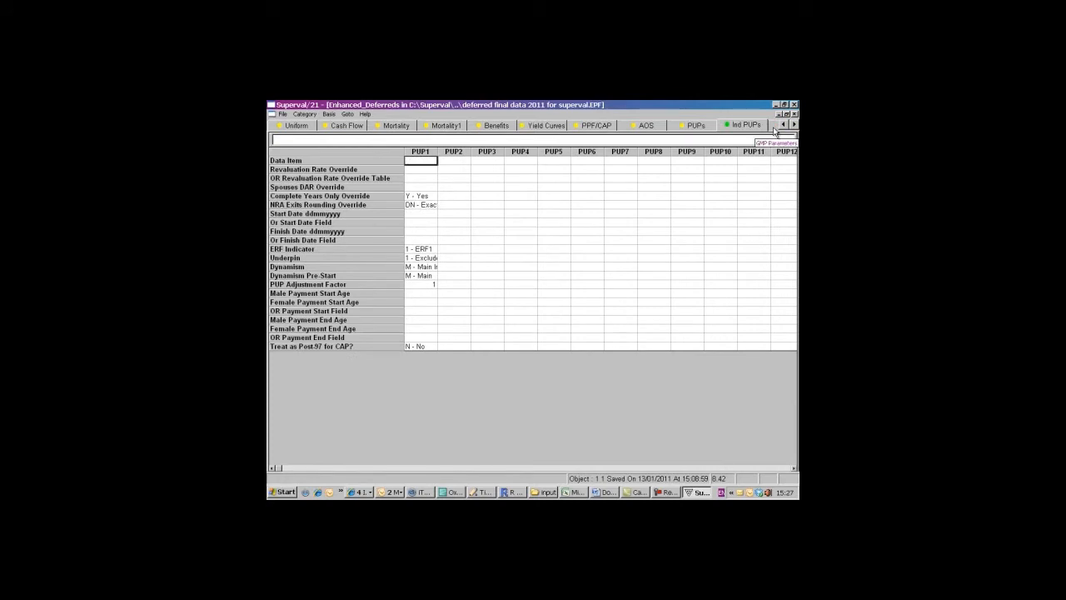
{"action": "left_click", "coordinate": [775, 131]}
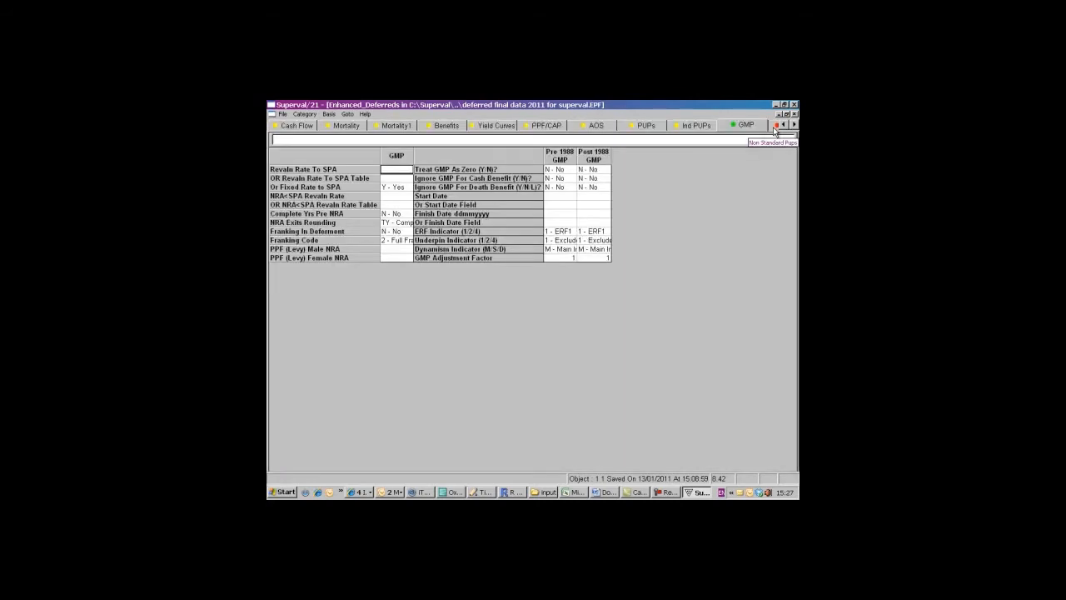
{"action": "left_click", "coordinate": [389, 188]}
{"action": "double_click", "coordinate": [389, 188]}
{"action": "left_click", "coordinate": [350, 190]}
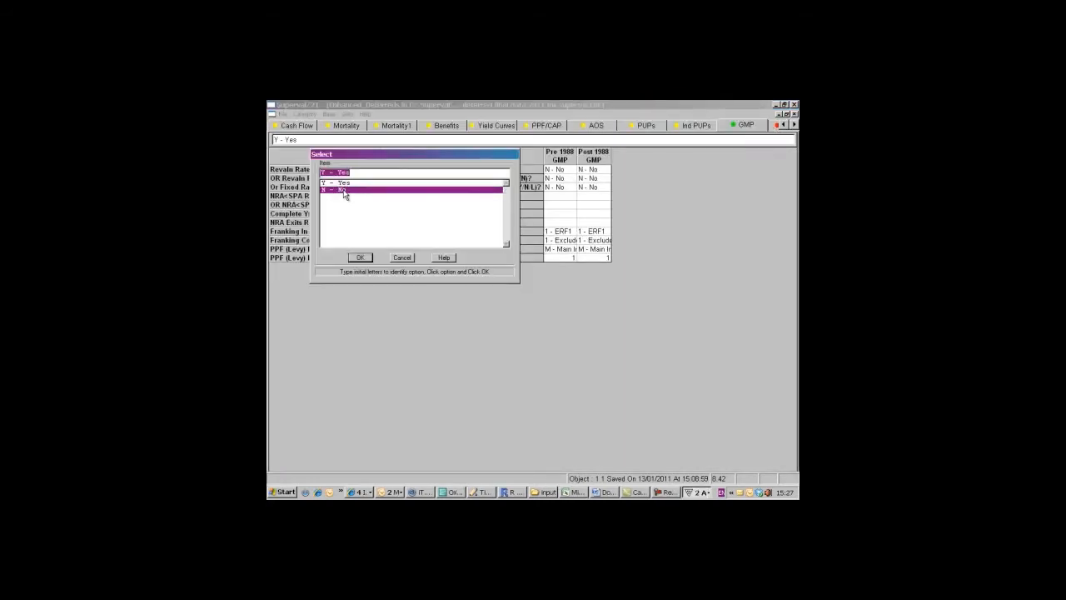
{"action": "left_click", "coordinate": [366, 258]}
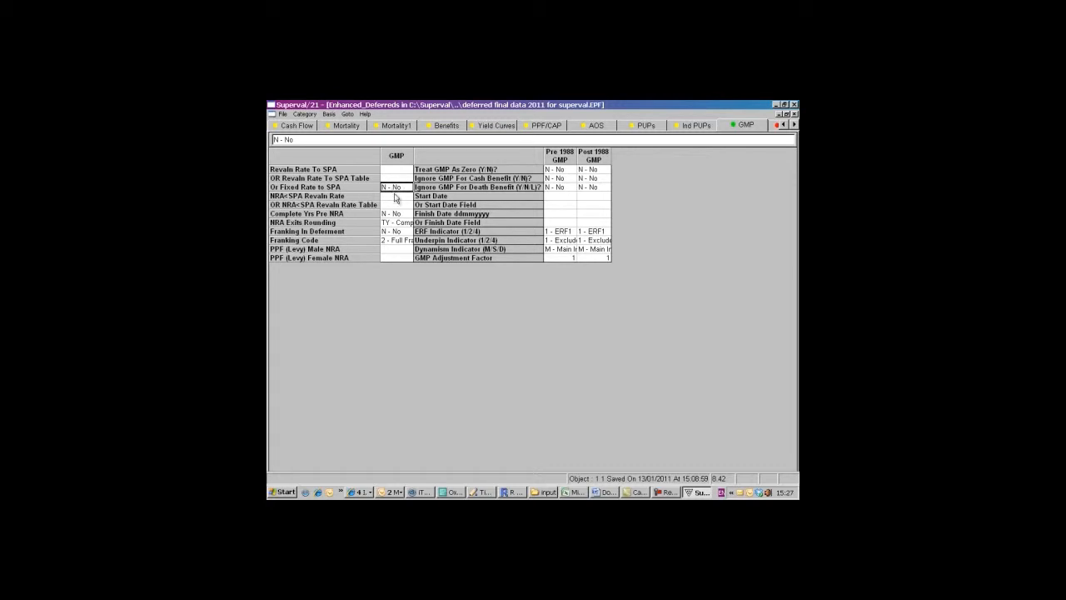
- Validate the Enhanced Deferreds category 1 basis without printing the message
{"action": "left_click", "coordinate": [777, 129]}
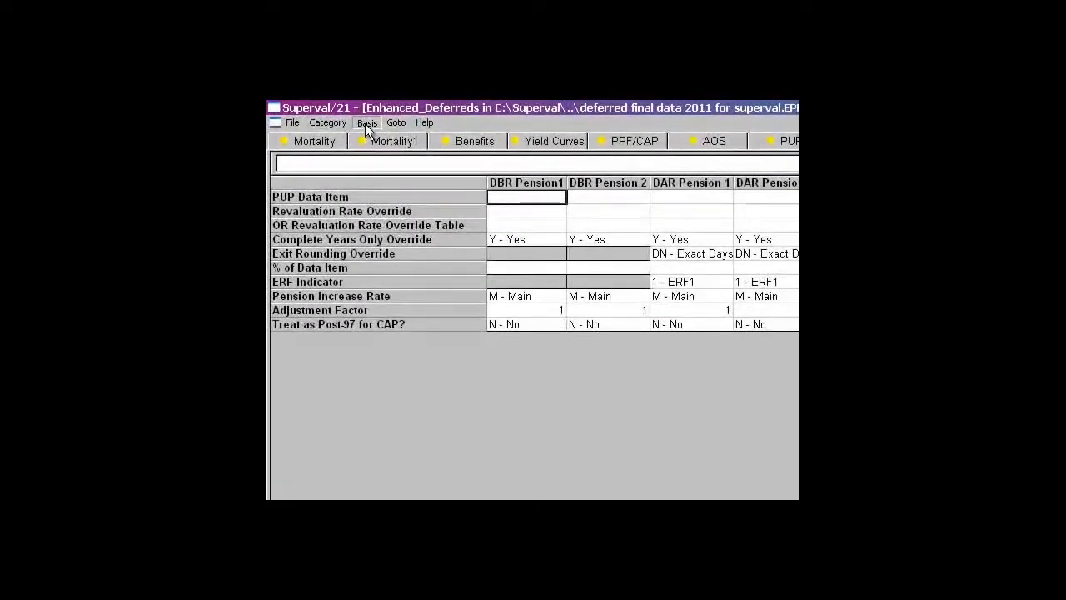
{"action": "left_click", "coordinate": [364, 123]}
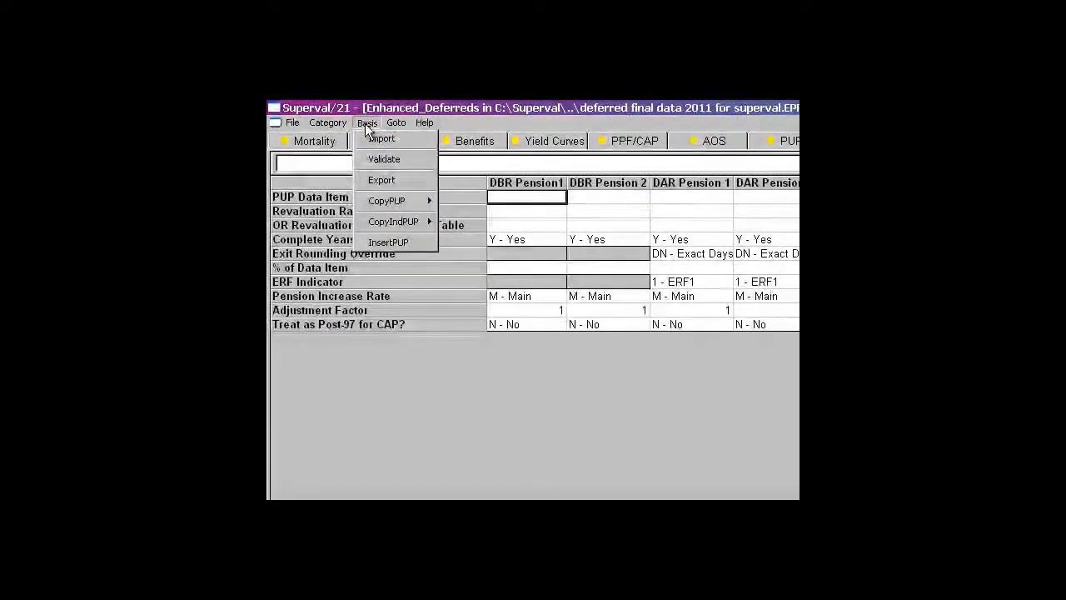
{"action": "left_click", "coordinate": [375, 160]}
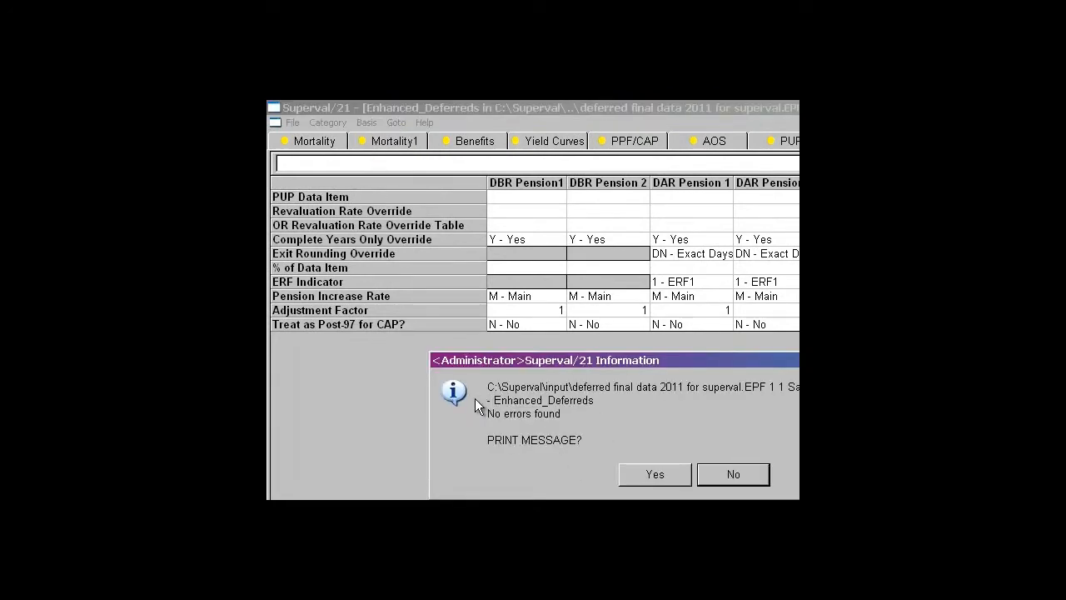
{"action": "left_click", "coordinate": [723, 475]}
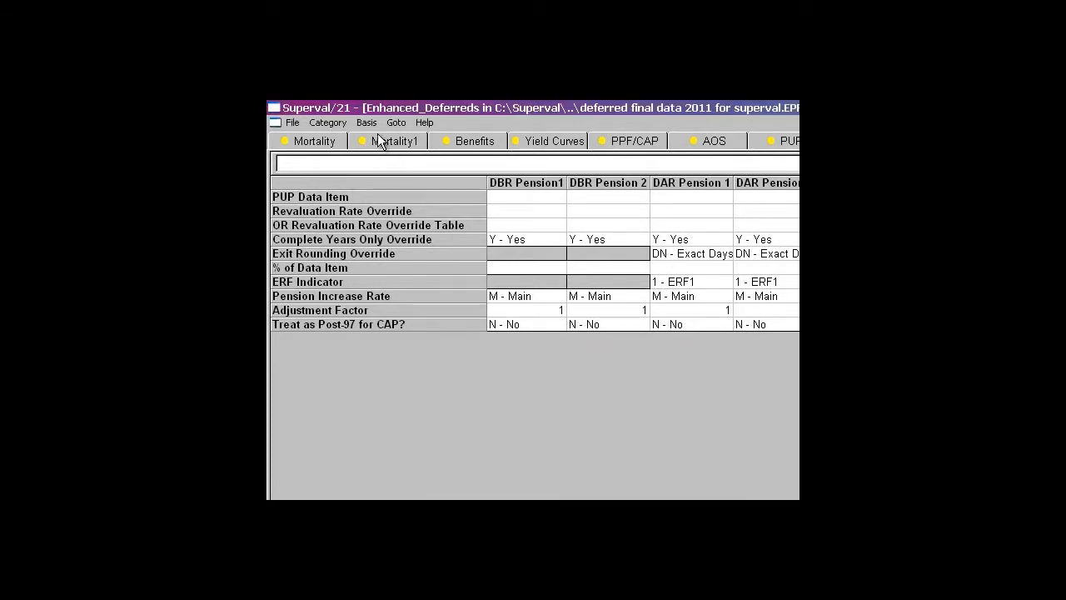
- Auto-create the other Enhanced Deferreds categories from category 1, overwriting the ones that already exist
{"action": "left_click", "coordinate": [331, 125]}
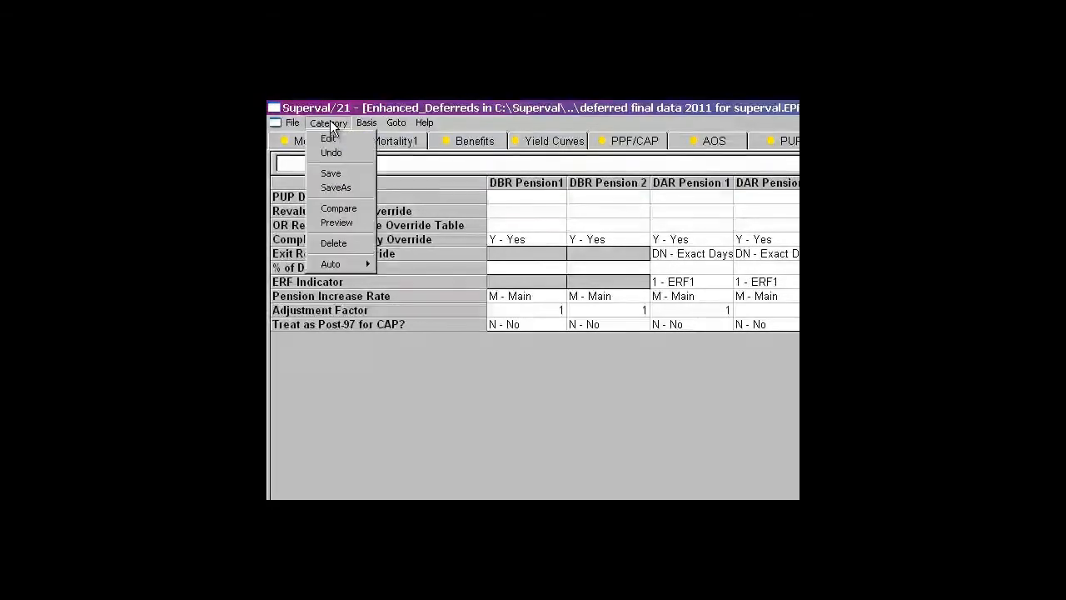
{"action": "mouse_move", "coordinate": [343, 264]}
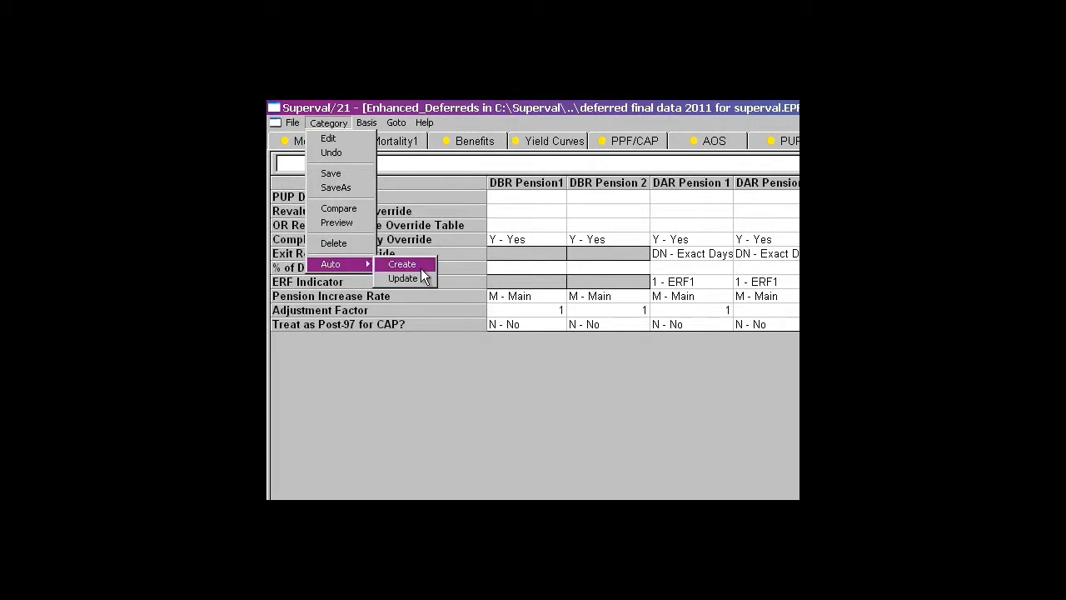
{"action": "left_click", "coordinate": [421, 266]}
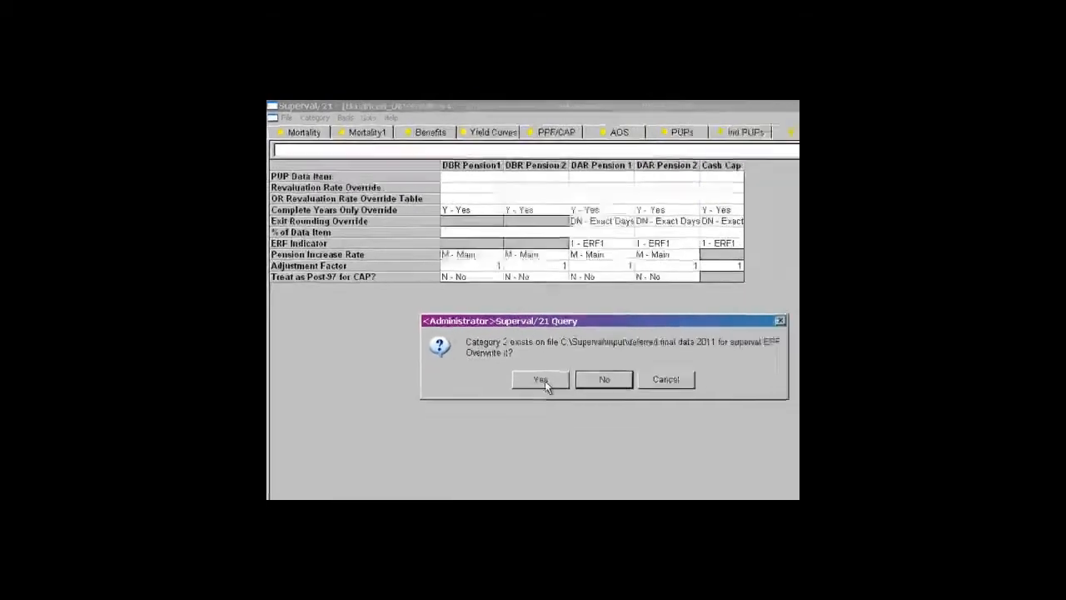
{"action": "left_click", "coordinate": [487, 322]}
{"action": "left_click", "coordinate": [487, 322]}
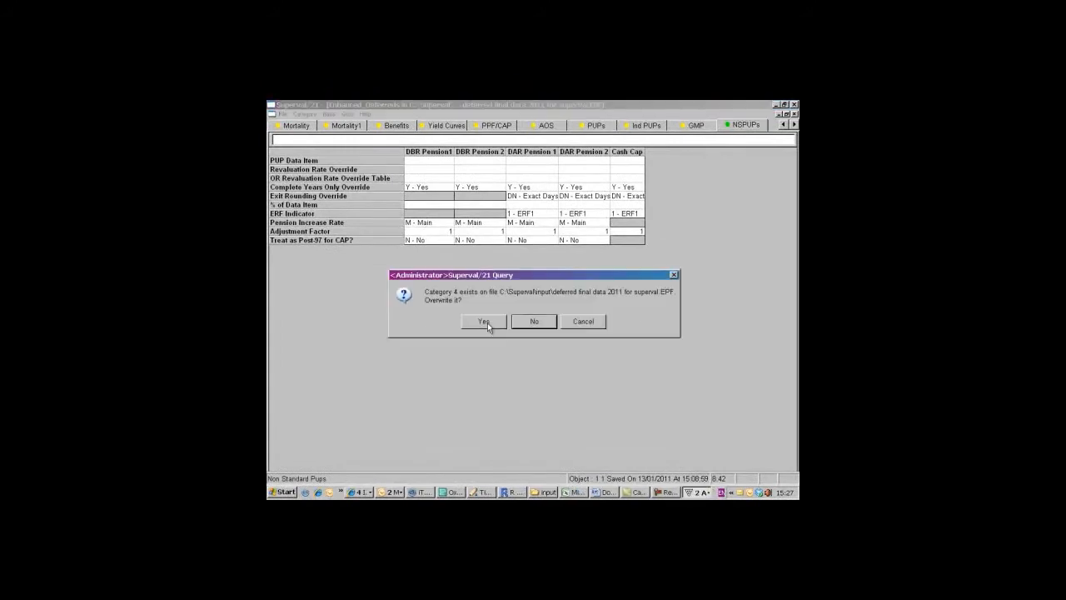
{"action": "left_click", "coordinate": [487, 322]}
{"action": "left_click", "coordinate": [488, 325]}
{"action": "left_click", "coordinate": [488, 325]}
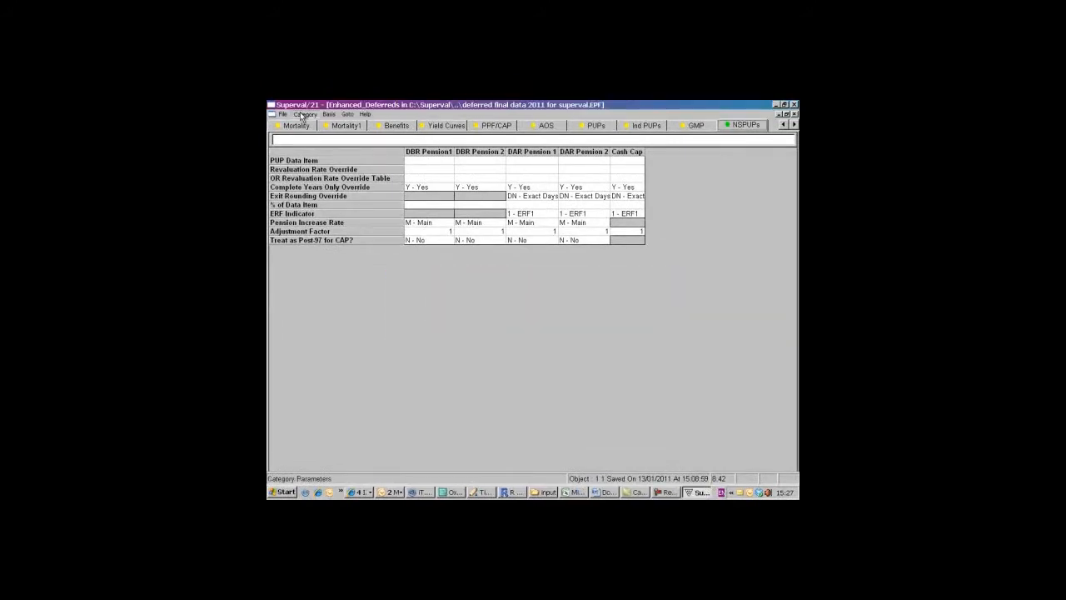
- Save the session changes, open Enhanced Deferreds category 2 and set its main pension escalation to 3
{"action": "left_click", "coordinate": [303, 115]}
{"action": "left_click", "coordinate": [300, 124]}
{"action": "left_click", "coordinate": [483, 322]}
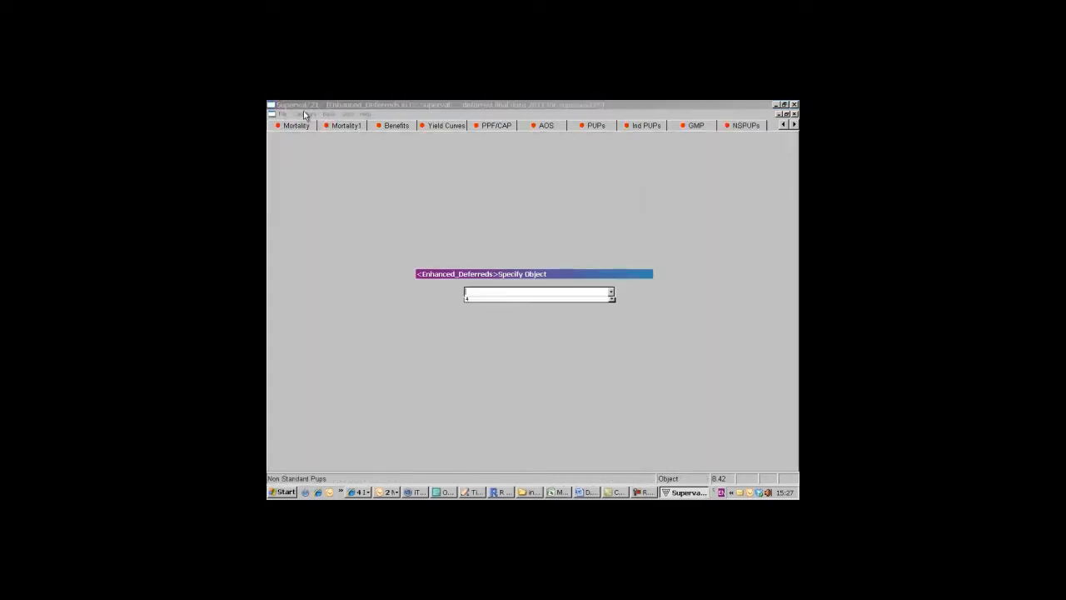
{"action": "left_click", "coordinate": [487, 307]}
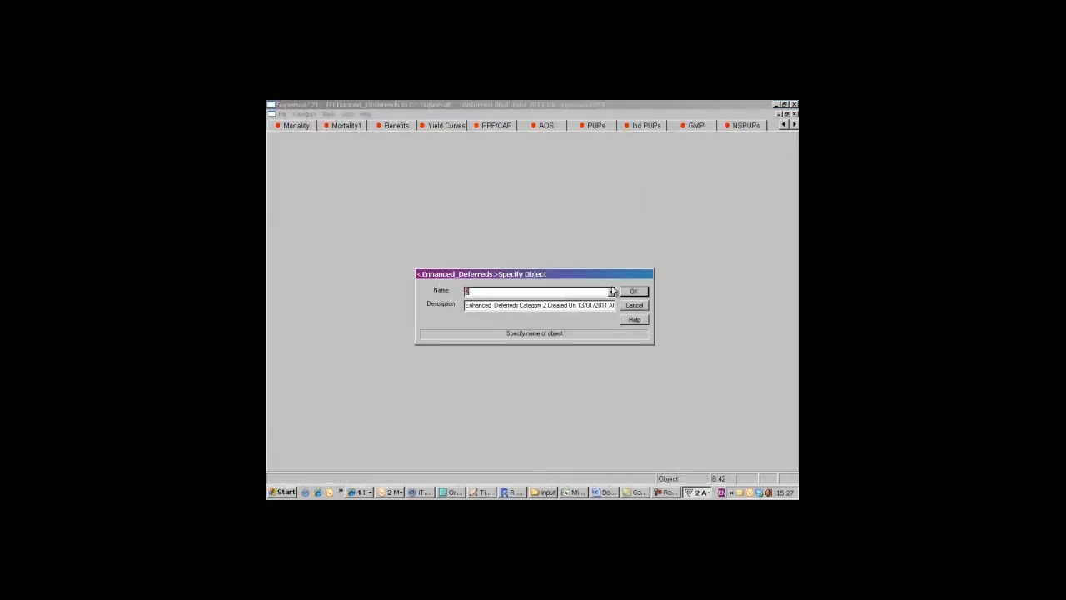
{"action": "left_click", "coordinate": [634, 292]}
{"action": "left_click", "coordinate": [346, 126]}
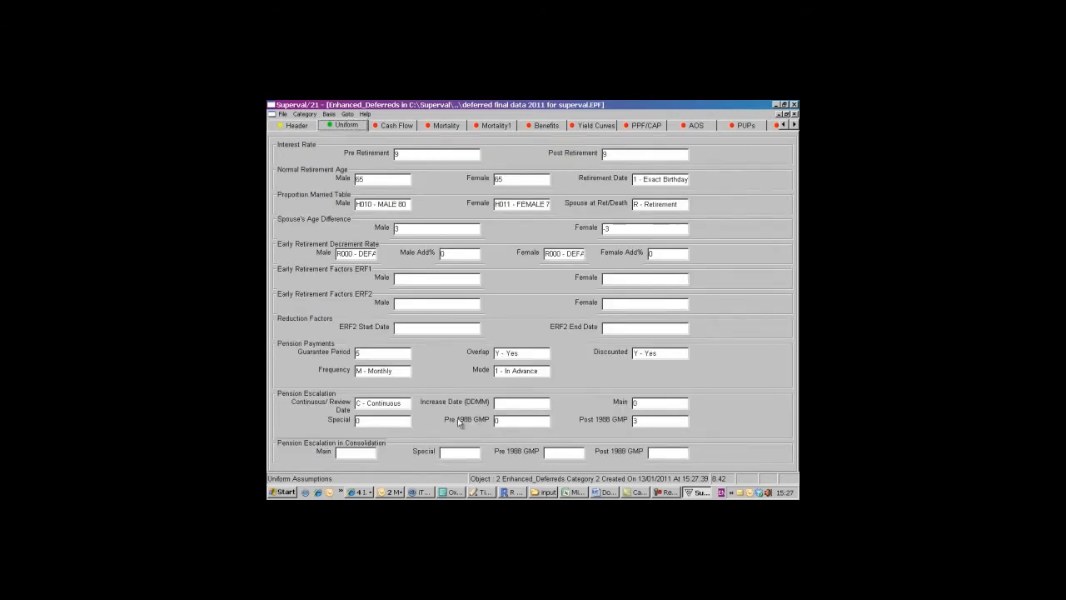
{"action": "left_click", "coordinate": [642, 404]}
{"action": "type", "text": "3"}
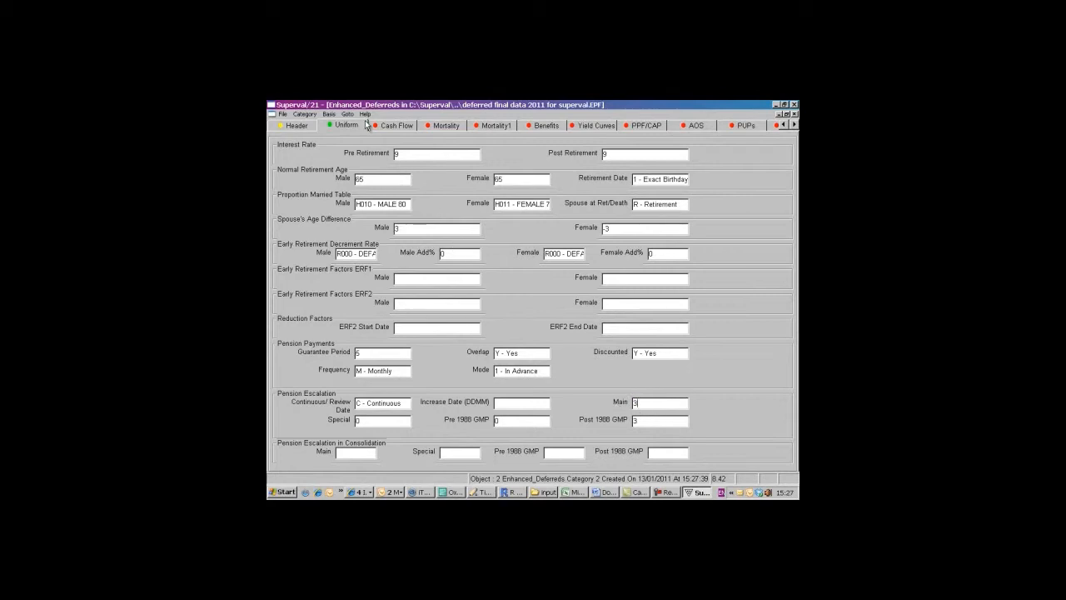
- Save category 2, open category 3 and edit its main and special pension escalation rates
{"action": "left_click", "coordinate": [306, 114]}
{"action": "left_click", "coordinate": [324, 149]}
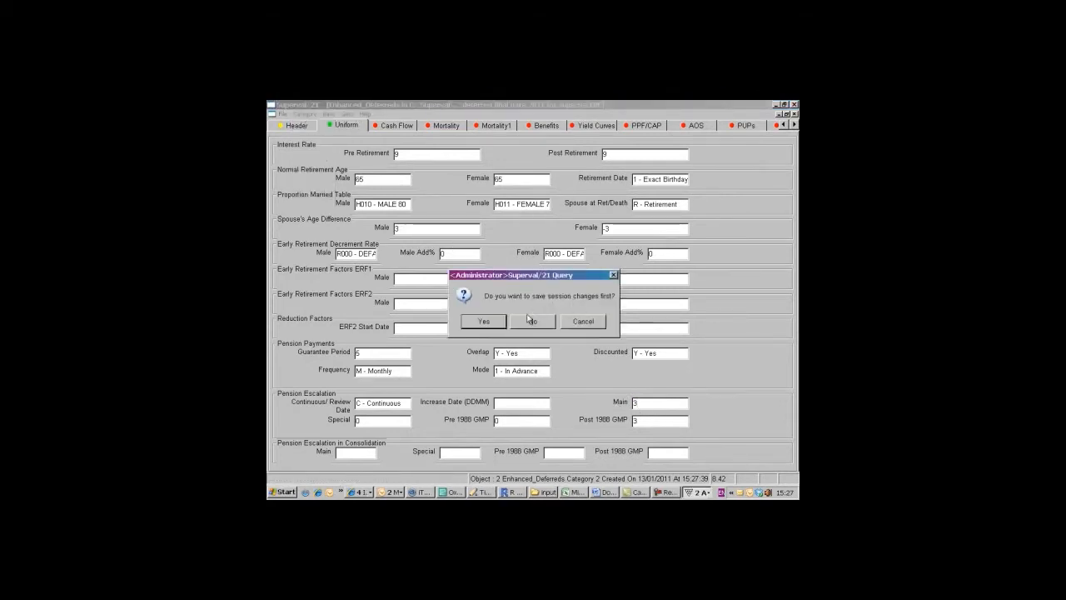
{"action": "left_click", "coordinate": [498, 322]}
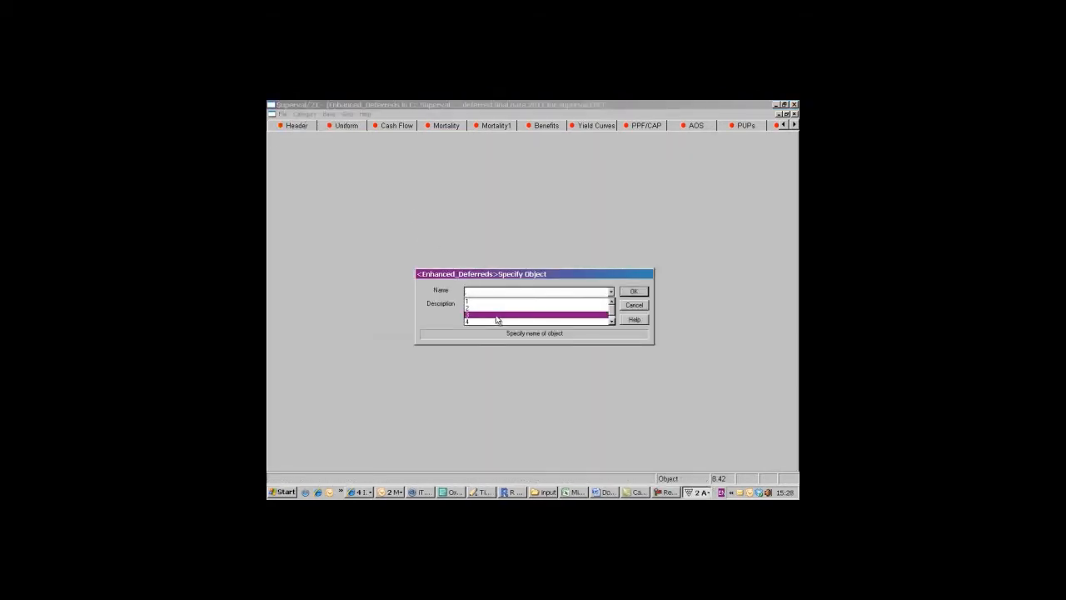
{"action": "key", "text": "Return"}
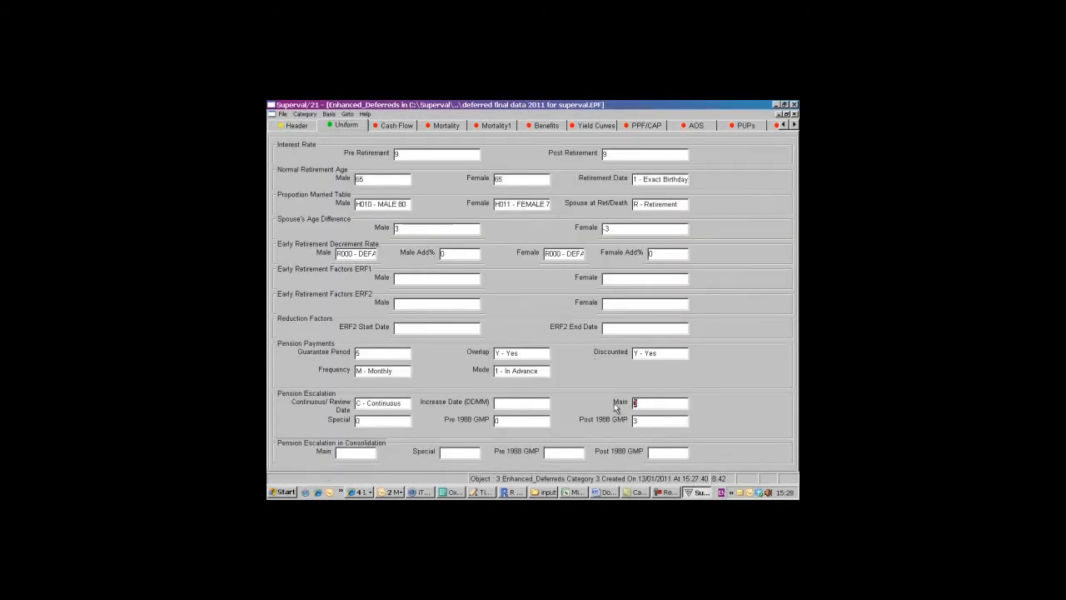
{"action": "left_click_drag", "start_coordinate": [394, 420], "coordinate": [371, 421]}
- Save category 3, open category 4 and set its pension escalation to 4 for main and 3 for special
{"action": "left_click", "coordinate": [305, 114]}
{"action": "left_click", "coordinate": [305, 125]}
{"action": "left_click", "coordinate": [483, 321]}
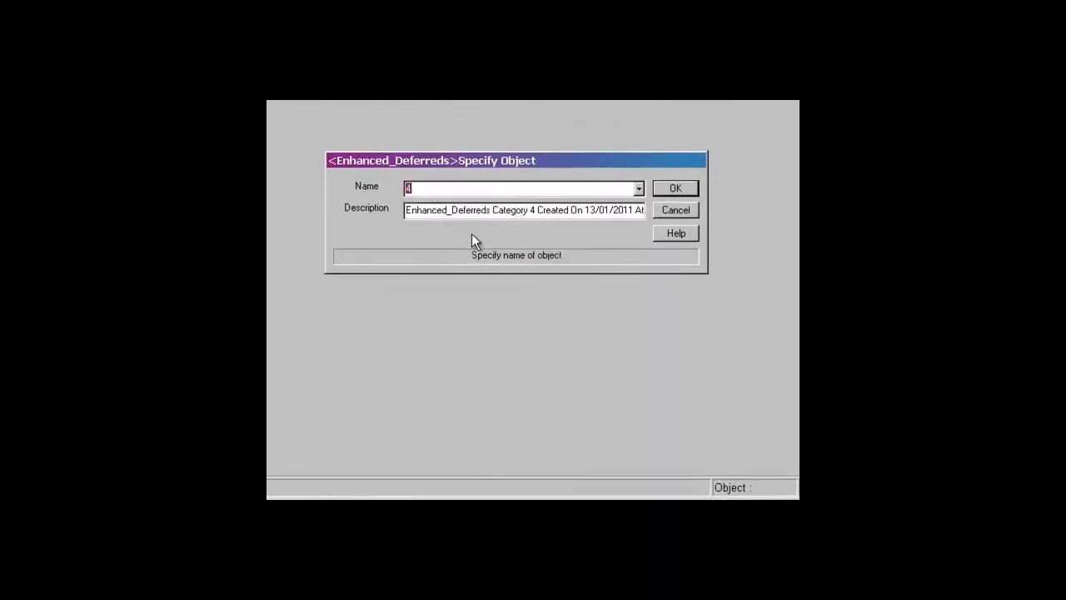
{"action": "left_click", "coordinate": [675, 188]}
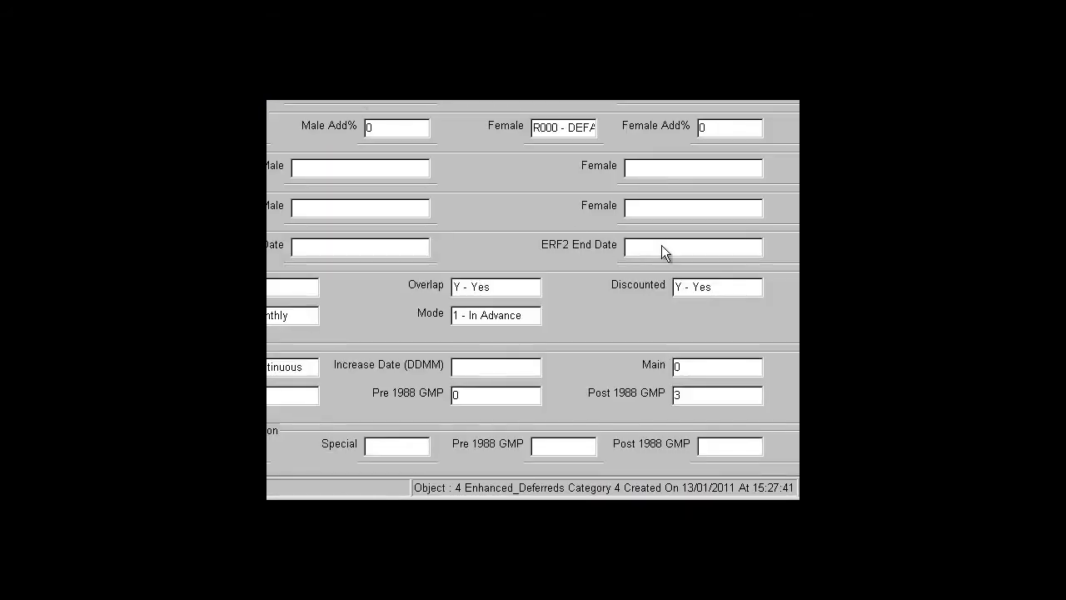
{"action": "double_click", "coordinate": [684, 365]}
{"action": "type", "text": "4"}
- Save the session changes to category 4 and open Enhanced Deferreds category 5 for editing
{"action": "left_click", "coordinate": [305, 114]}
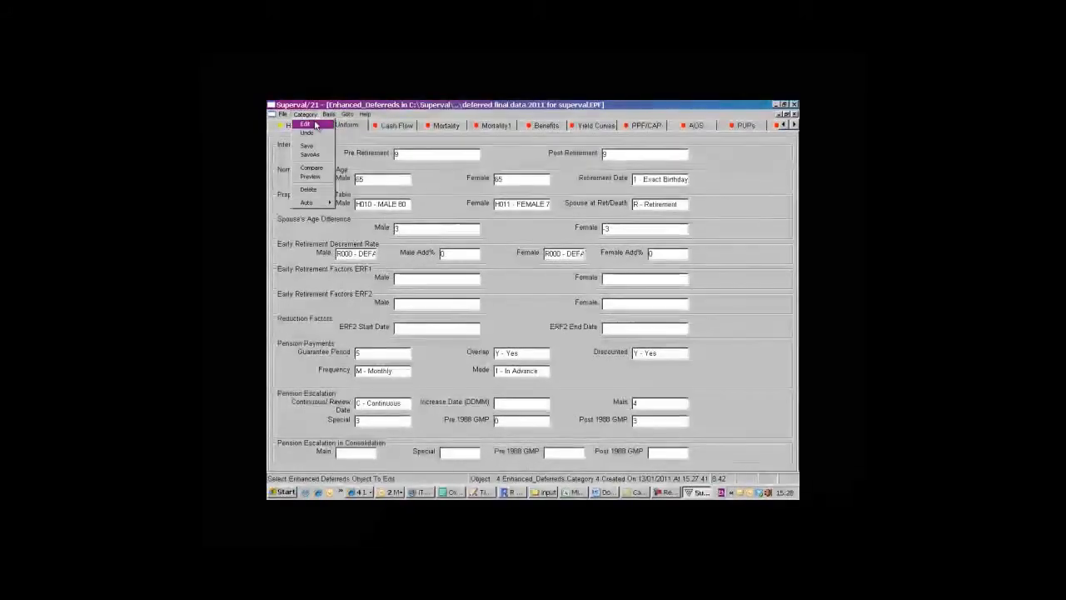
{"action": "left_click", "coordinate": [315, 124]}
{"action": "left_click", "coordinate": [499, 325]}
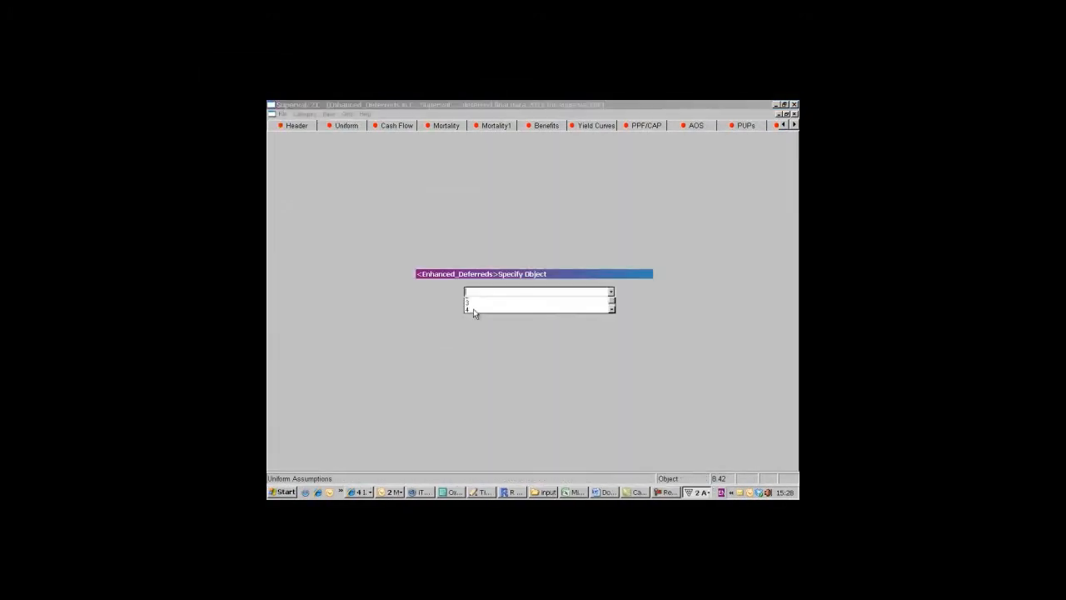
{"action": "left_click", "coordinate": [612, 322]}
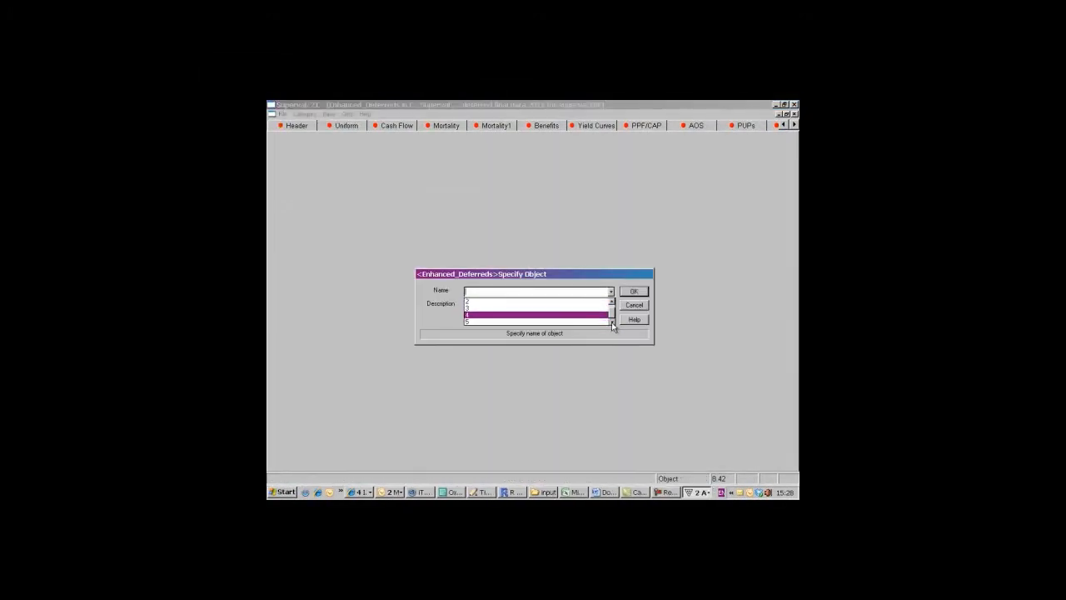
{"action": "left_click", "coordinate": [599, 323]}
{"action": "left_click", "coordinate": [635, 292]}
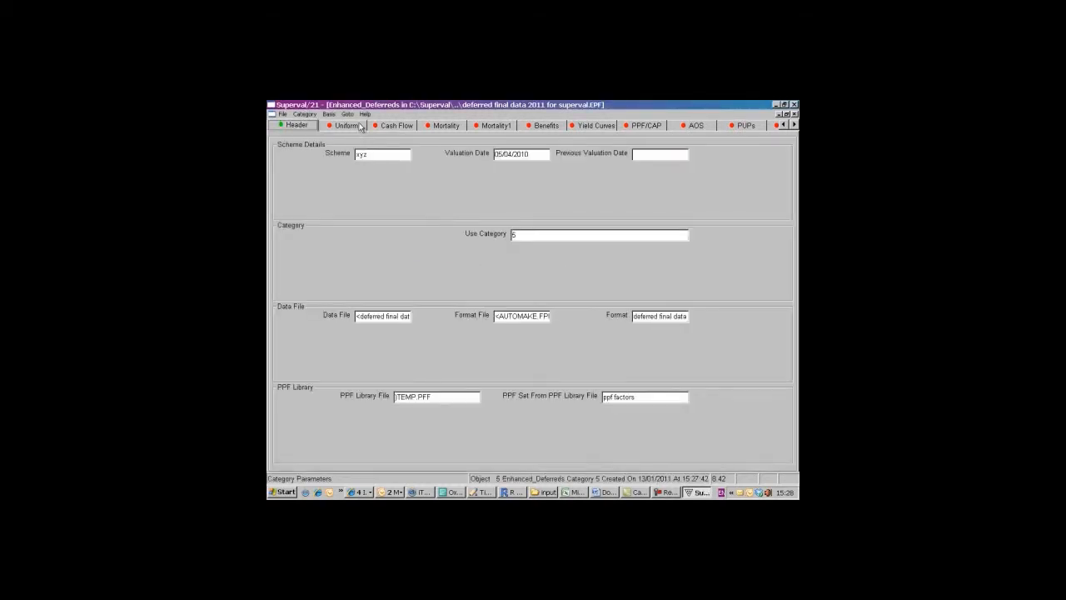
- Set category 5's main and special pension escalation to 4 and save the session changes
{"action": "left_click", "coordinate": [645, 404]}
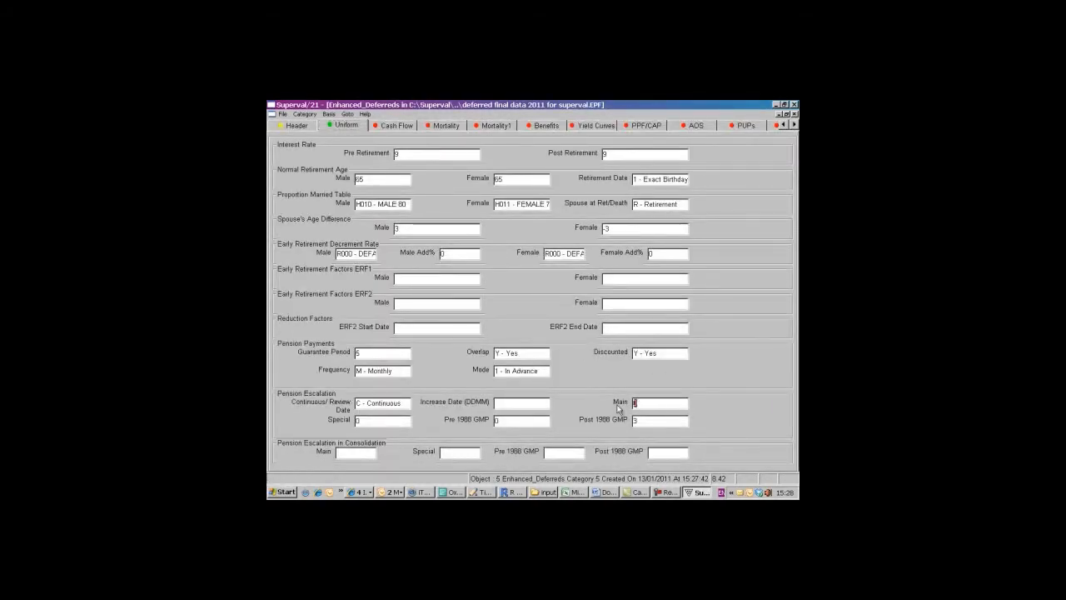
{"action": "type", "text": "4"}
{"action": "key", "text": "Tab"}
{"action": "type", "text": "4"}
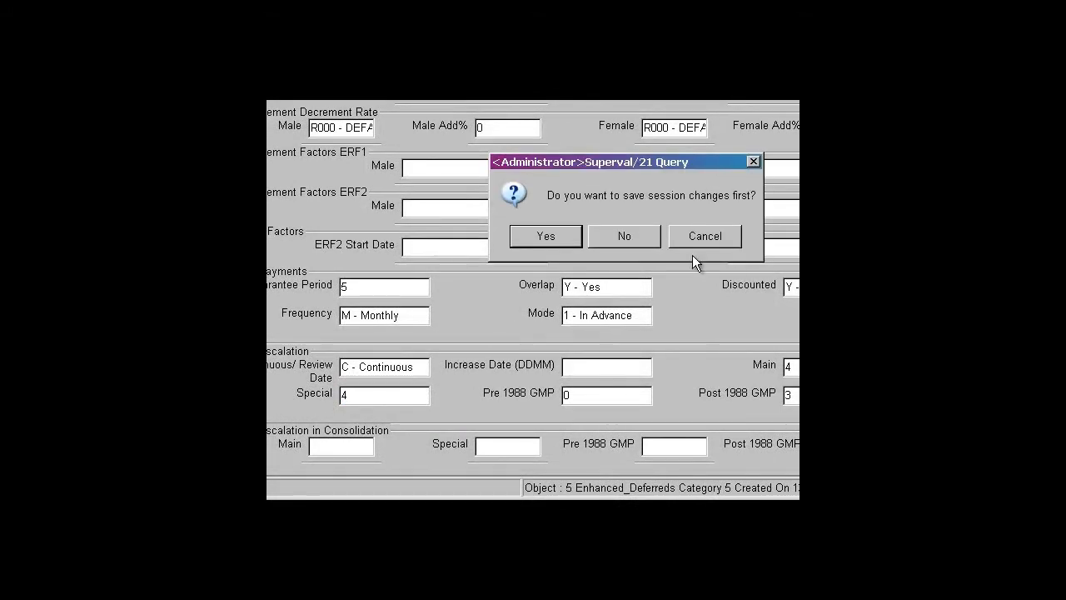
{"action": "left_click", "coordinate": [537, 234]}
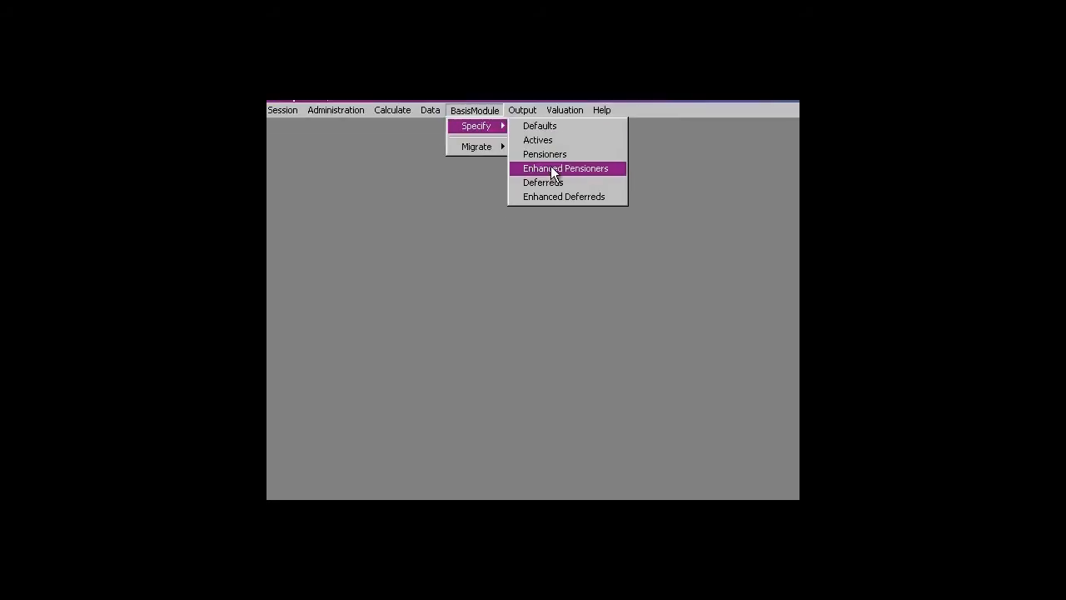
- Switch to the Enhanced Pensioners basis for the 2011 pensioner final data and open category 1 for editing
{"action": "left_click", "coordinate": [550, 166]}
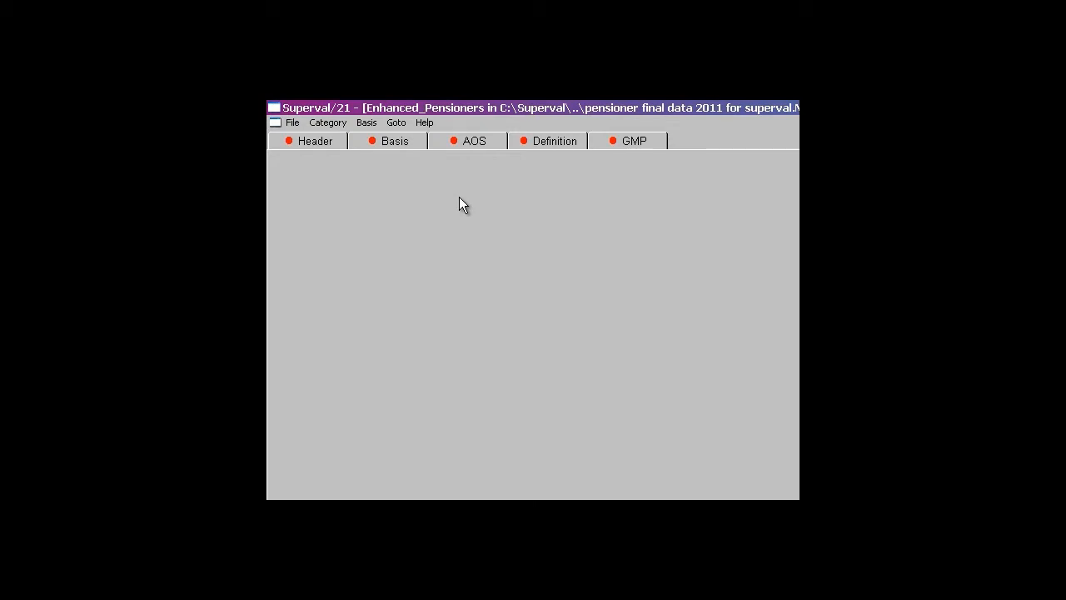
{"action": "left_click", "coordinate": [306, 114]}
{"action": "left_click", "coordinate": [308, 125]}
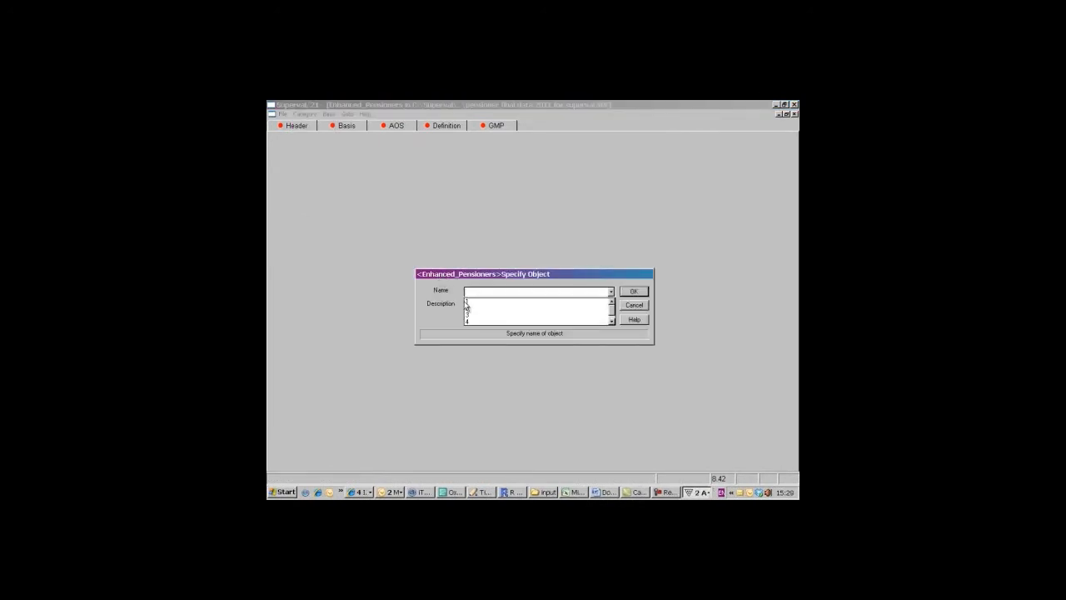
{"action": "left_click", "coordinate": [633, 292]}
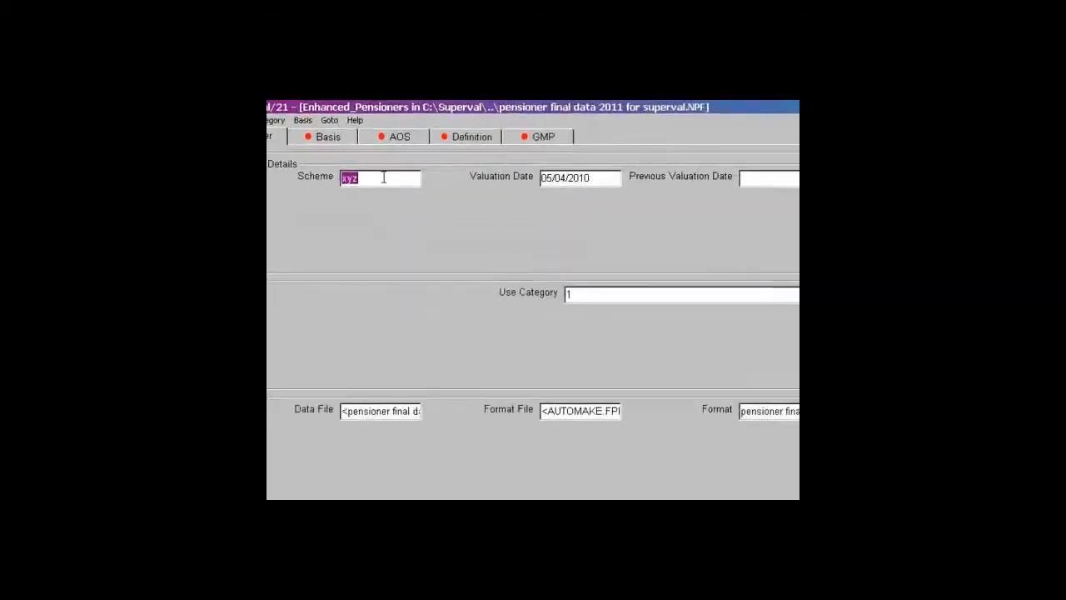
- Set the default proportion married tables in the basis to H010 - MALE 80 for males and H011 - FEMALE 70 for females
{"action": "left_click", "coordinate": [325, 138]}
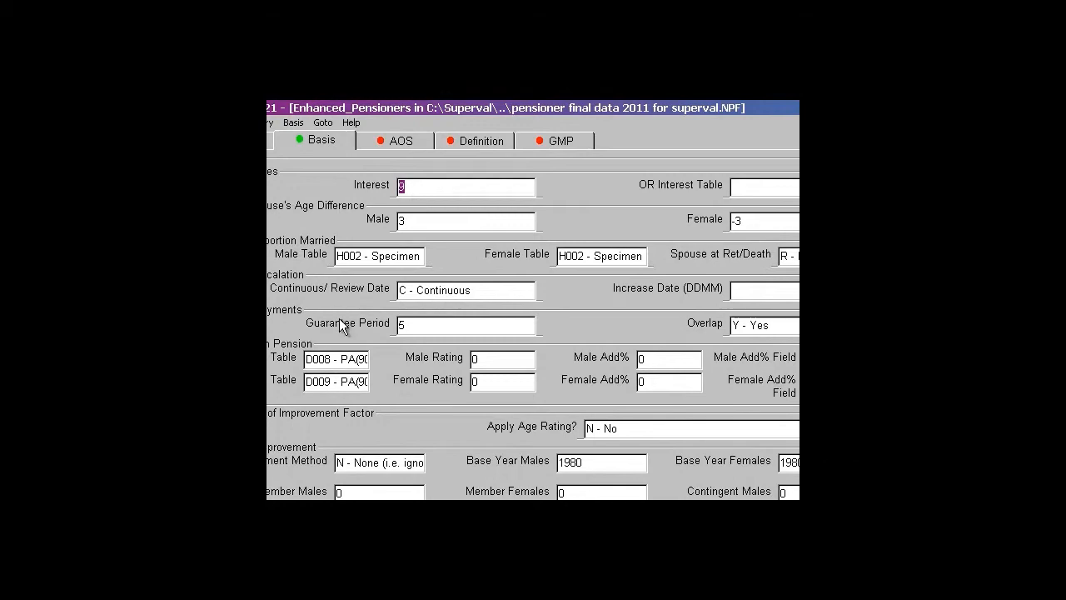
{"action": "double_click", "coordinate": [379, 257]}
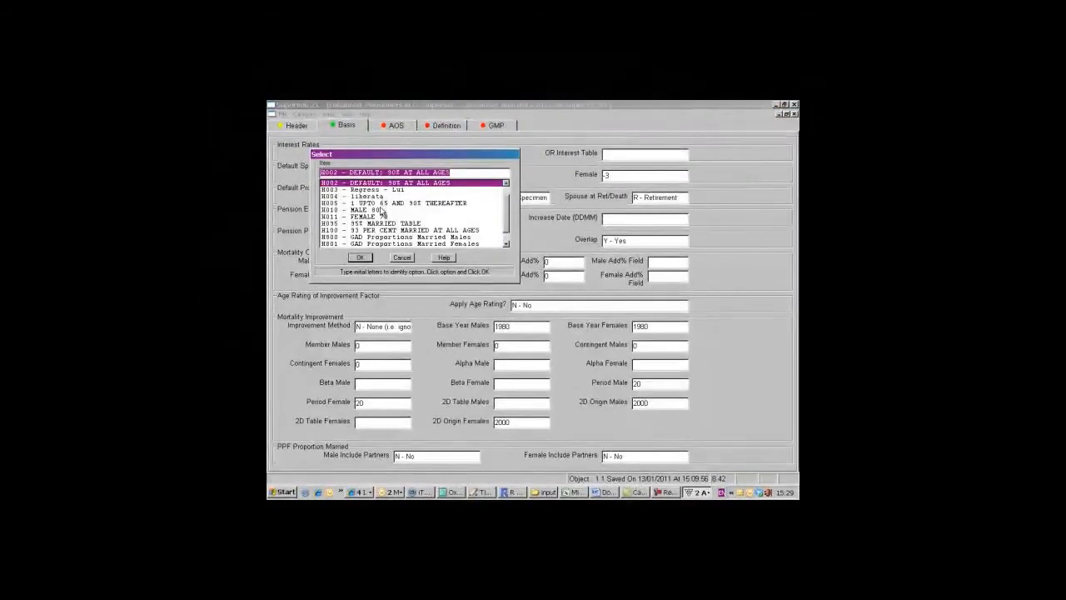
{"action": "left_click", "coordinate": [380, 210]}
{"action": "left_click", "coordinate": [360, 257]}
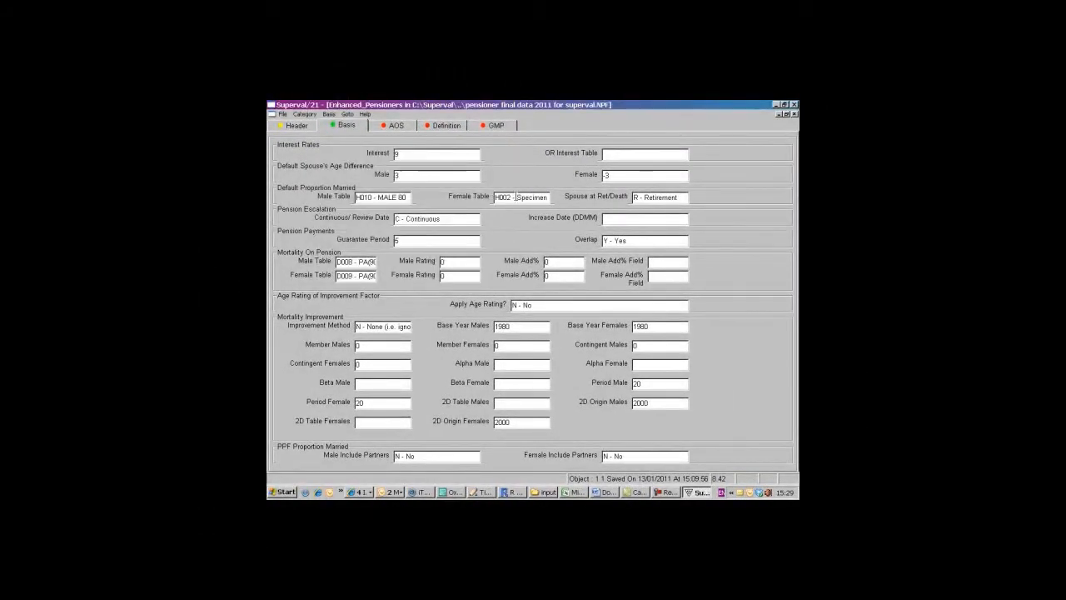
{"action": "double_click", "coordinate": [516, 197]}
{"action": "left_click", "coordinate": [368, 216]}
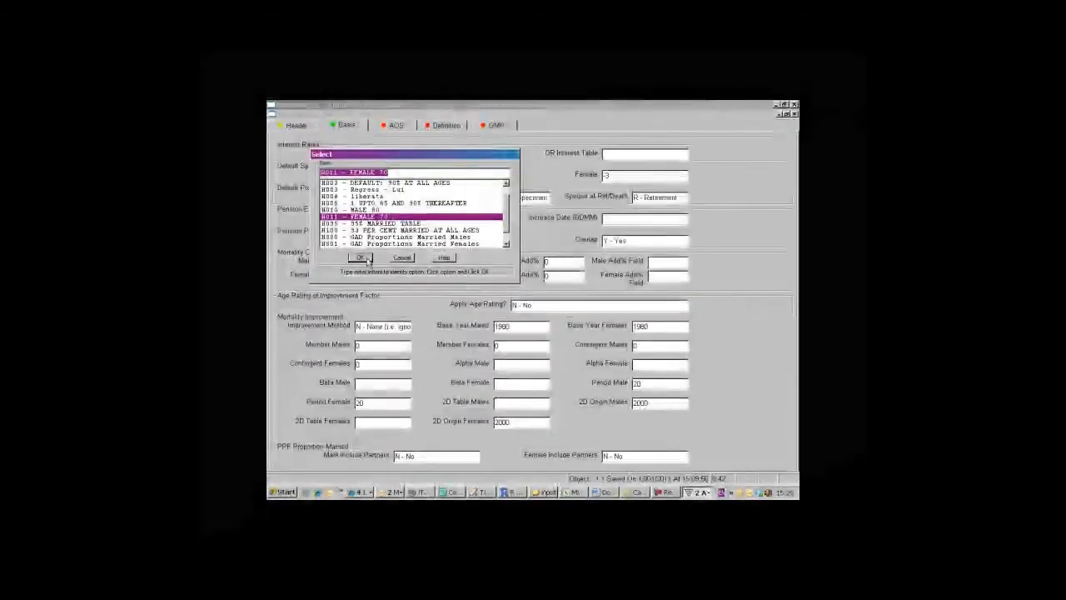
{"action": "left_click", "coordinate": [362, 259]}
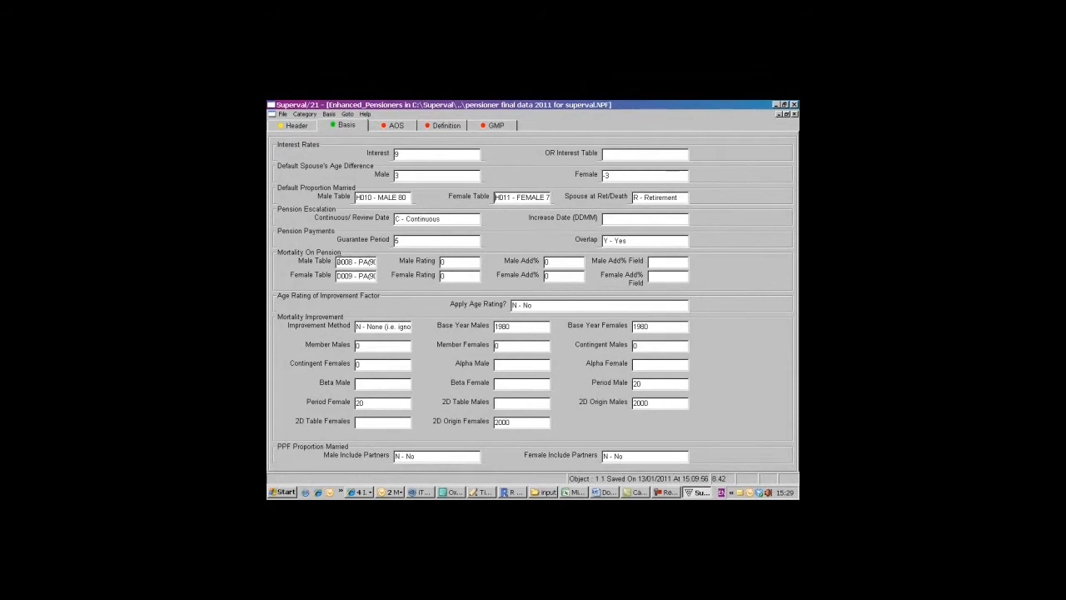
- Set the mortality on pension tables to D013 - PMA92Base for males and D014 - PFA92 Base Amounts for females
{"action": "double_click", "coordinate": [355, 261]}
{"action": "left_click", "coordinate": [373, 217]}
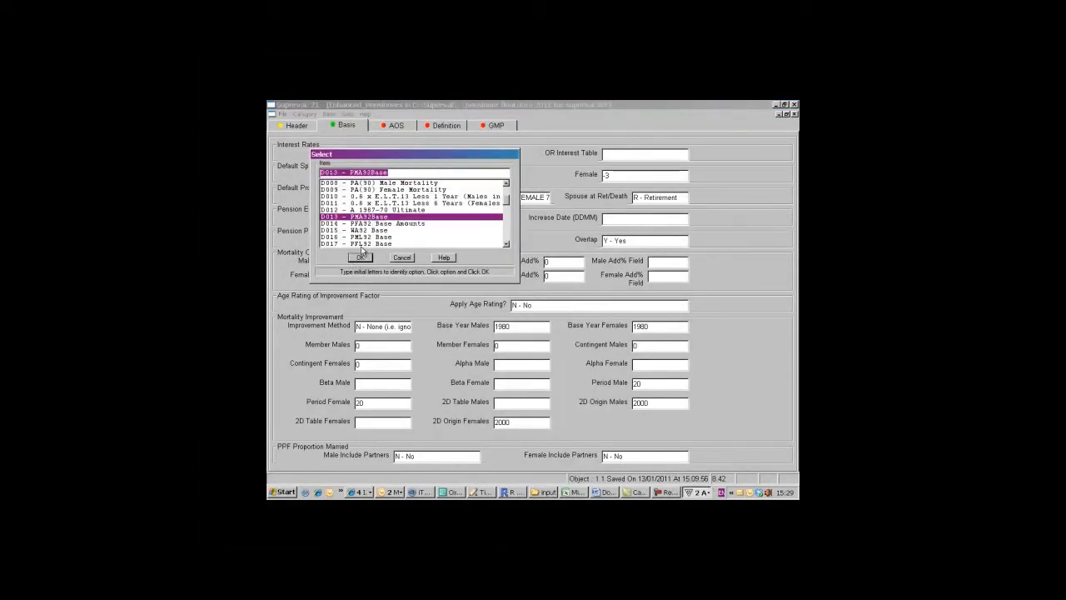
{"action": "left_click", "coordinate": [360, 257]}
{"action": "double_click", "coordinate": [356, 276]}
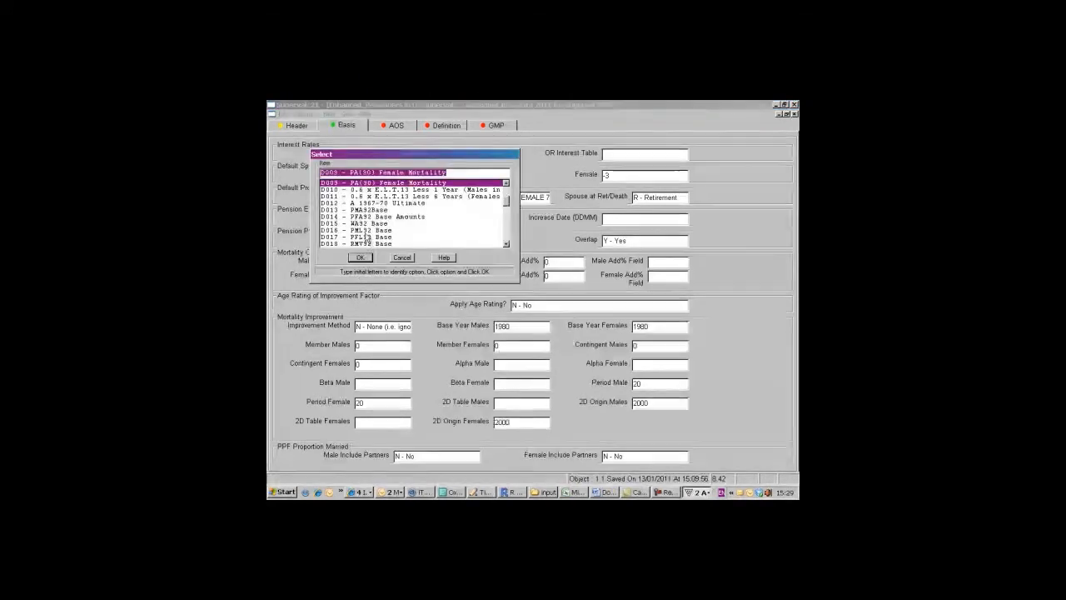
{"action": "left_click", "coordinate": [367, 216]}
{"action": "left_click", "coordinate": [361, 257]}
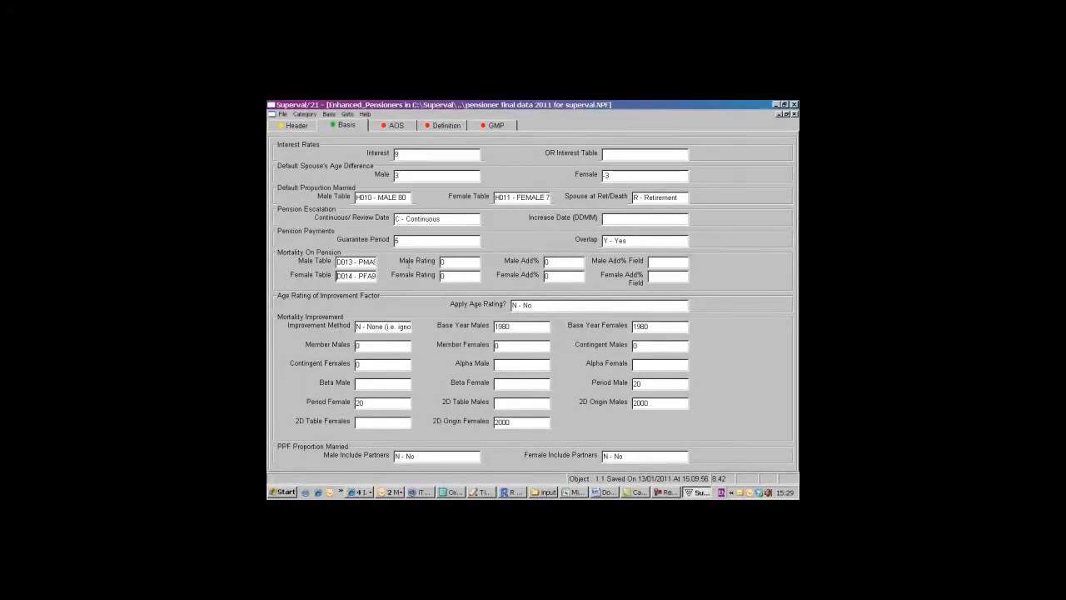
{"action": "left_click", "coordinate": [454, 276]}
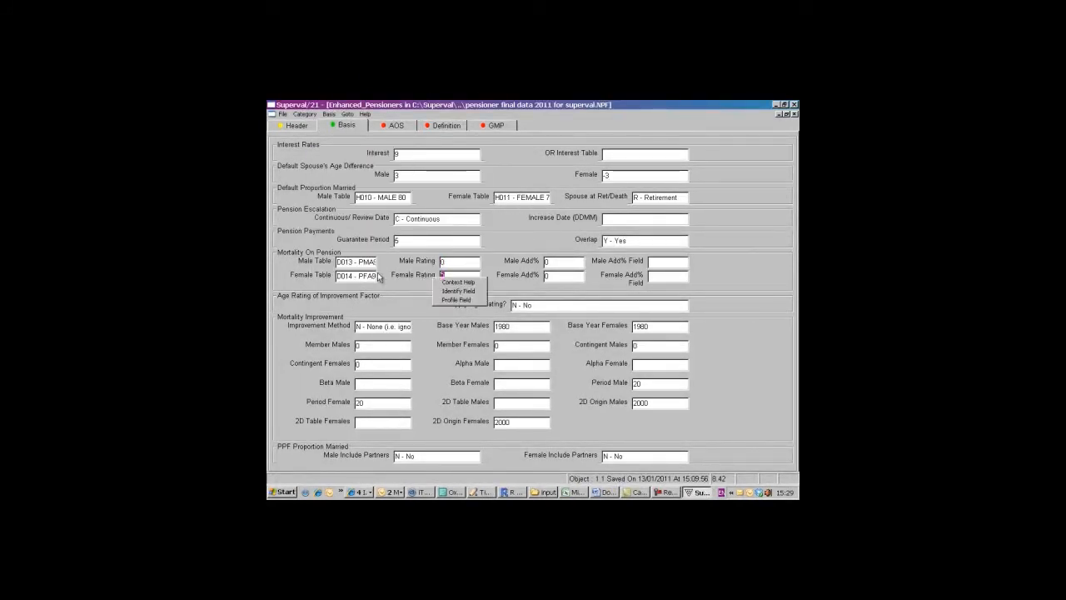
{"action": "right_click", "coordinate": [408, 278]}
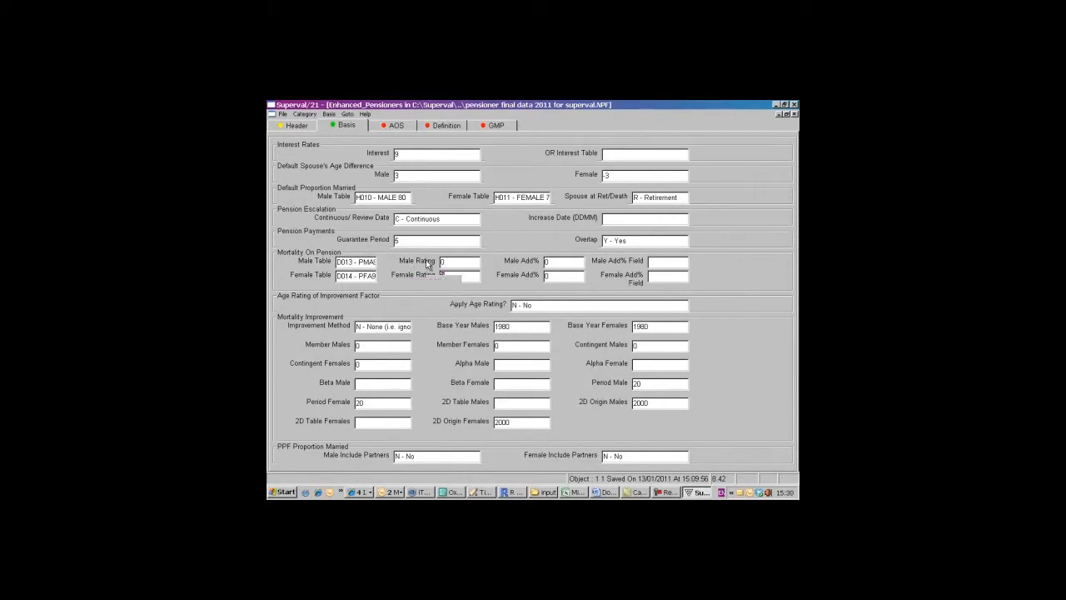
{"action": "right_click", "coordinate": [426, 262]}
{"action": "right_click", "coordinate": [404, 286]}
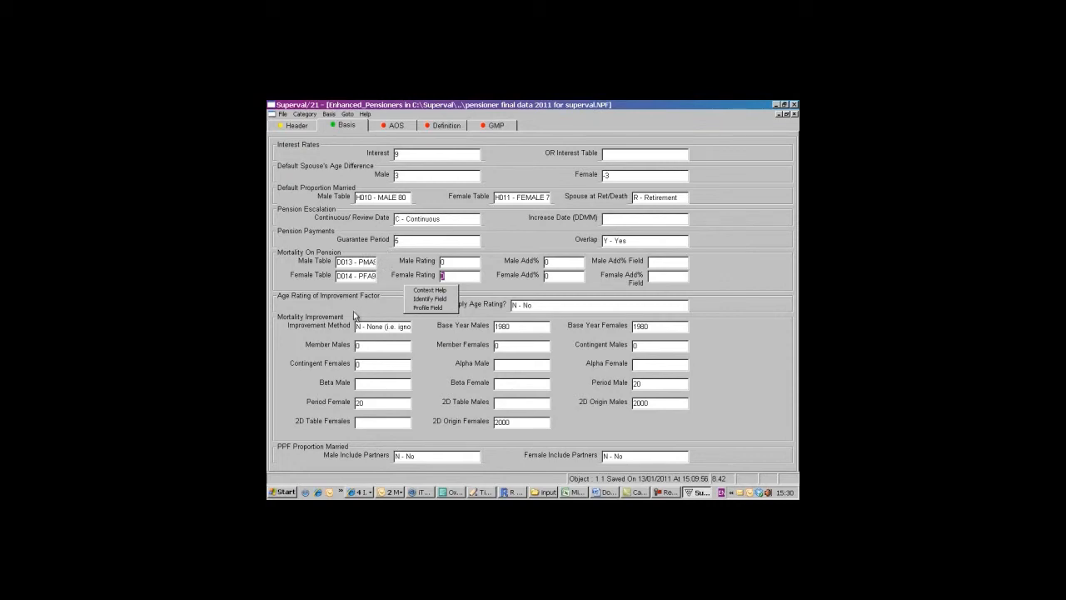
{"action": "left_click", "coordinate": [397, 127]}
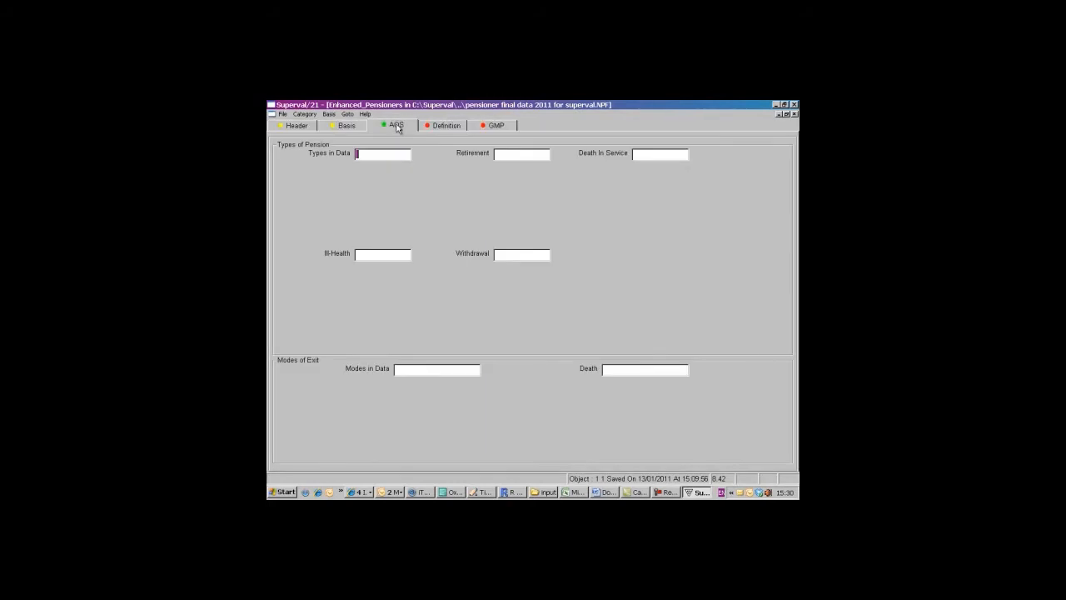
- Define Pension 1 with data field qQPRE97PEN, description pre97 and increases in payment of 0
{"action": "left_click", "coordinate": [442, 125]}
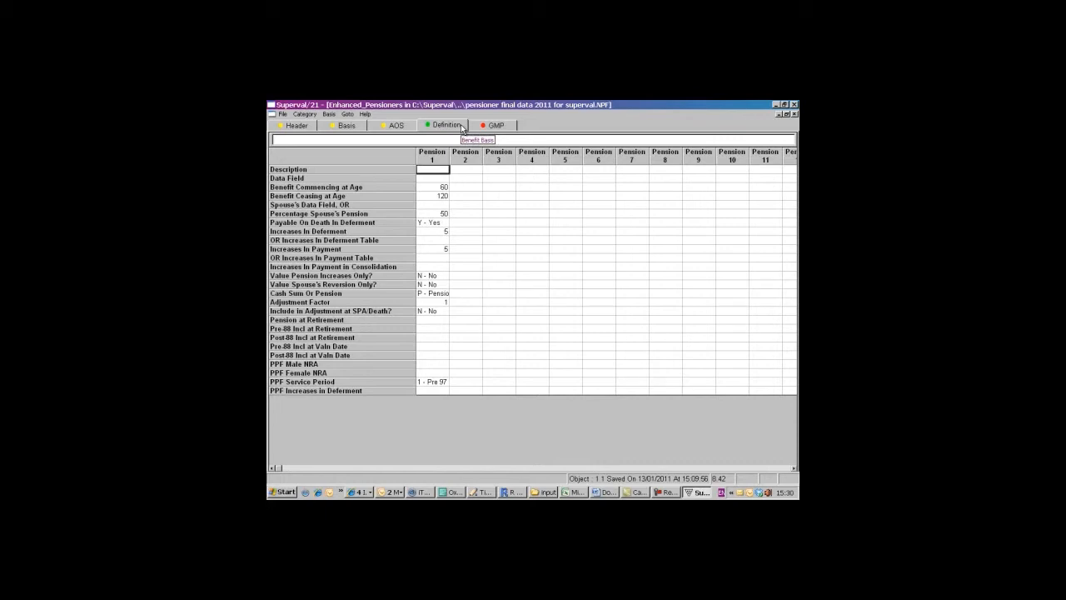
{"action": "left_click", "coordinate": [430, 179]}
{"action": "double_click", "coordinate": [430, 179]}
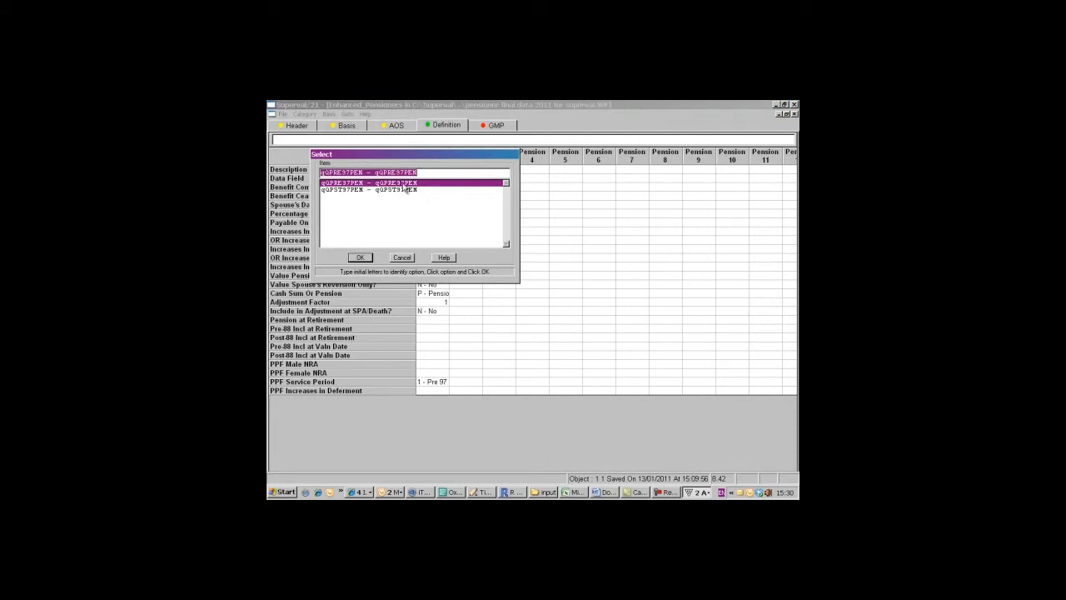
{"action": "left_click", "coordinate": [360, 259]}
{"action": "left_click", "coordinate": [429, 172]}
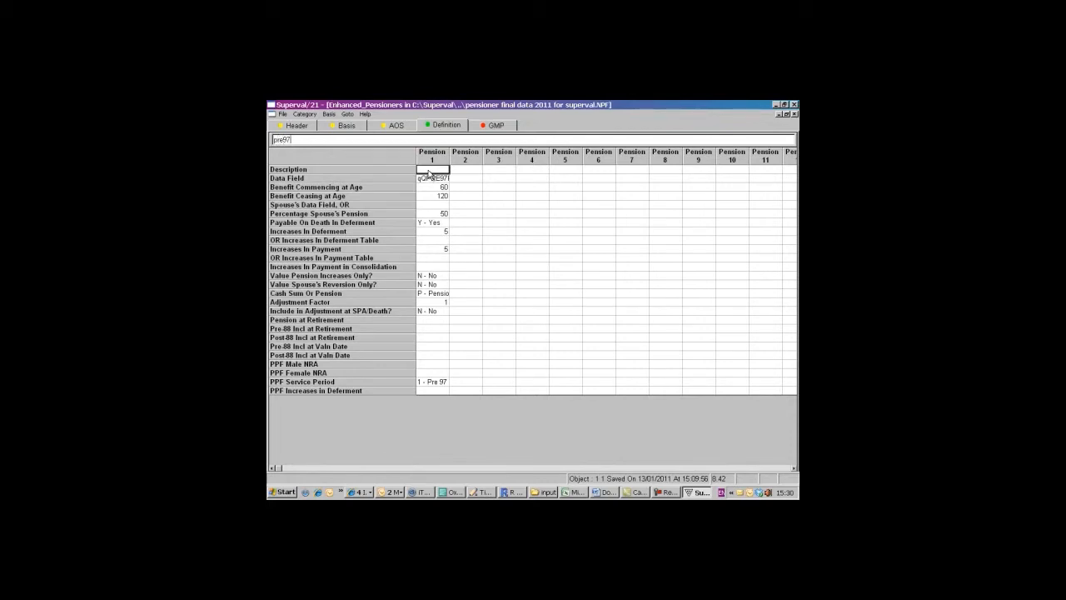
{"action": "type", "text": "pre97"}
{"action": "left_click", "coordinate": [429, 251]}
{"action": "type", "text": "0"}
{"action": "key", "text": "Tab"}
{"action": "left_click", "coordinate": [438, 233]}
- Copy the pre97 pension's definition into the Pension 2 column
{"action": "left_click", "coordinate": [466, 170]}
{"action": "left_click", "coordinate": [329, 114]}
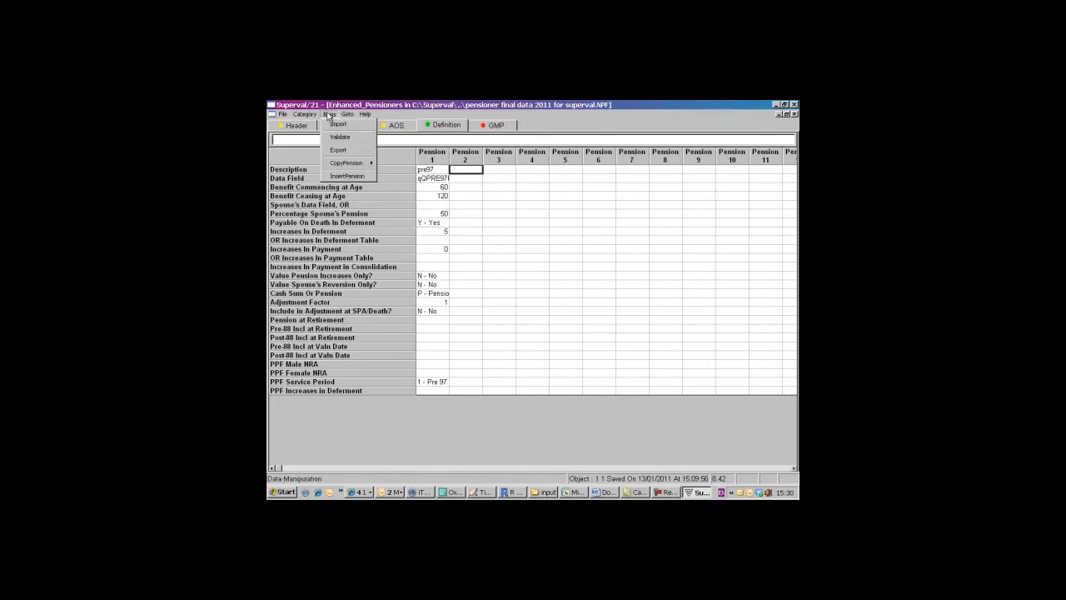
{"action": "mouse_move", "coordinate": [345, 163]}
{"action": "left_click", "coordinate": [392, 161]}
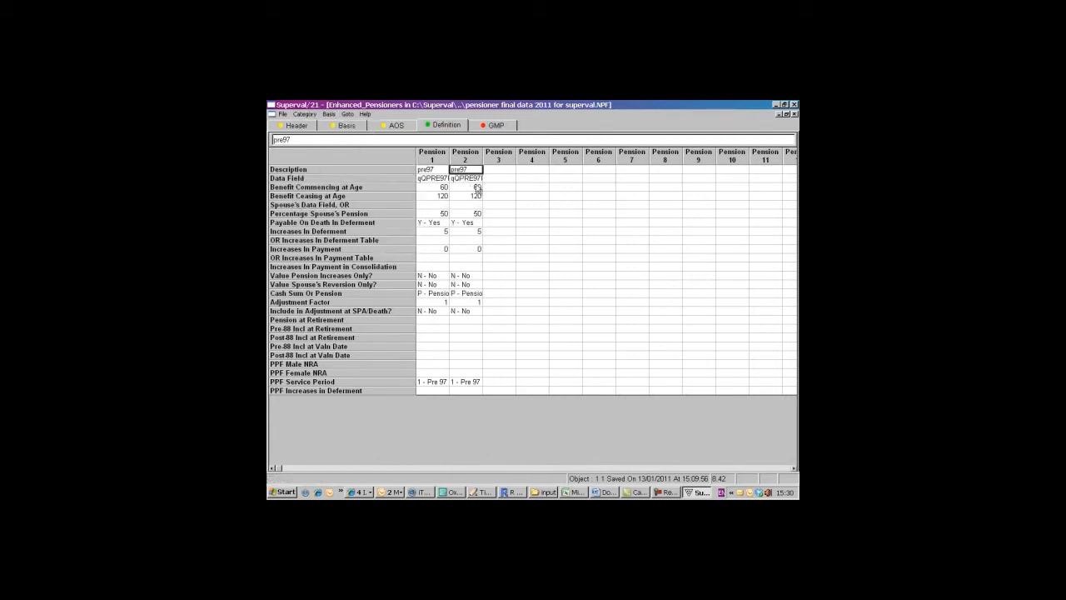
- Set Pension 2's data field to qQPST97PEN and its description to pst97
{"action": "double_click", "coordinate": [471, 178]}
{"action": "left_click", "coordinate": [408, 190]}
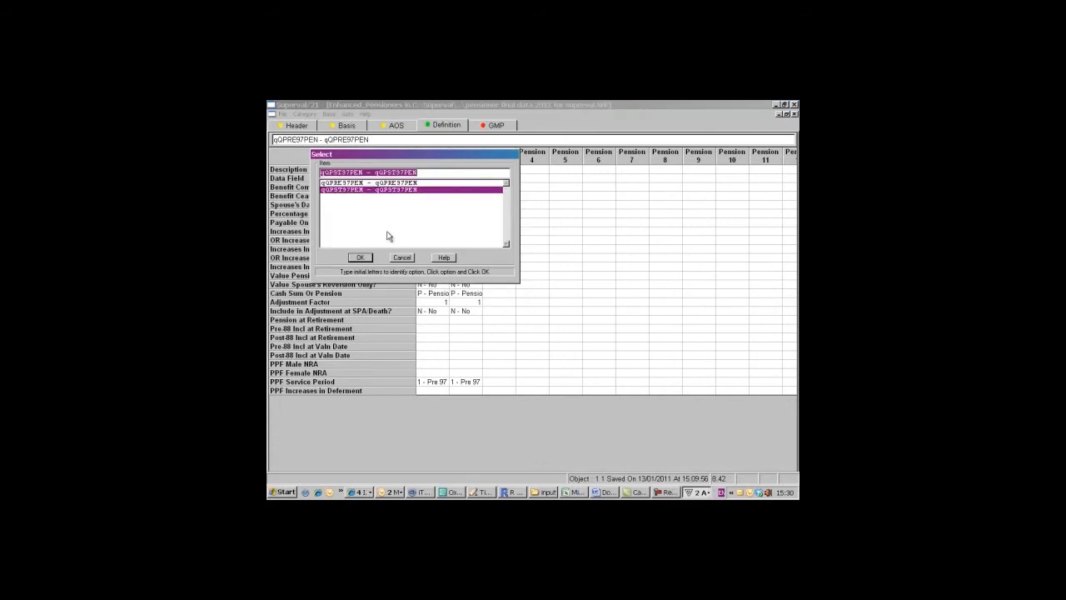
{"action": "left_click", "coordinate": [359, 257]}
{"action": "left_click", "coordinate": [464, 170]}
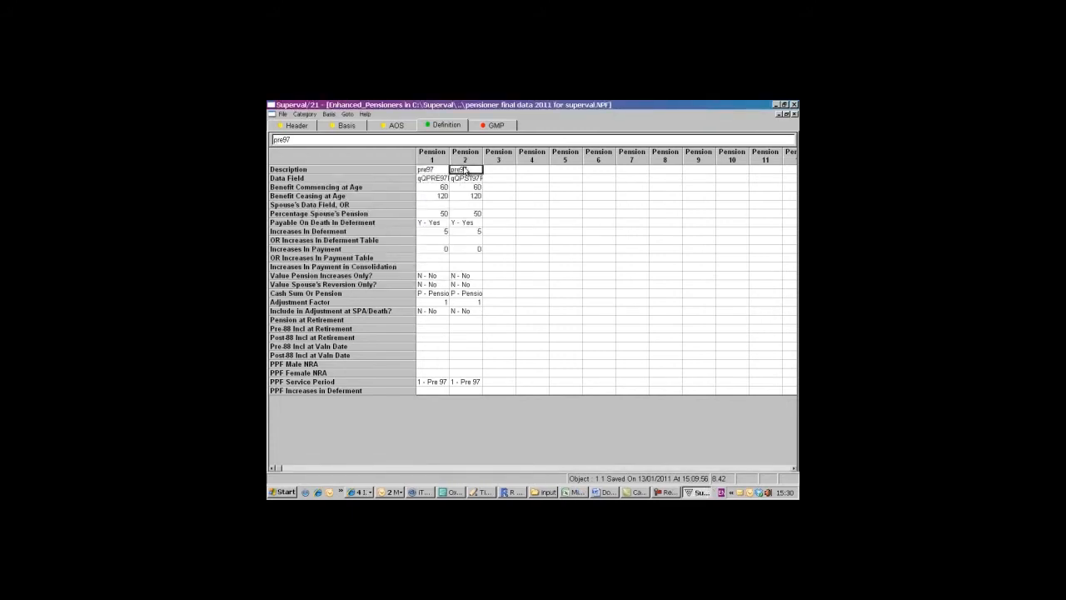
{"action": "type", "text": "pst"}
{"action": "left_click", "coordinate": [463, 252]}
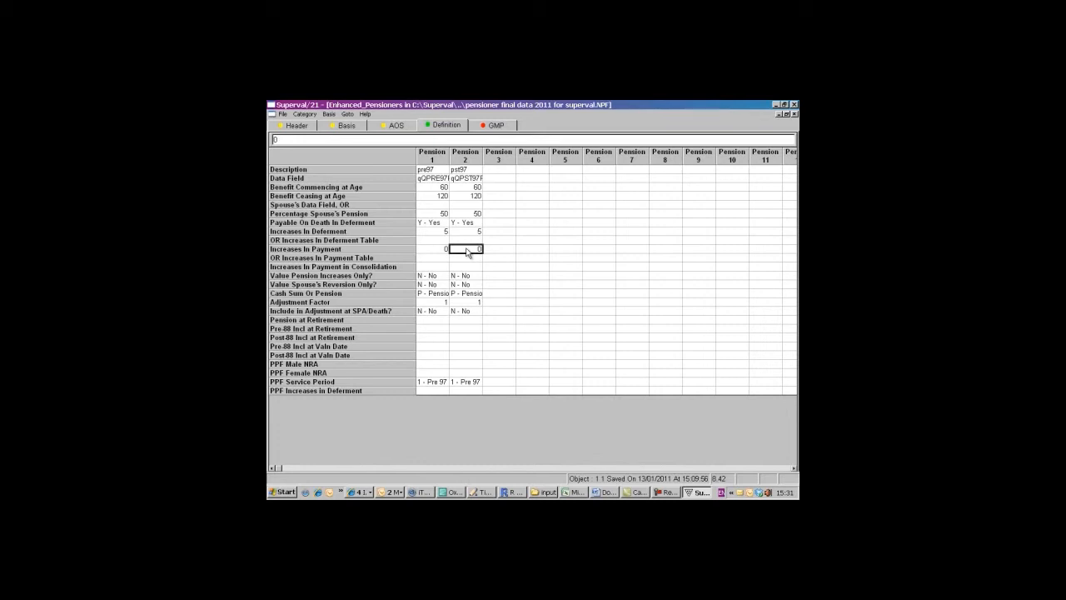
- Set the GMP fixed rate to SPA to N - No and validate the basis without printing the message
{"action": "left_click", "coordinate": [494, 126]}
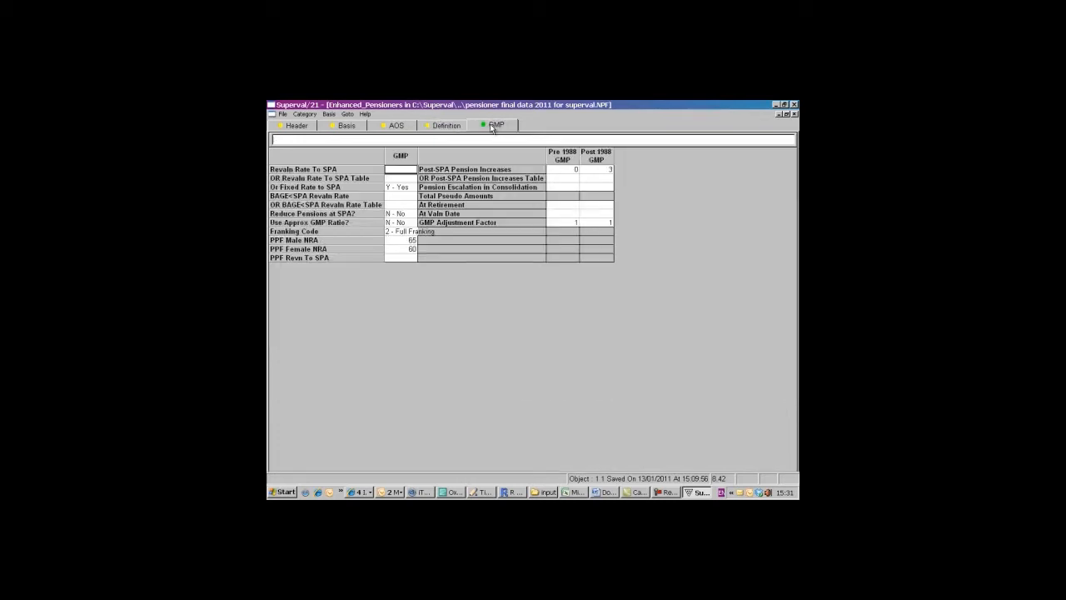
{"action": "double_click", "coordinate": [408, 188]}
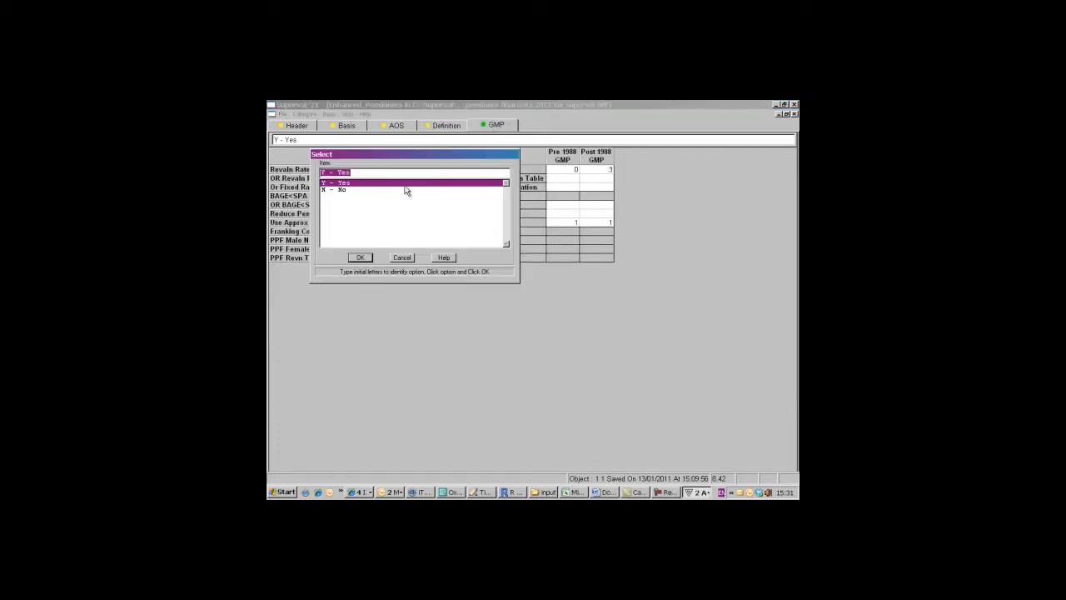
{"action": "left_click", "coordinate": [333, 191]}
{"action": "left_click", "coordinate": [360, 258]}
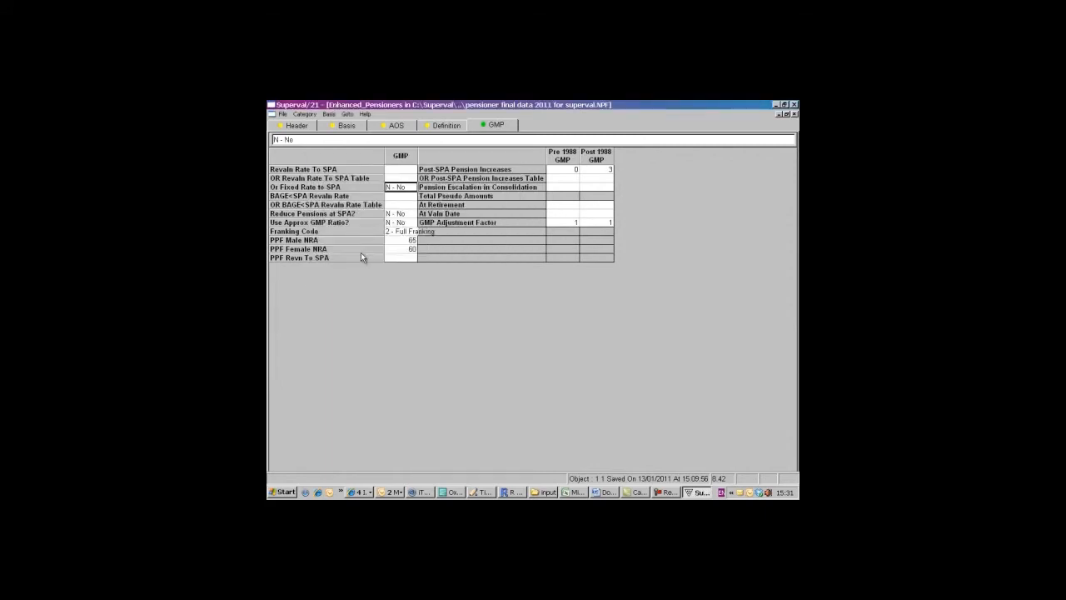
{"action": "left_click", "coordinate": [329, 114]}
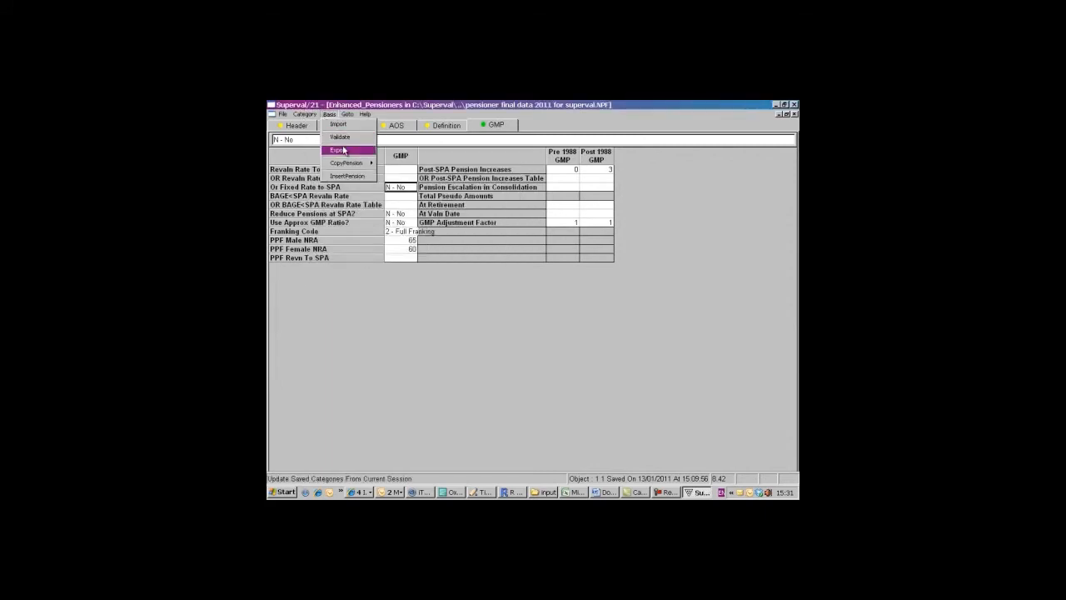
{"action": "left_click", "coordinate": [342, 137]}
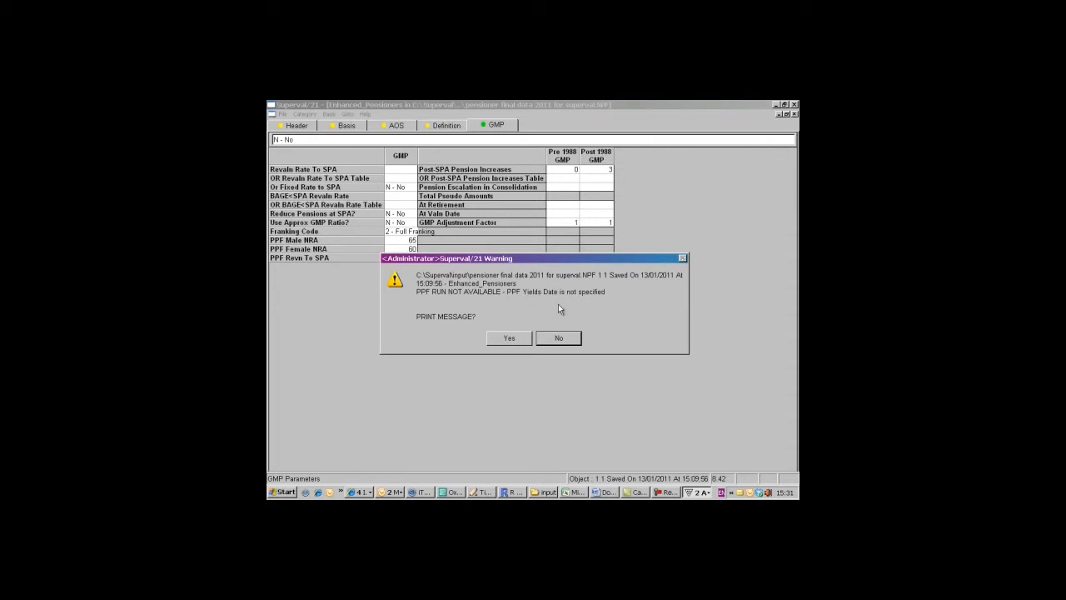
{"action": "left_click", "coordinate": [558, 339]}
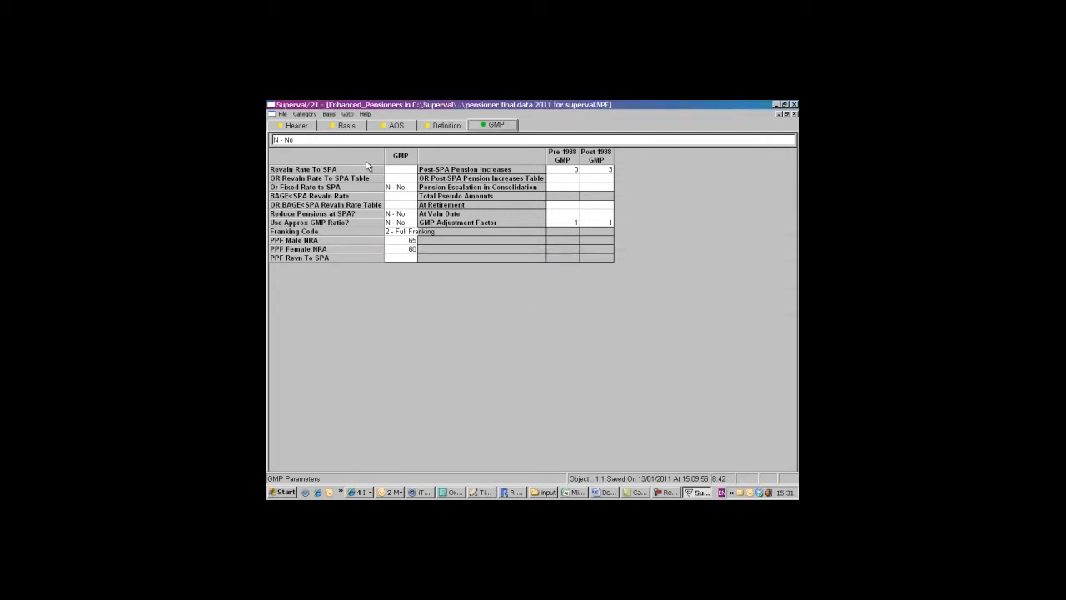
- Set the PPF Yields Date to 01/01/2004 and the PPF Cap Date to 01/01/2008 in the header parameters
{"action": "left_click", "coordinate": [349, 126]}
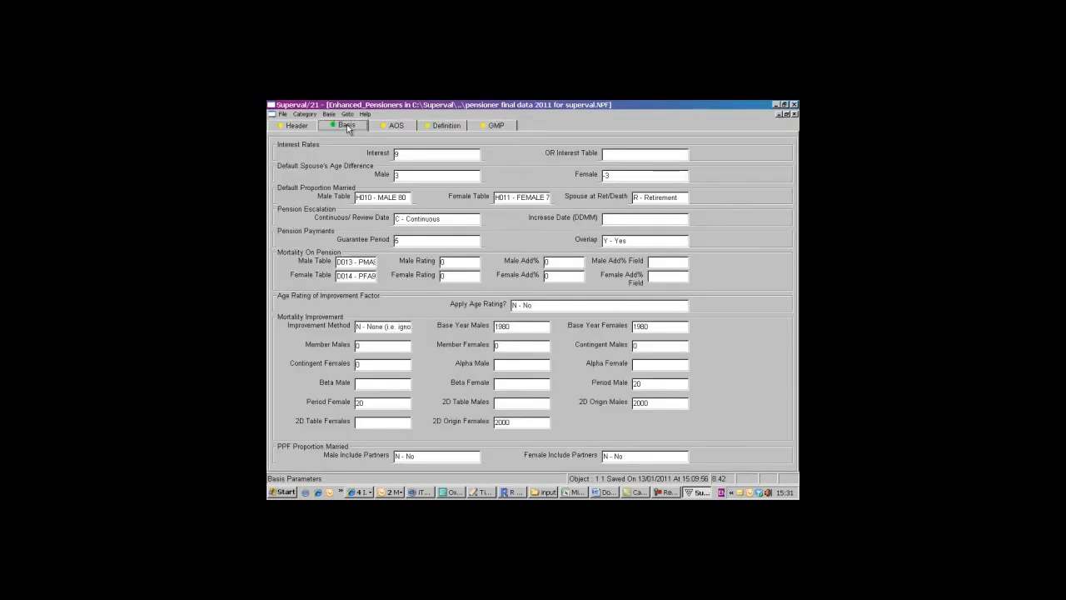
{"action": "left_click", "coordinate": [297, 125]}
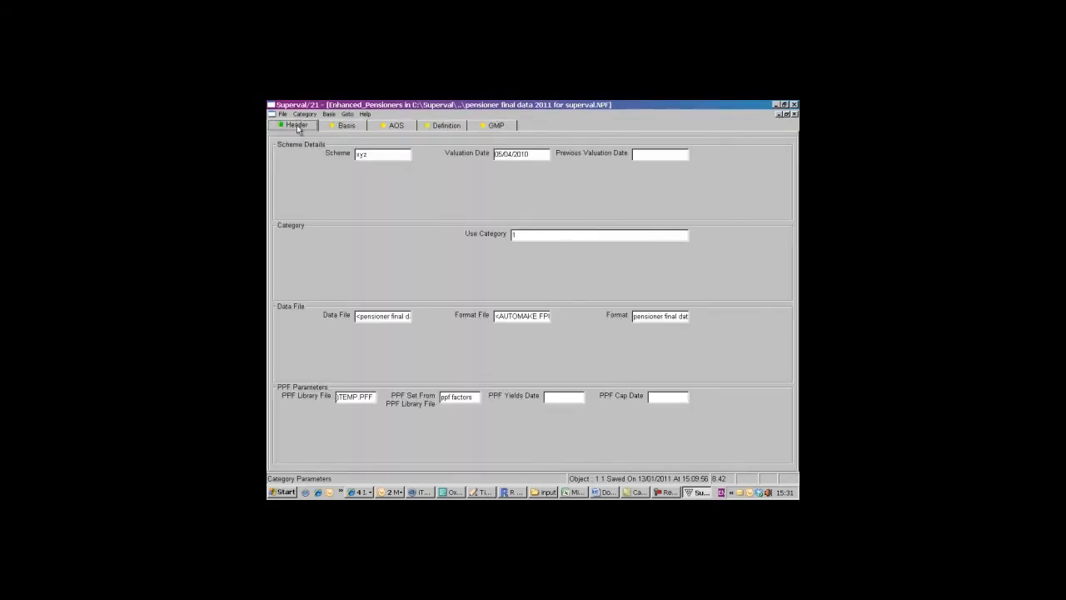
{"action": "double_click", "coordinate": [558, 398]}
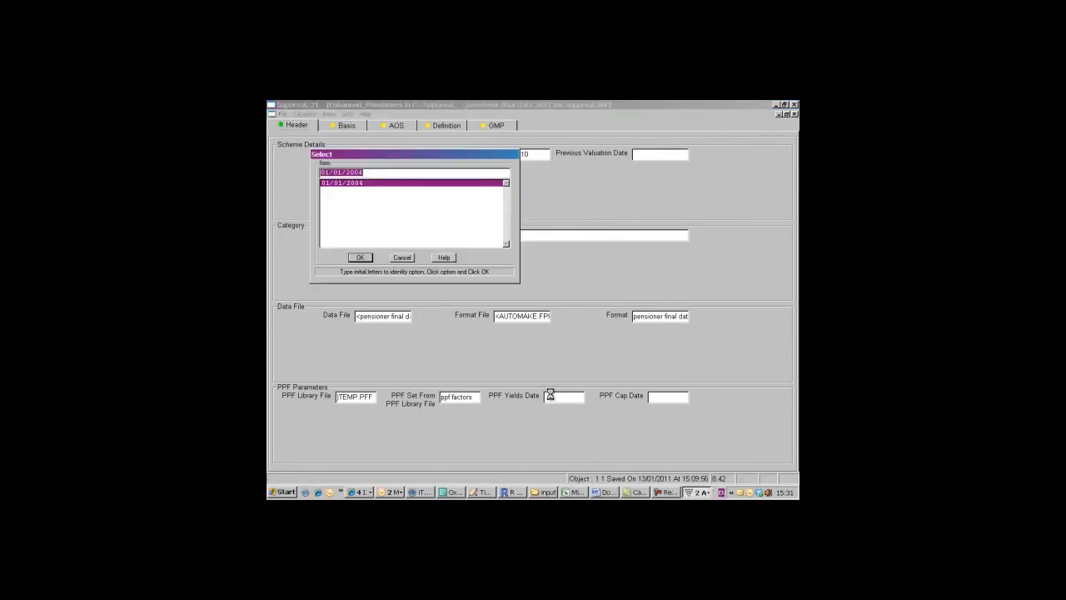
{"action": "left_click", "coordinate": [360, 258]}
{"action": "double_click", "coordinate": [653, 396]}
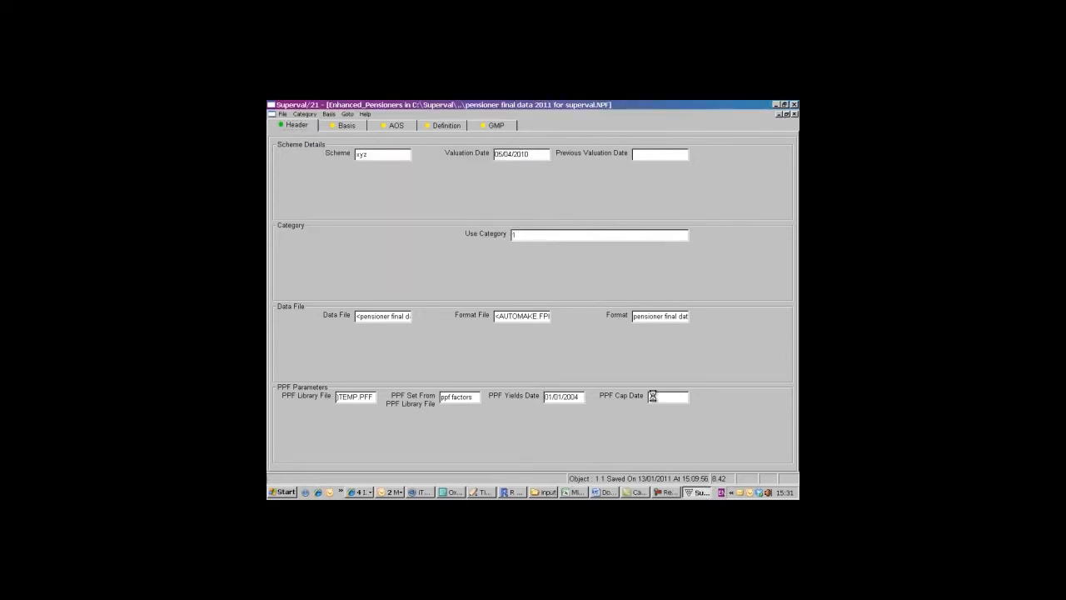
{"action": "left_click", "coordinate": [355, 258]}
- Validate the basis again with the PPF dates in place, without printing the message
{"action": "left_click", "coordinate": [325, 114]}
{"action": "left_click", "coordinate": [338, 136]}
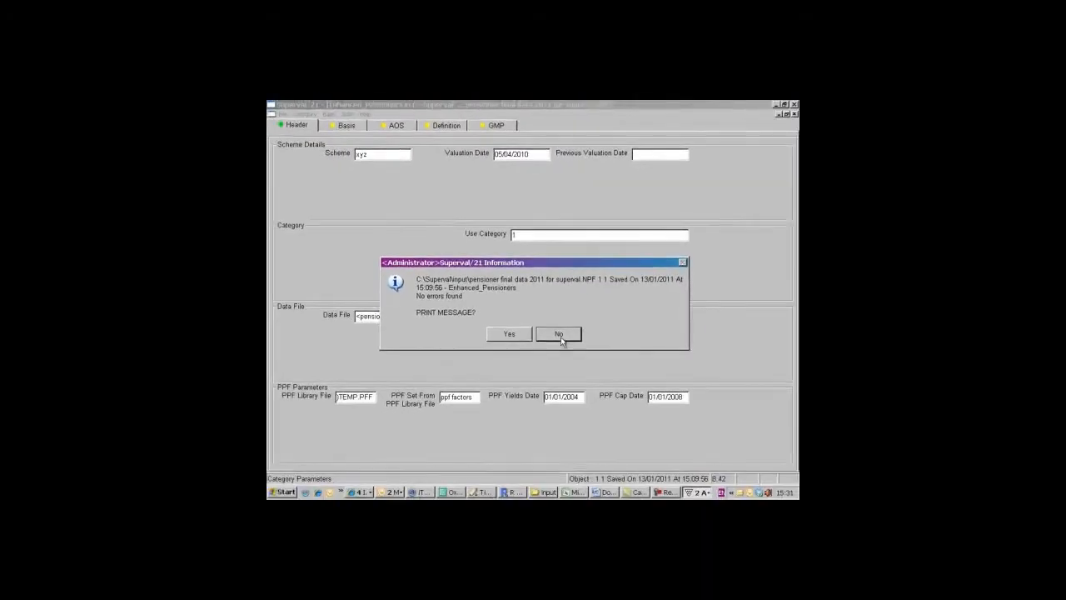
{"action": "left_click", "coordinate": [560, 337]}
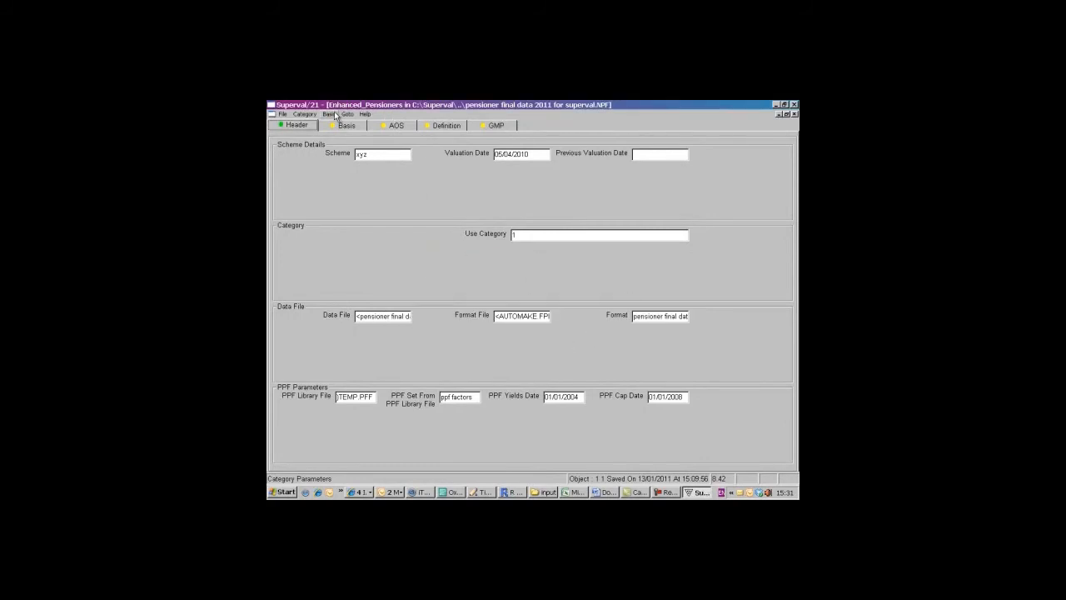
- Automatically generate the pensioner categories from the category 1 basis, overwriting the existing categories on file
{"action": "left_click", "coordinate": [305, 114]}
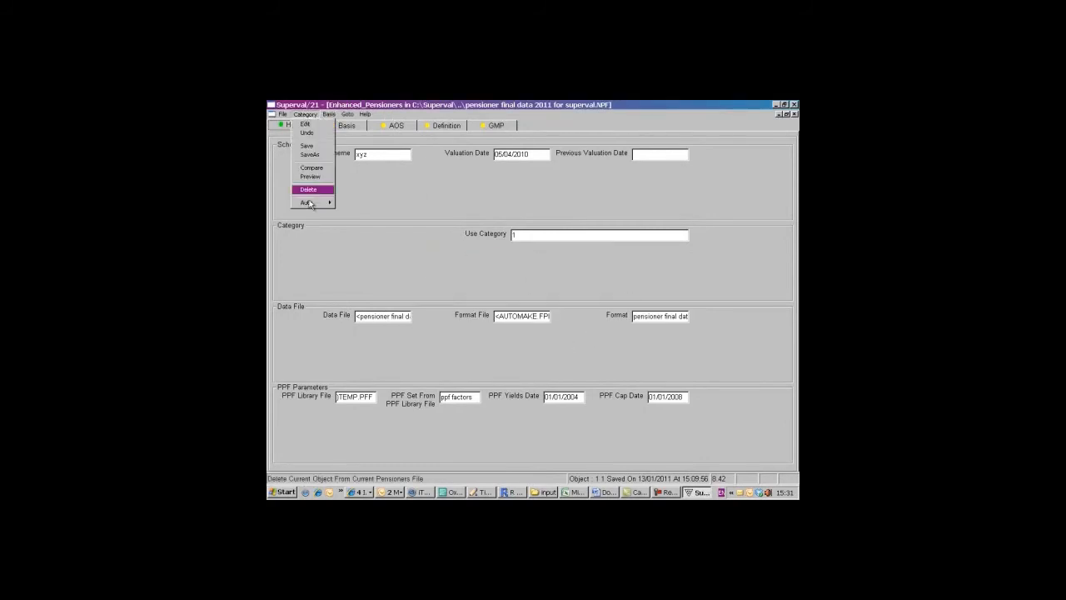
{"action": "mouse_move", "coordinate": [313, 203]}
{"action": "left_click", "coordinate": [349, 210]}
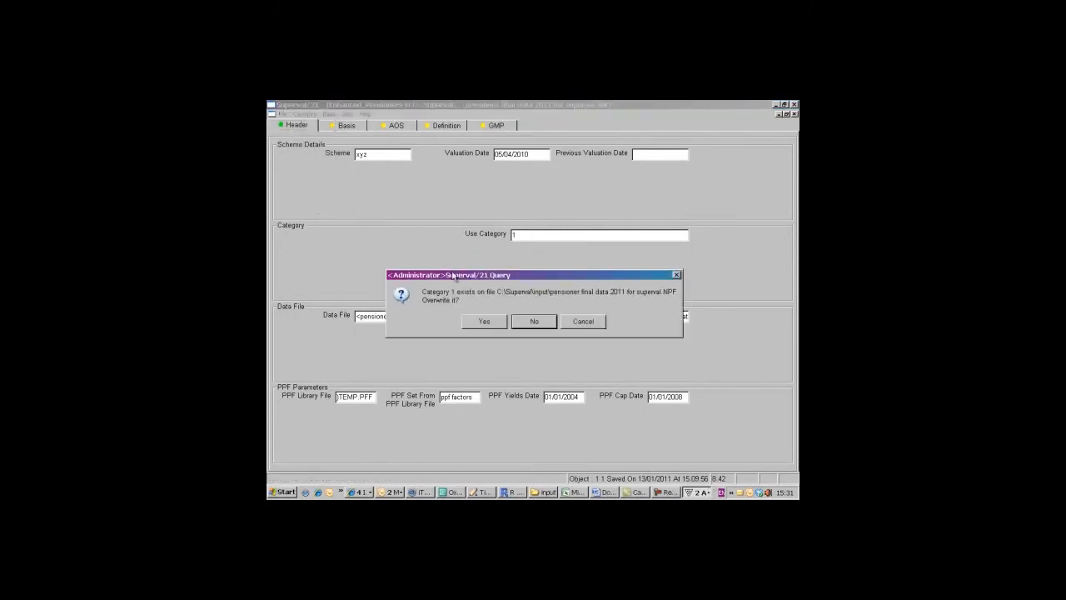
{"action": "left_click", "coordinate": [496, 323]}
{"action": "left_click", "coordinate": [496, 324]}
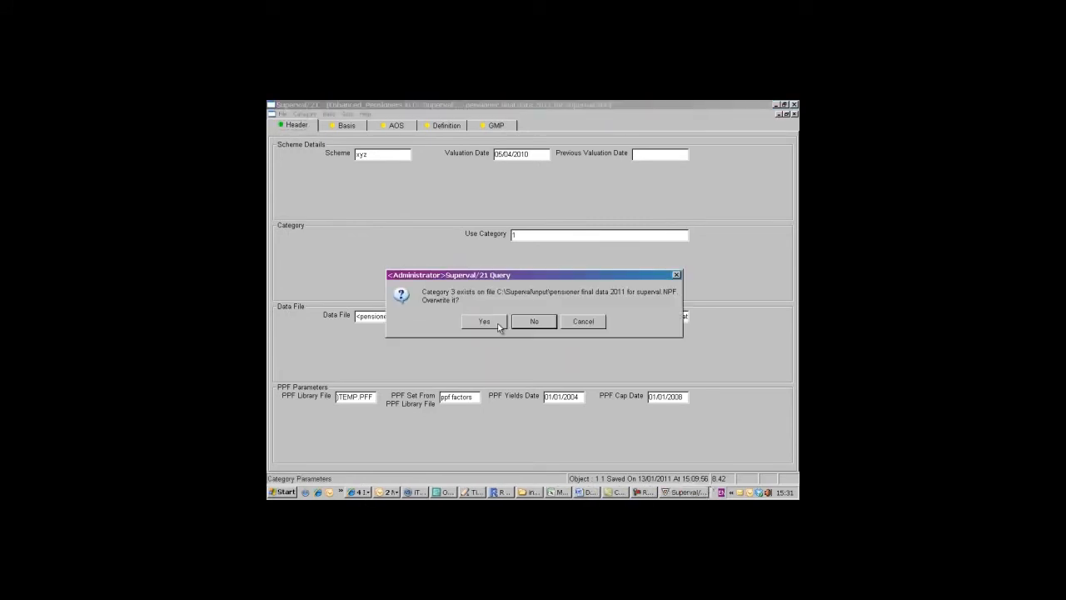
{"action": "left_click", "coordinate": [497, 323]}
{"action": "left_click", "coordinate": [496, 323]}
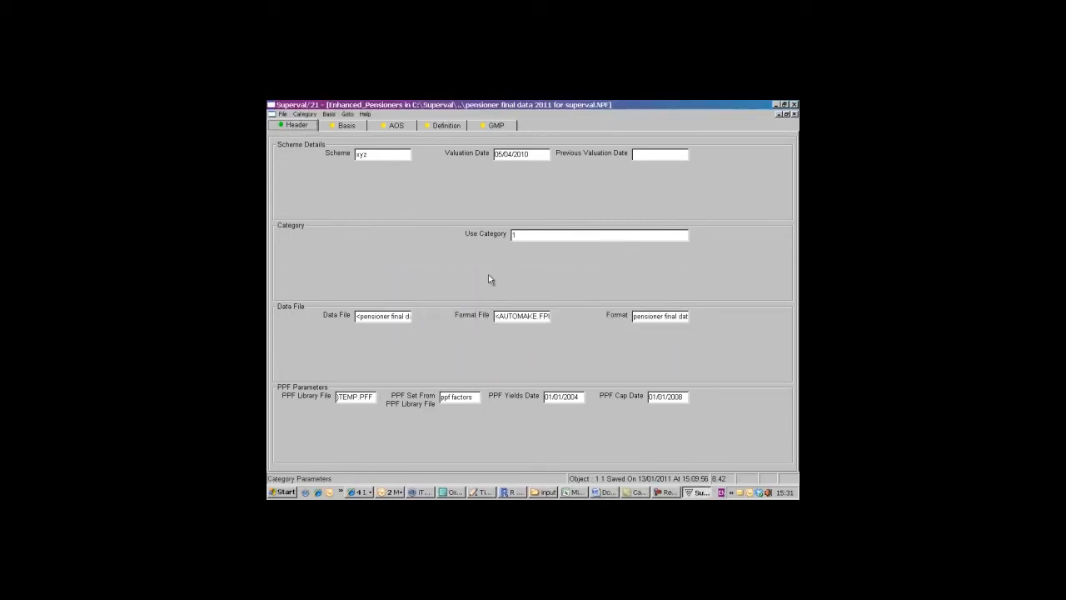
- Open category 2, set the pst97 pension's Increases in Payment to 3 and save the session changes
{"action": "left_click", "coordinate": [305, 115]}
{"action": "left_click", "coordinate": [306, 124]}
{"action": "left_click", "coordinate": [497, 323]}
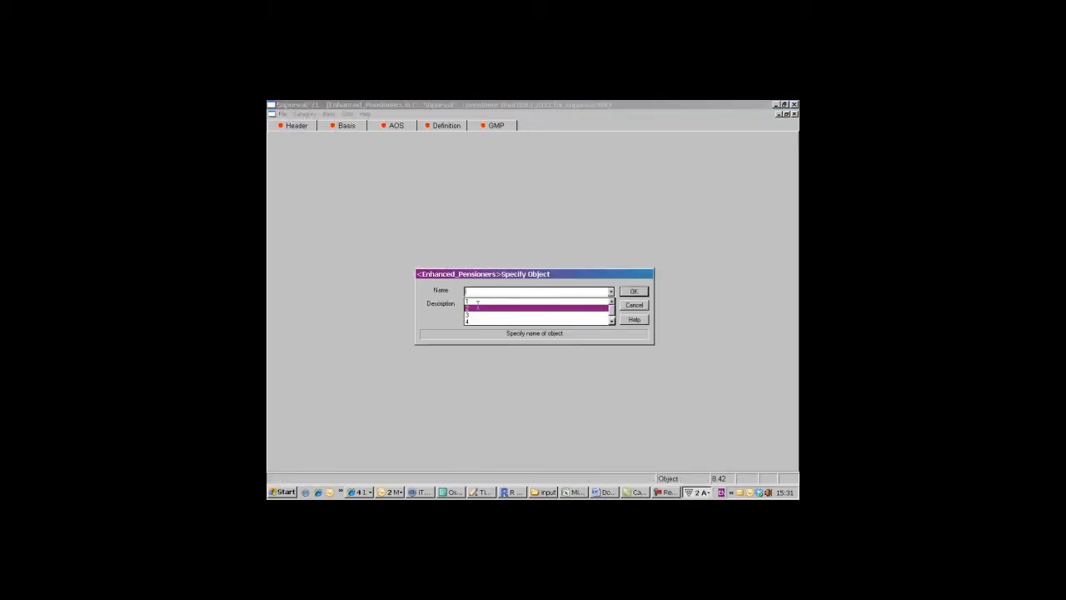
{"action": "left_click", "coordinate": [633, 292]}
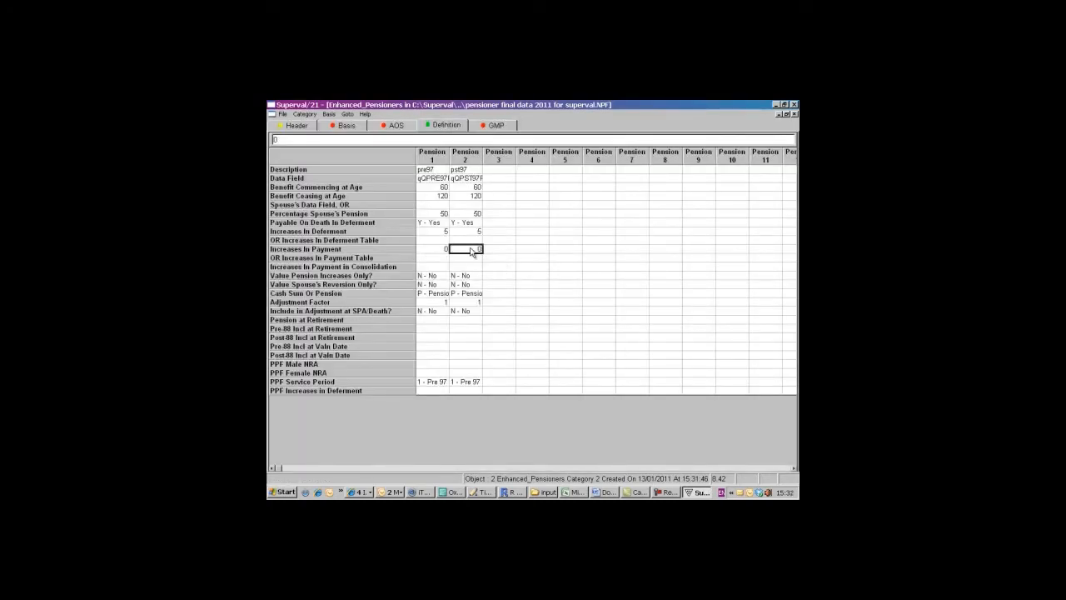
{"action": "type", "text": "3"}
{"action": "left_click", "coordinate": [494, 253]}
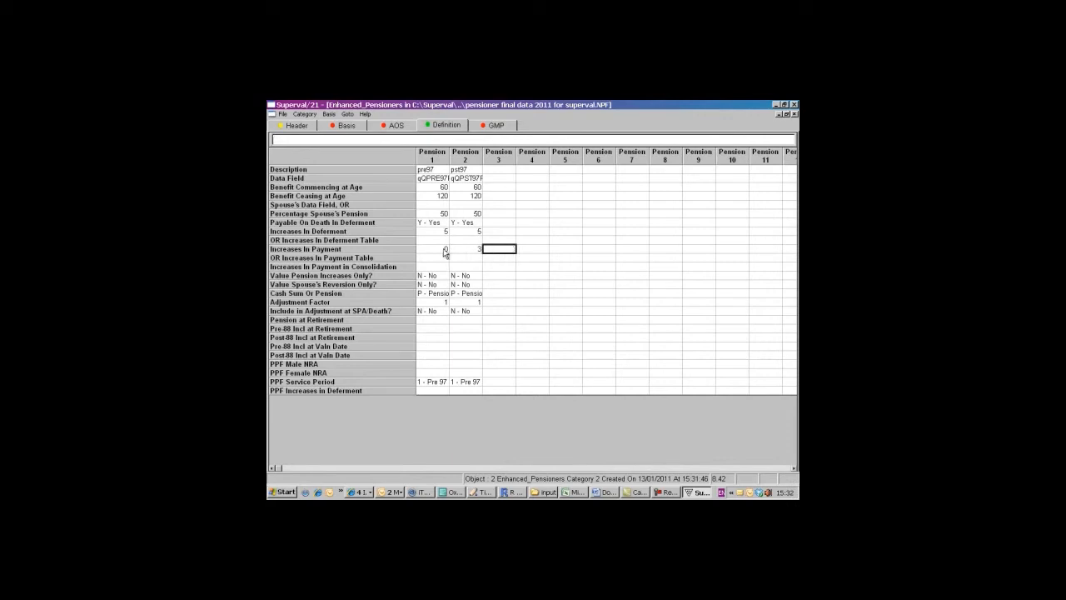
{"action": "left_click", "coordinate": [309, 116]}
{"action": "left_click", "coordinate": [309, 124]}
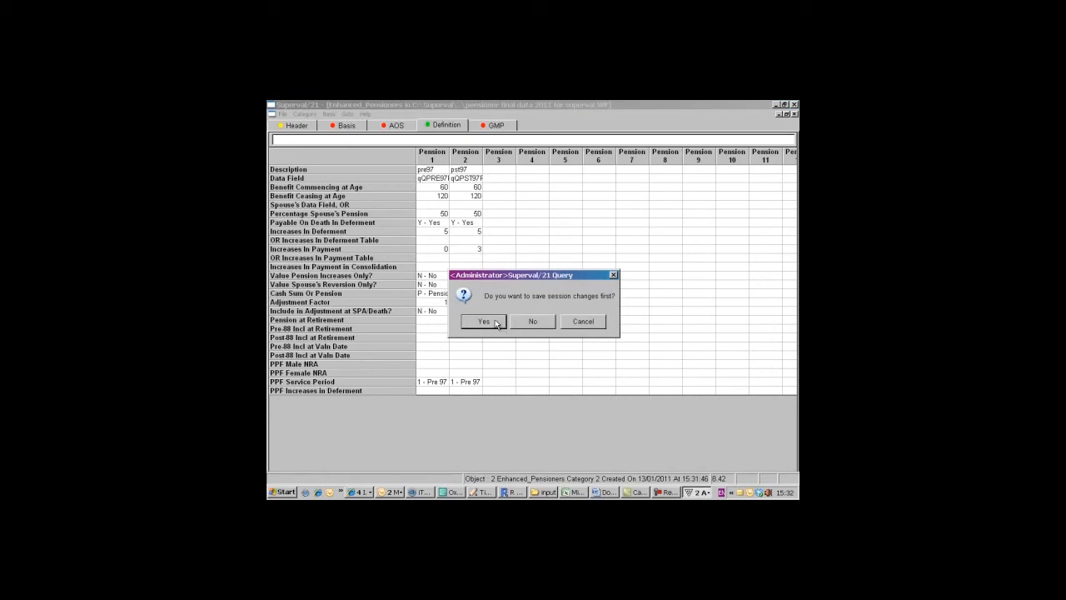
{"action": "left_click", "coordinate": [493, 320]}
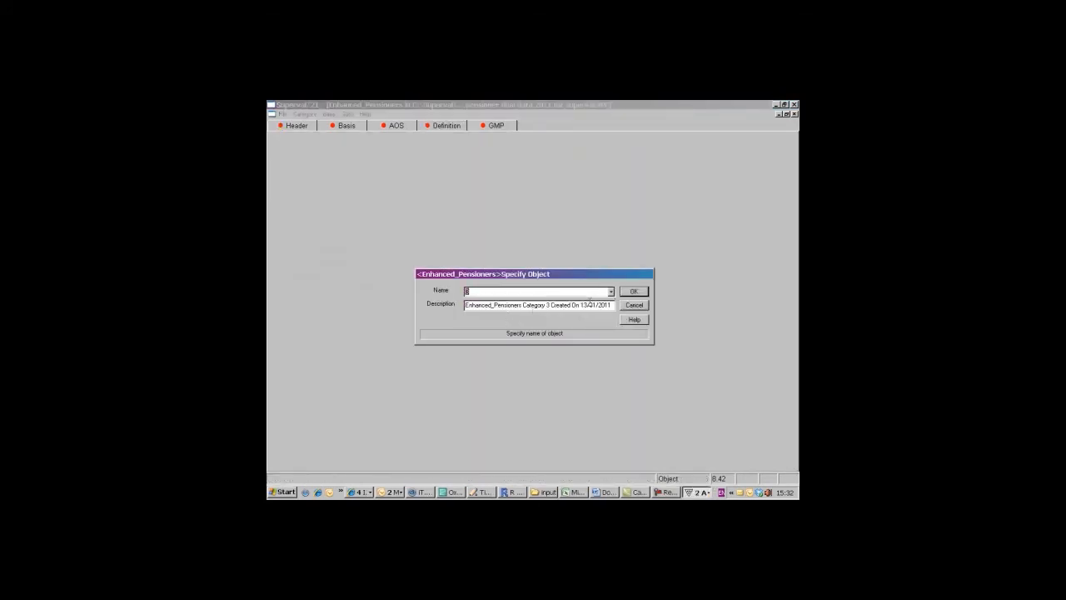
- Open category 3, set Increases in Payment to 3 for both the pre97 and pst97 pensions and save the session changes
{"action": "left_click", "coordinate": [633, 293]}
{"action": "left_click", "coordinate": [445, 125]}
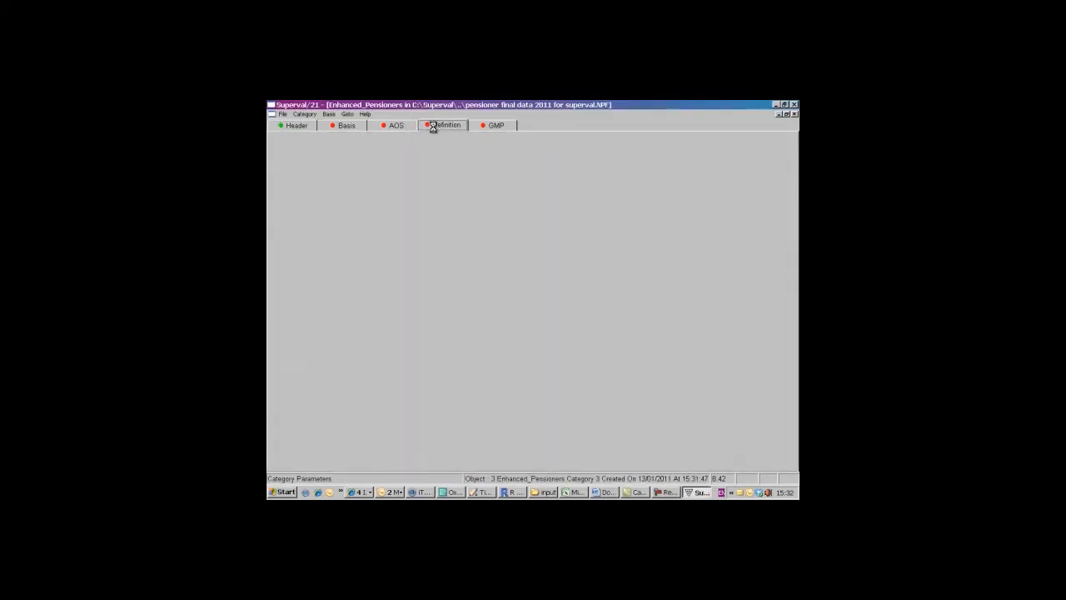
{"action": "left_click", "coordinate": [444, 252]}
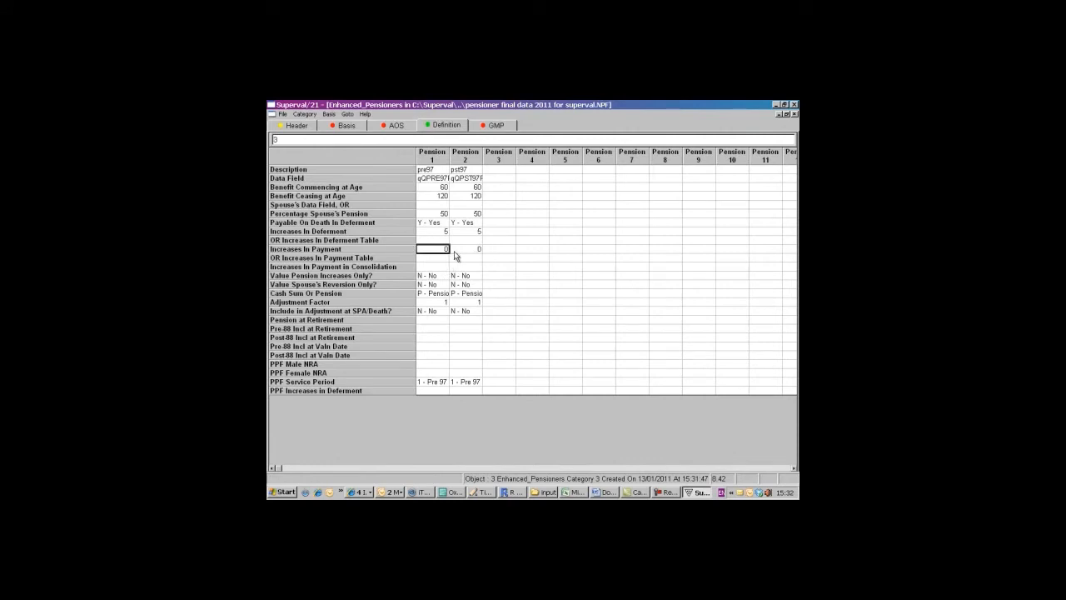
{"action": "left_click", "coordinate": [465, 251]}
{"action": "type", "text": "3"}
{"action": "left_click", "coordinate": [468, 257]}
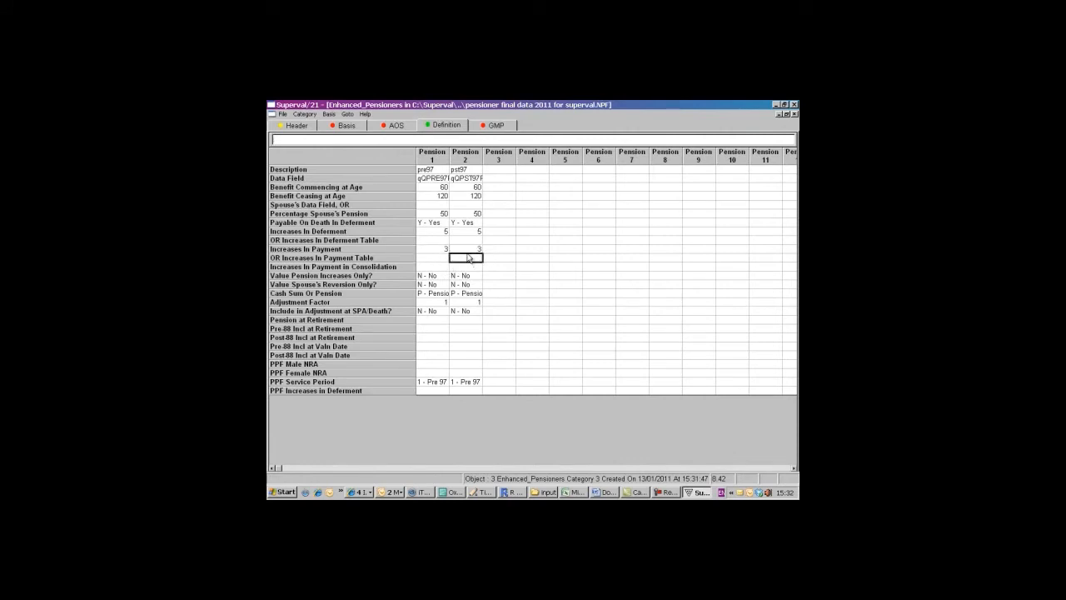
{"action": "left_click", "coordinate": [305, 113]}
{"action": "left_click", "coordinate": [310, 125]}
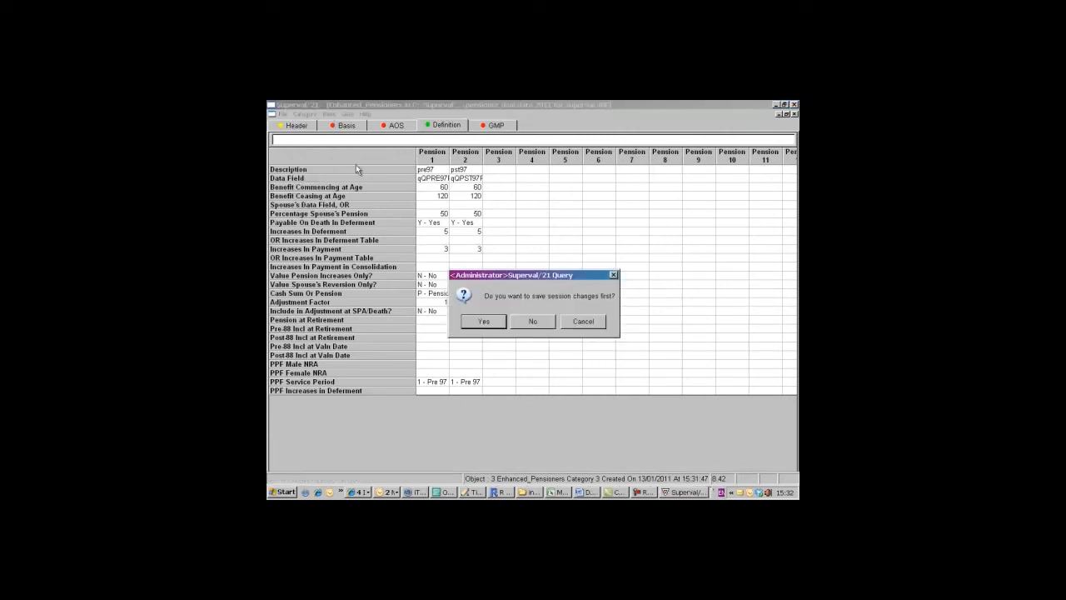
{"action": "left_click", "coordinate": [494, 321]}
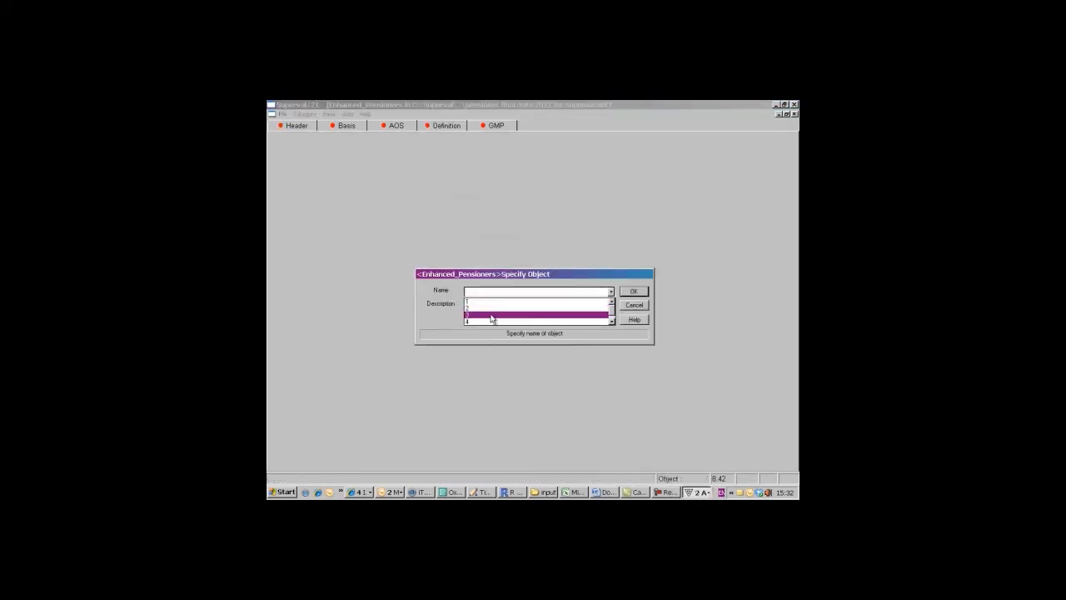
- Open category 4, set Increases in Payment to 3 for pre97 and 4 for pst97, and save the session changes
{"action": "left_click", "coordinate": [492, 321]}
{"action": "left_click", "coordinate": [633, 292]}
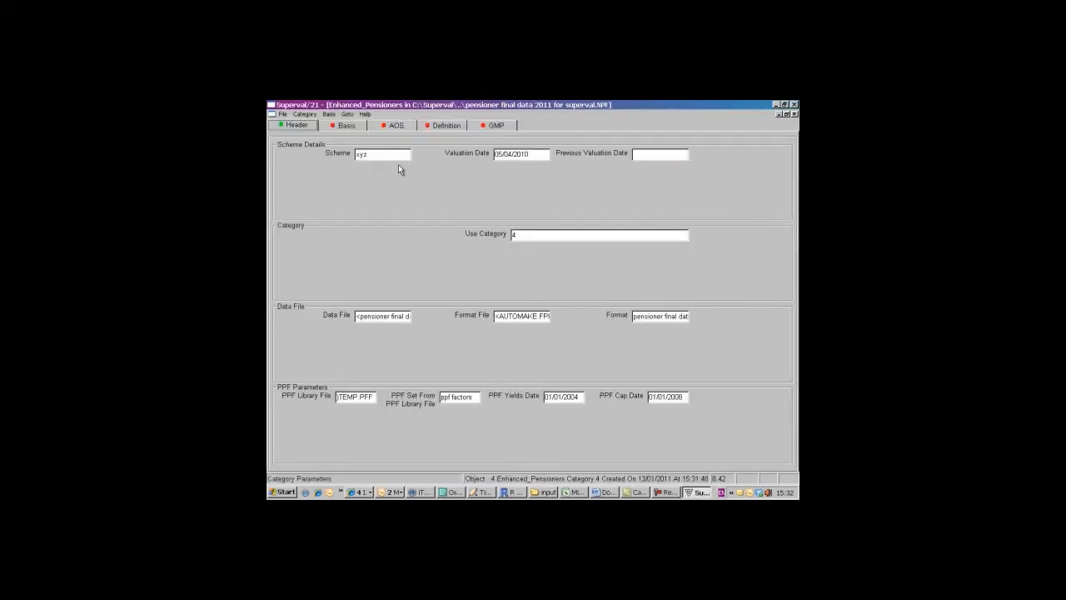
{"action": "left_click", "coordinate": [431, 126]}
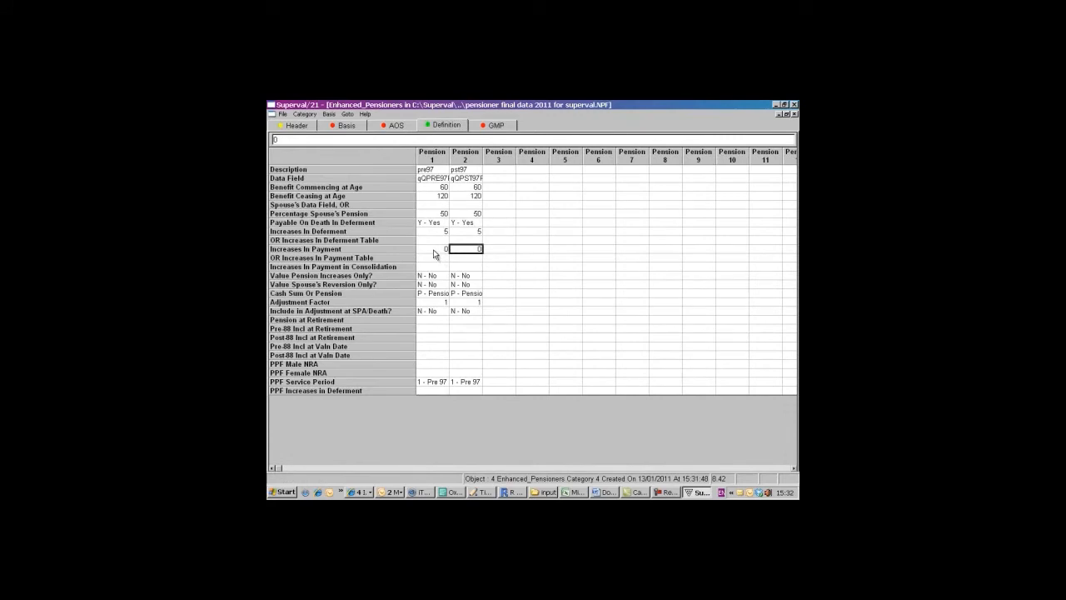
{"action": "left_click", "coordinate": [434, 254]}
{"action": "type", "text": "3"}
{"action": "left_click", "coordinate": [468, 252]}
{"action": "type", "text": "4"}
{"action": "left_click", "coordinate": [309, 116]}
{"action": "left_click", "coordinate": [307, 124]}
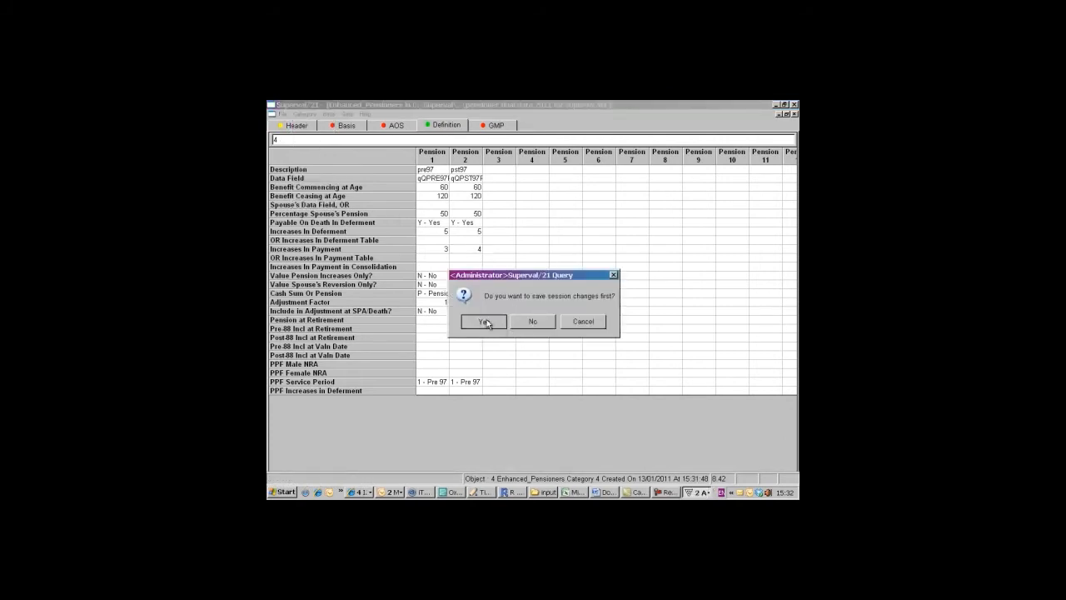
{"action": "left_click", "coordinate": [489, 320]}
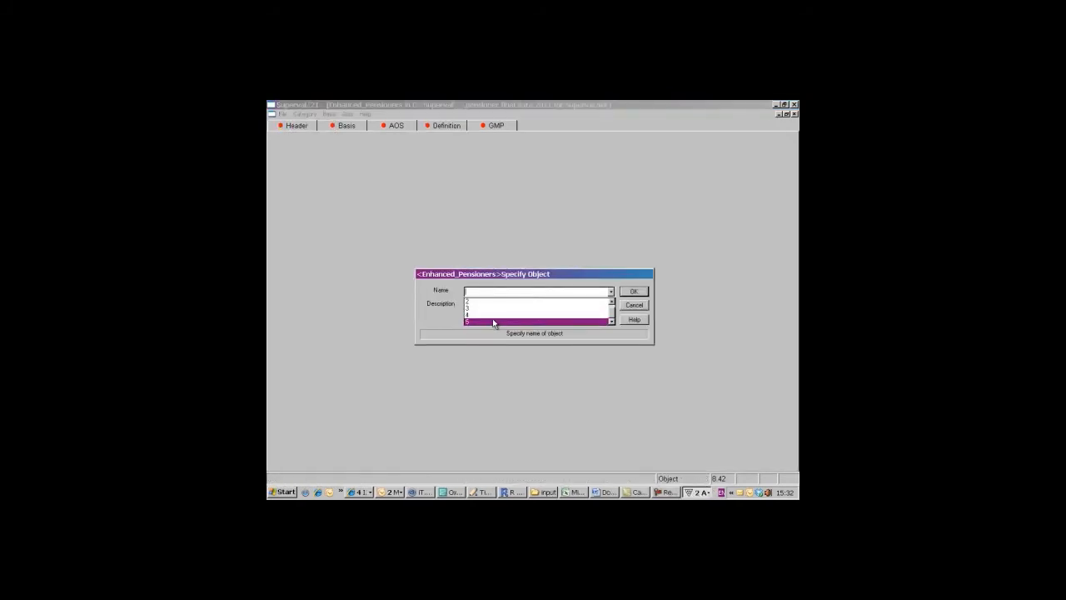
- Open category 5, set Increases in Payment to 4 for both pre97 and pst97, and close the basis, saving the changes
{"action": "left_click", "coordinate": [634, 292]}
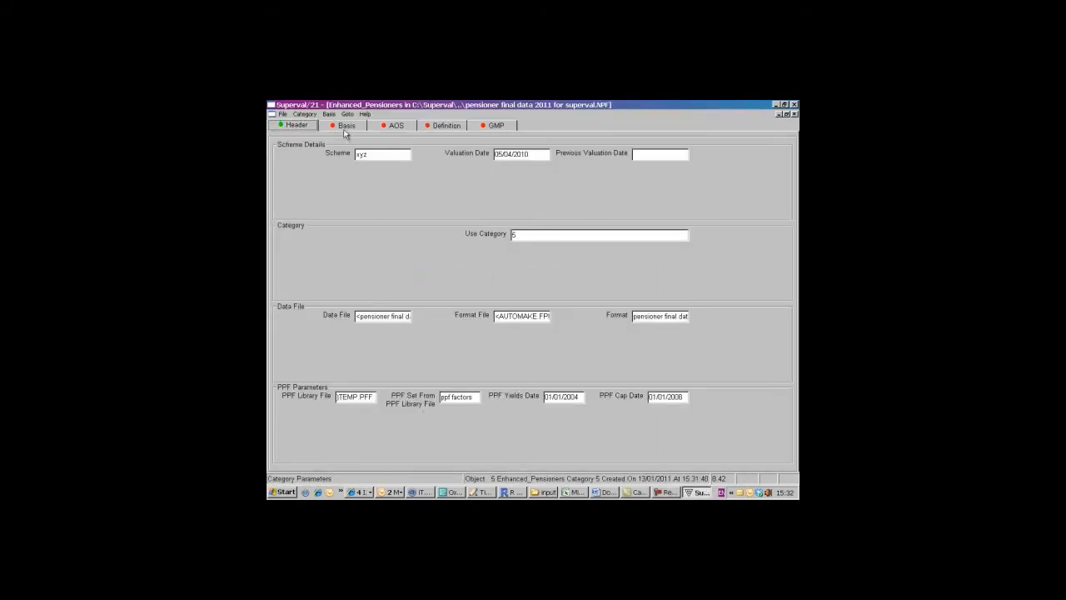
{"action": "left_click", "coordinate": [440, 126]}
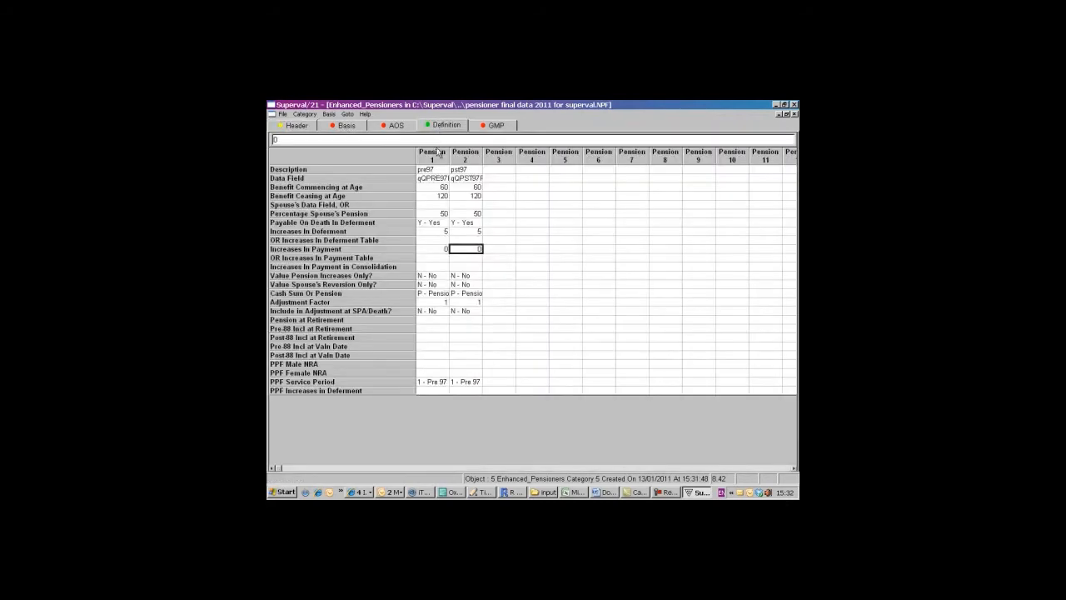
{"action": "left_click", "coordinate": [433, 250]}
{"action": "type", "text": "4"}
{"action": "left_click", "coordinate": [470, 251]}
{"action": "type", "text": "4"}
{"action": "left_click", "coordinate": [472, 259]}
{"action": "left_click", "coordinate": [794, 114]}
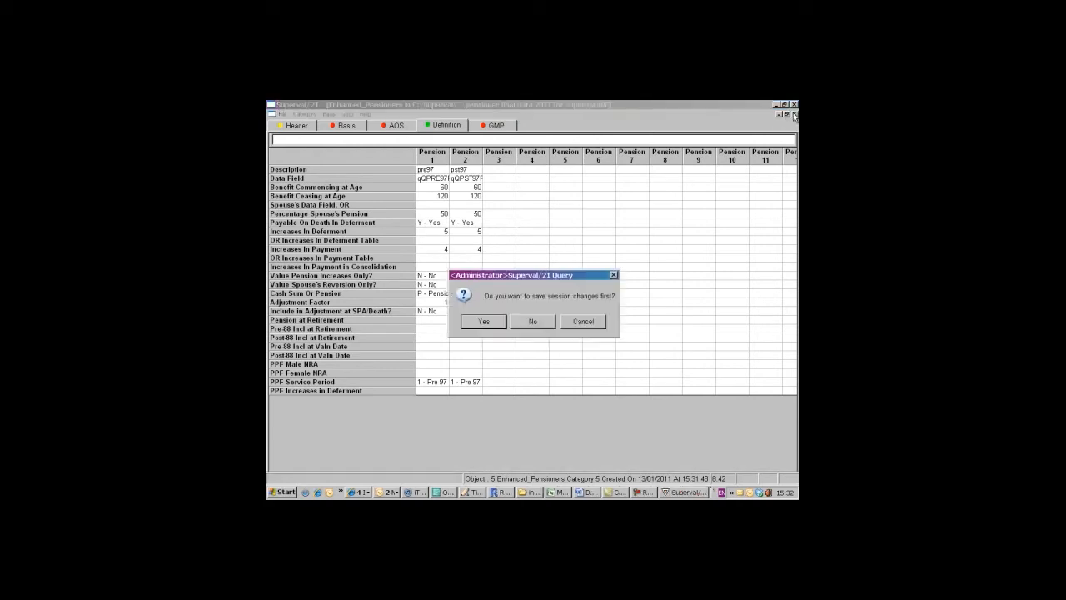
{"action": "left_click", "coordinate": [486, 323]}
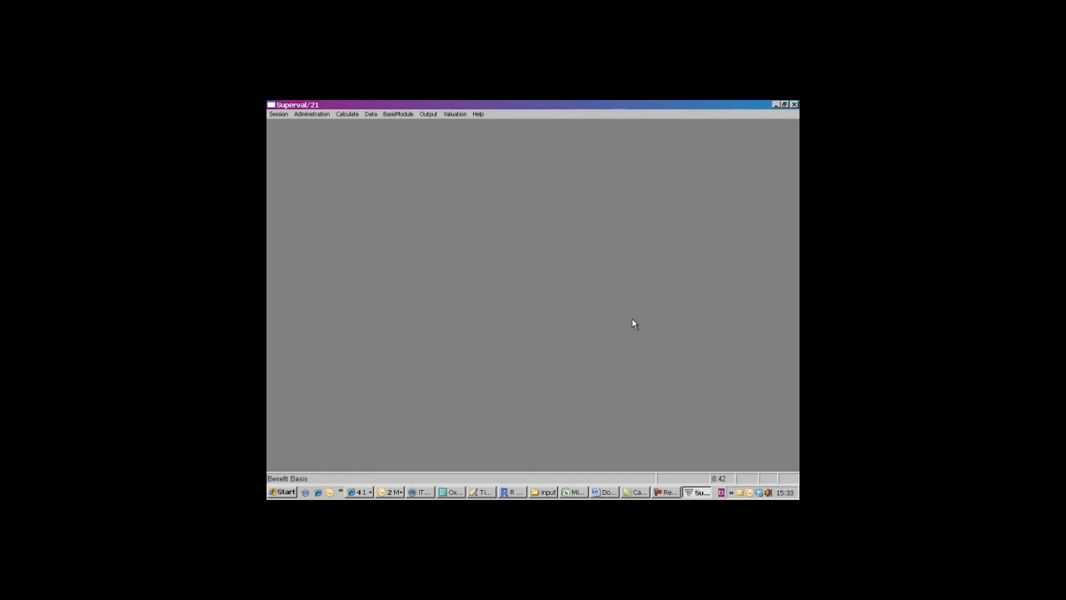
- Create a simple batch using AAN - Attained Age Normal with the actives, deferred and pensioner FINAL DATA 2011 FOR SUPERVAL basis files
{"action": "left_click", "coordinate": [453, 115]}
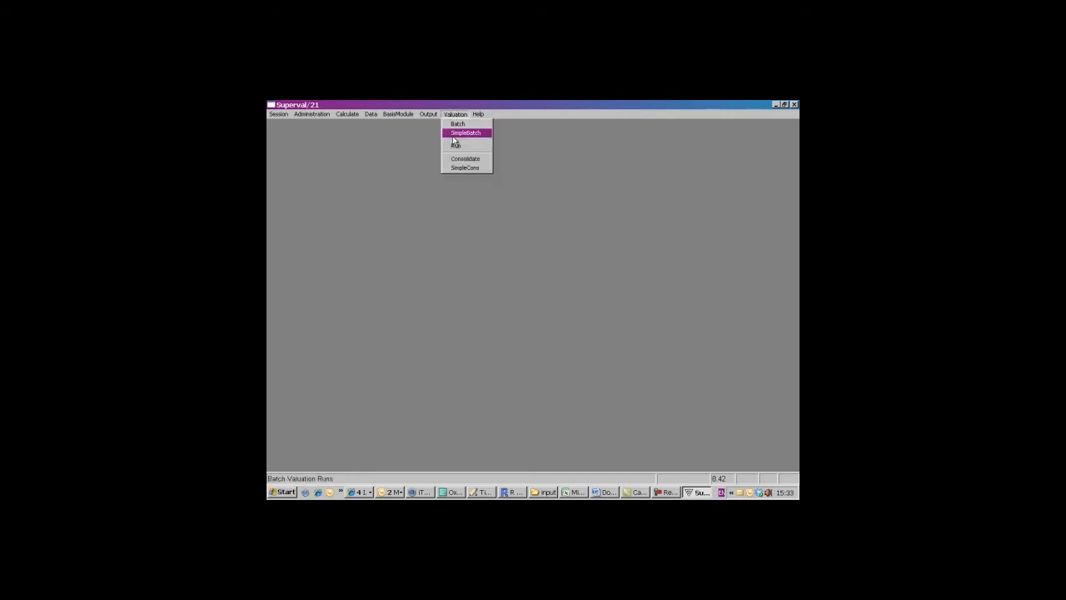
{"action": "left_click", "coordinate": [454, 135]}
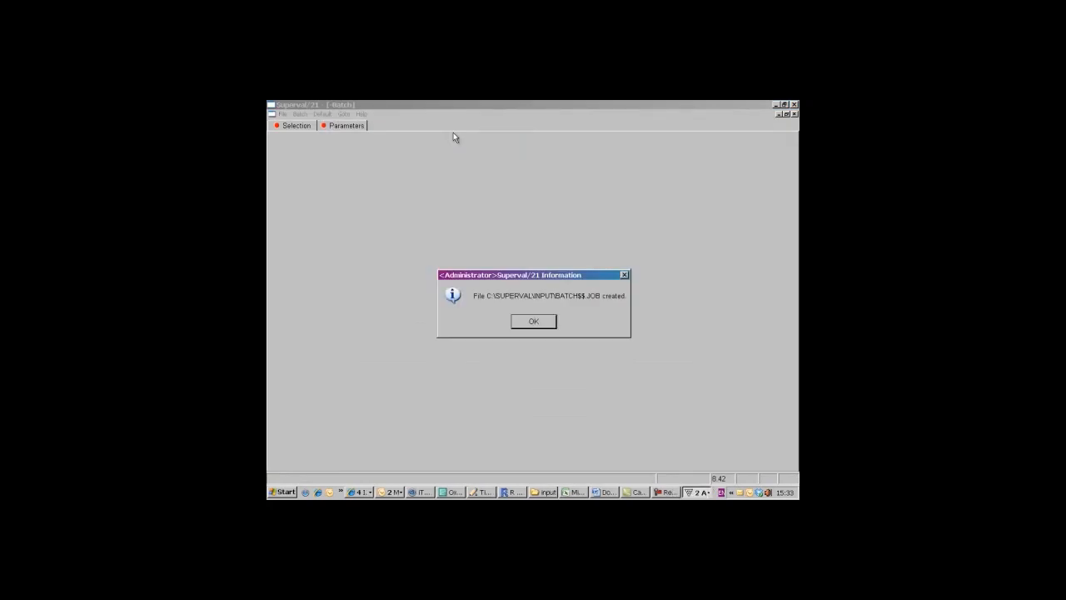
{"action": "left_click", "coordinate": [534, 322]}
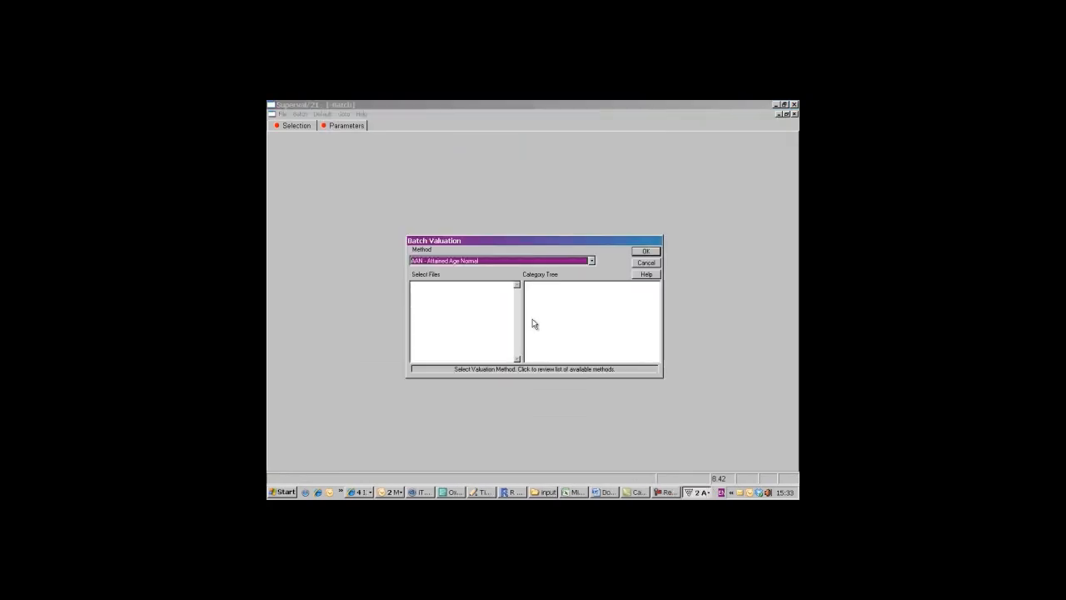
{"action": "left_click", "coordinate": [478, 262]}
{"action": "left_click", "coordinate": [478, 262]}
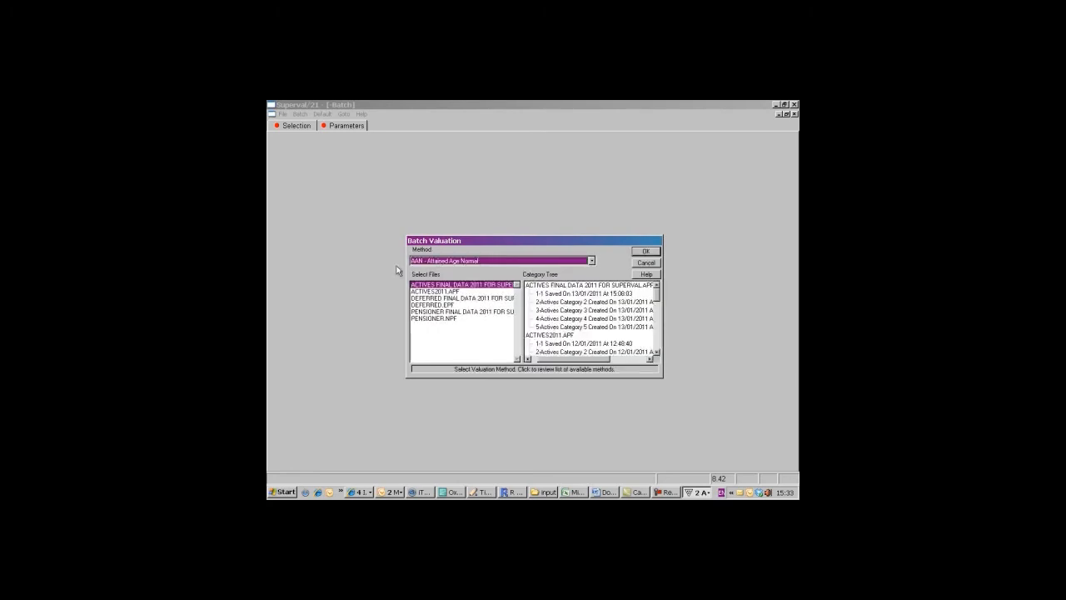
{"action": "left_click", "coordinate": [450, 299]}
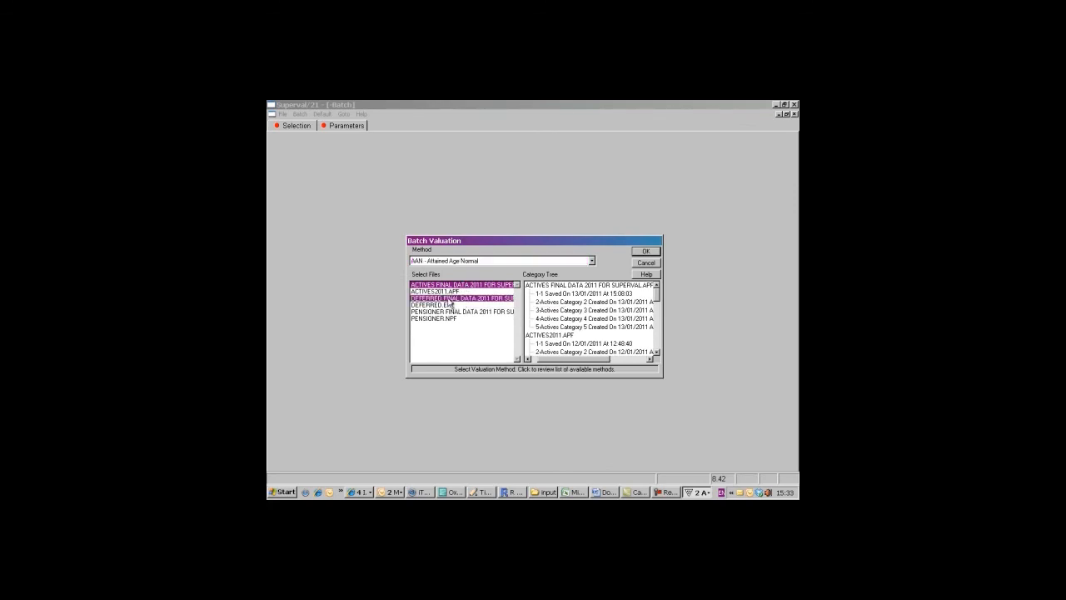
{"action": "left_click", "coordinate": [452, 311]}
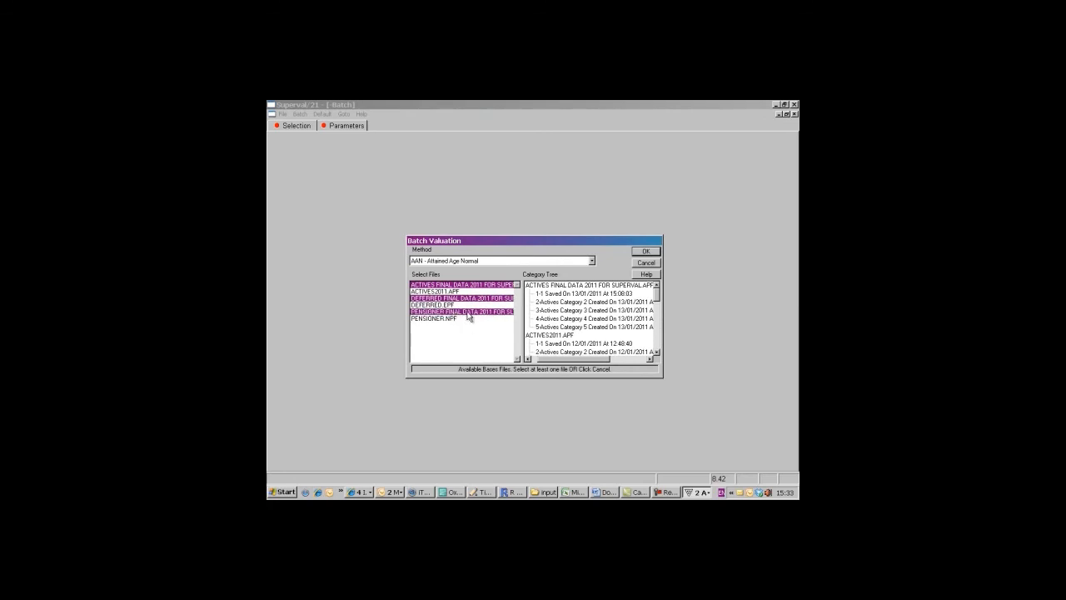
{"action": "left_click", "coordinate": [645, 252]}
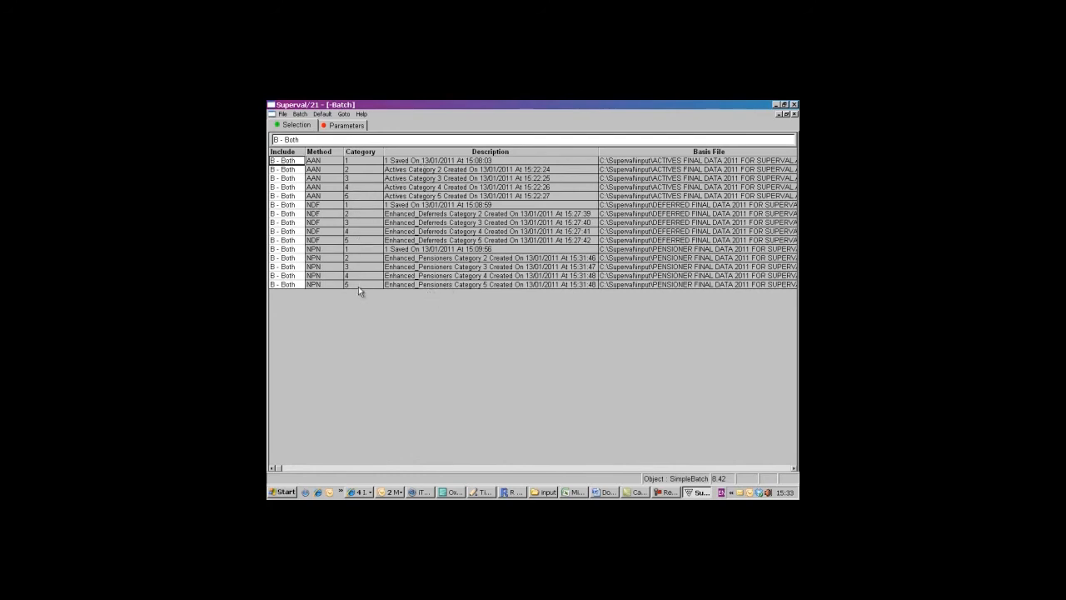
- Set Attended Run? to N - No in the batch's run time parameters and close the batch, saving the session changes
{"action": "left_click", "coordinate": [345, 126]}
{"action": "left_click", "coordinate": [445, 179]}
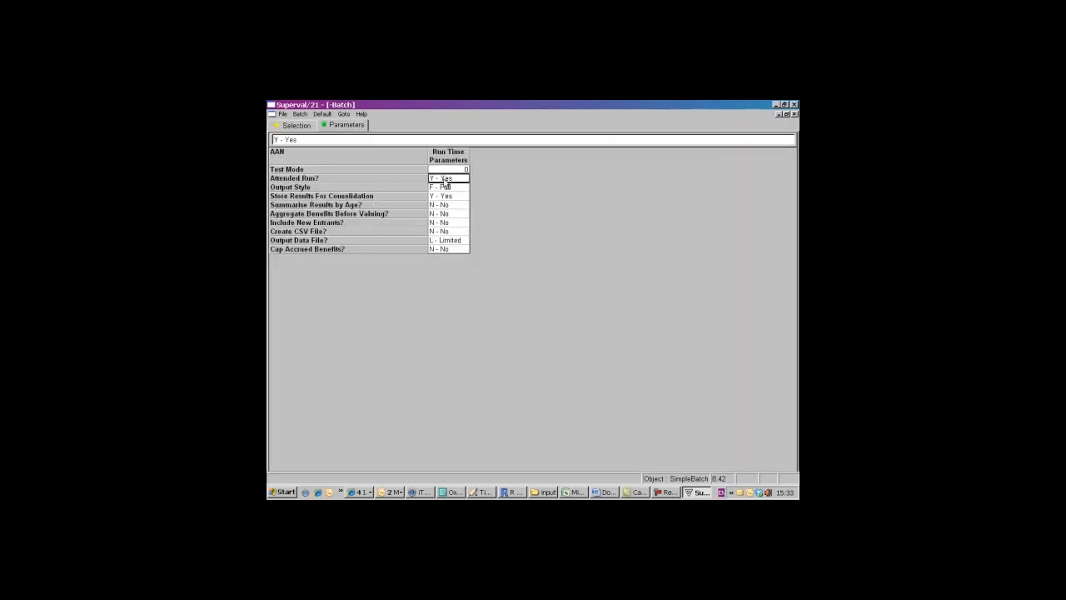
{"action": "double_click", "coordinate": [443, 182]}
{"action": "left_click", "coordinate": [345, 190]}
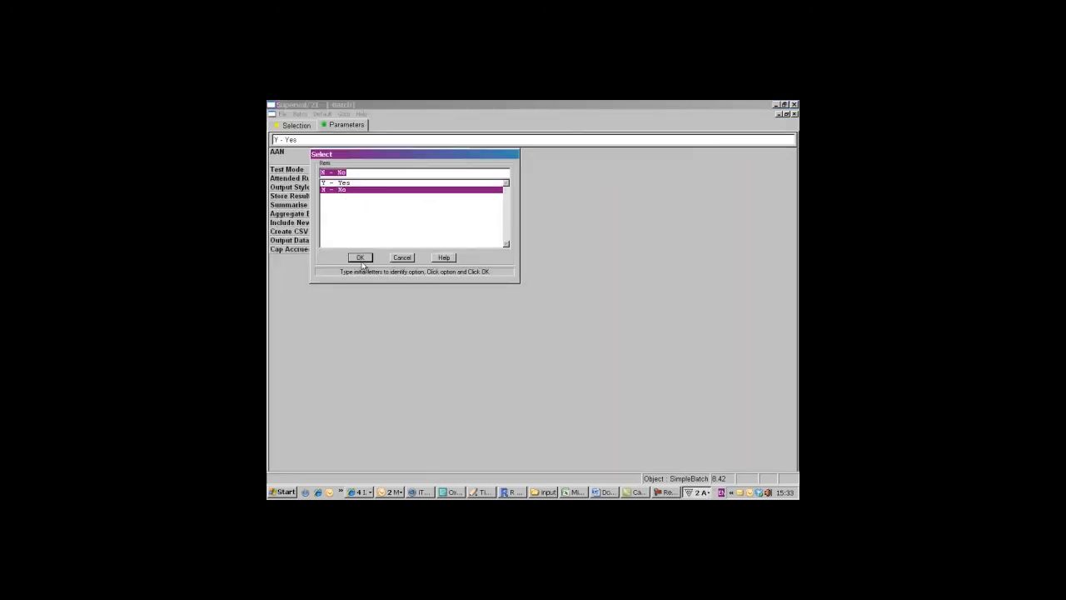
{"action": "left_click", "coordinate": [359, 258]}
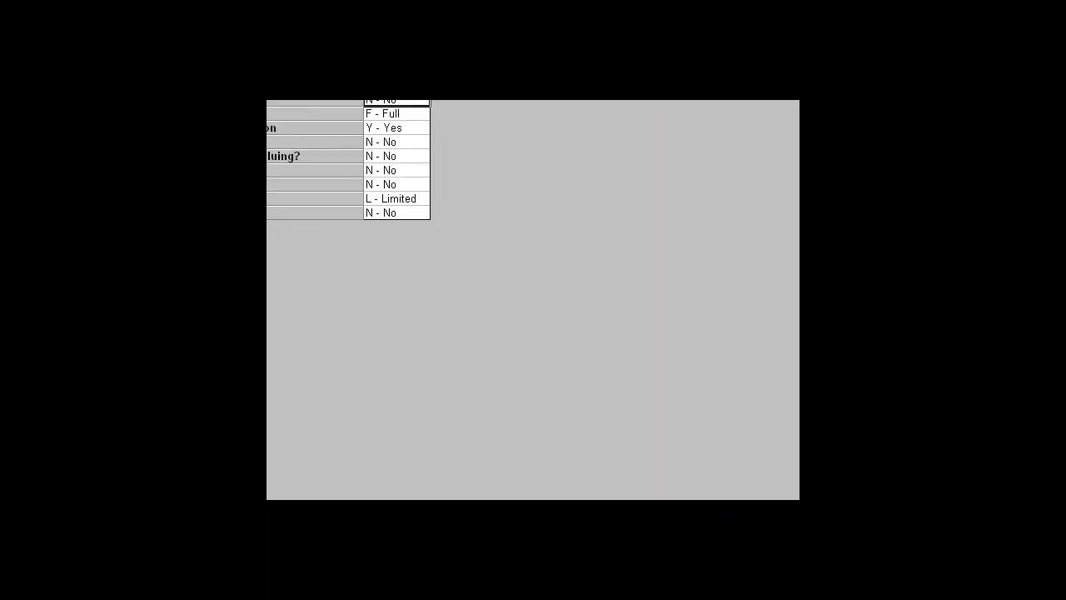
{"action": "left_click", "coordinate": [793, 114]}
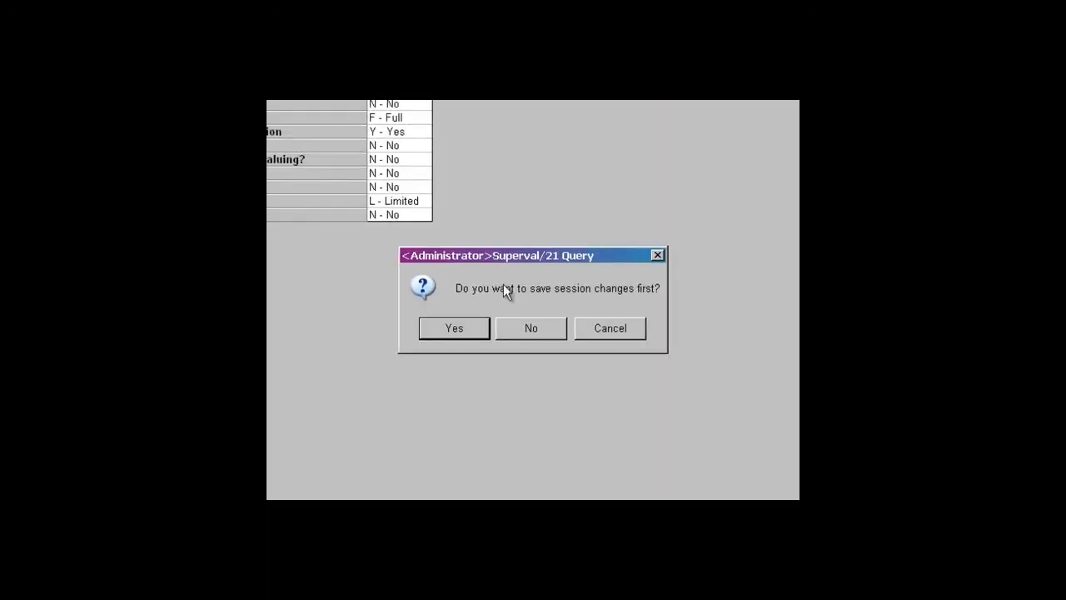
{"action": "left_click", "coordinate": [480, 326]}
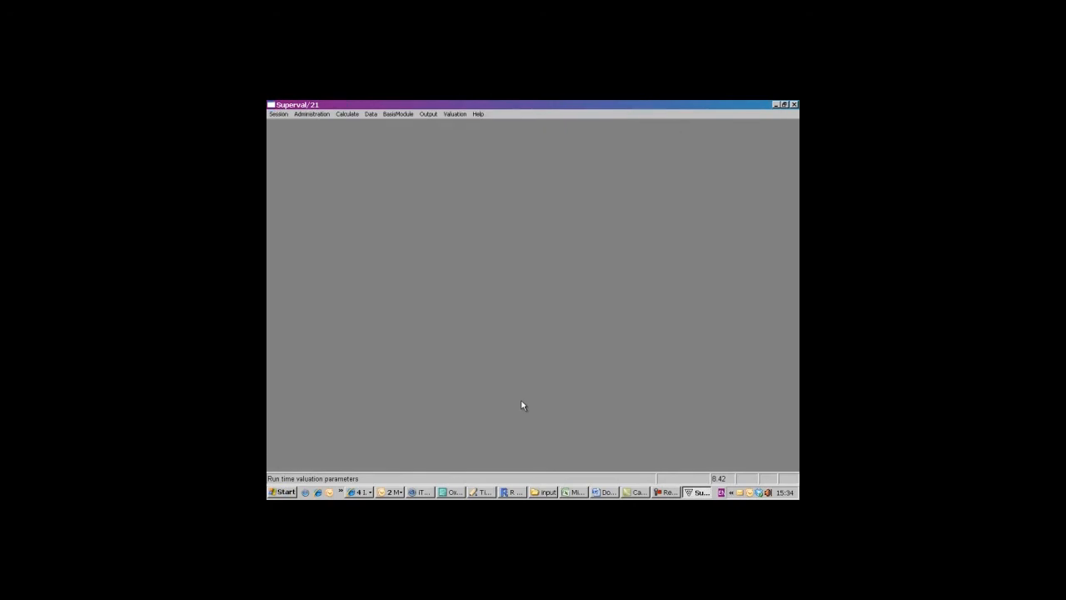
- Run the valuation for the batch file BATCH$$.JOB with its default run description
{"action": "left_click", "coordinate": [455, 114]}
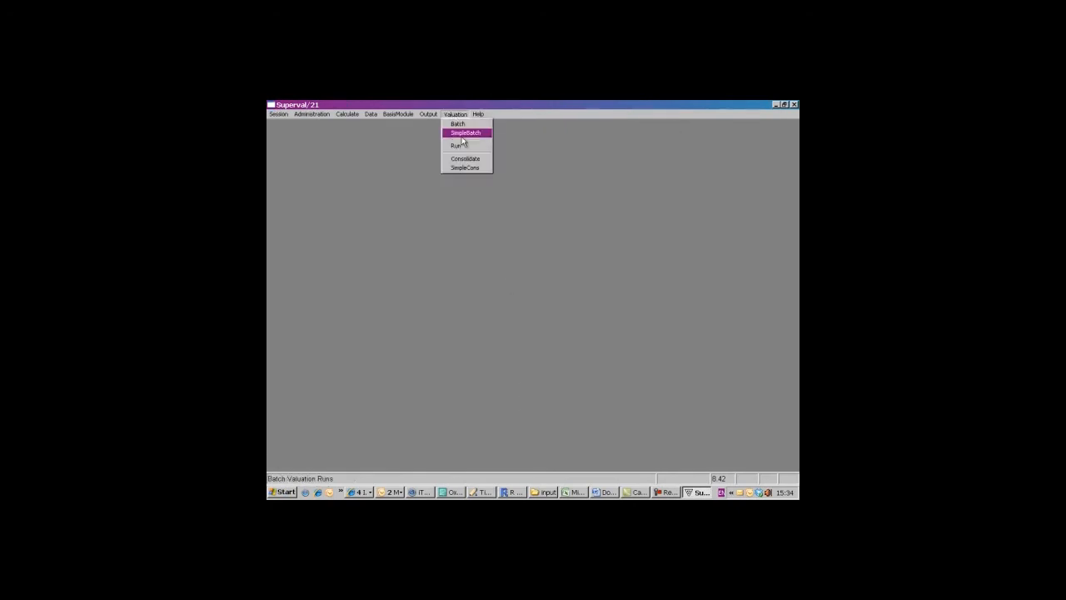
{"action": "left_click", "coordinate": [462, 147]}
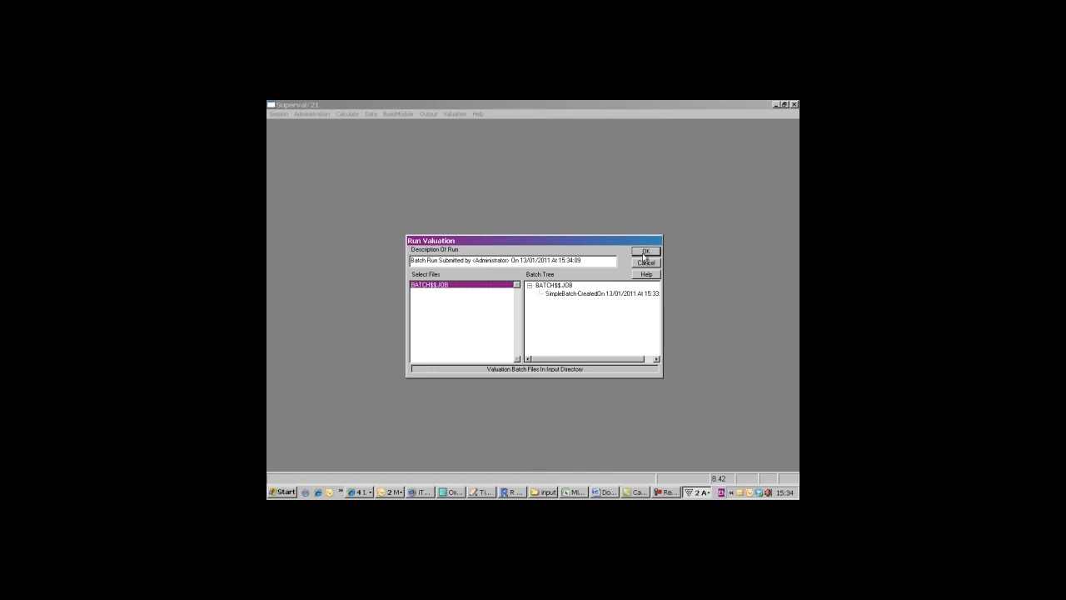
{"action": "left_click", "coordinate": [644, 252]}
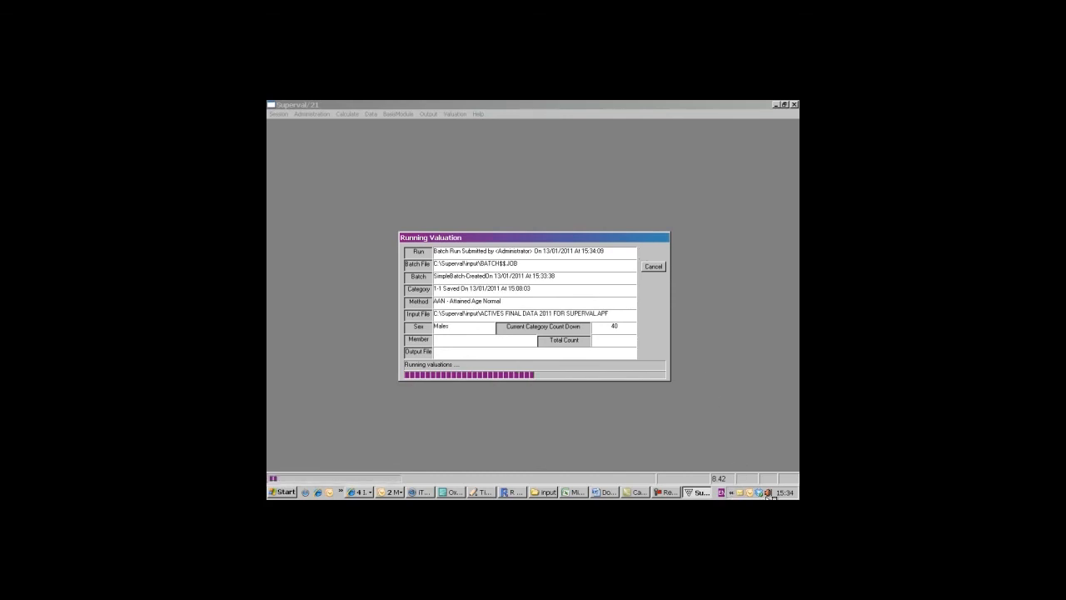
{"action": "left_click", "coordinate": [638, 492]}
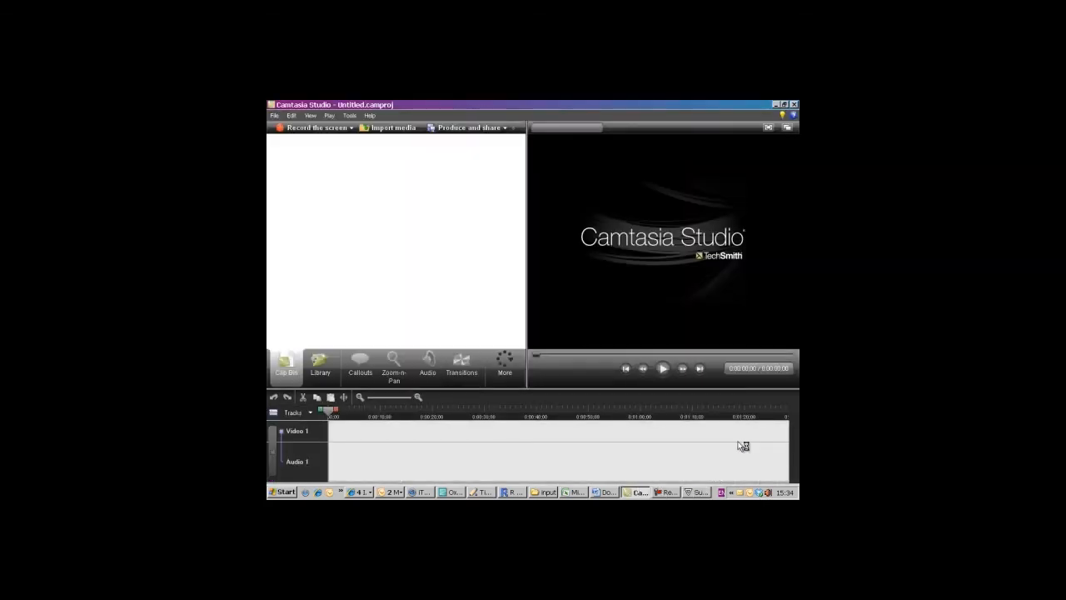
{"action": "left_click", "coordinate": [670, 492]}
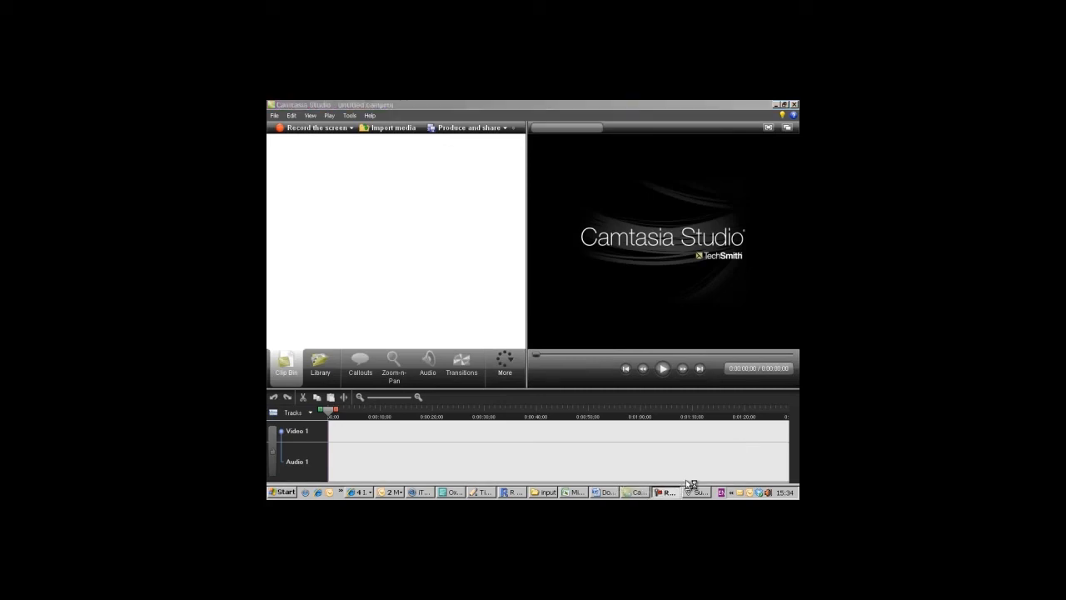